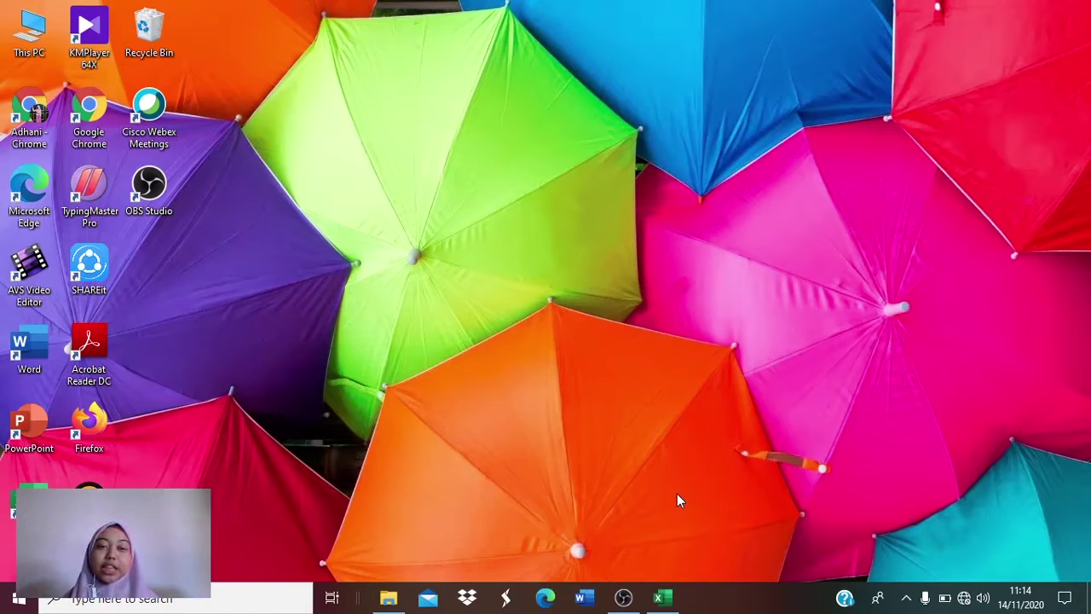
- Switch to the Book2 workbook in Excel and widen column E to fit the "List dengan acuan tabel" header
left_click(664, 600)
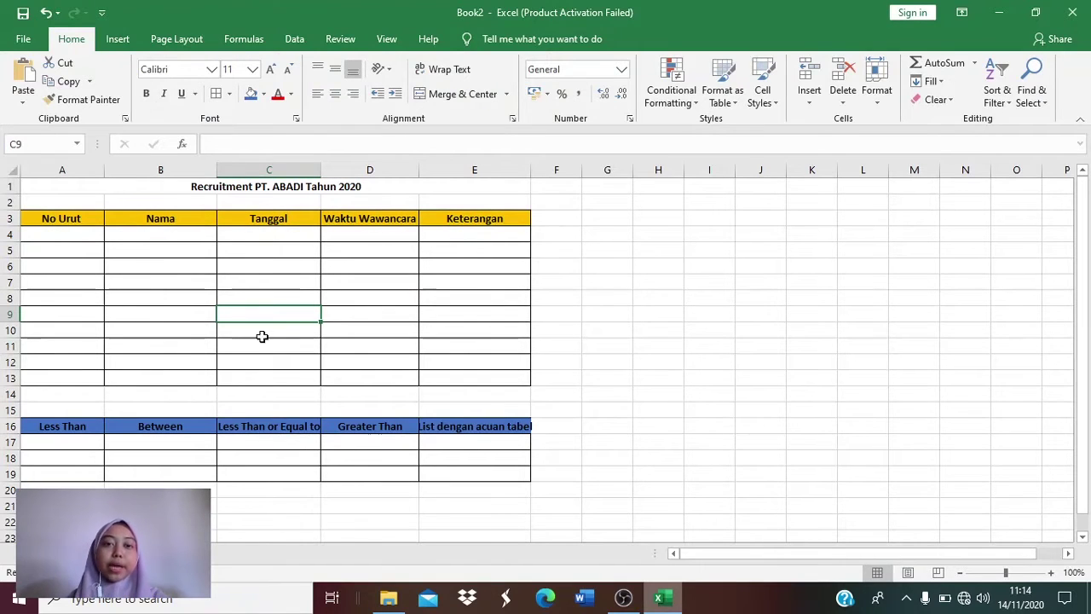
left_click(295, 41)
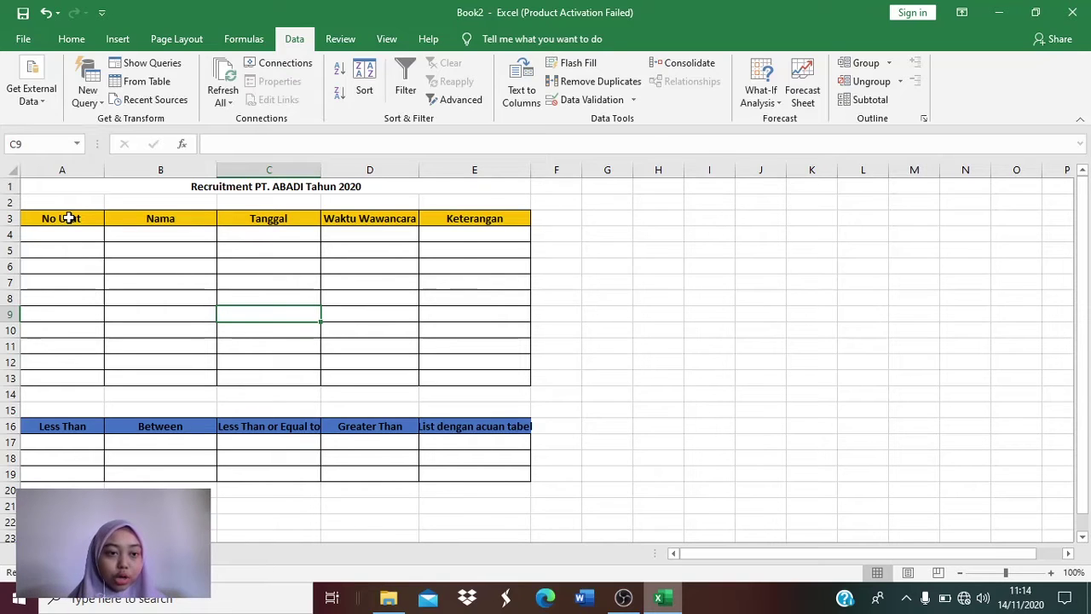
left_click_drag(68, 236, 60, 362)
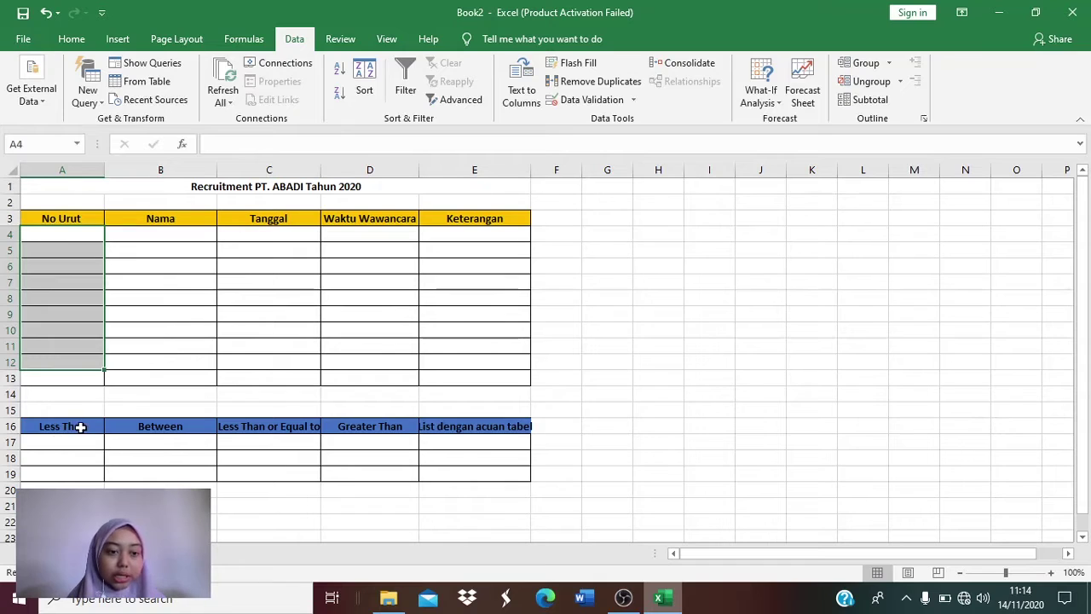
left_click(80, 427)
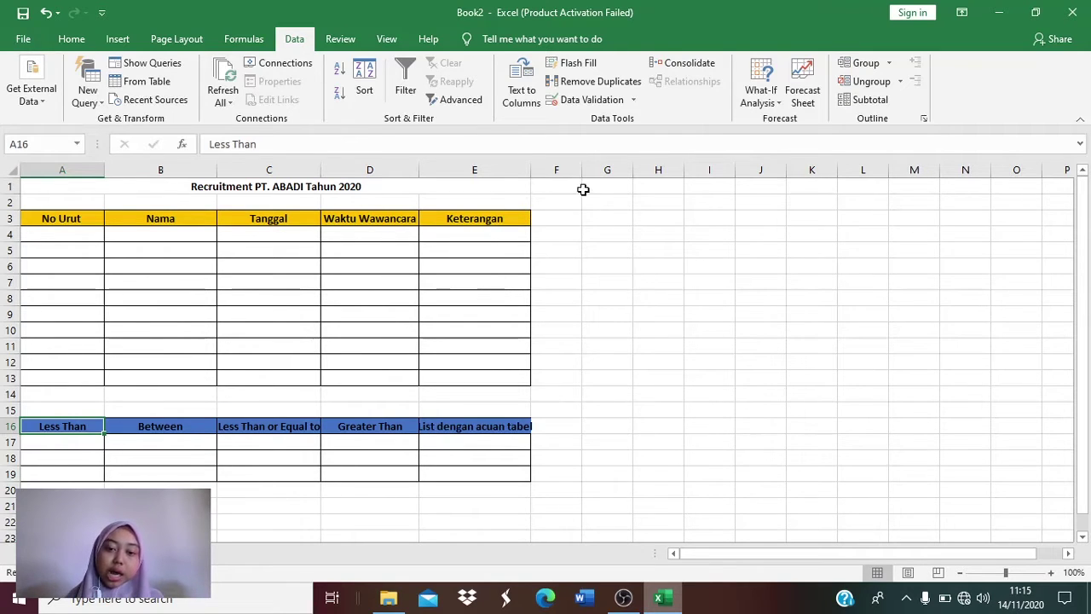
left_click_drag(531, 170, 548, 170)
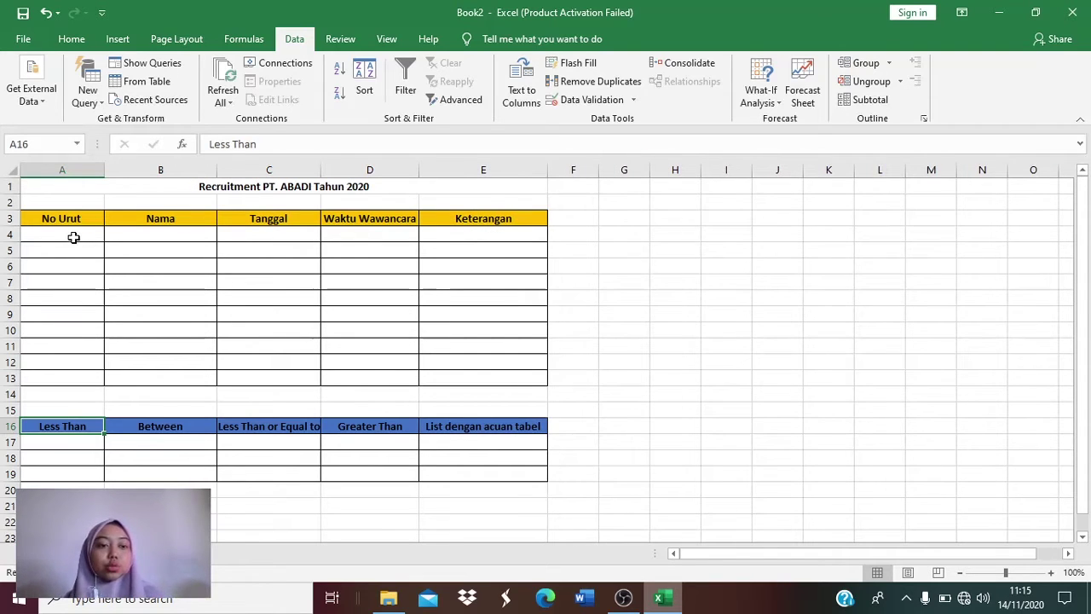
- Restrict the No Urut cells A4:A13 with data validation to whole numbers less than 11
left_click_drag(68, 237, 65, 377)
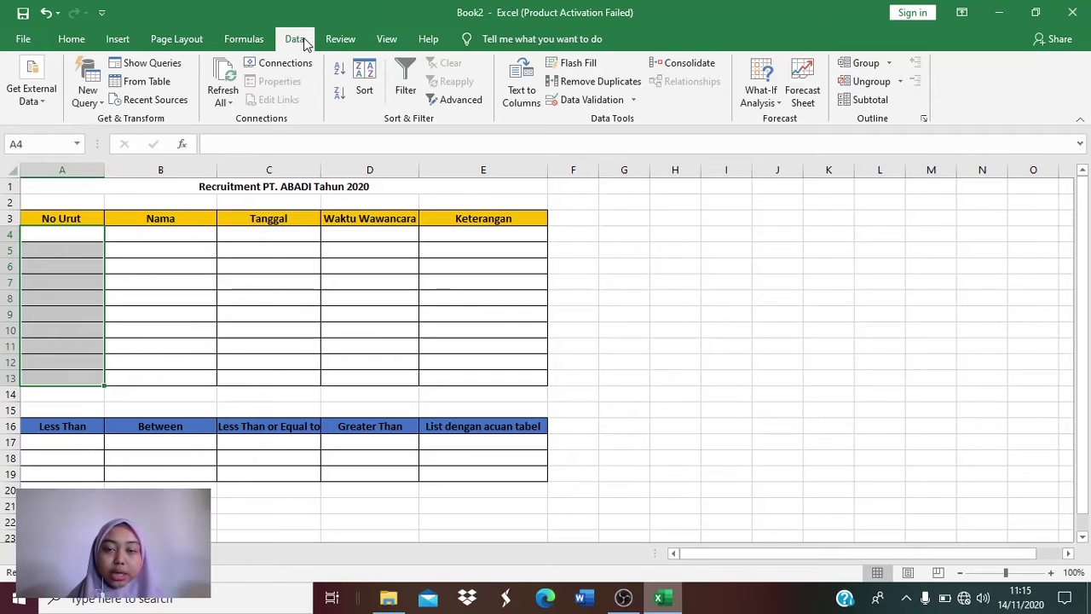
left_click(623, 101)
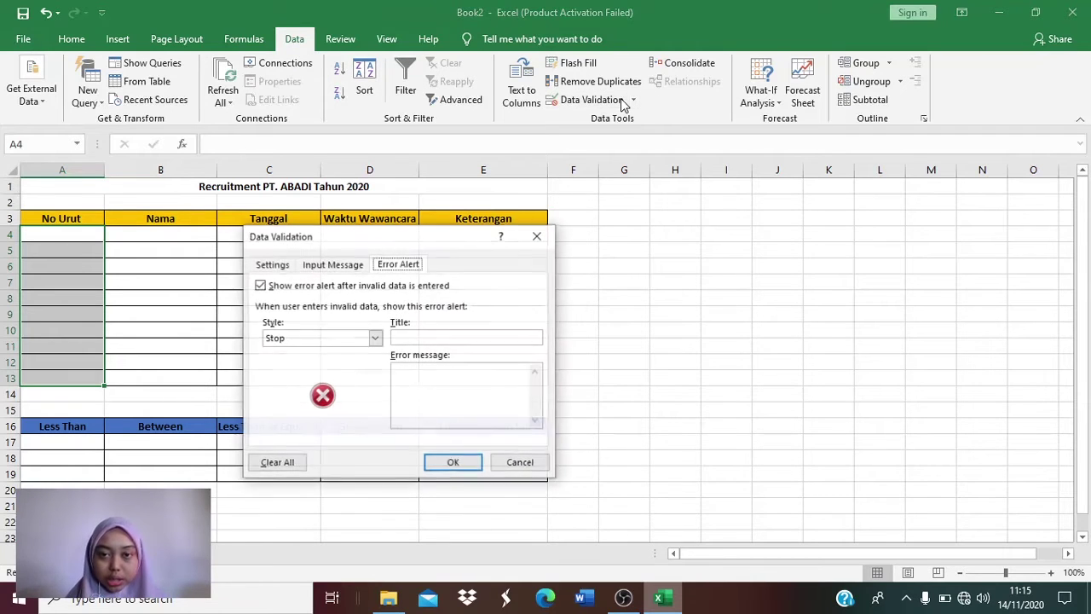
left_click(277, 266)
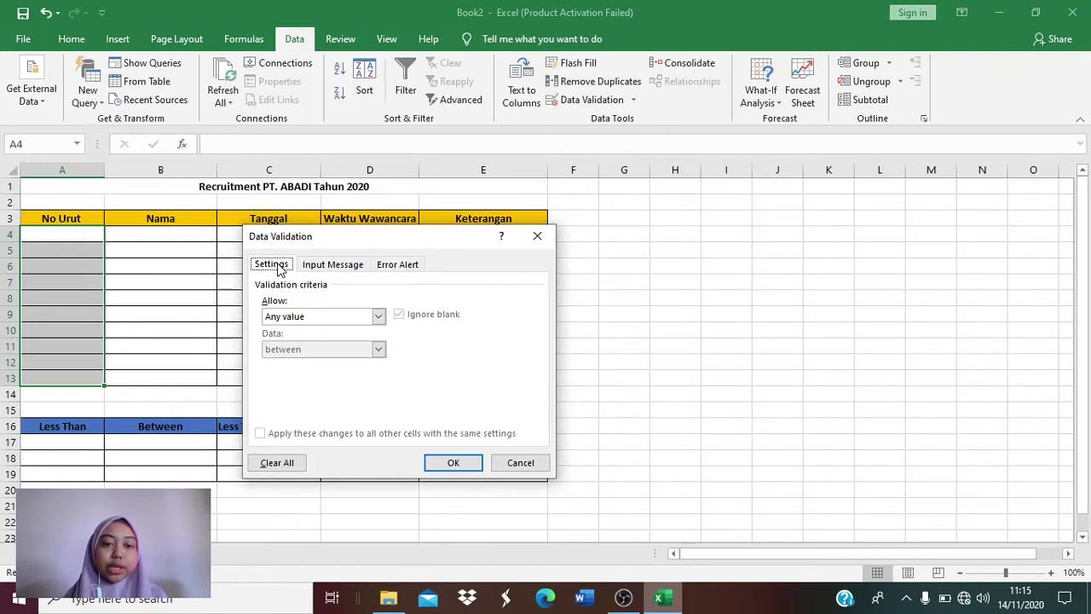
left_click(378, 315)
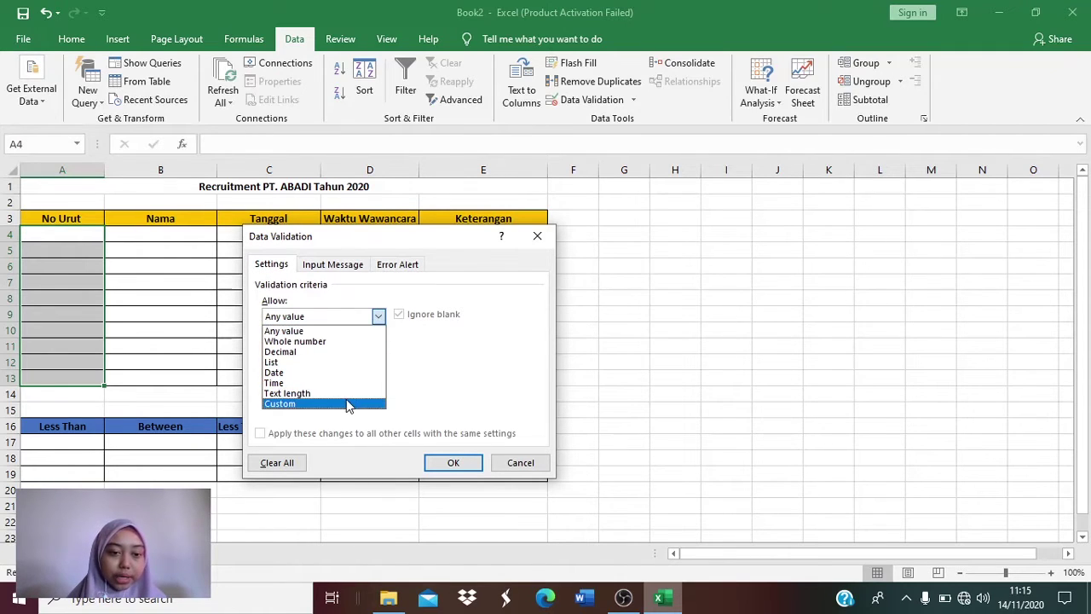
left_click(347, 341)
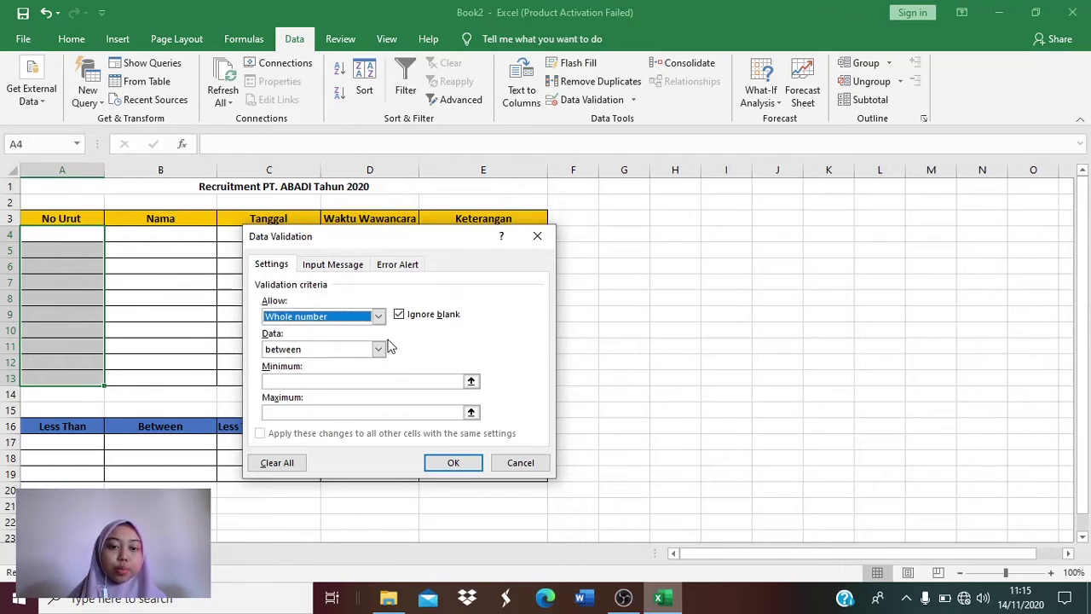
left_click(379, 350)
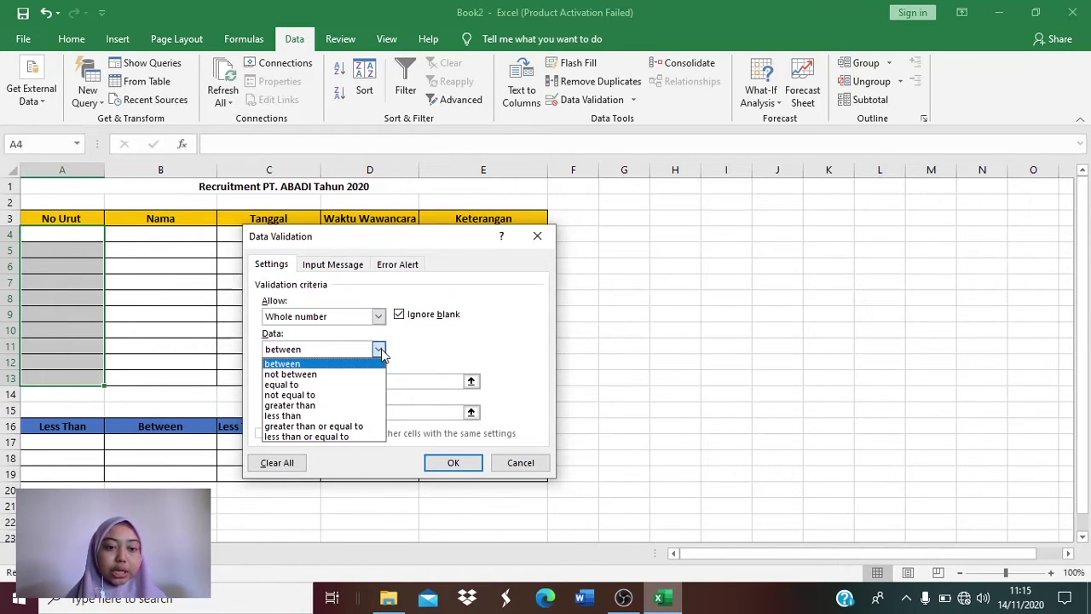
left_click(333, 416)
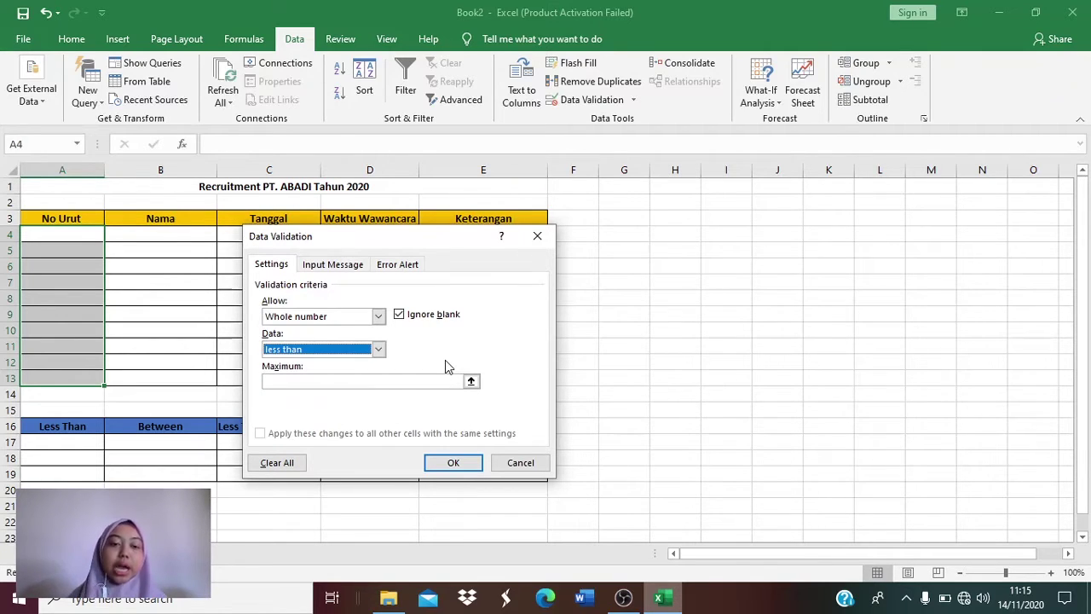
left_click(360, 382)
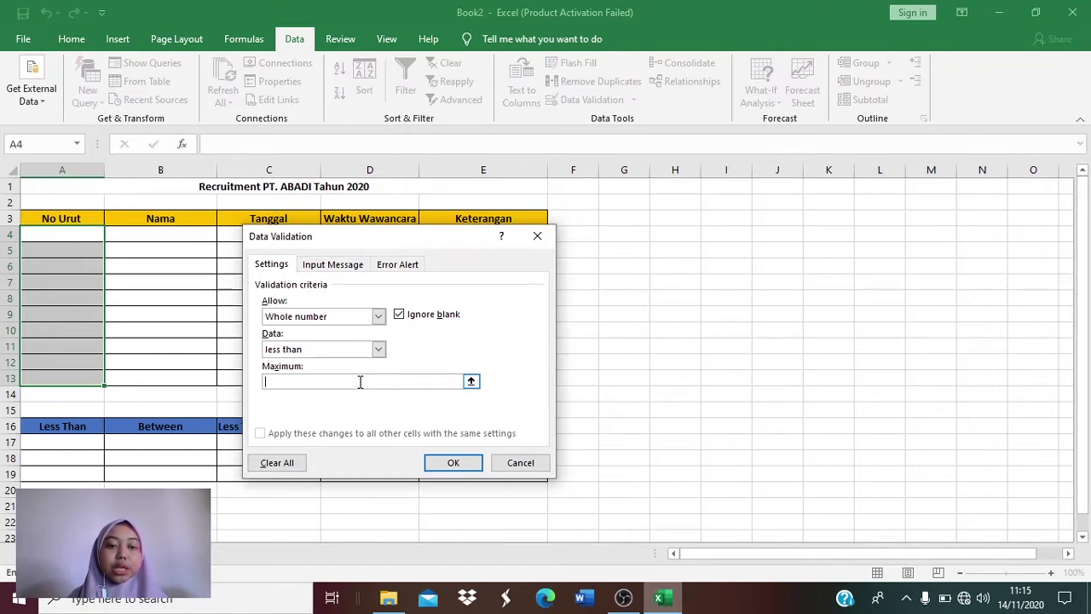
type("11")
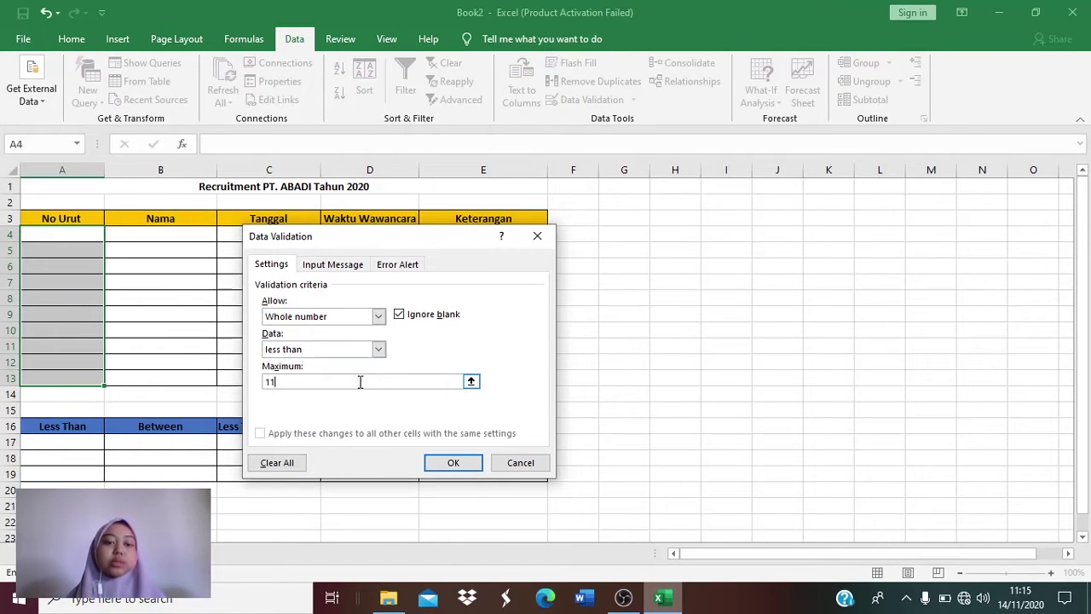
- Add an input message titled "Nomor Urut Peserta" with the text "Masukkan nomor urut calon pelamar kurang dari 11"
left_click(334, 266)
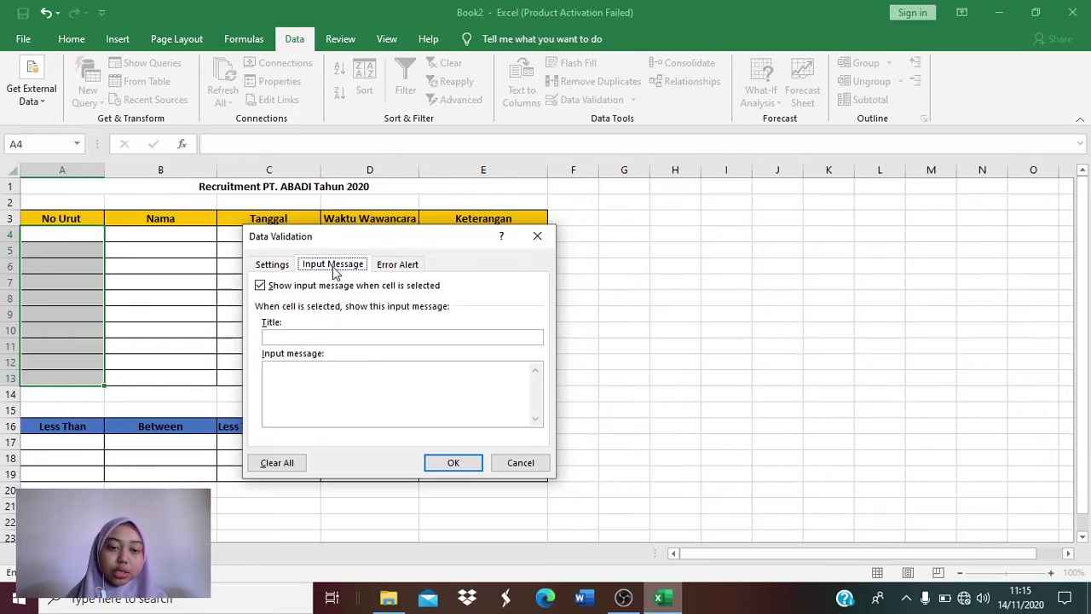
left_click(334, 337)
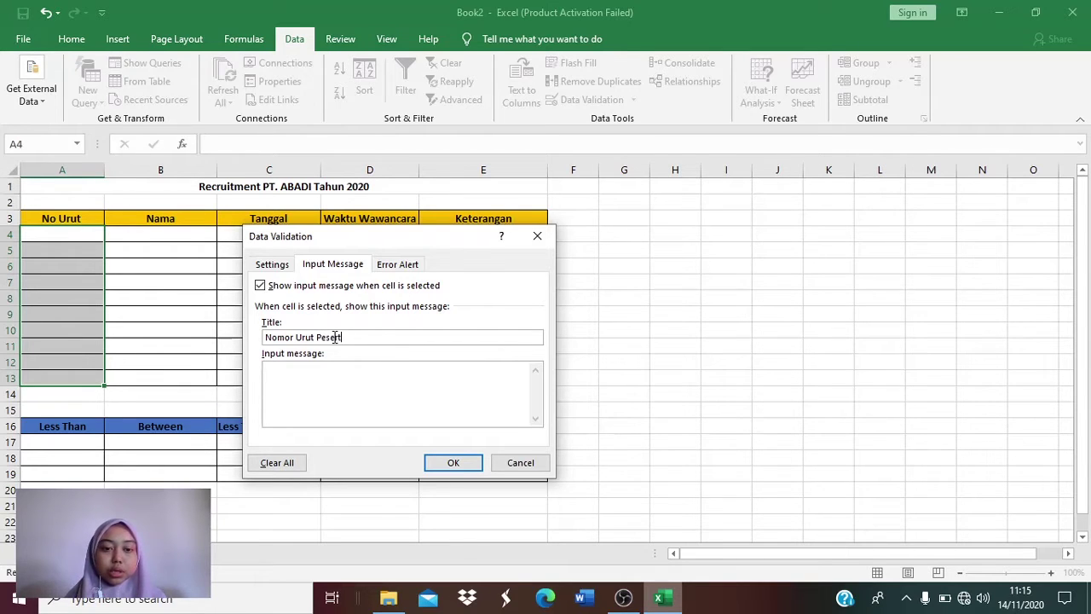
left_click(339, 384)
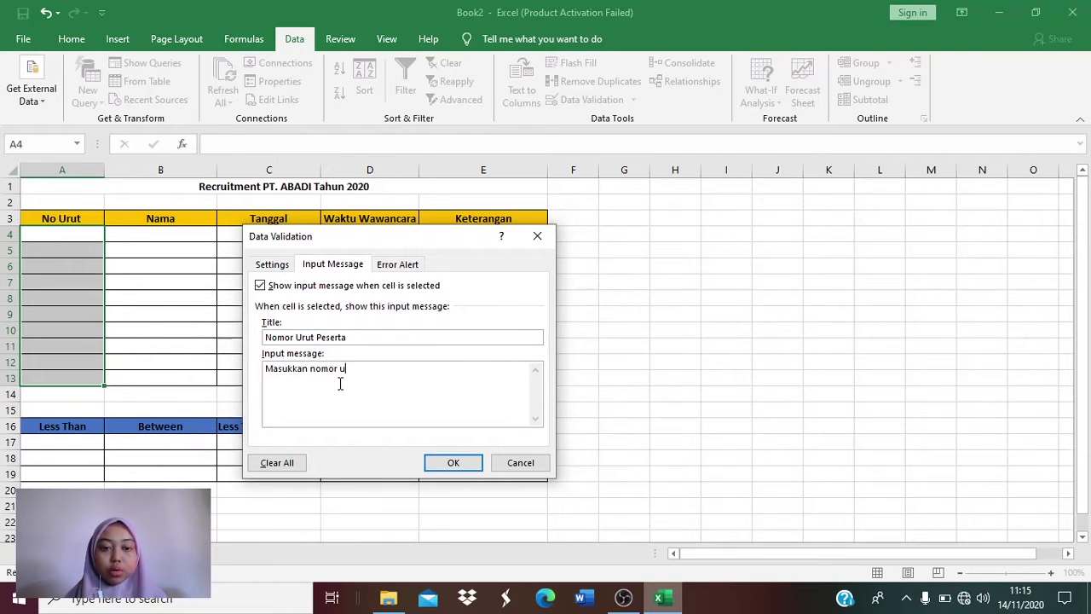
type("Masukkan nomor urut p")
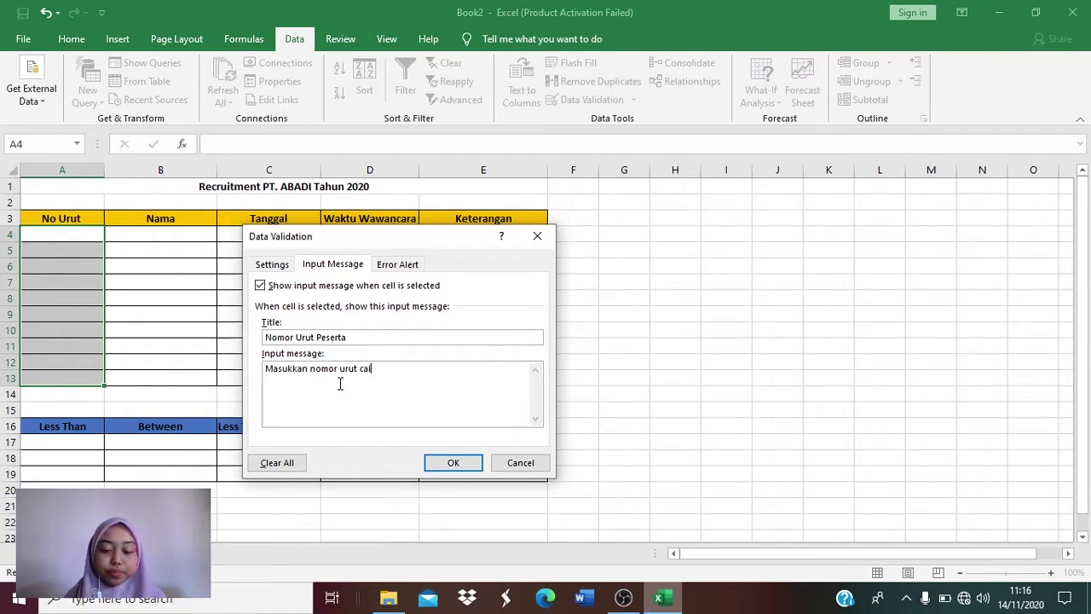
type("alon pelamar kurang dari 11")
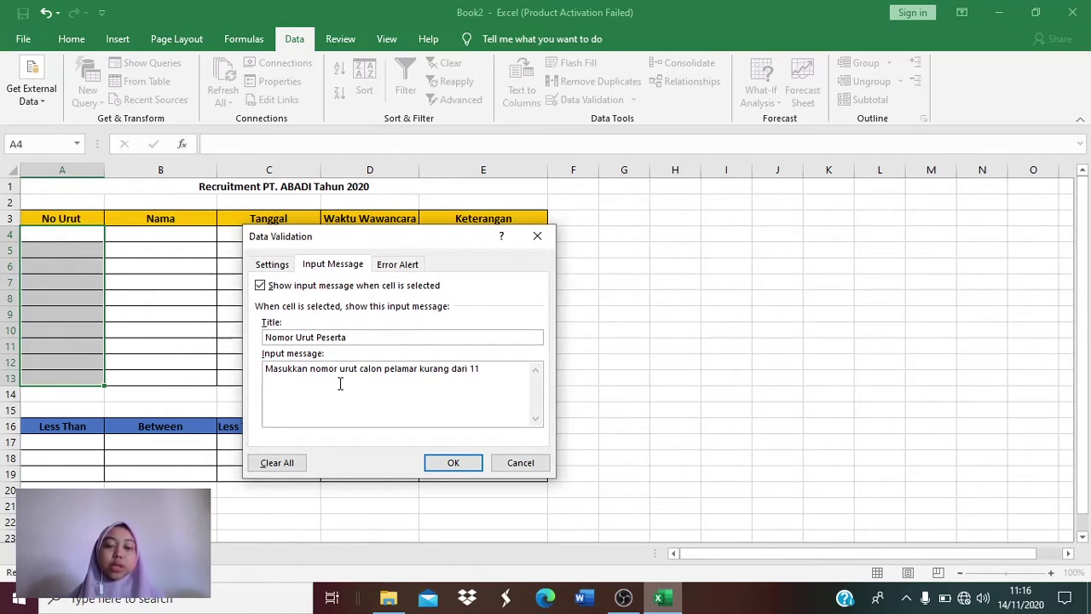
- Add an Information-style error alert titled "Input tidak sesuai" with the message "Input yang anda masukkan salah", and apply the validation
left_click(396, 266)
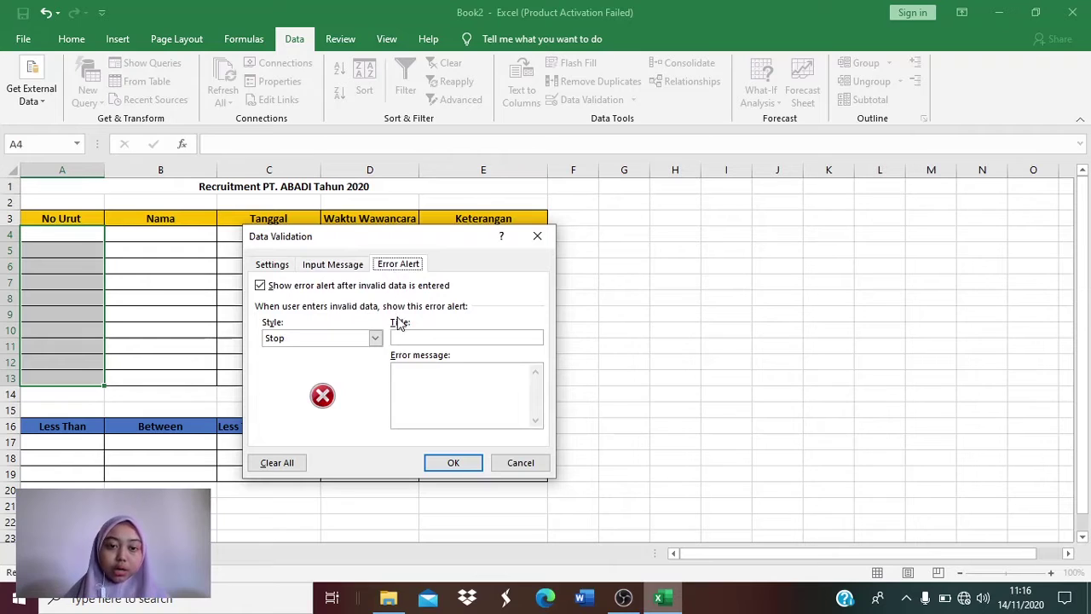
left_click(375, 339)
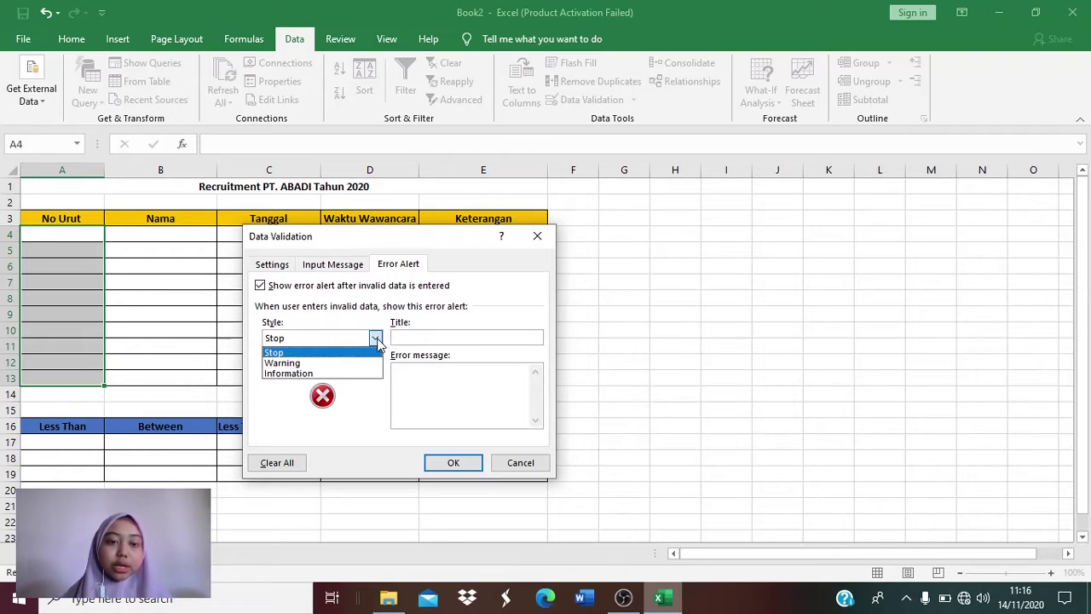
left_click(369, 374)
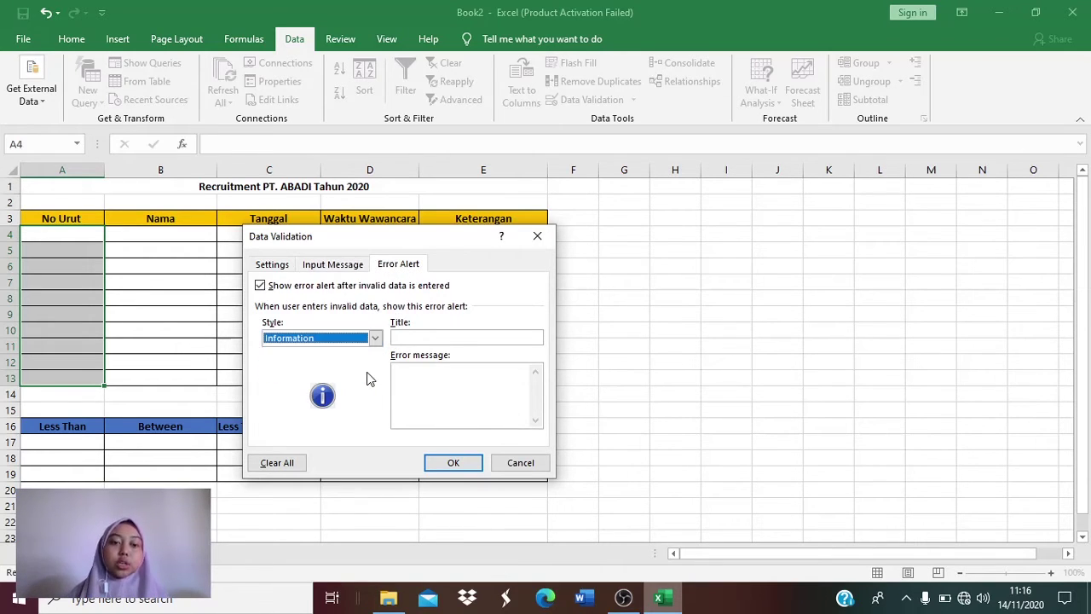
left_click(469, 340)
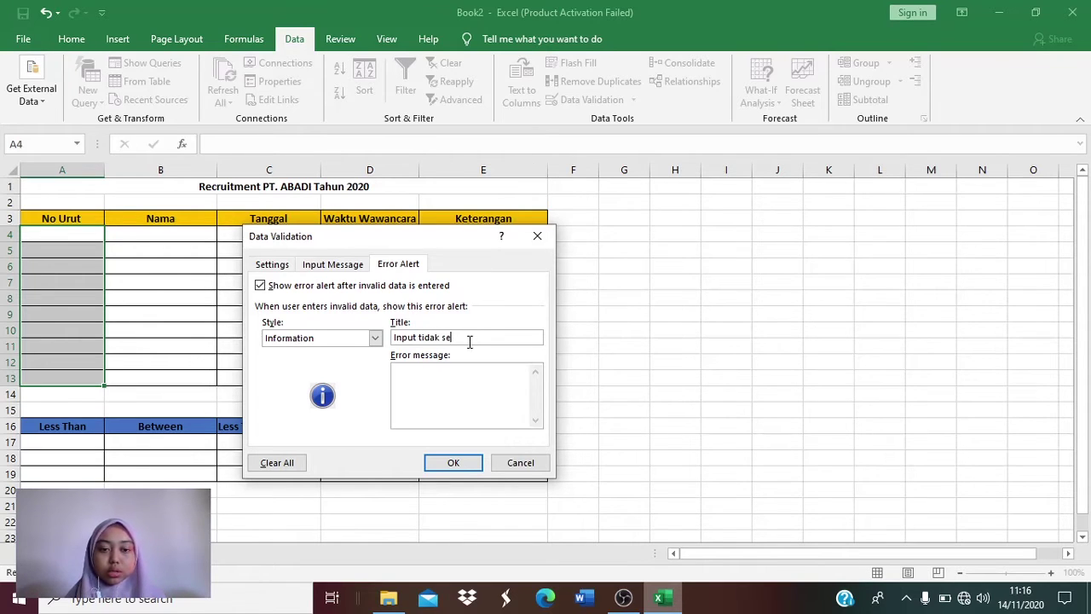
left_click(460, 378)
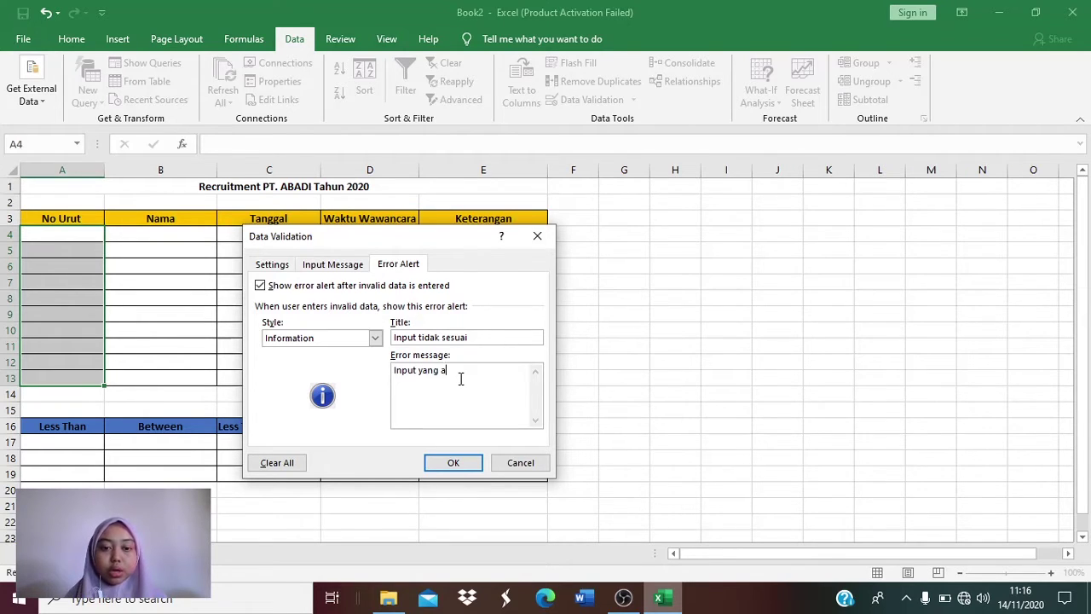
type("Input yang anda masukkan s")
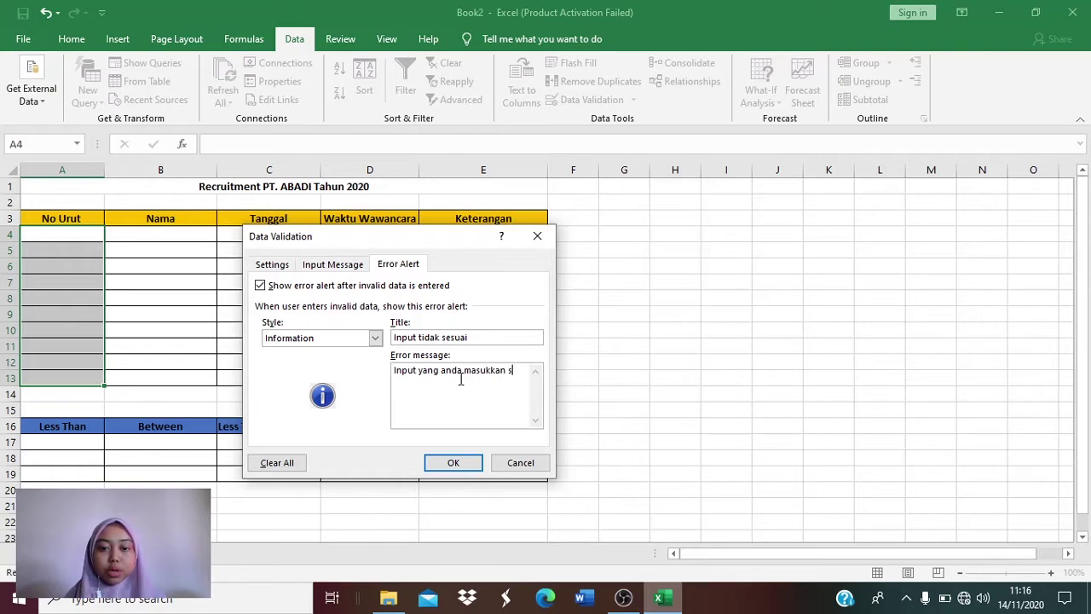
type("alah")
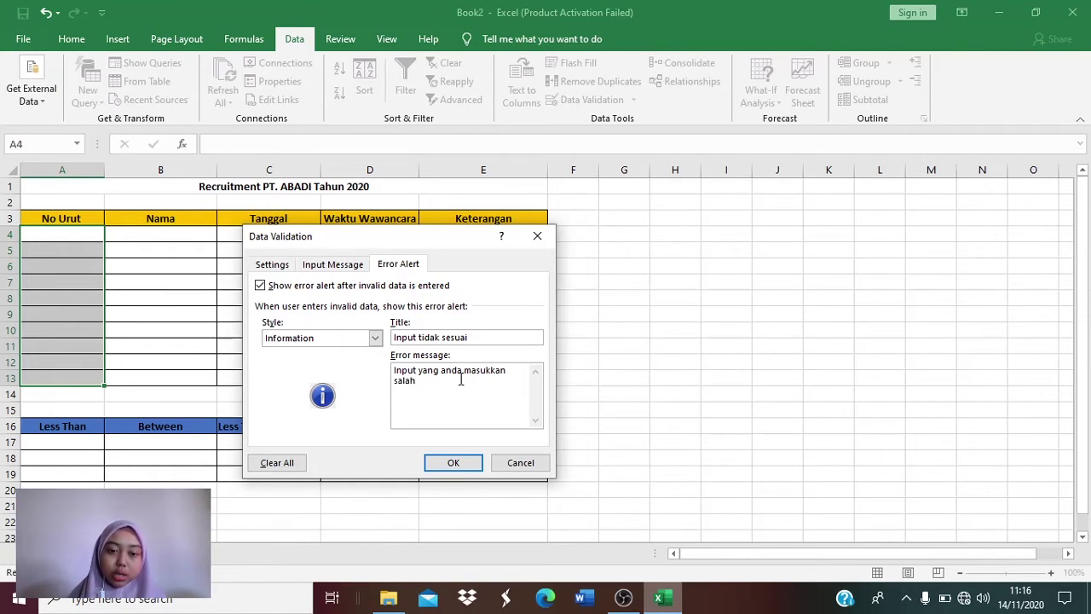
left_click(452, 463)
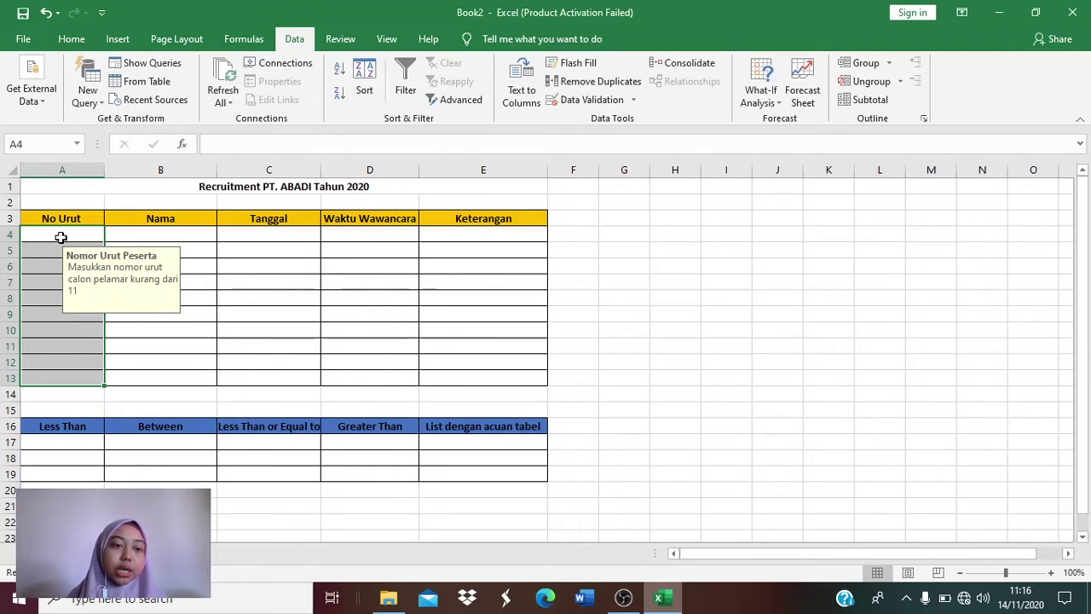
- Fill the No Urut cells A4:A13 with the numbers 1 to 10
left_click(60, 237)
left_click(53, 247)
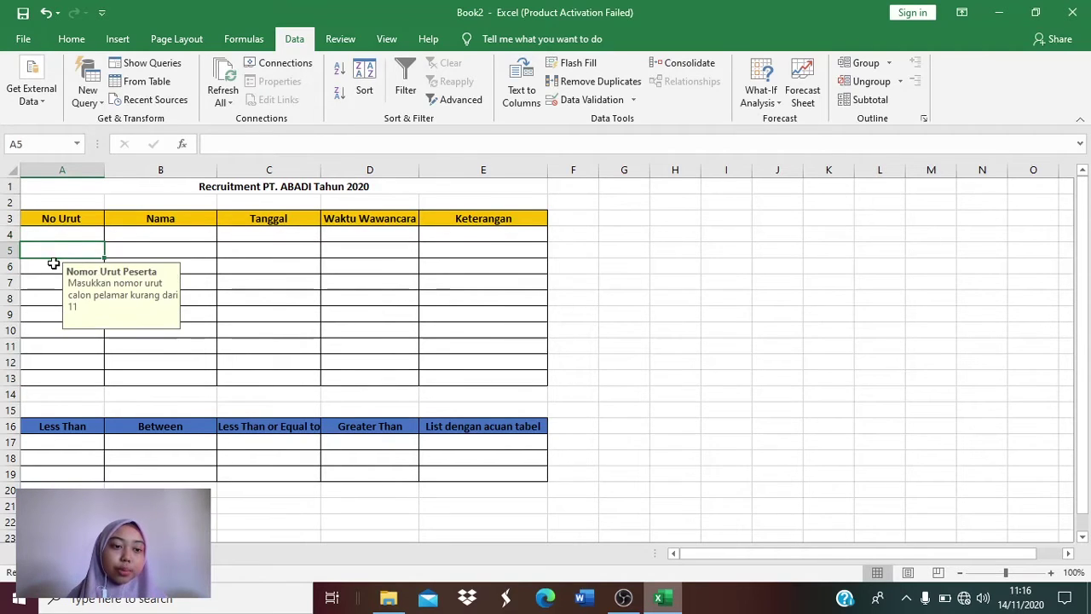
left_click(53, 263)
left_click(63, 237)
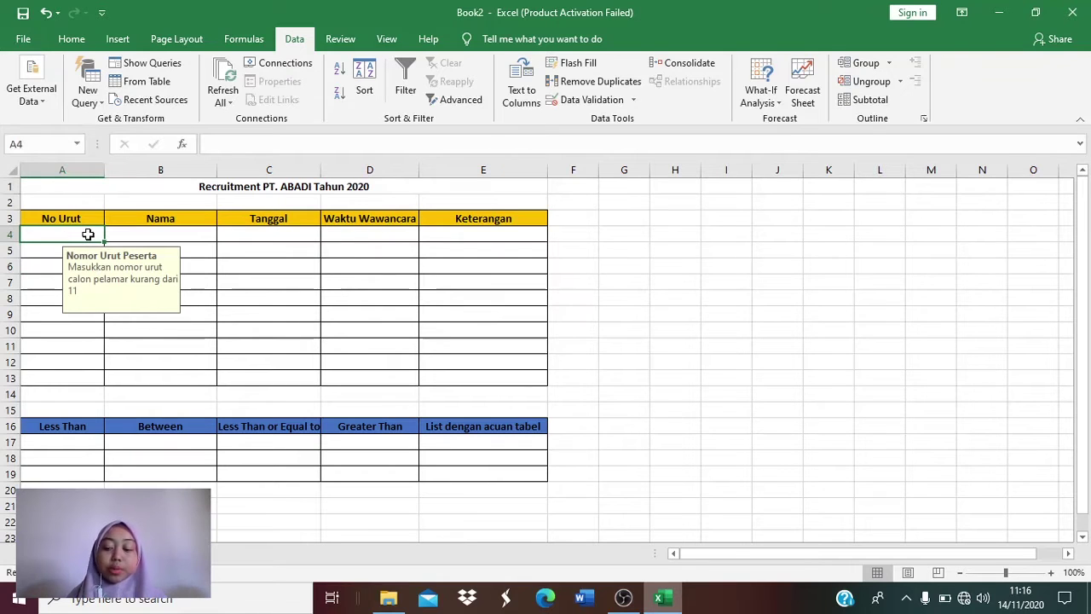
type("1")
key("Return")
type("2")
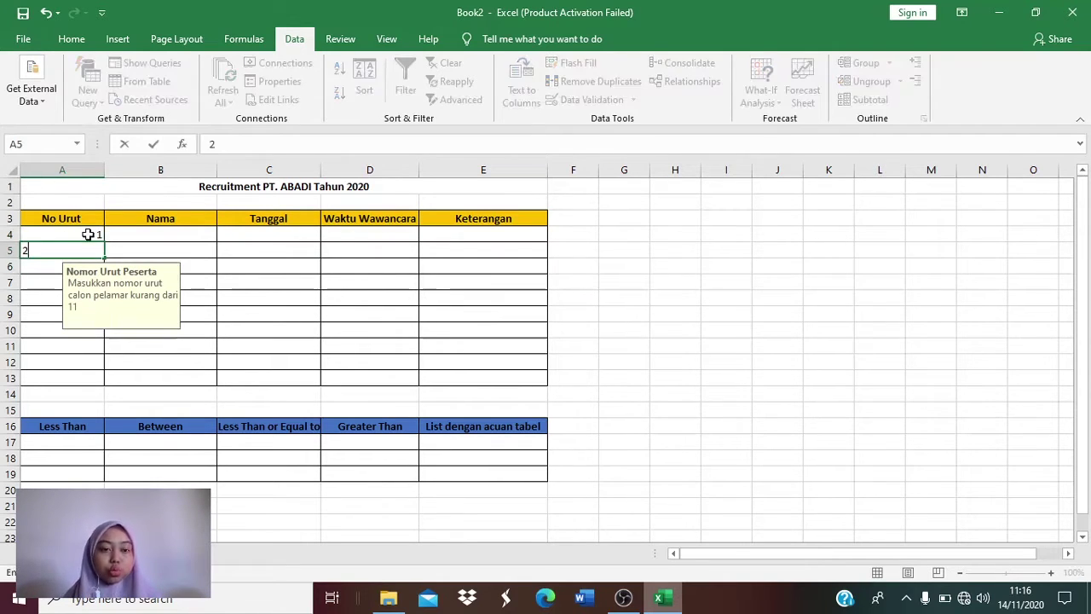
key("Return")
type("3")
key("Return")
type("4")
key("Return")
type("5")
key("Return")
type("6")
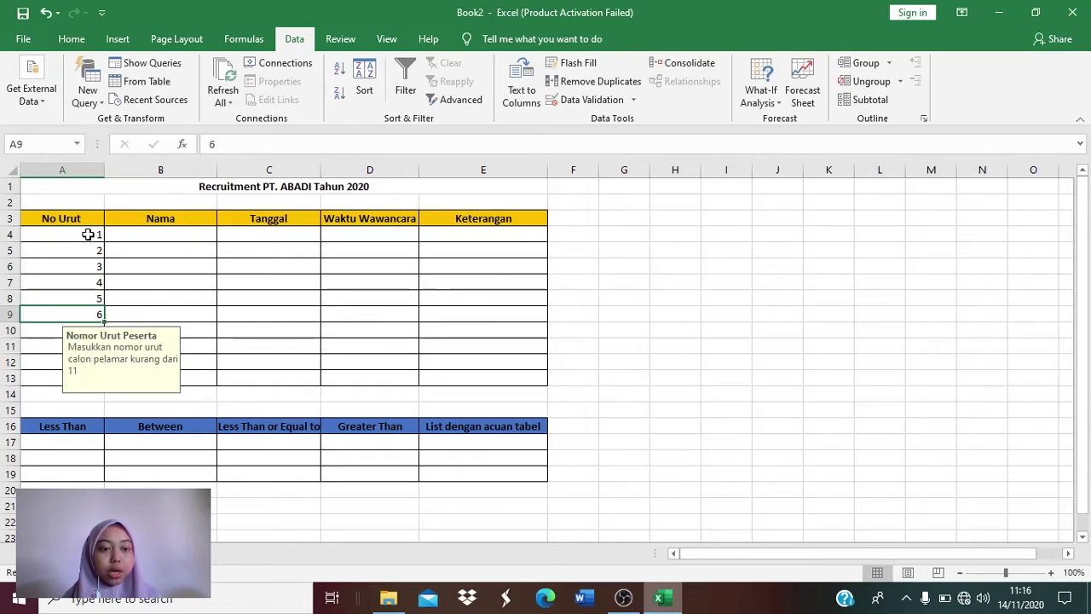
key("Return")
type("7")
key("Return")
type("8")
key("Return")
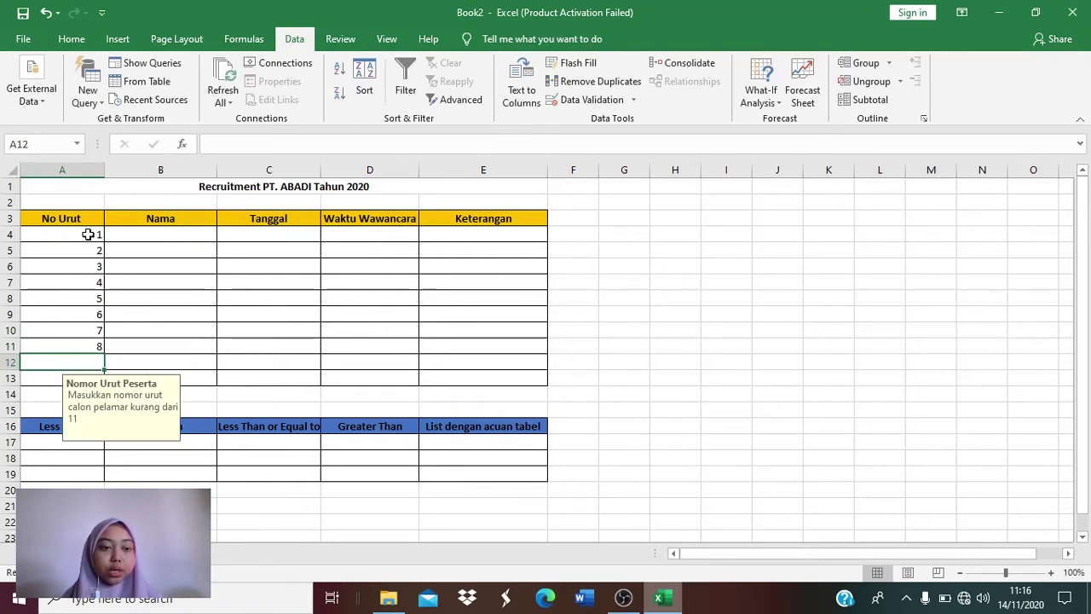
type("9")
key("Return")
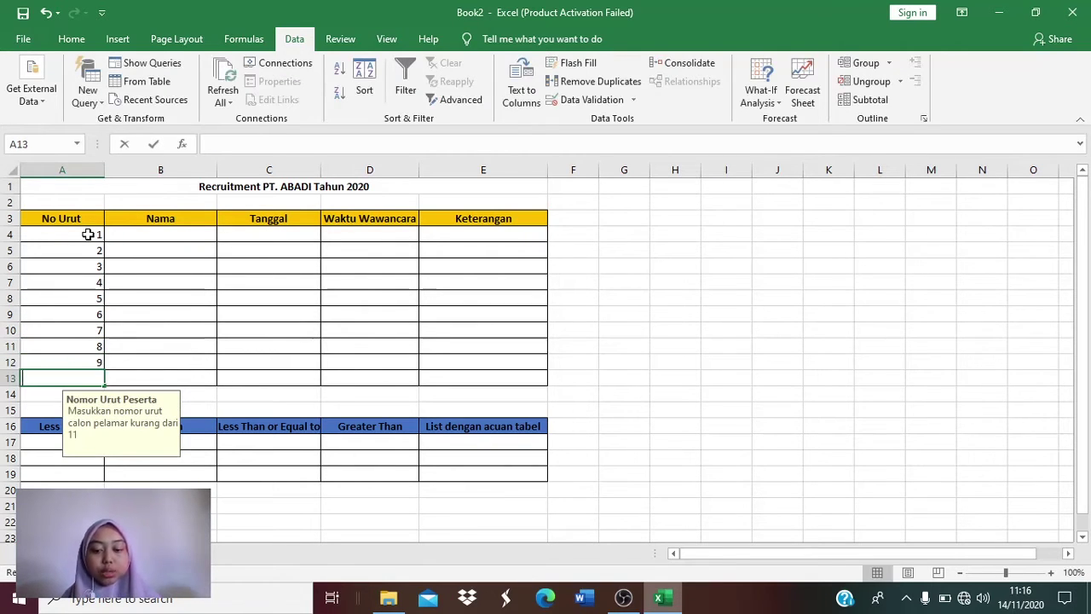
type("10")
key("Return")
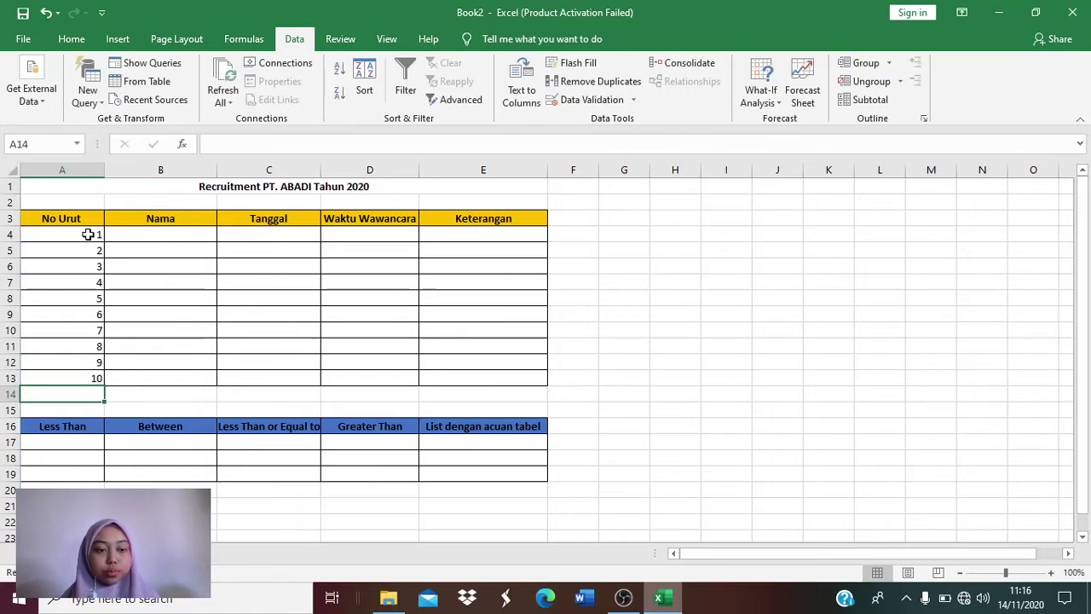
- Try to enter 11 in cell A13 to test the No Urut validation, and dismiss the error alert
left_click(47, 379)
type("11")
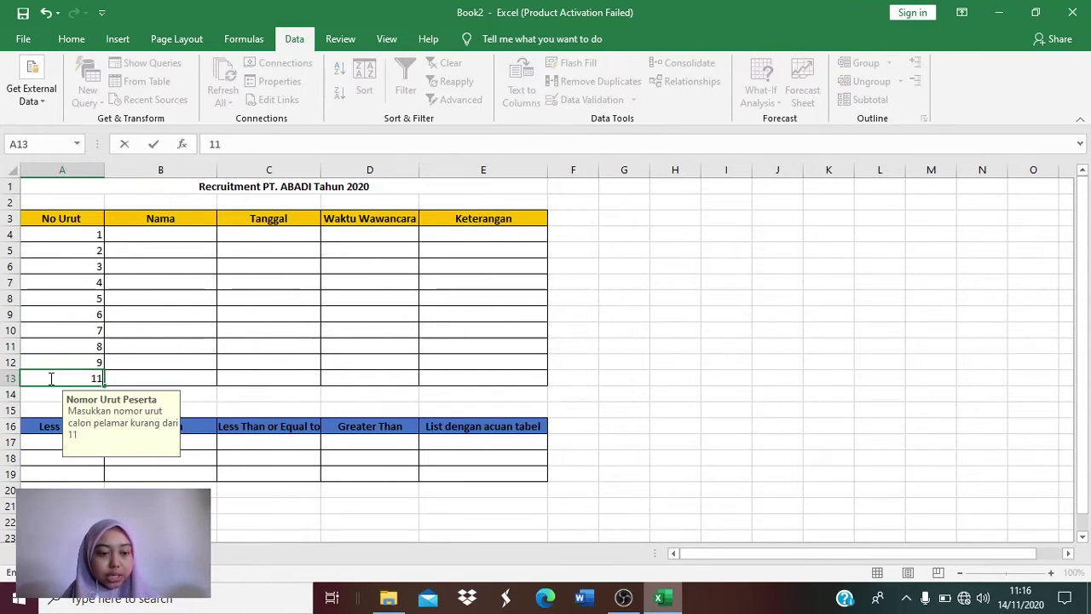
key("Return")
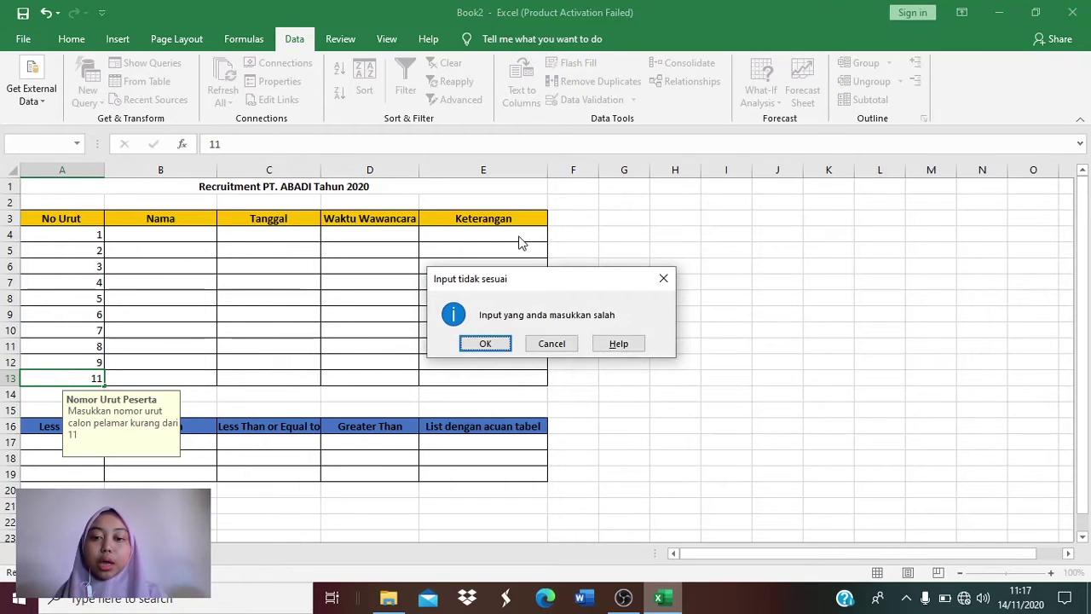
left_click(663, 279)
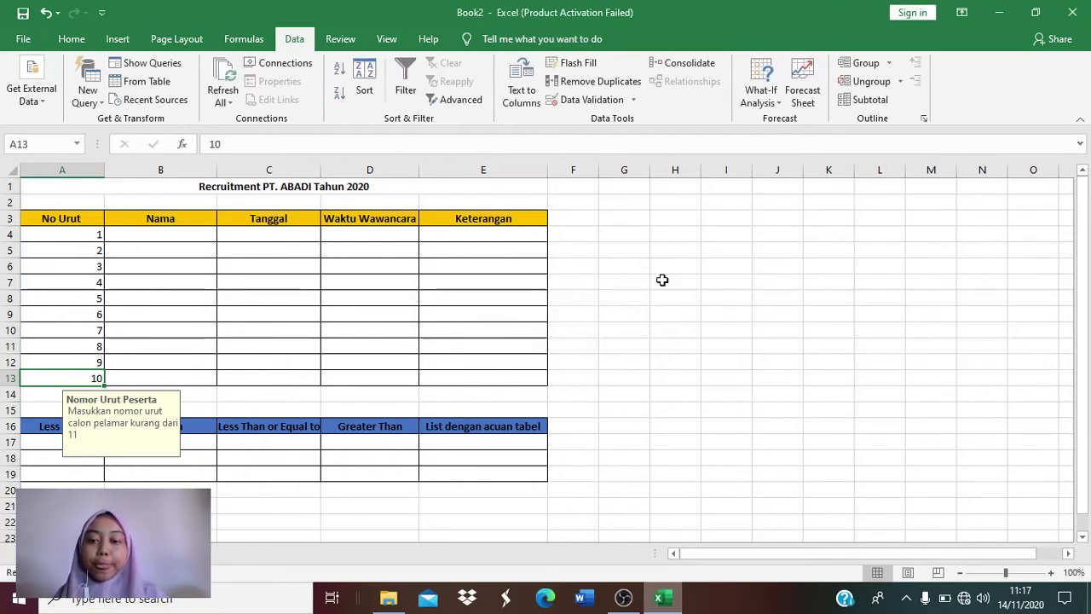
left_click(38, 450)
type("11")
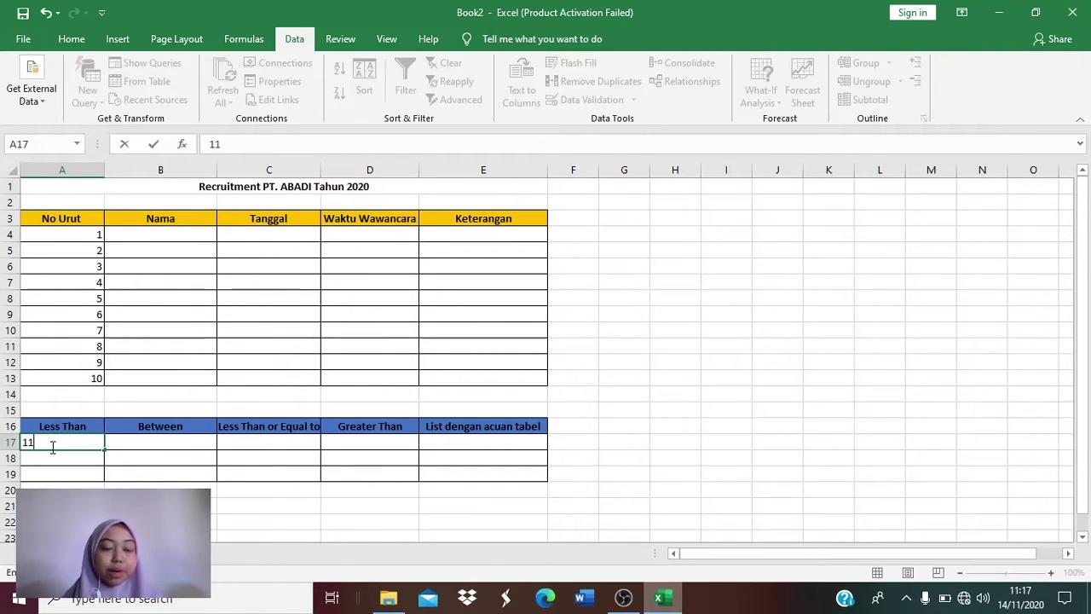
key("Escape")
- Try to enter 18 in cell A13 as another invalid No Urut value, and dismiss the error alert
left_click(73, 376)
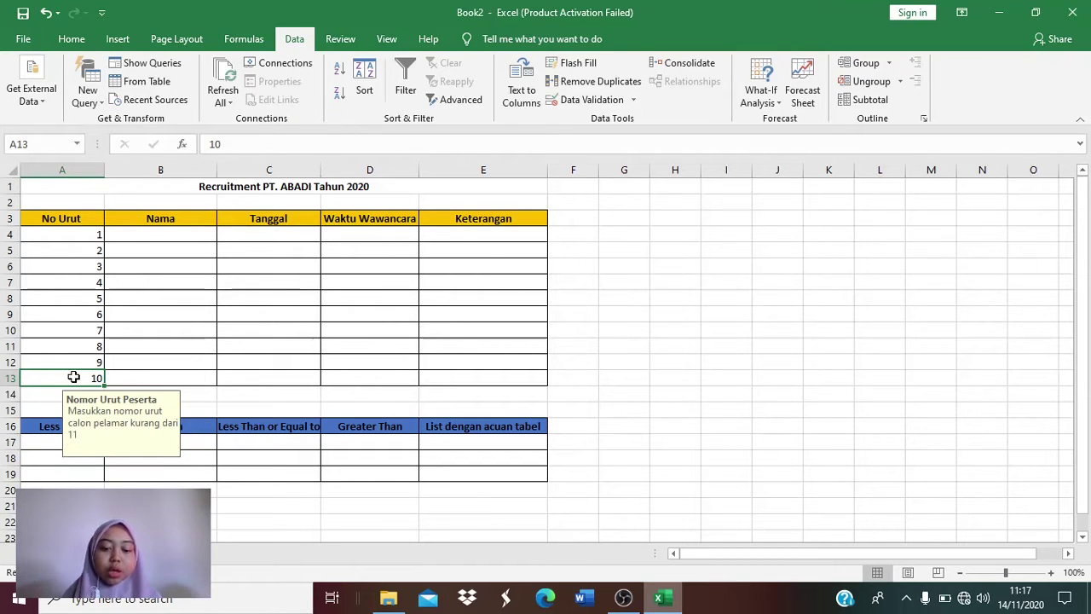
type("18")
key("Return")
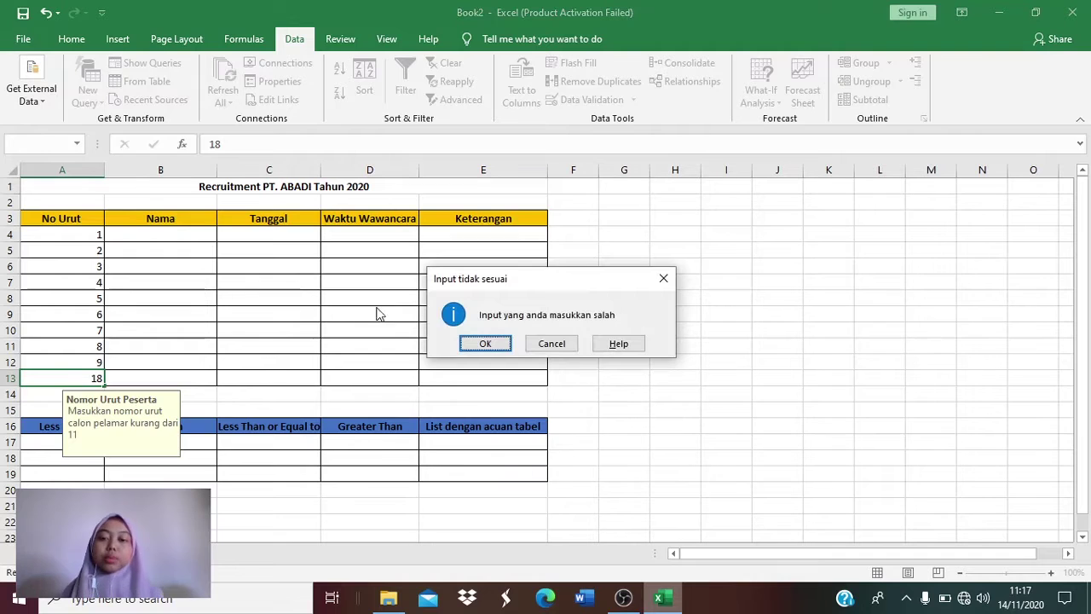
left_click(663, 278)
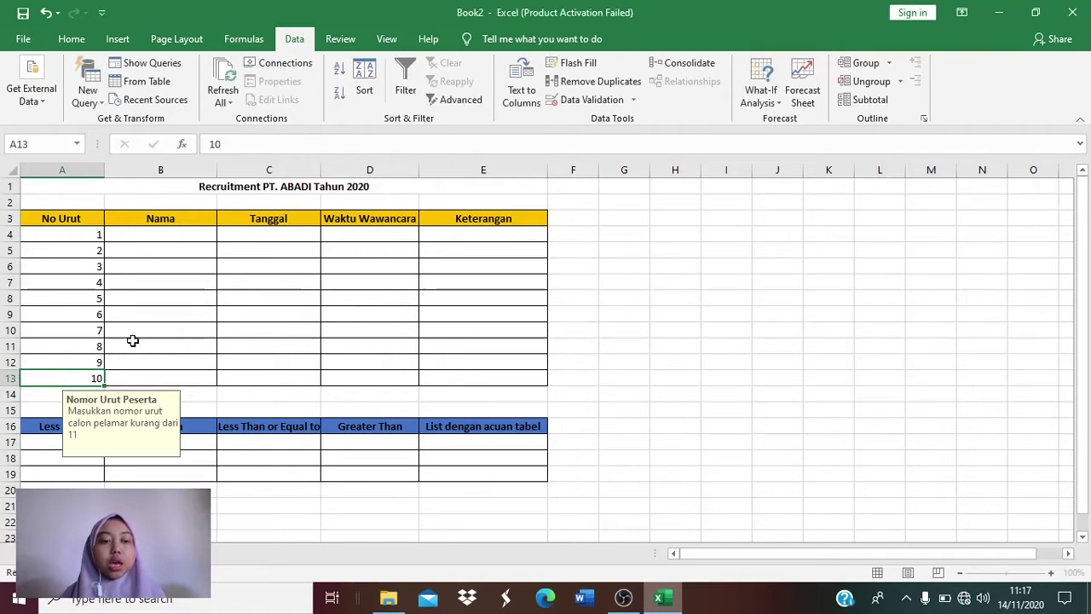
- Try to replace the number in cell A13 with 21, and dismiss the error alert
double_click(94, 377)
key("BackSpace")
key("BackSpace")
type("21")
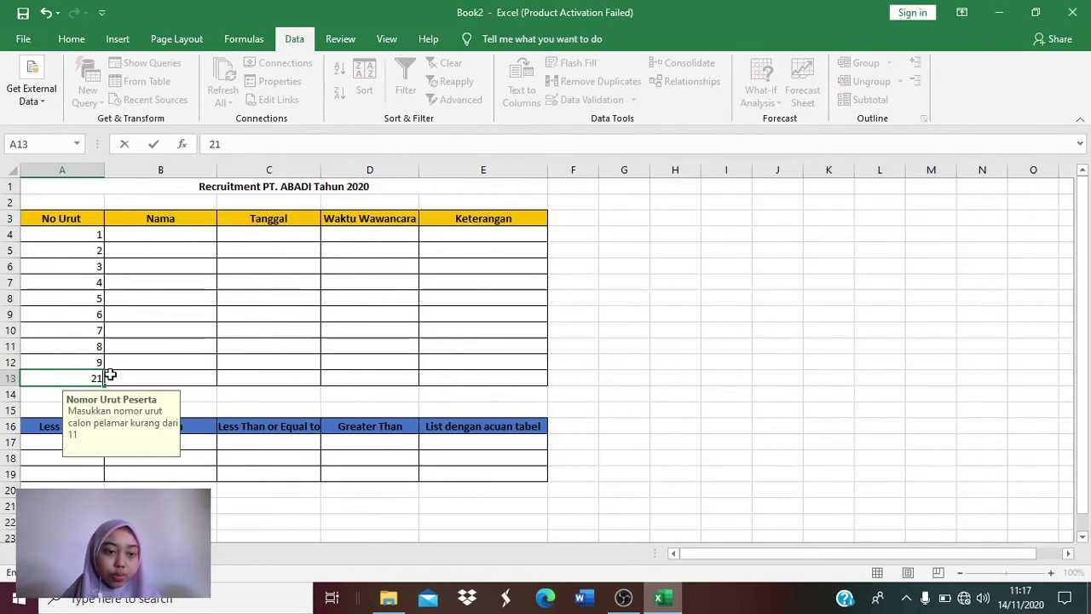
key("Return")
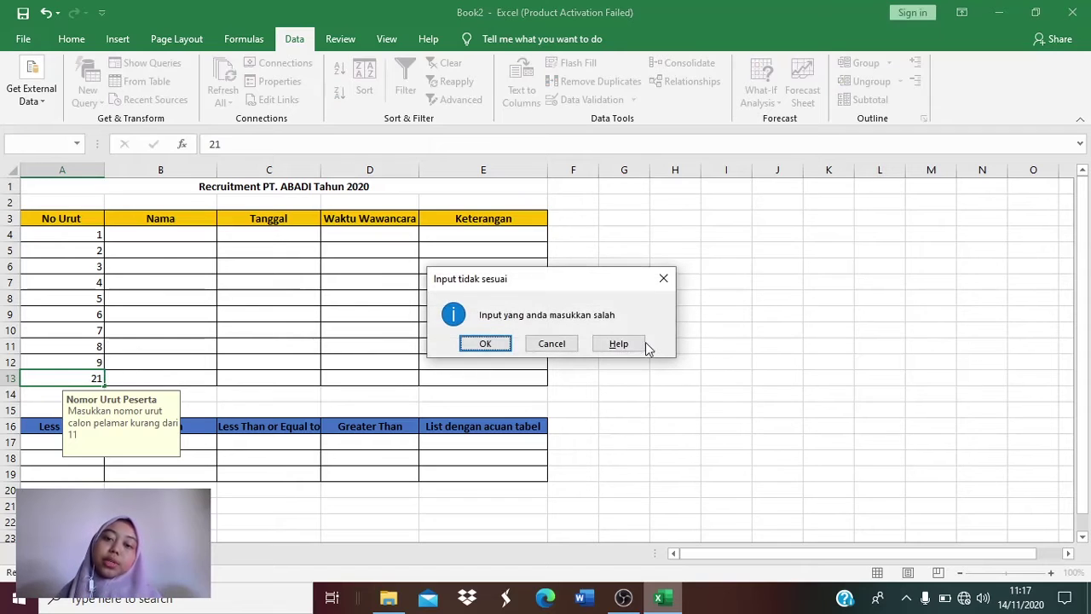
left_click(664, 278)
left_click(163, 343)
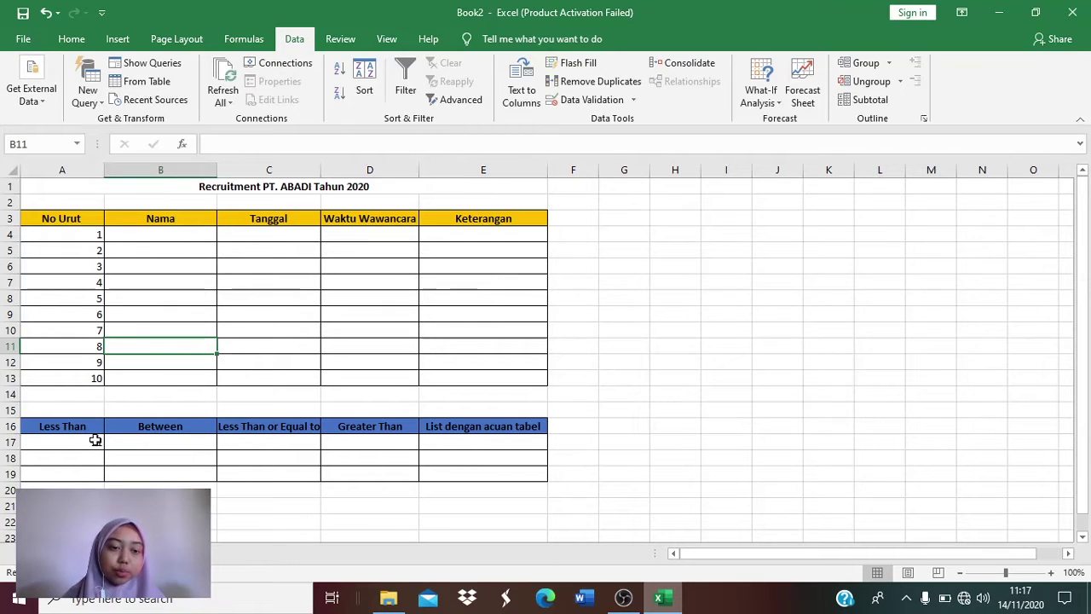
- Restrict the Nama cells B4:B13 with data validation to a text length between 2 and 6
left_click_drag(163, 228, 173, 375)
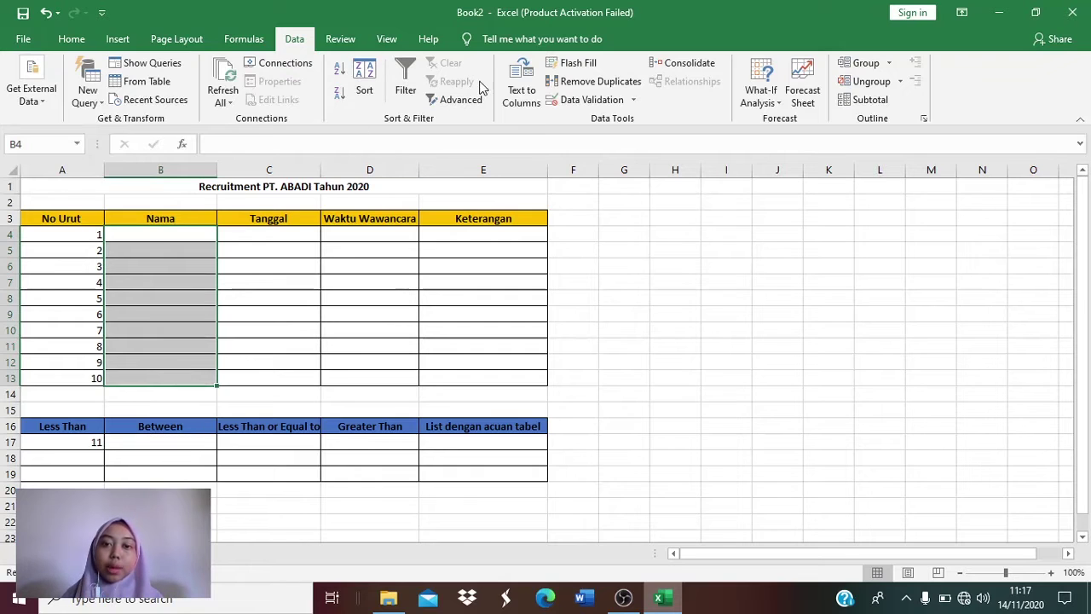
left_click(588, 101)
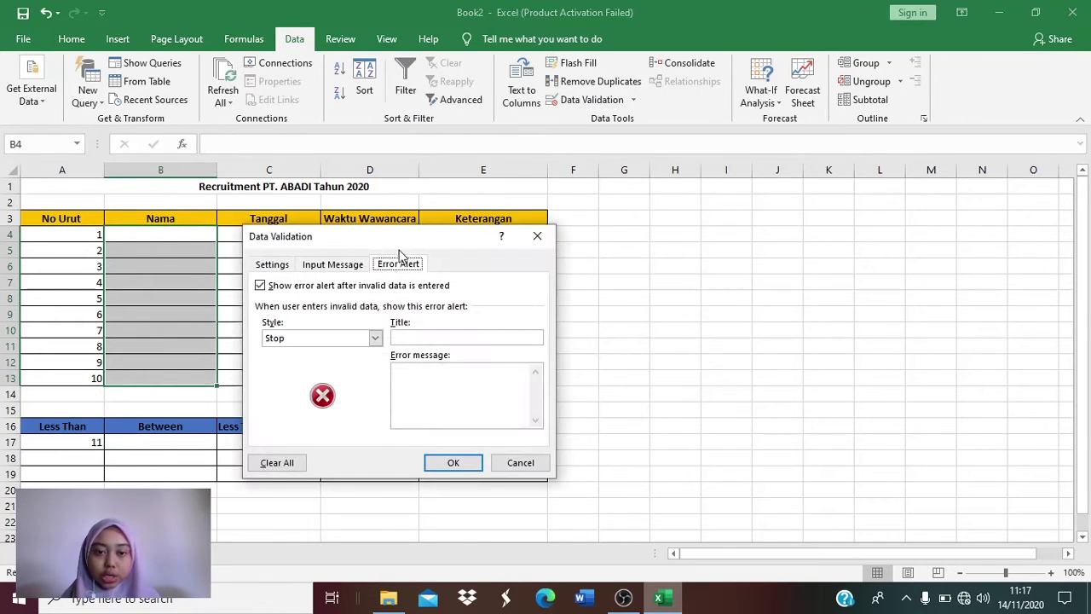
left_click(290, 265)
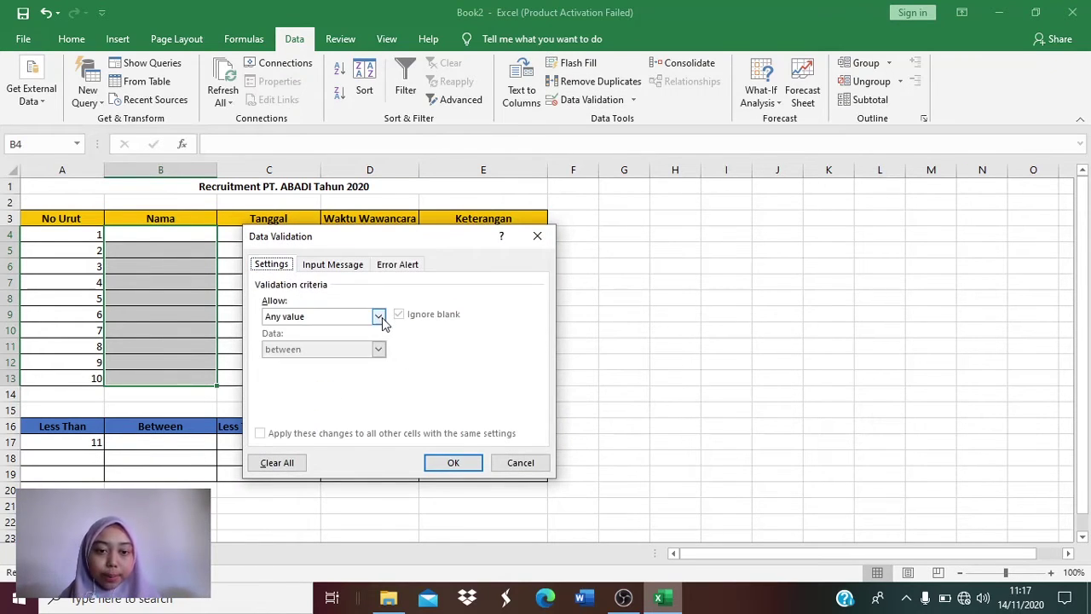
left_click(379, 316)
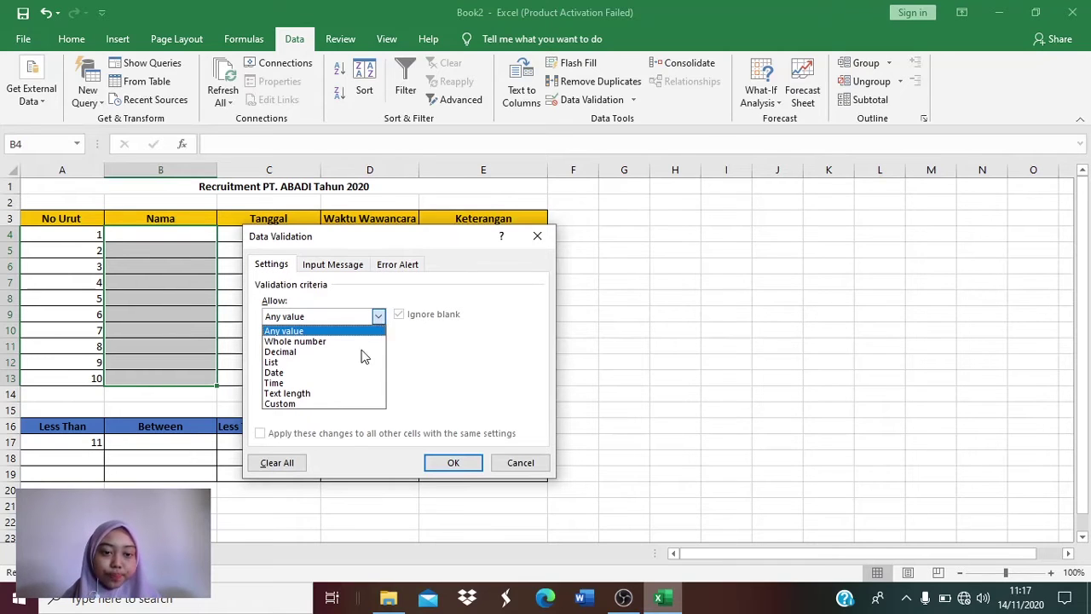
left_click(344, 395)
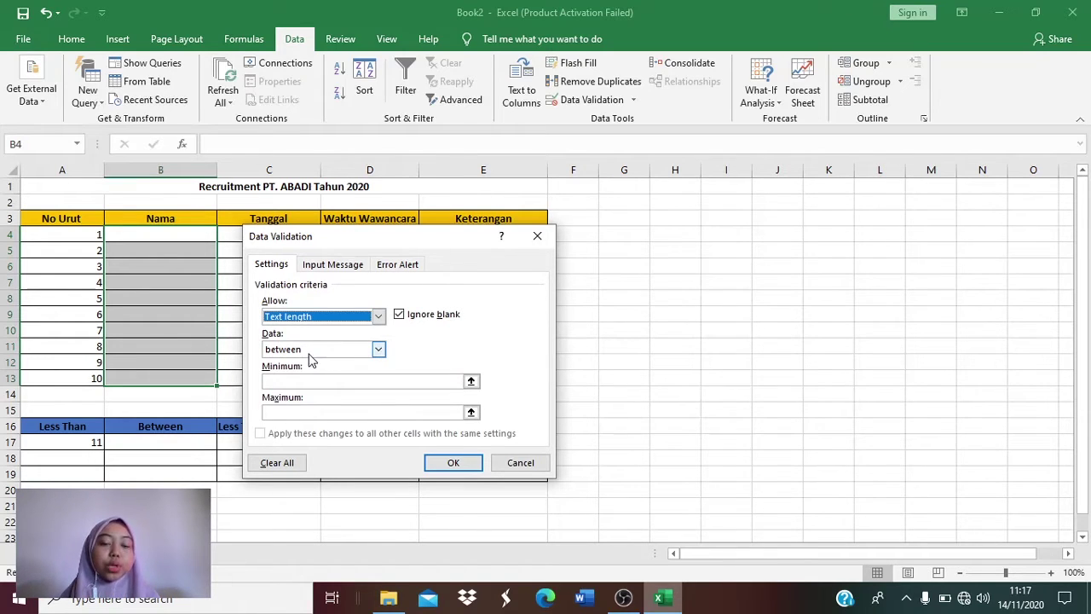
left_click(308, 382)
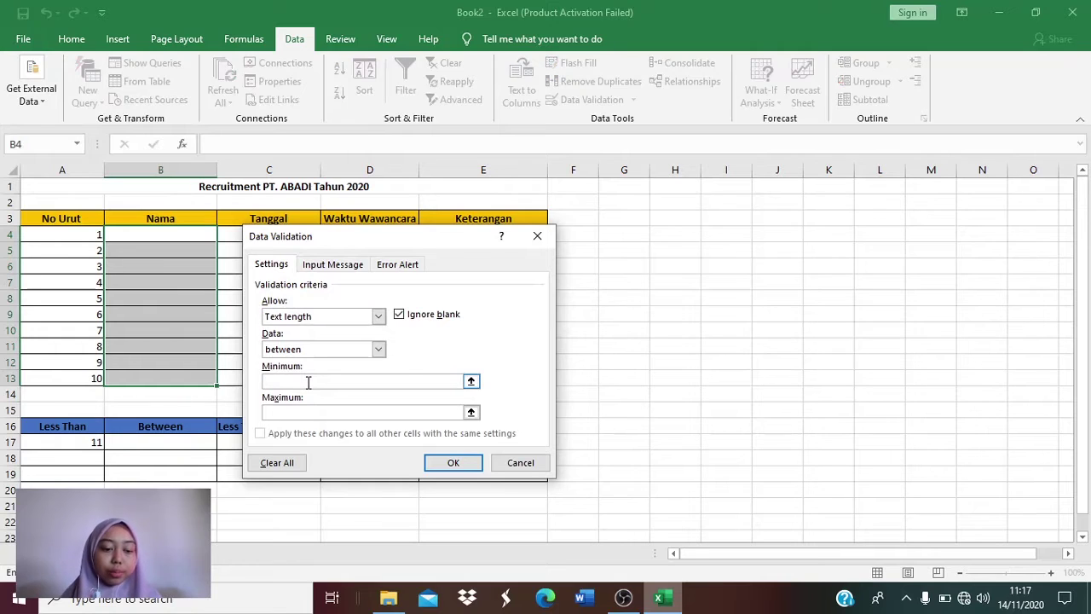
type("1")
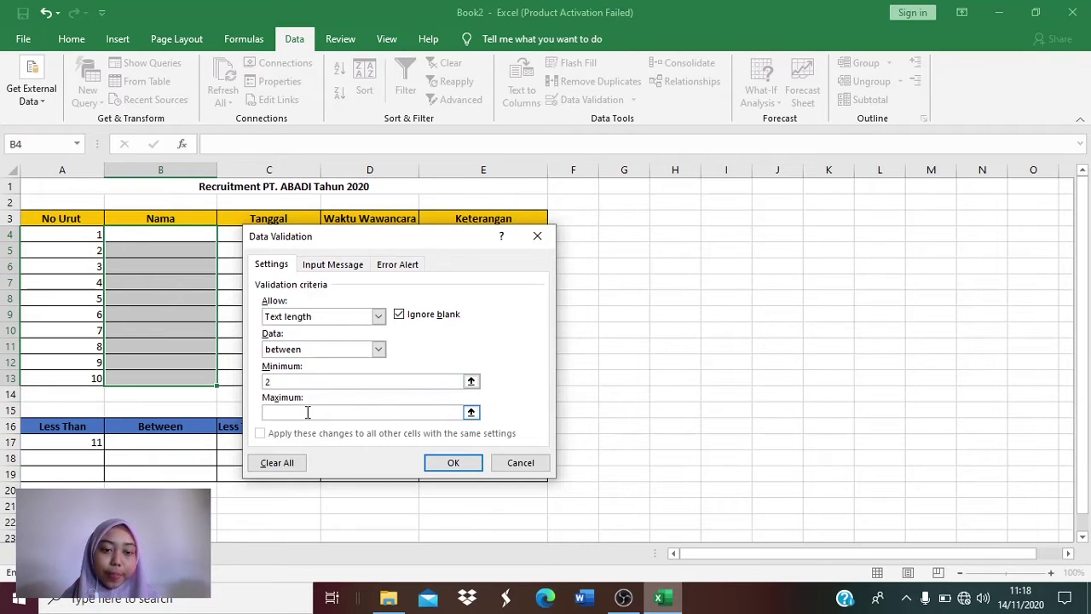
left_click(308, 413)
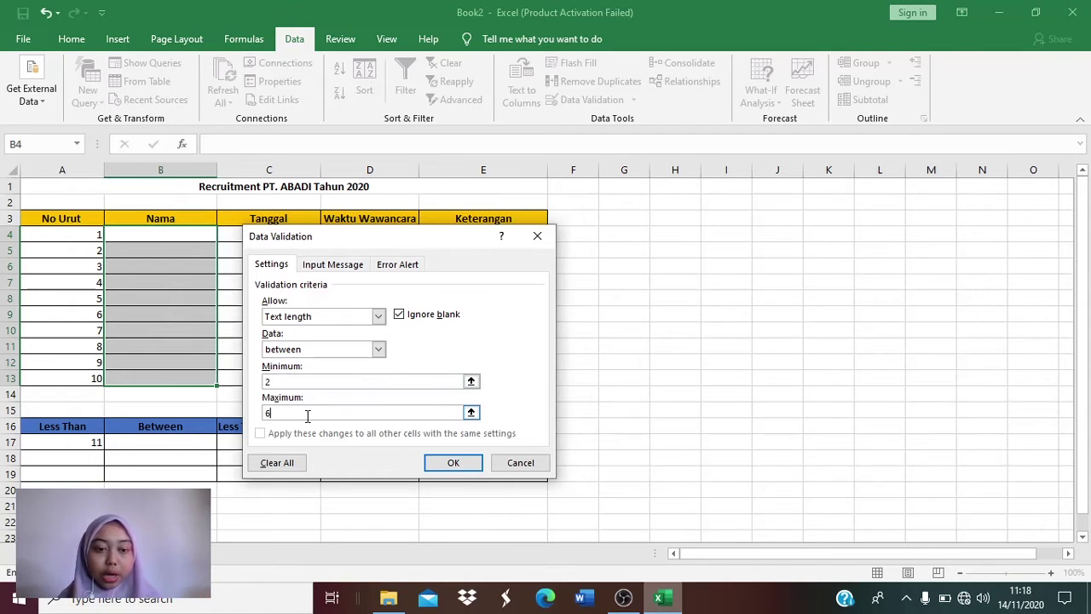
- Add an input message titled "Nama Pelamar" with the text "Masukkan nama pelamar antara 2-6 huruf"
left_click(334, 265)
left_click(326, 337)
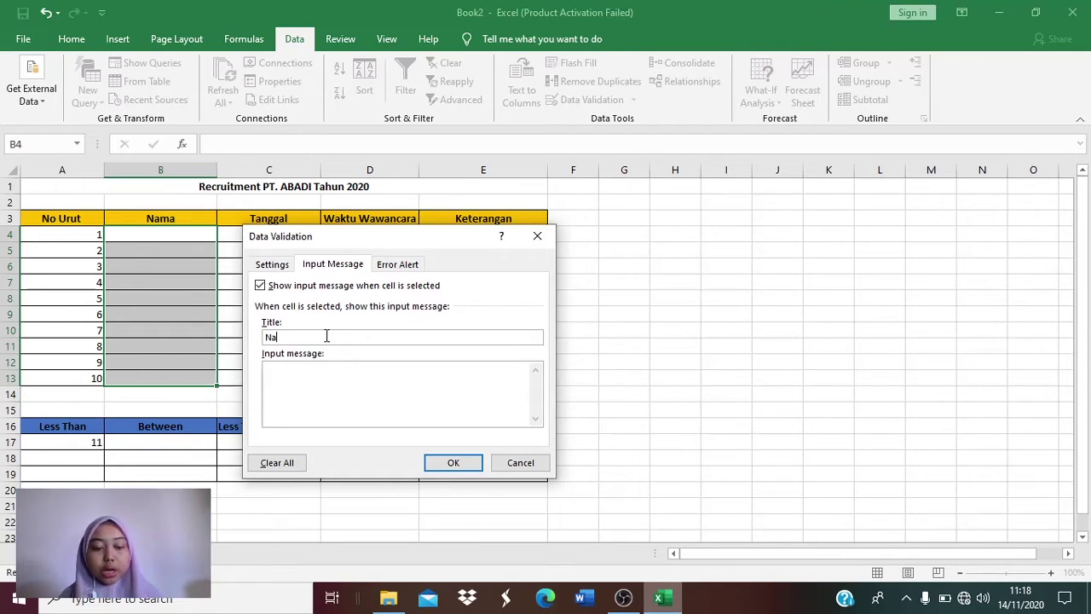
type("Nama Pelamar")
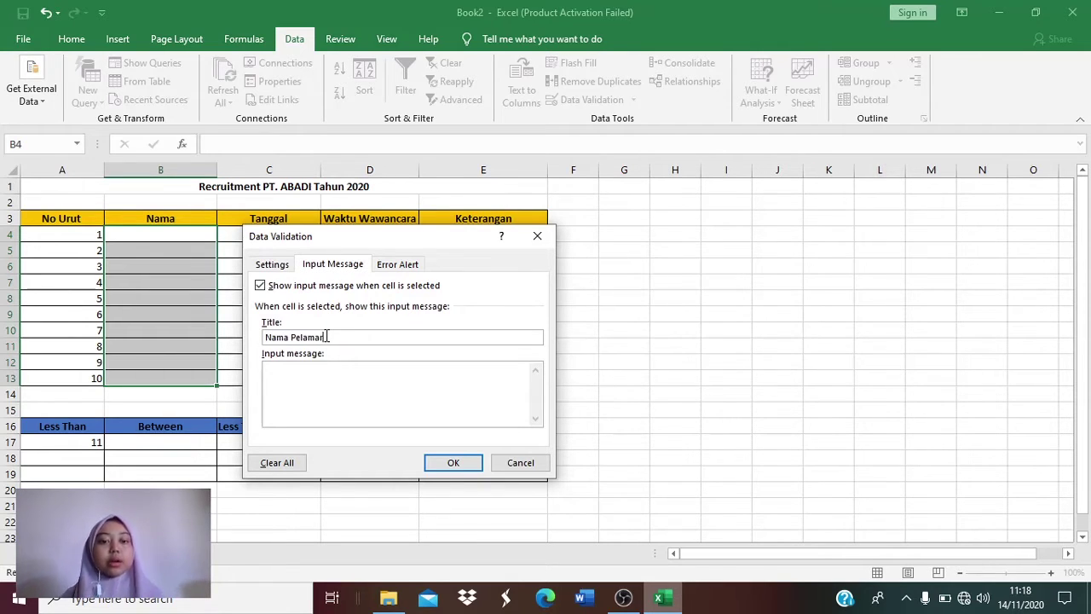
left_click(326, 375)
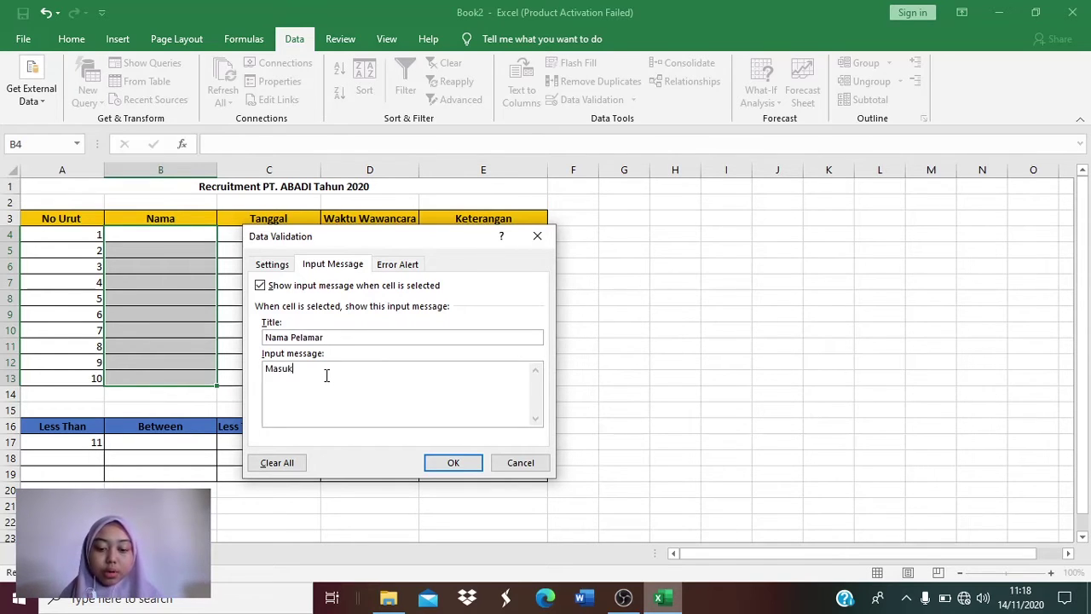
type("Masukkan ")
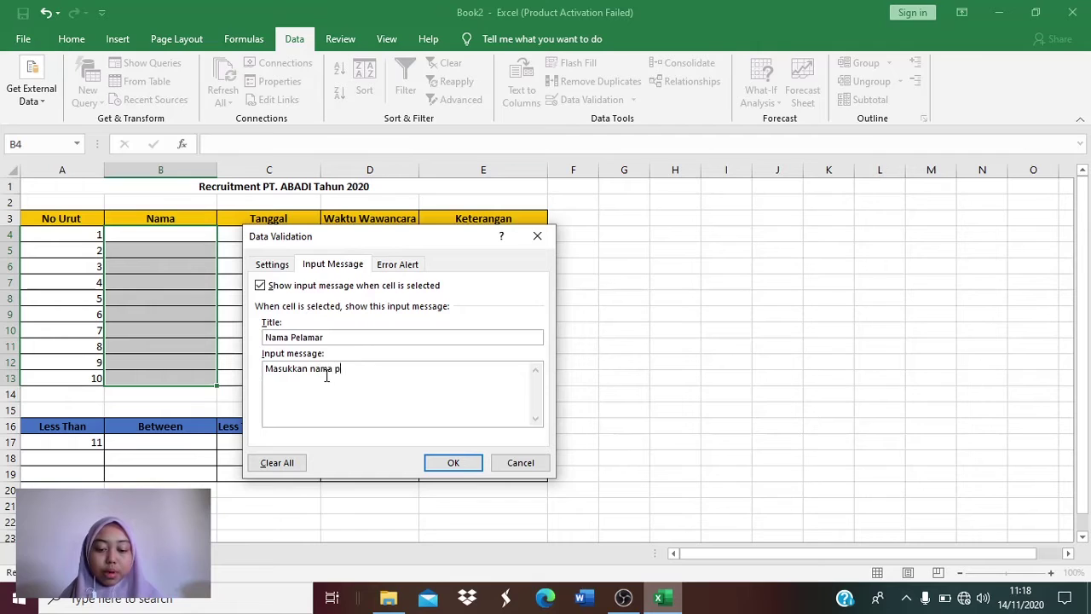
type("nama pelamar")
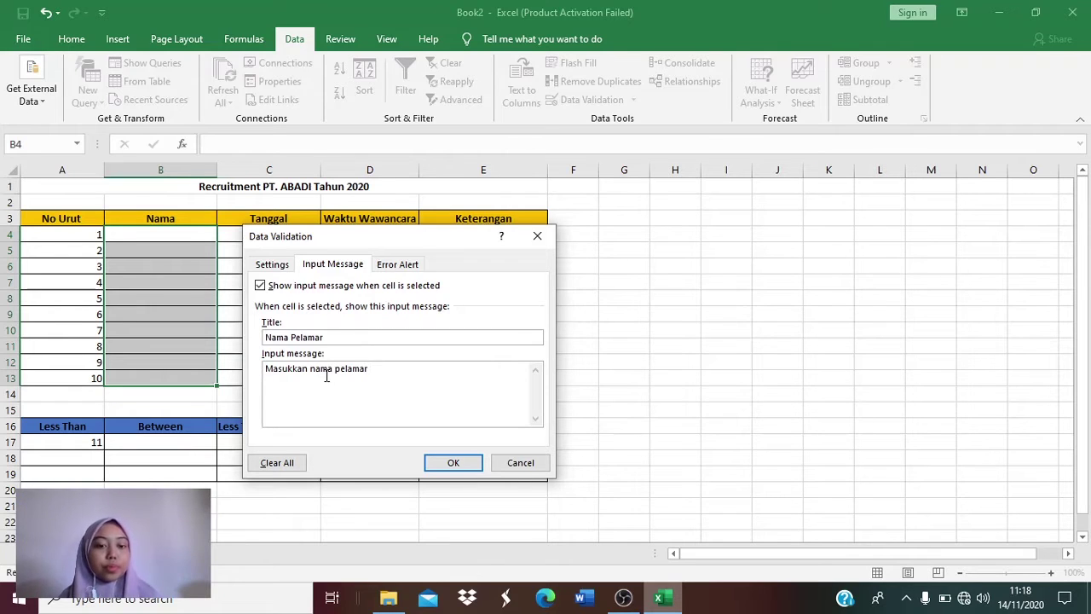
type(" antar")
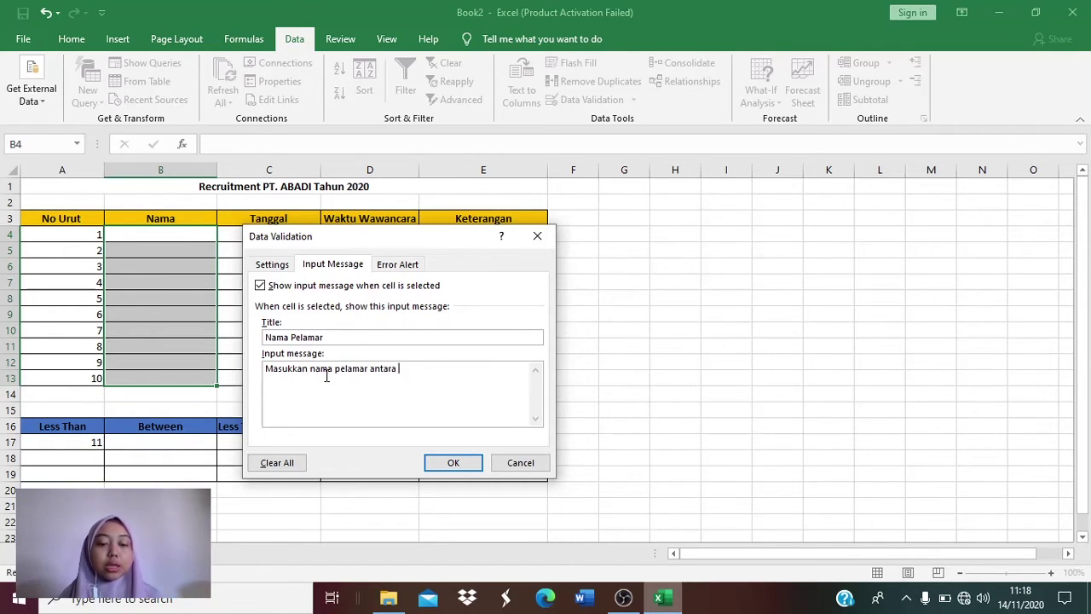
type("a ")
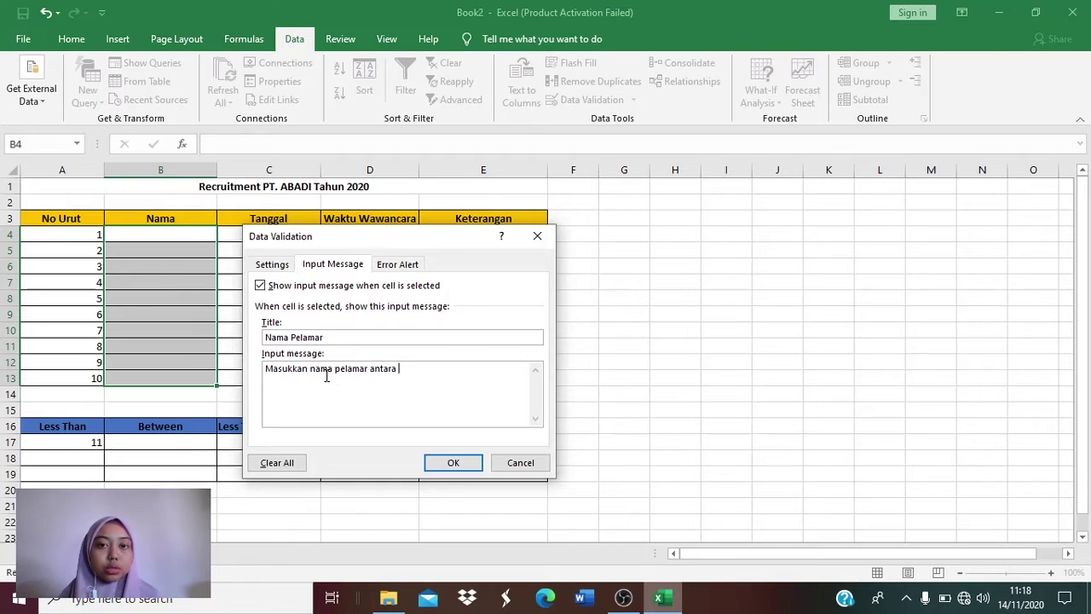
type("2-6 angka")
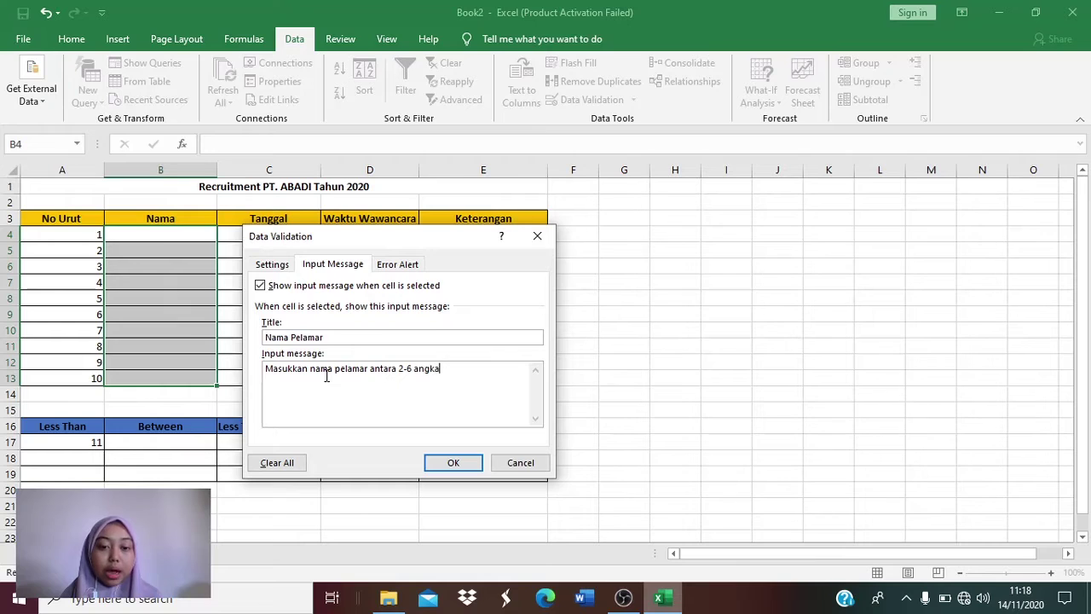
key("BackSpace")
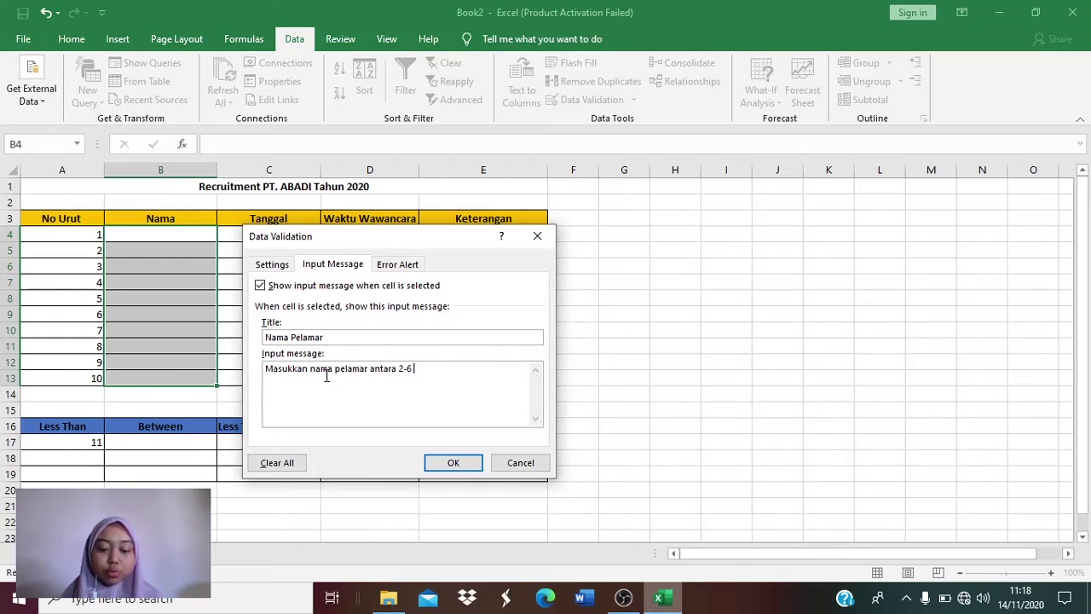
type("huruf")
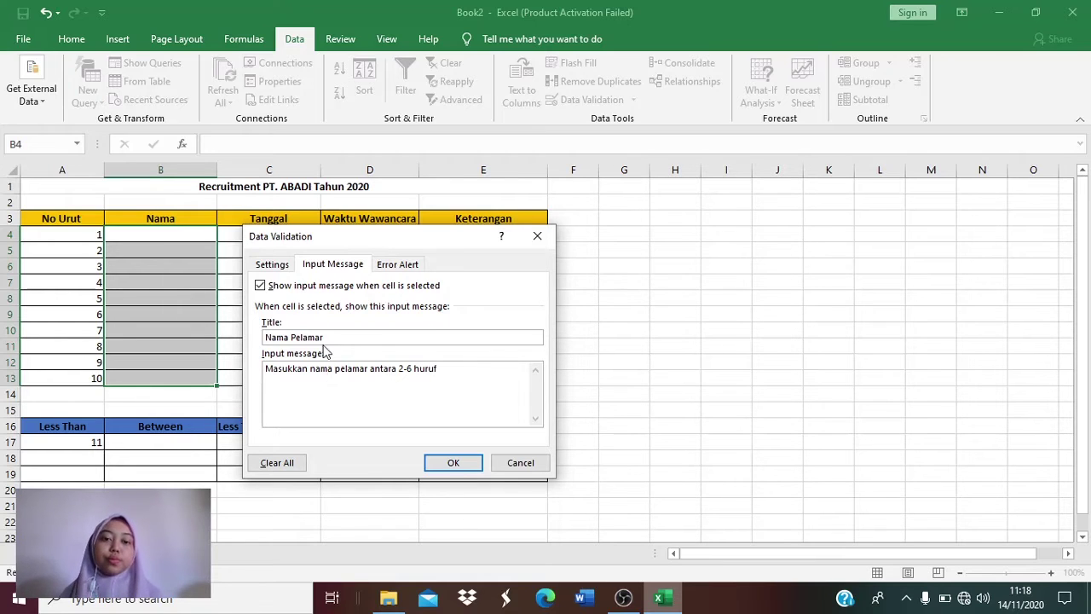
- Set the error alert for the Nama cells to the Information style with the title "Input tidak sesuai"
left_click(418, 265)
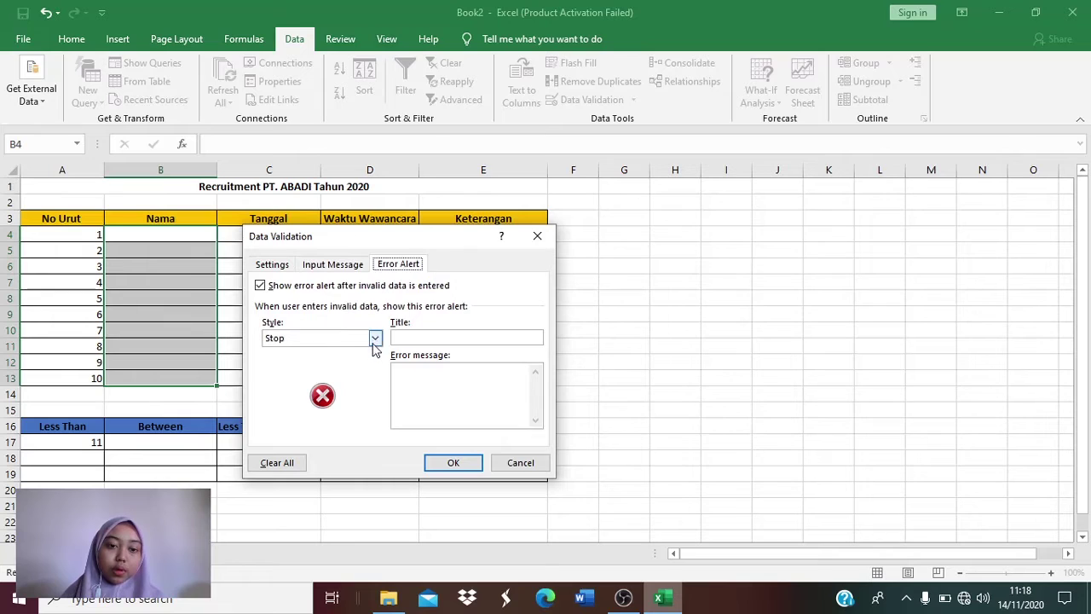
left_click(375, 338)
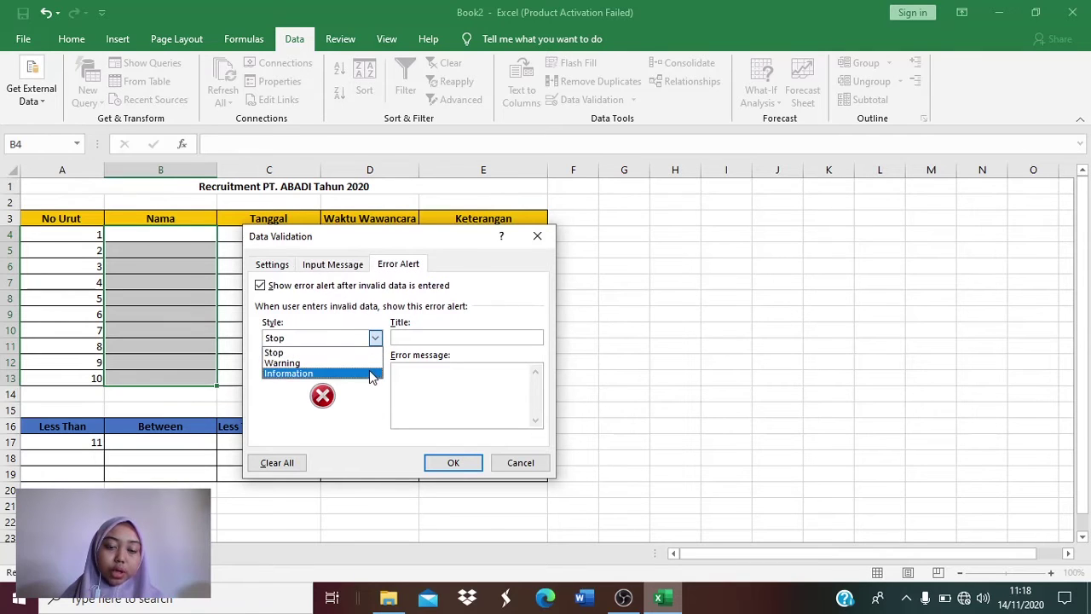
left_click(371, 374)
left_click(445, 336)
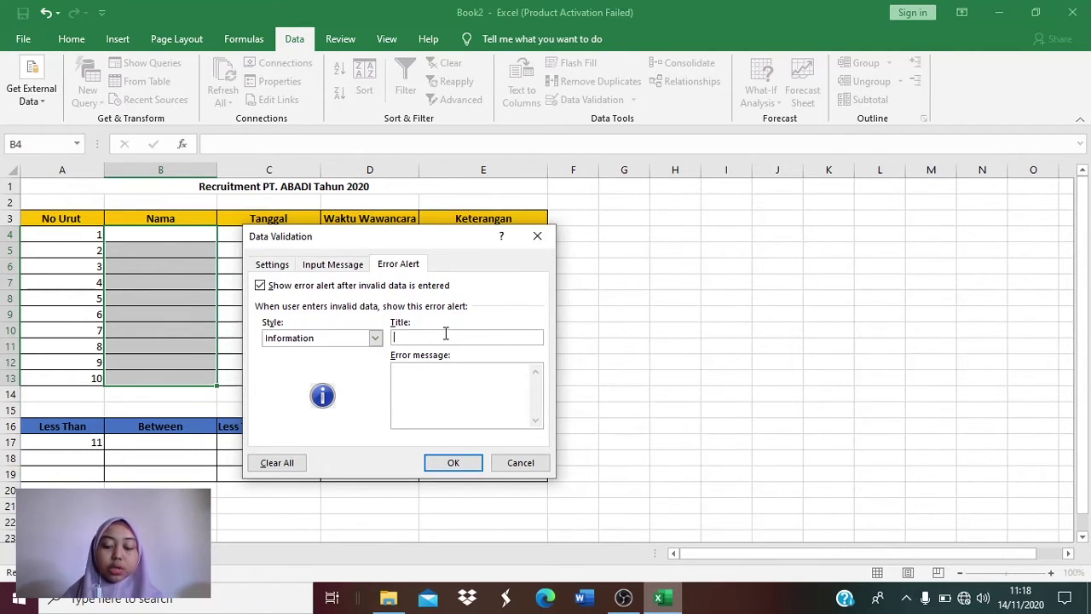
type("Input ti")
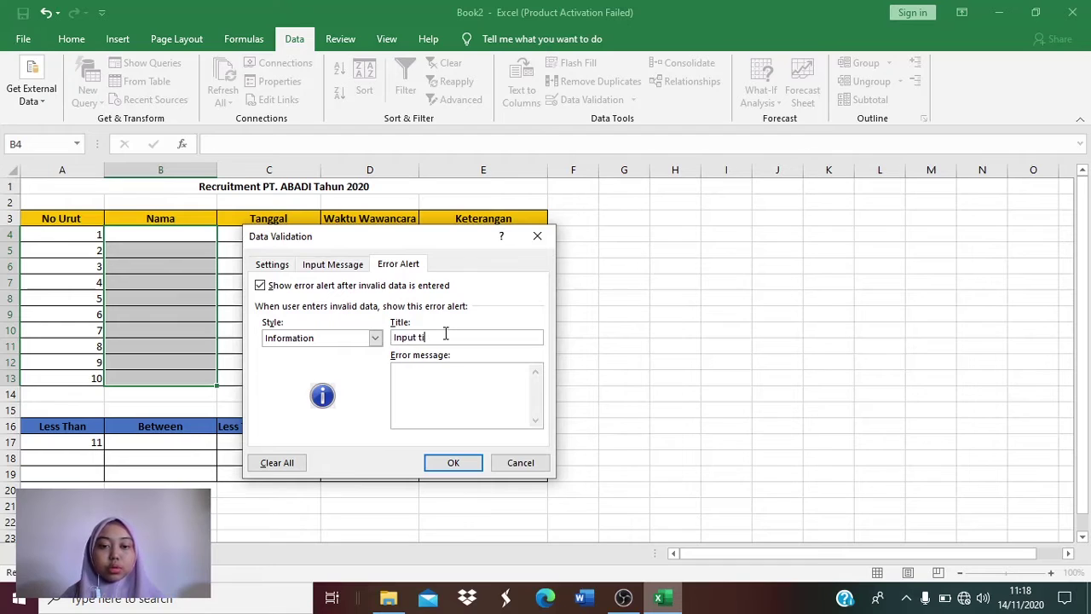
type("sak")
type("dak sesuai")
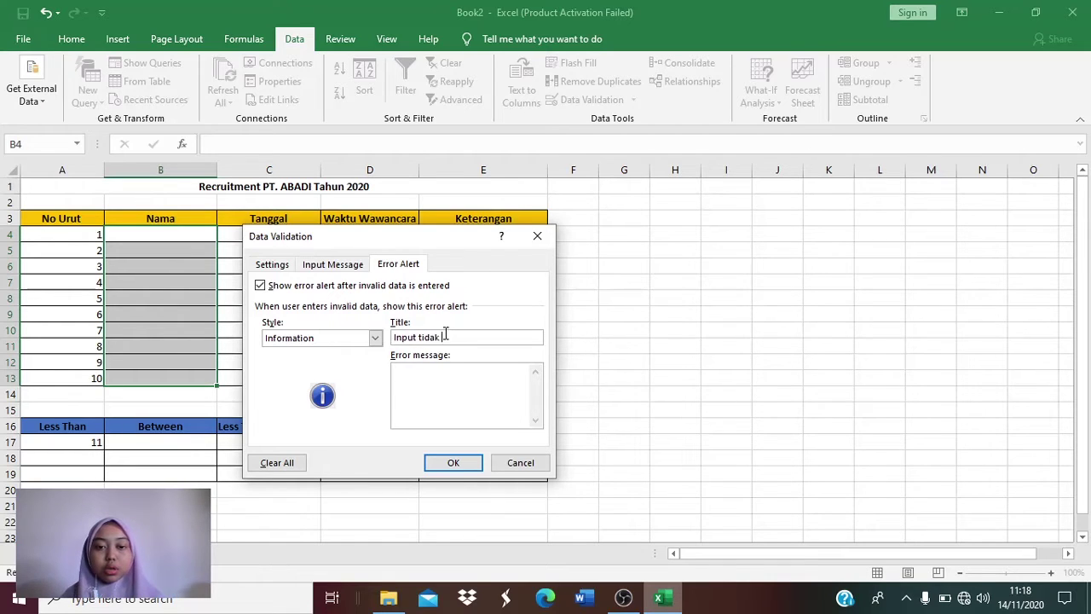
- Add the error message "Input jumlah huruf pada nama tidak sesuai" and apply the validation rule to the Nama cells
left_click(443, 381)
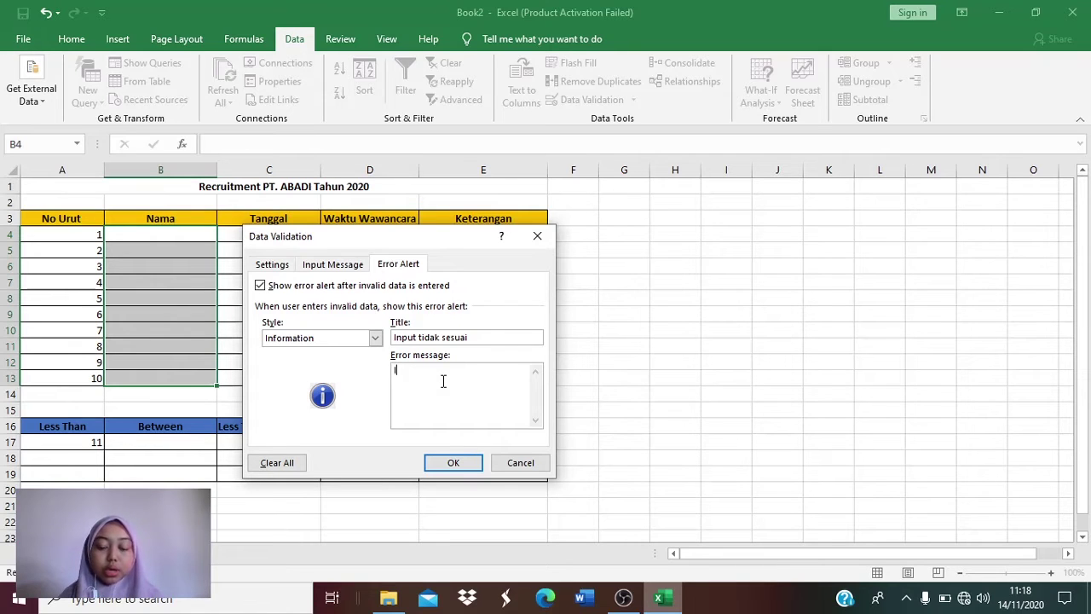
type("Input")
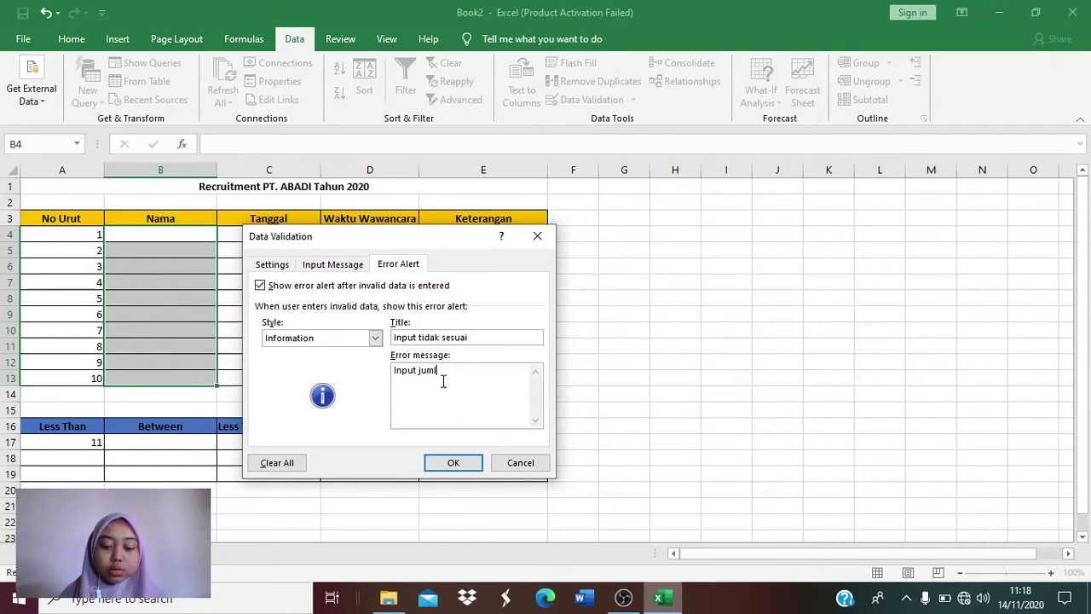
type("jumlah ")
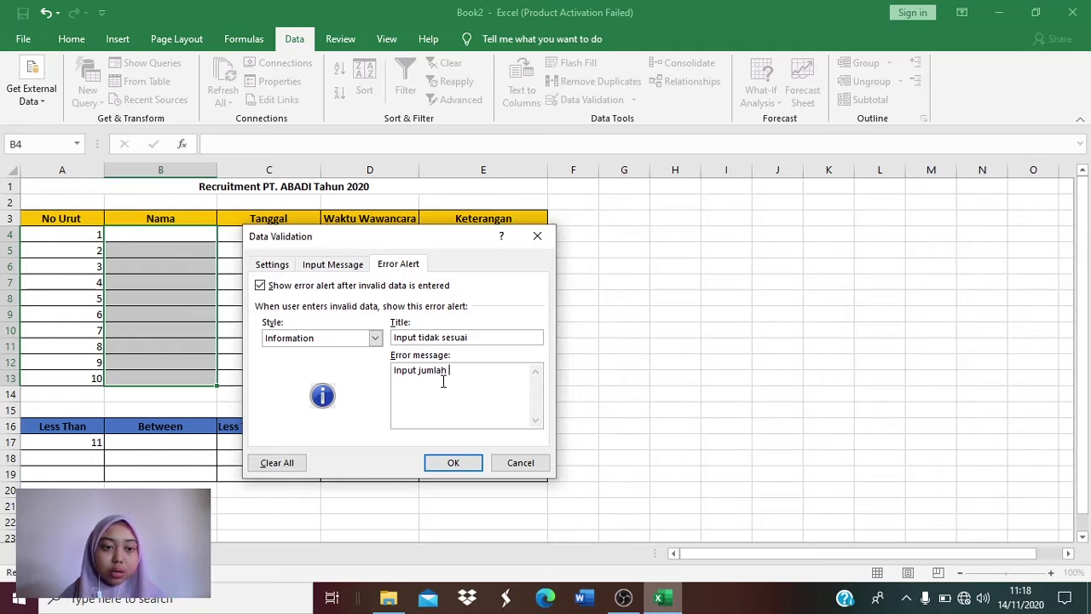
type("huruf")
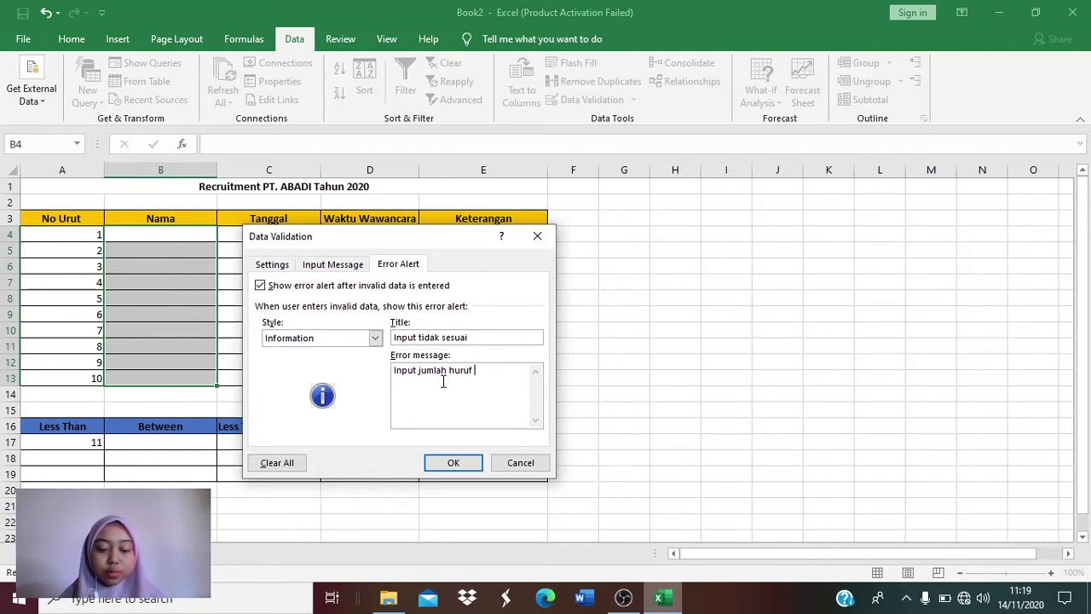
type(" pa")
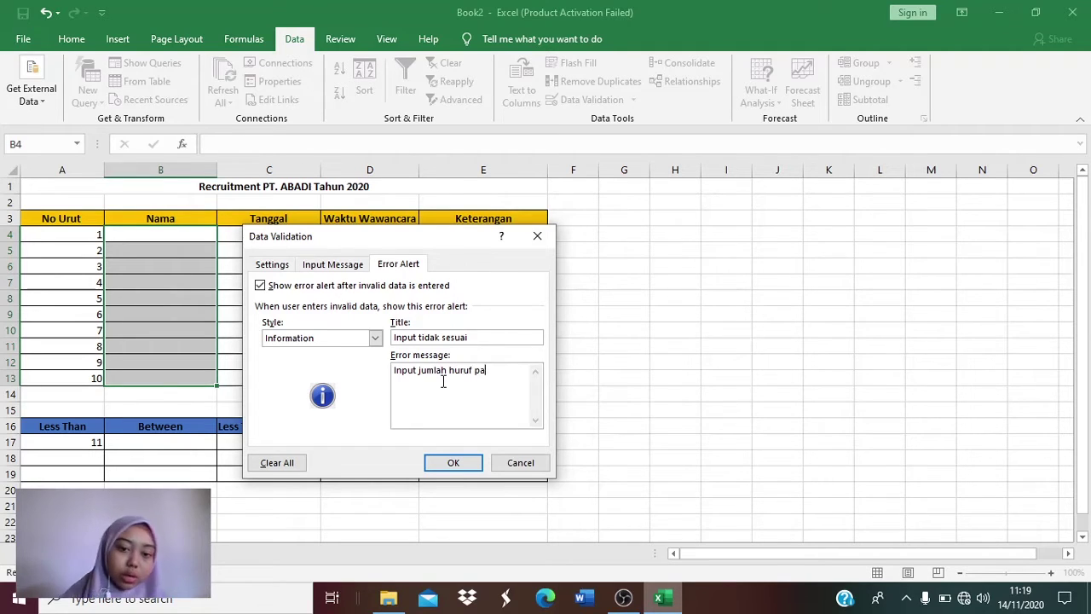
type("sda nama")
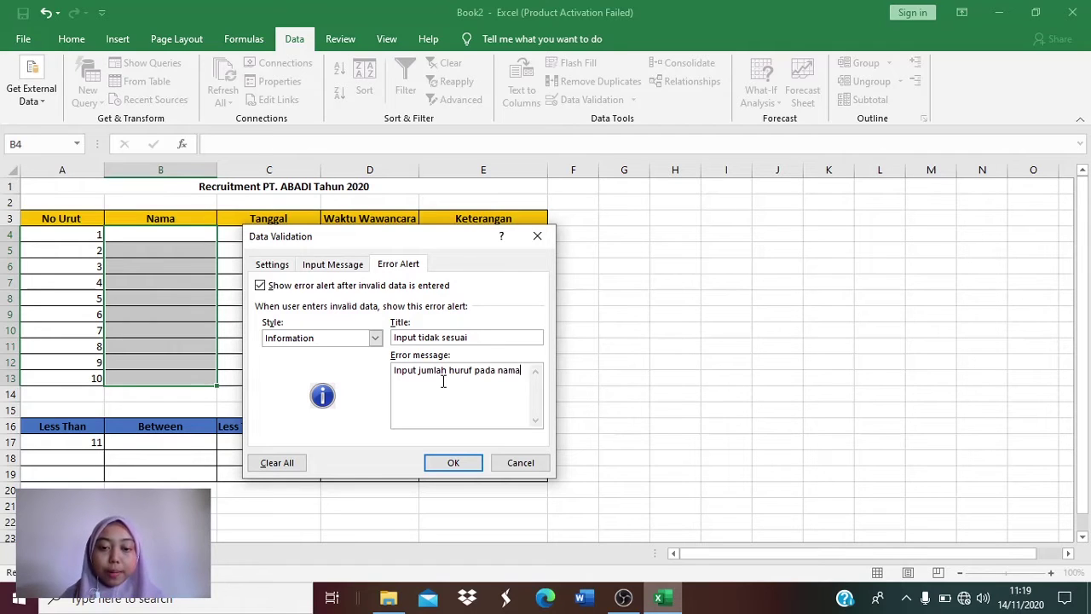
type(" tida")
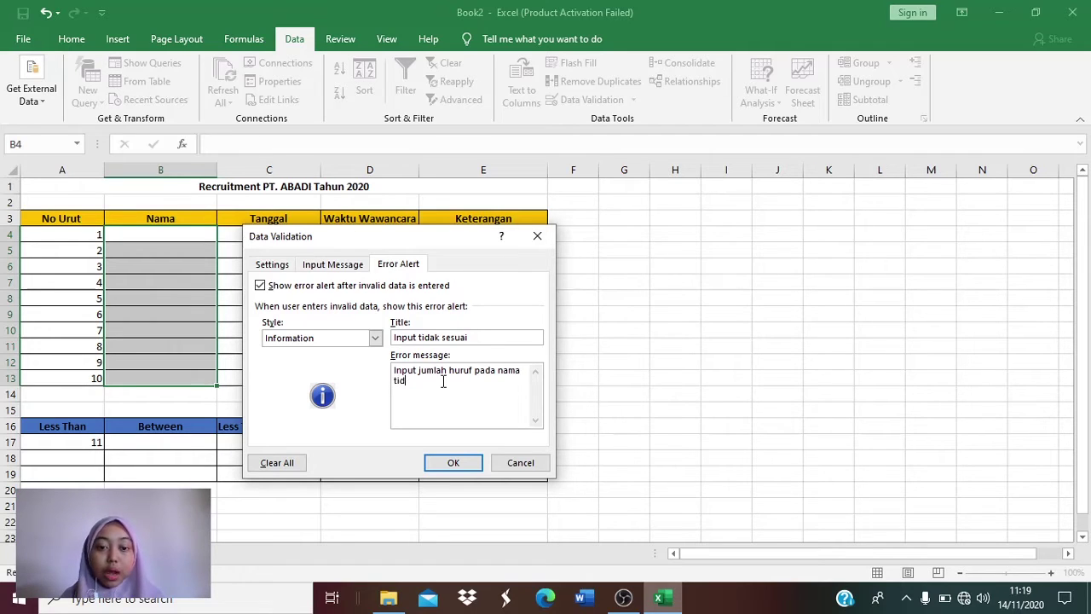
key("BackSpace")
key("BackSpace")
key("BackSpace")
type("ti")
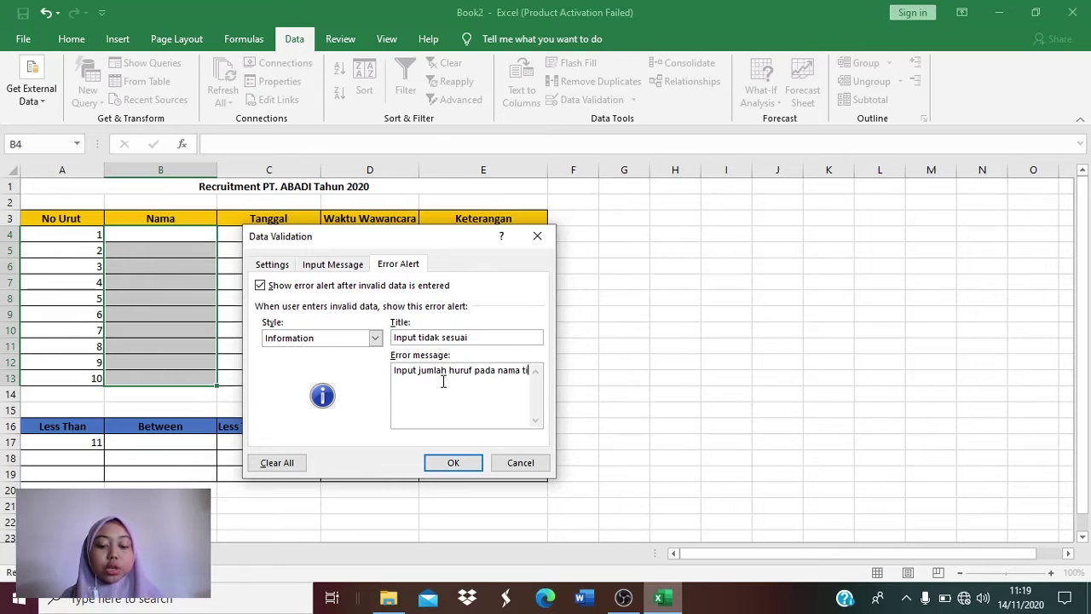
type("dak sesuai")
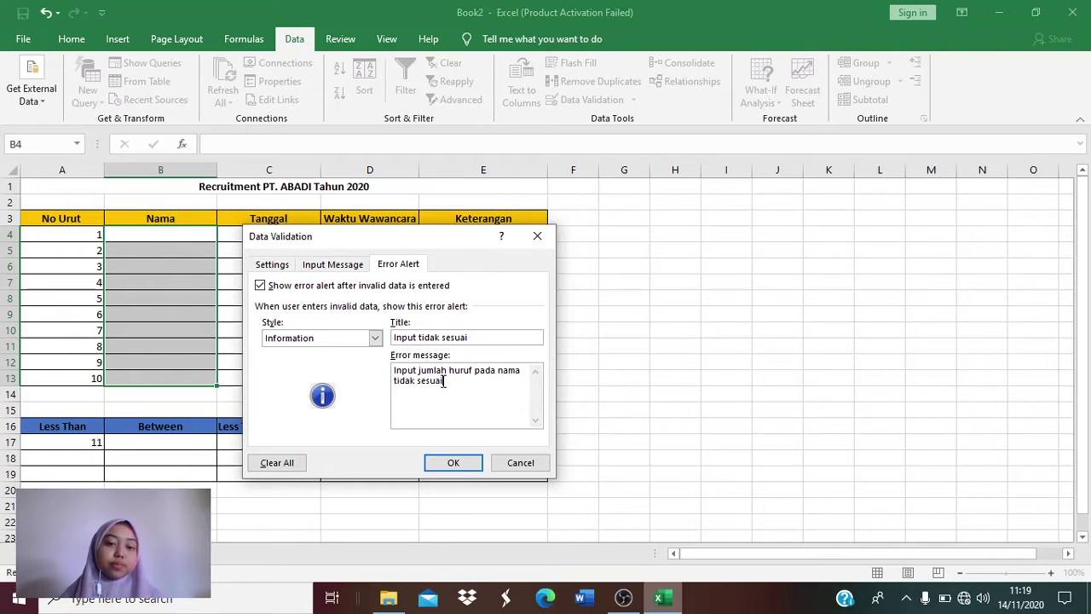
left_click(443, 468)
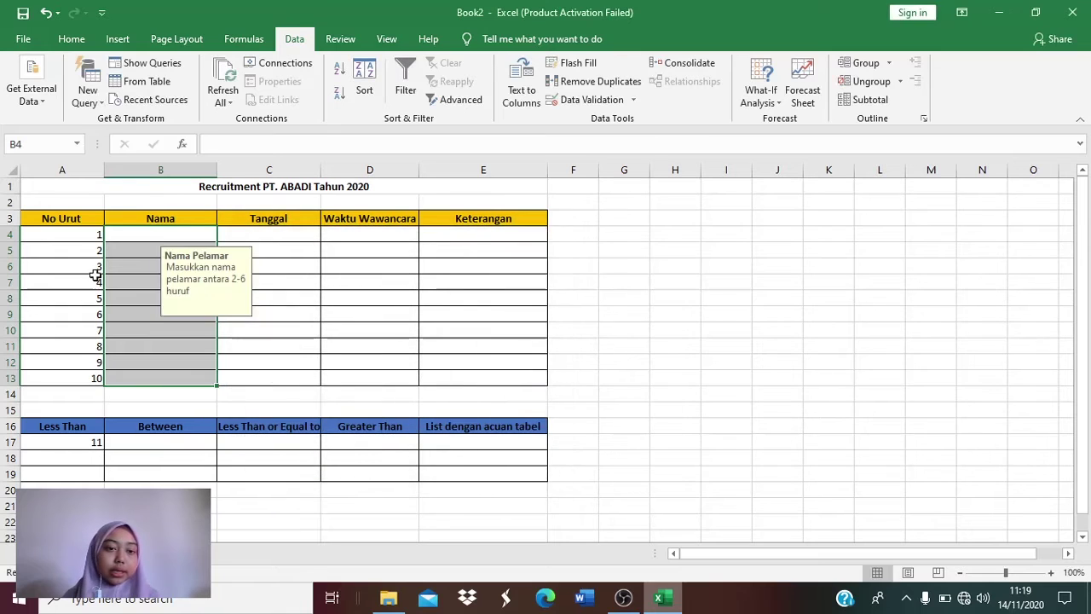
- Fill cells B4 to B7 of the Nama column with applicant first names of two to four letters
left_click(154, 228)
type("Deni")
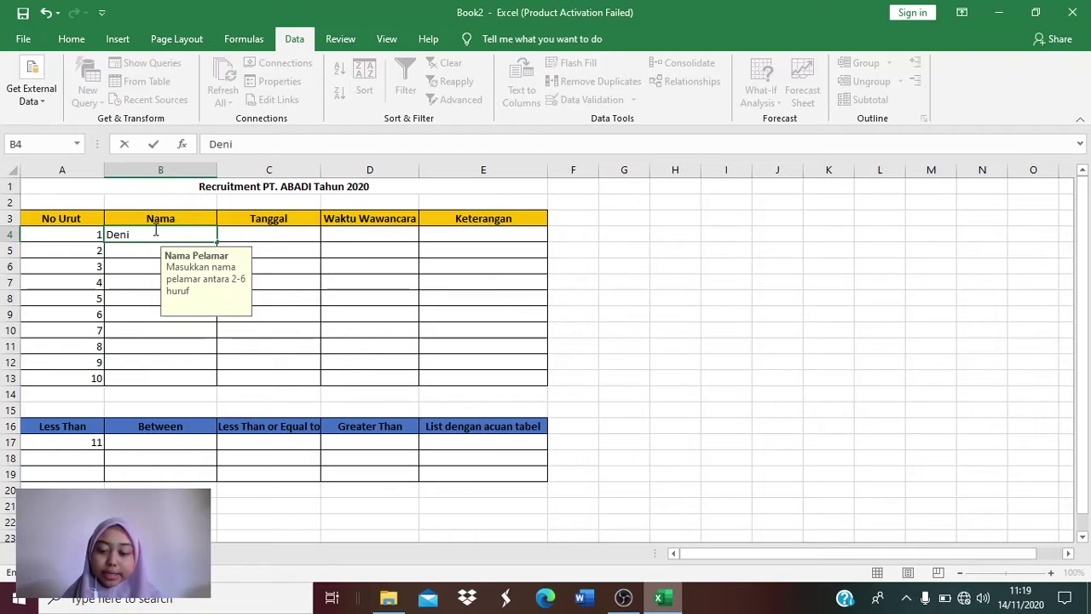
key("Return")
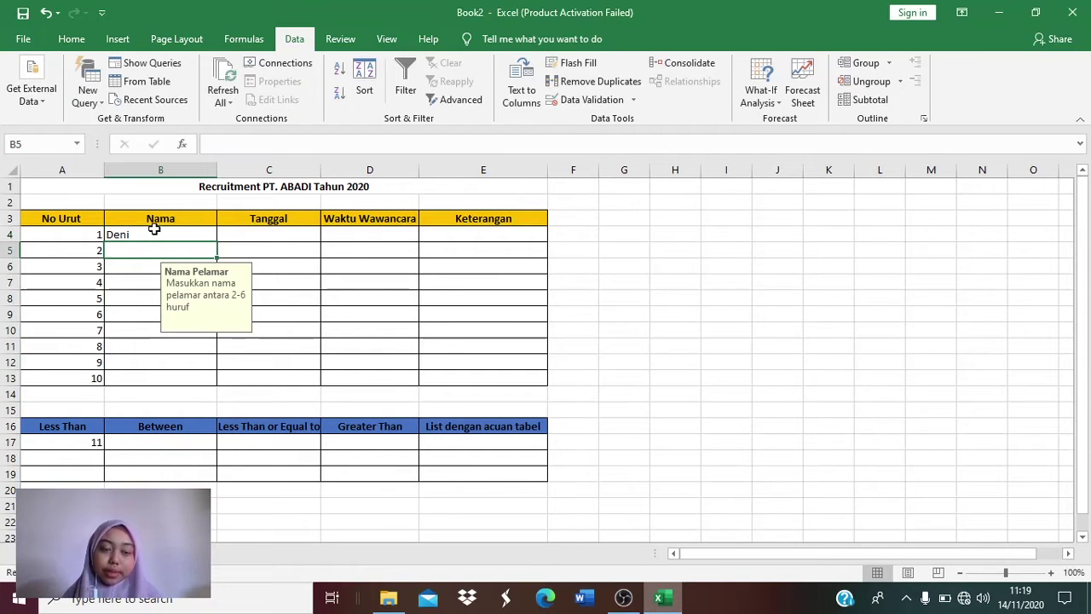
type("Rima")
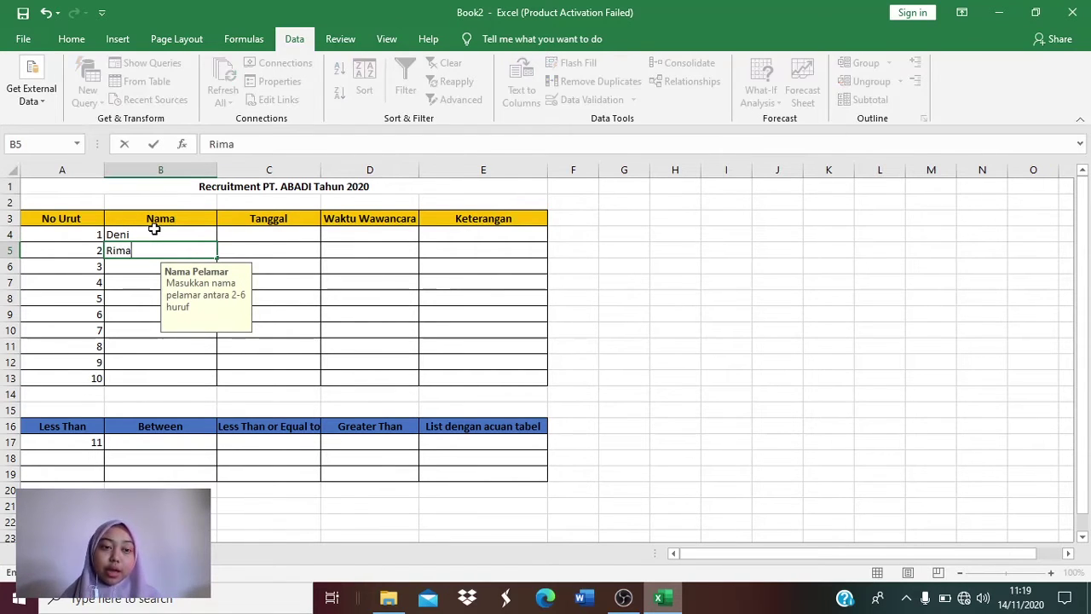
key("Return")
type("R")
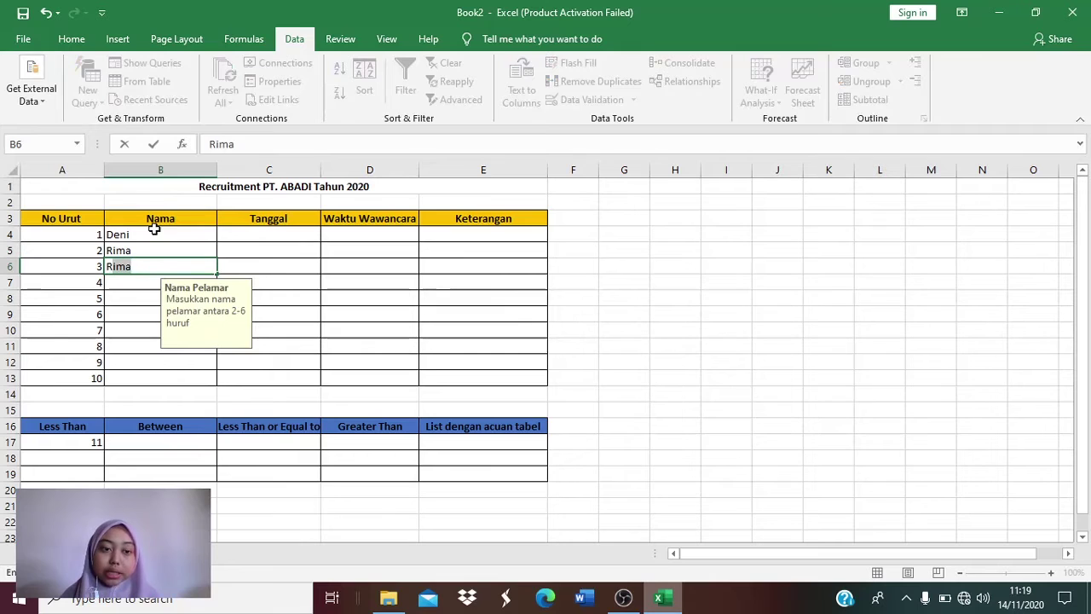
type("a")
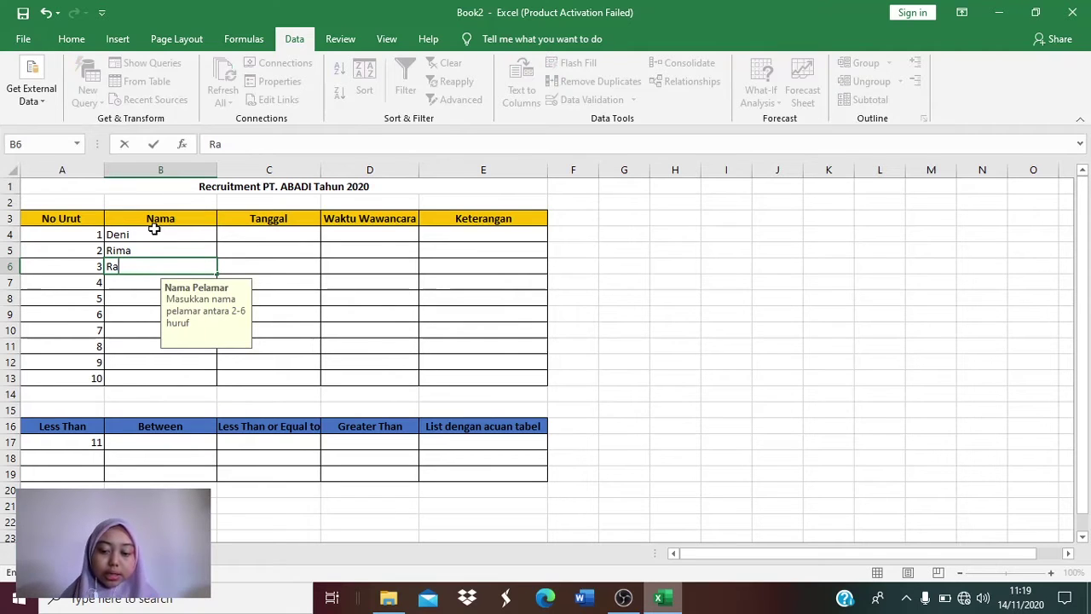
type("ia")
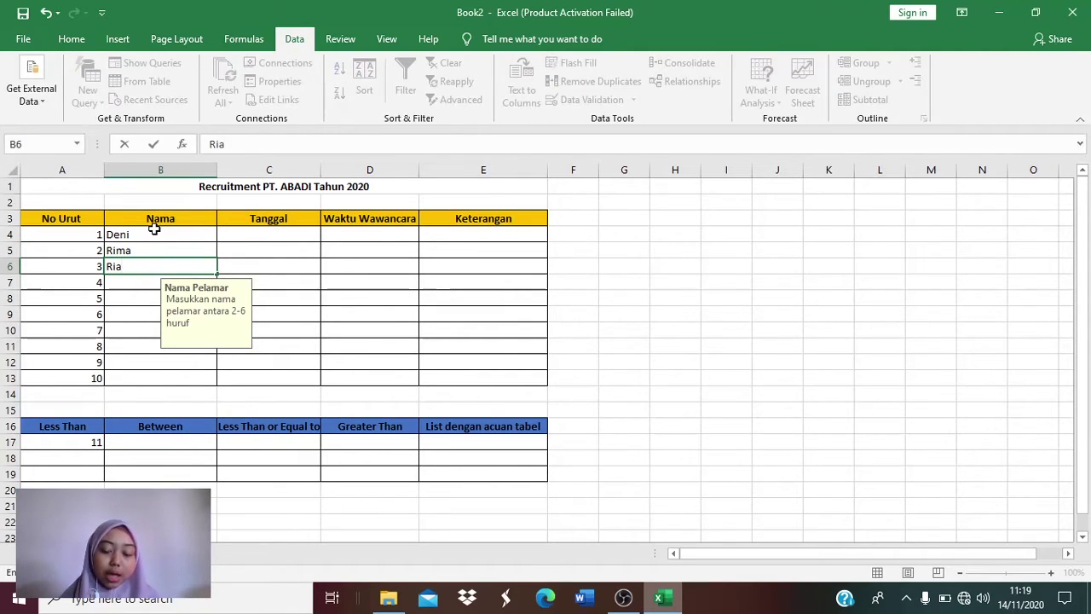
key("Return")
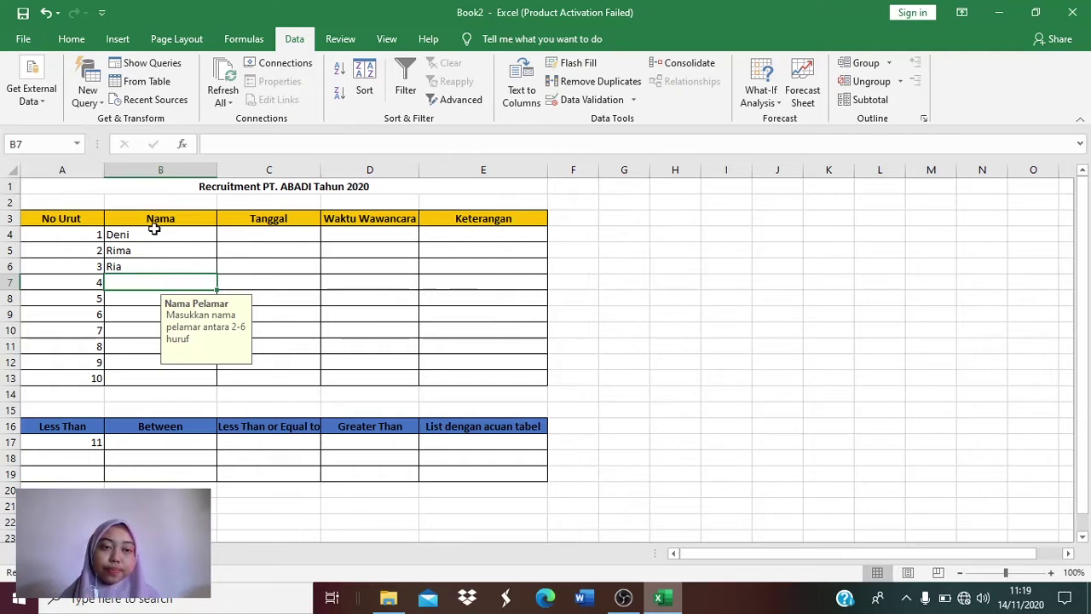
type("Ia")
key("Return")
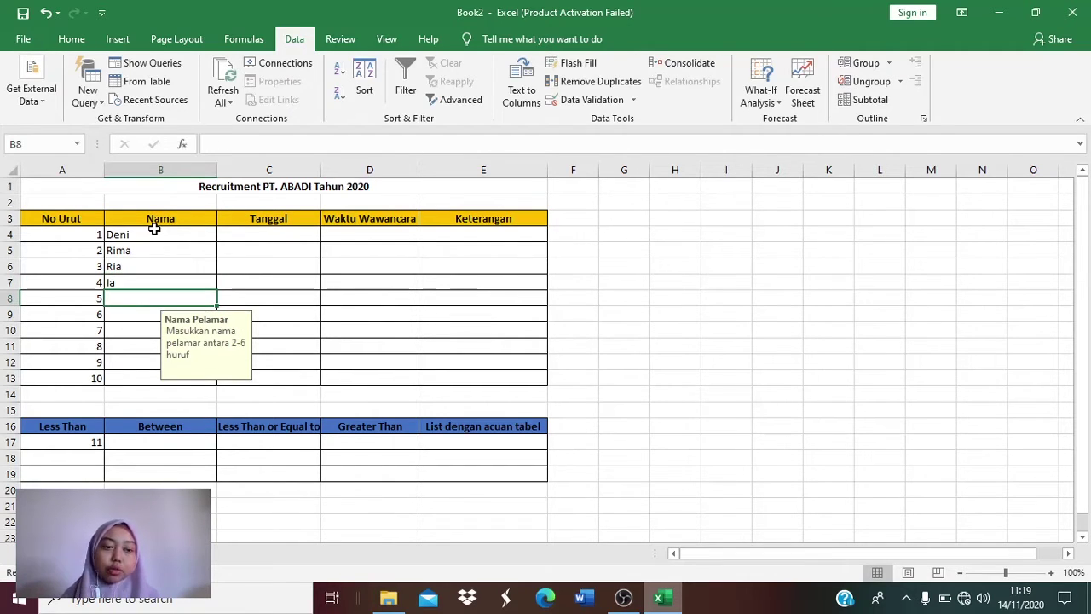
- Try to enter the single letter "I" in cell B8 as a too-short name, and dismiss the error alert
type("I")
key("Return")
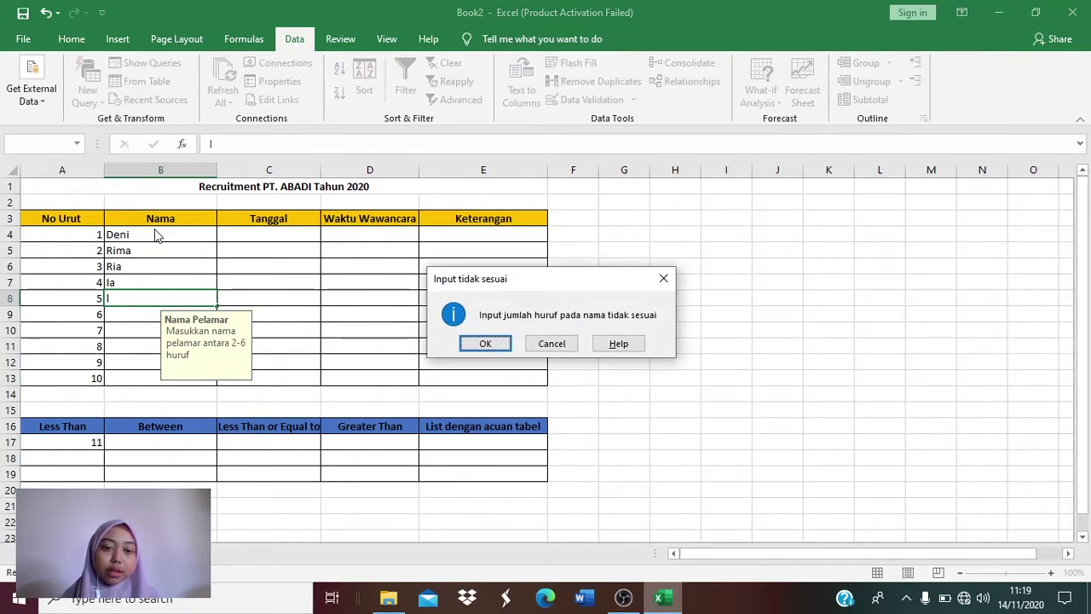
left_click(671, 278)
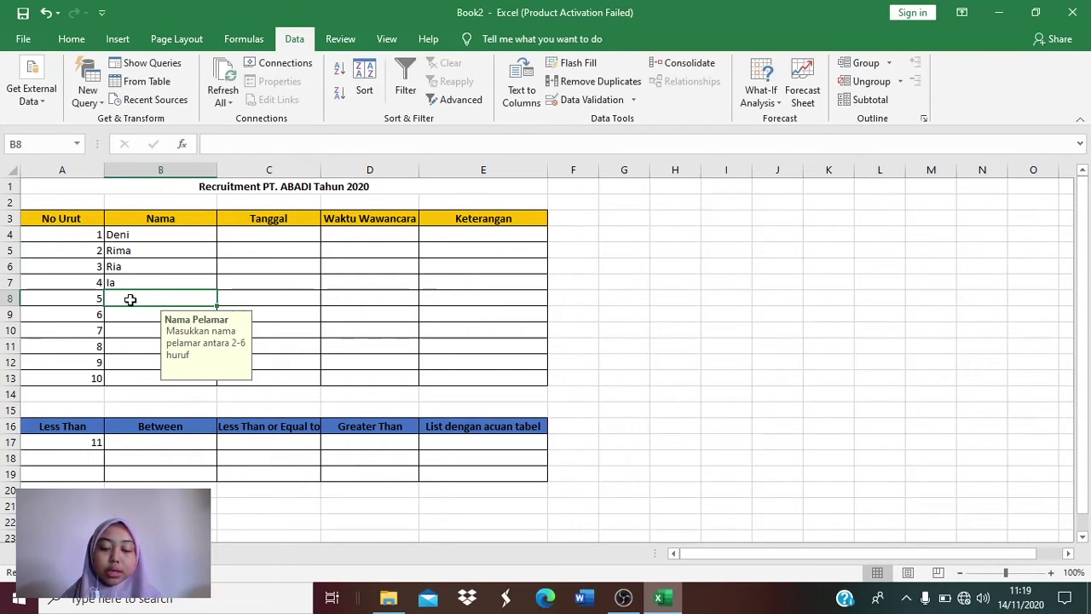
- Try to enter a nine-letter applicant name in cell B8 to test the upper length limit, and dismiss the error alert
type("Dr")
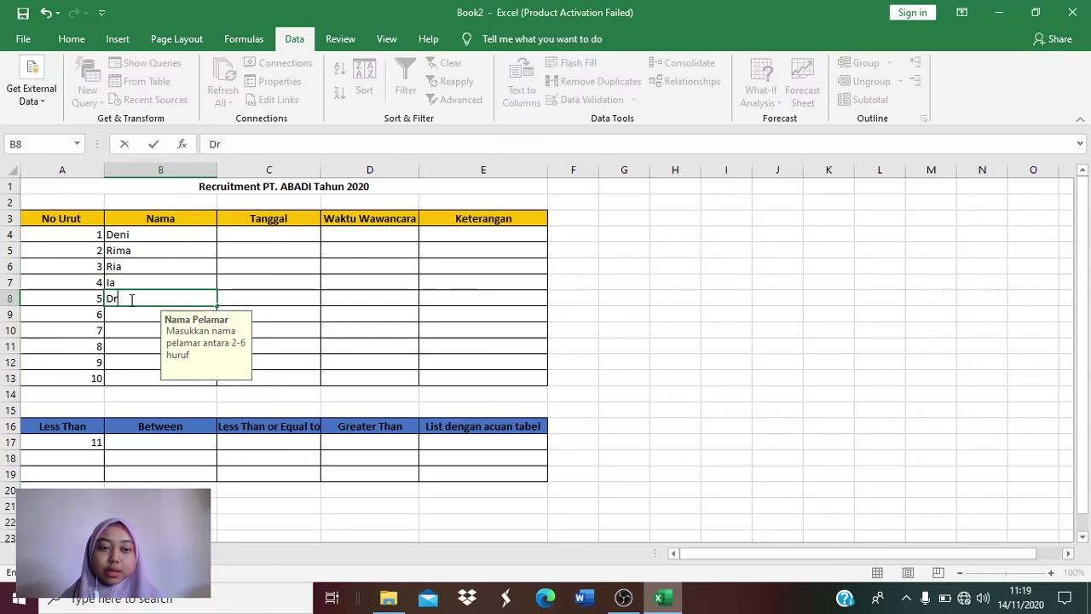
type("\\\\")
key("BackSpace")
key("BackSpace")
key("BackSpace")
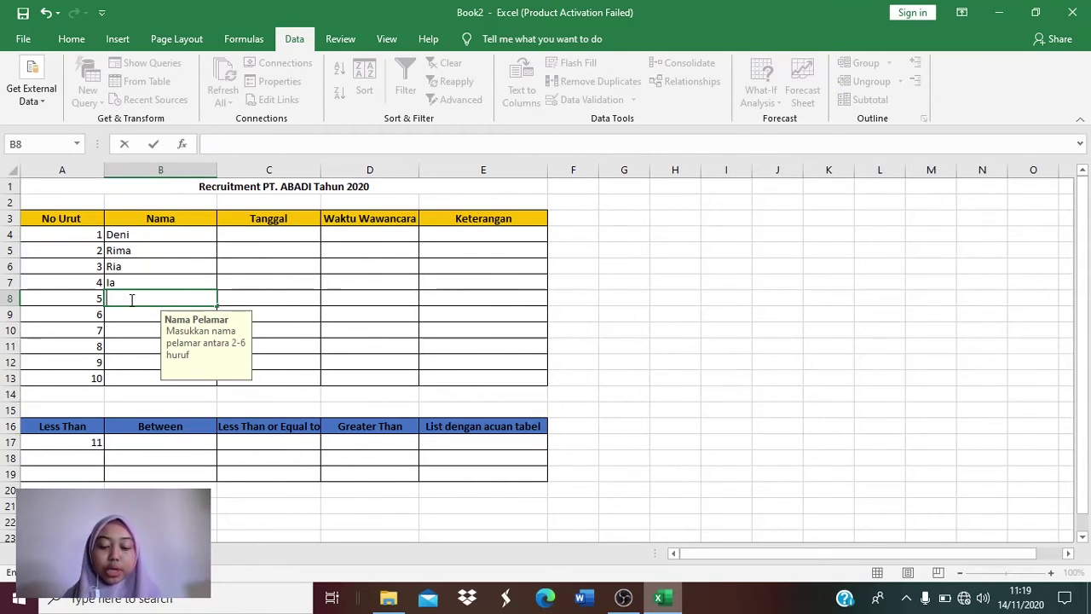
type("Shin")
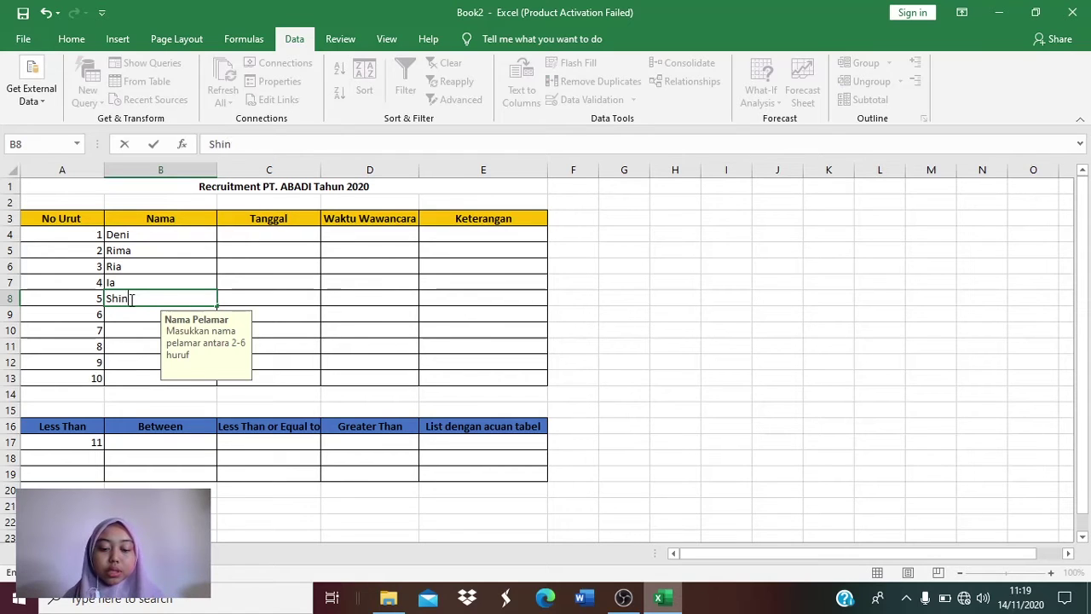
type("tiana")
key("Return")
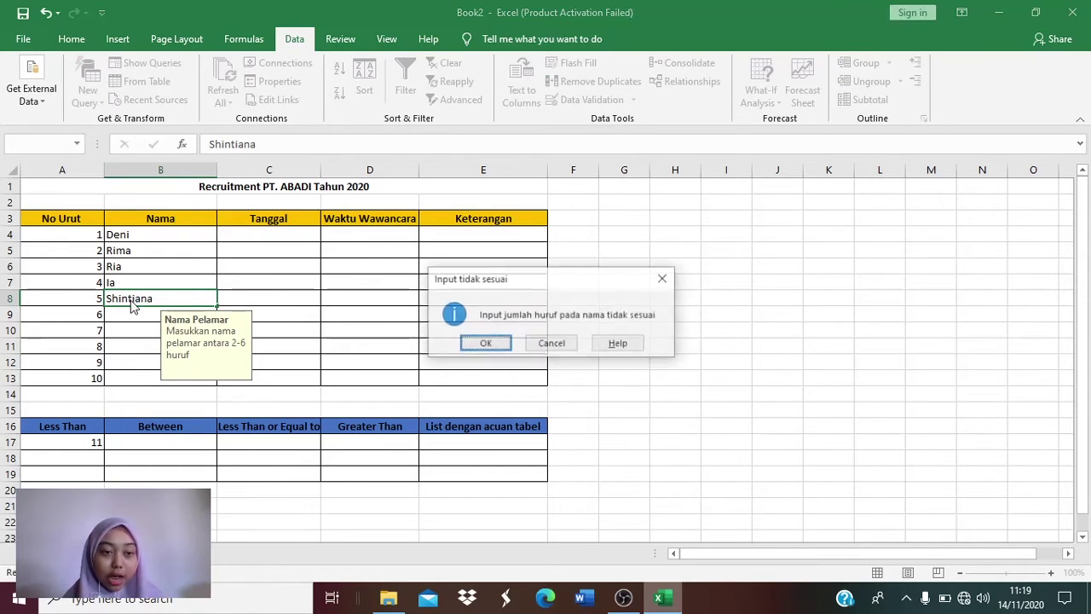
left_click(664, 278)
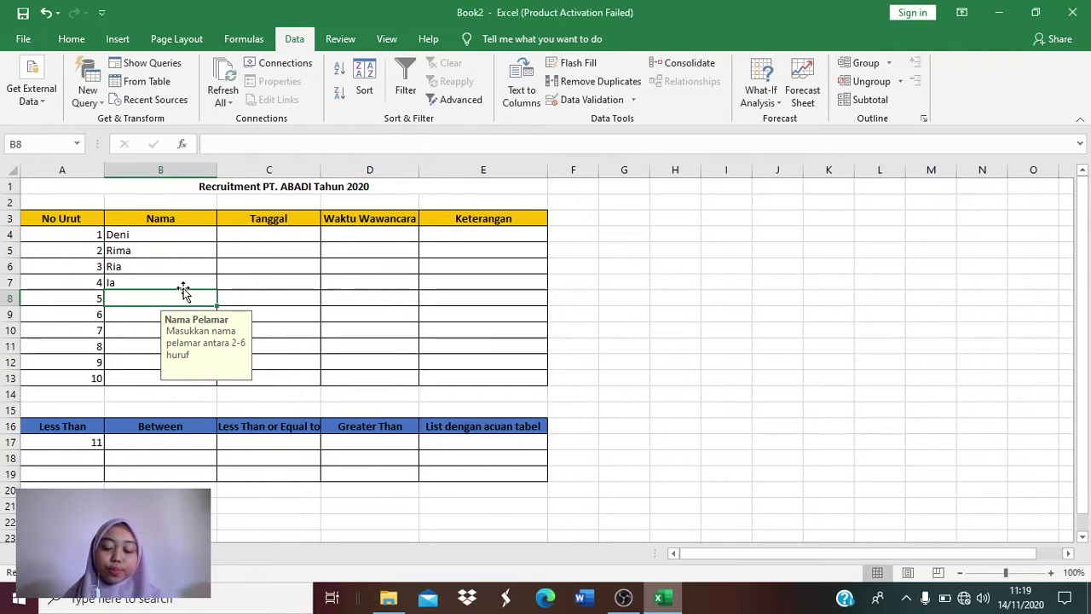
- Fill cells B8 to B12 of the Nama column with applicant first names of three to five letters
type("Diana")
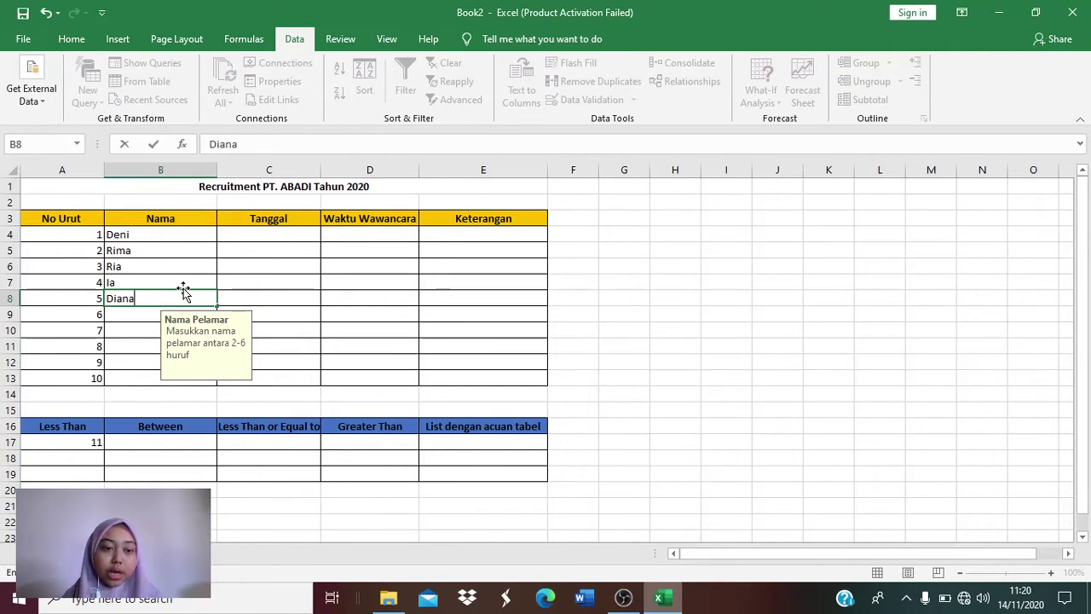
key("Return")
type("Sinta")
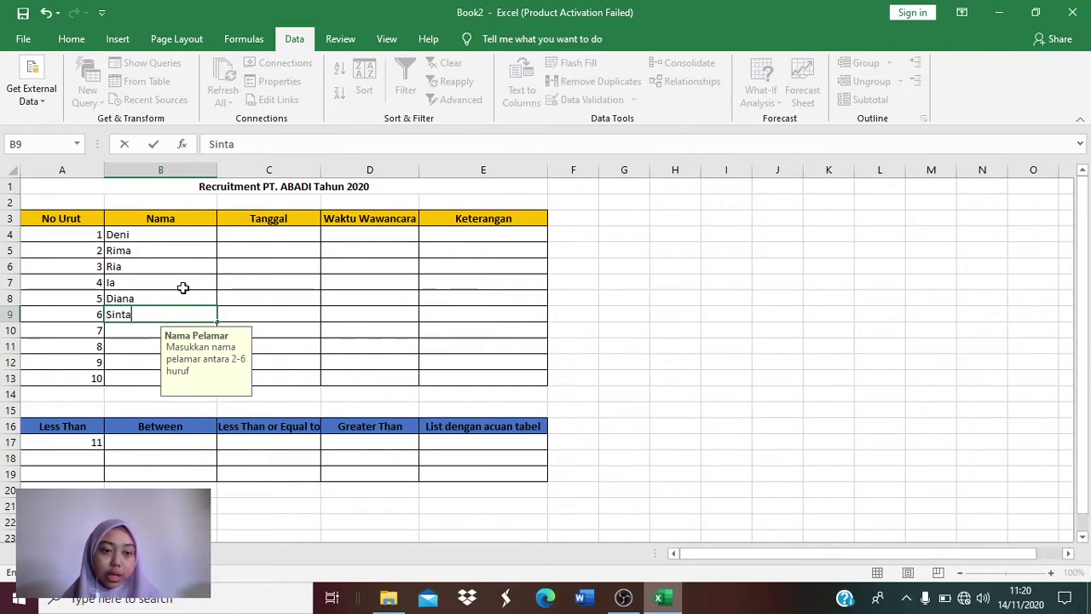
key("Return")
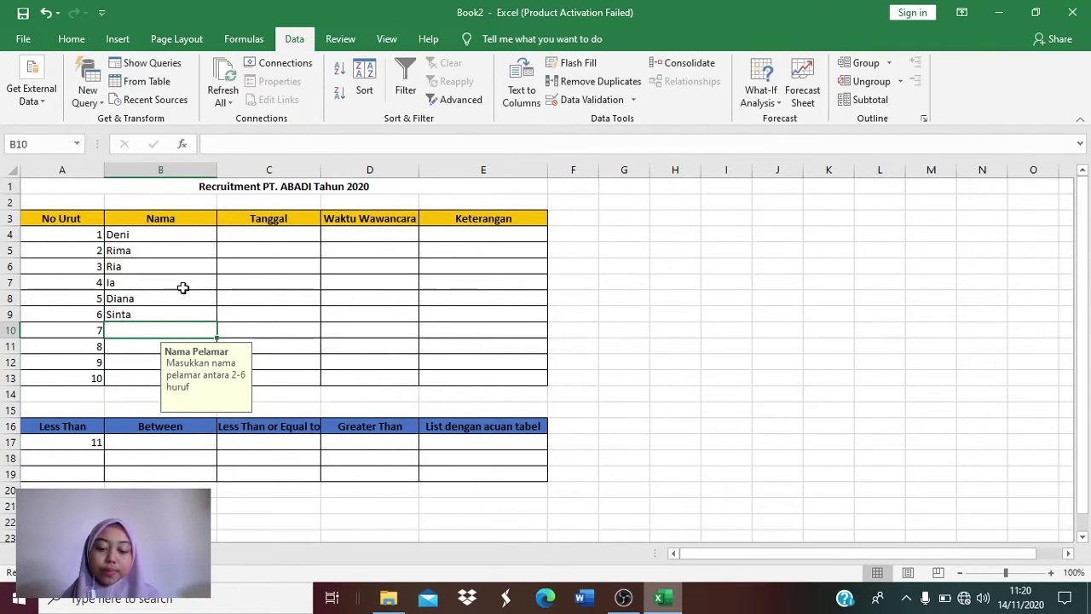
type("Nur")
key("Return")
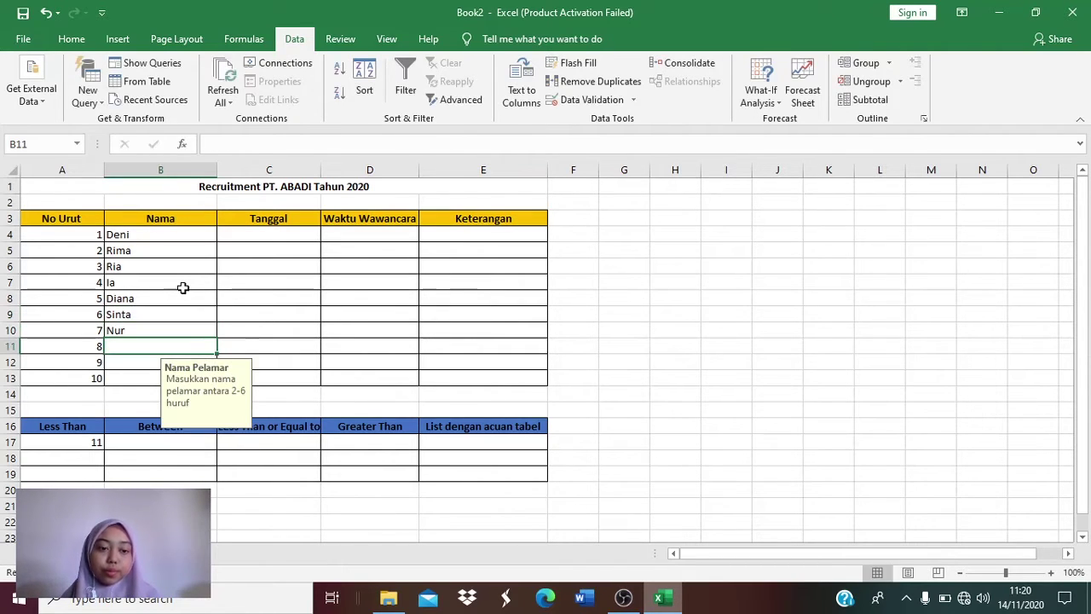
type("Rahma")
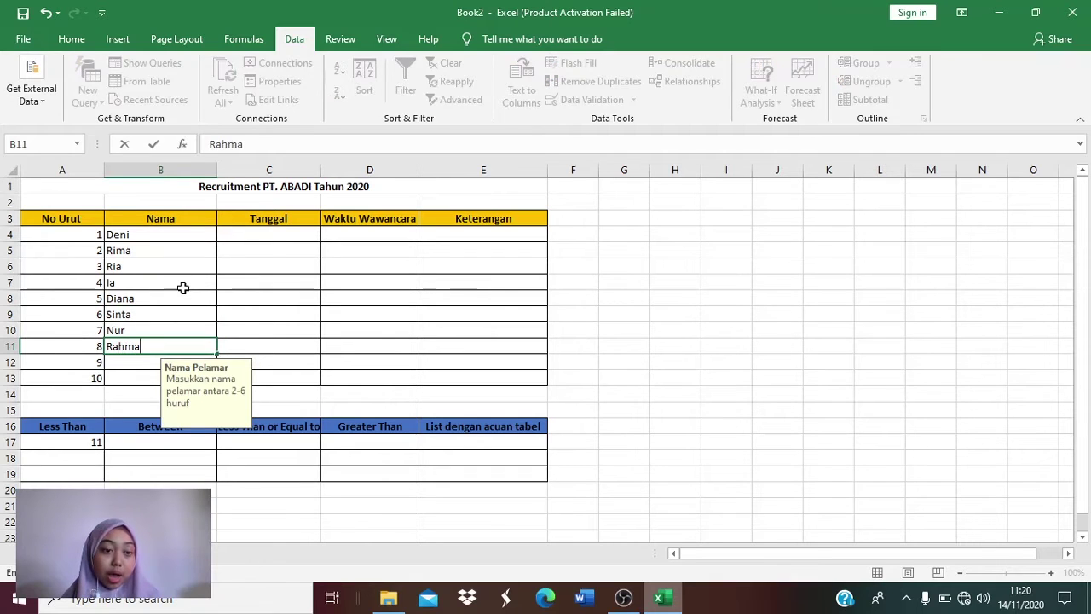
key("Return")
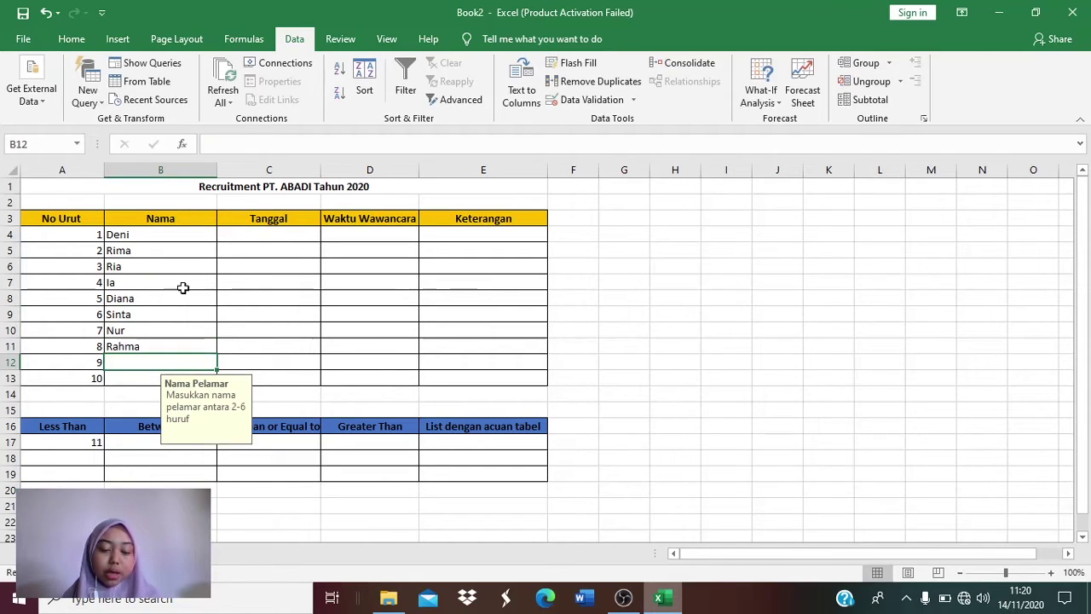
type("Riani")
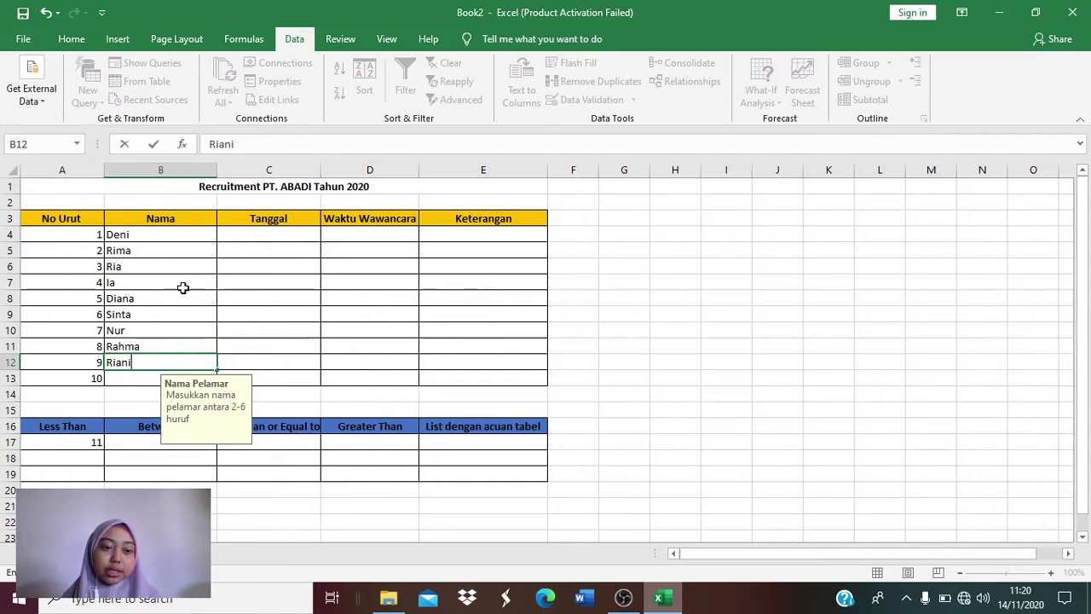
key("Return")
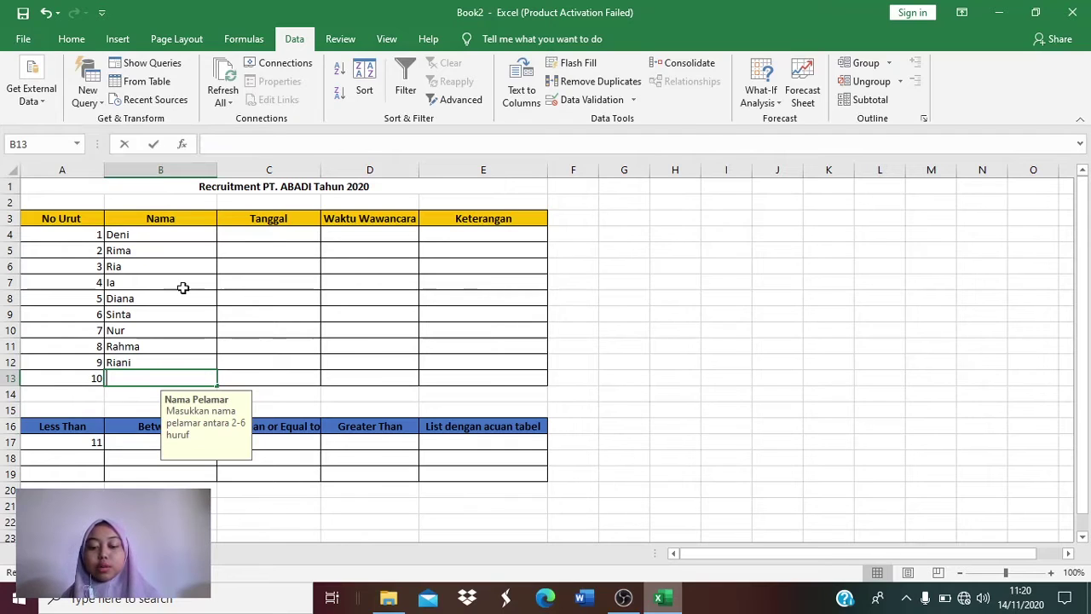
- Try to enter a seven-letter applicant name in cell B13, and dismiss the error alert
type("Wahyu")
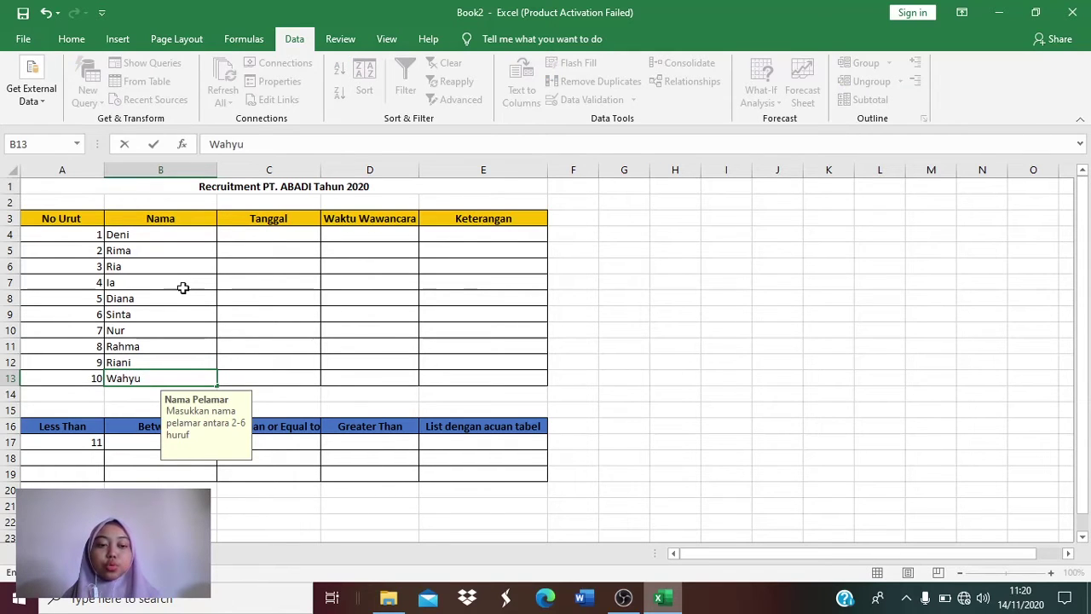
type("ni")
key("Return")
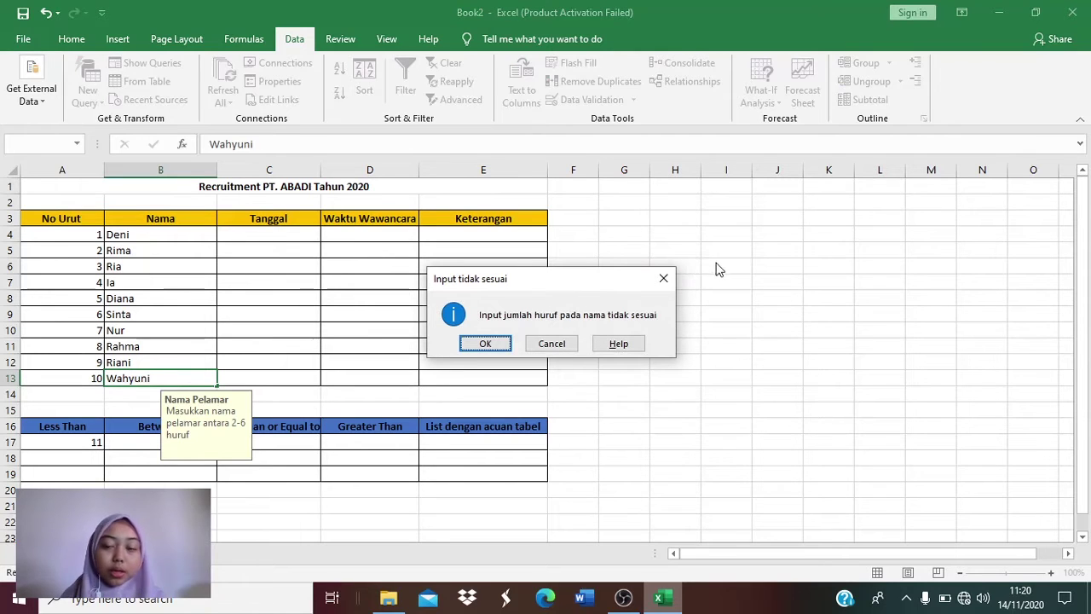
left_click(664, 279)
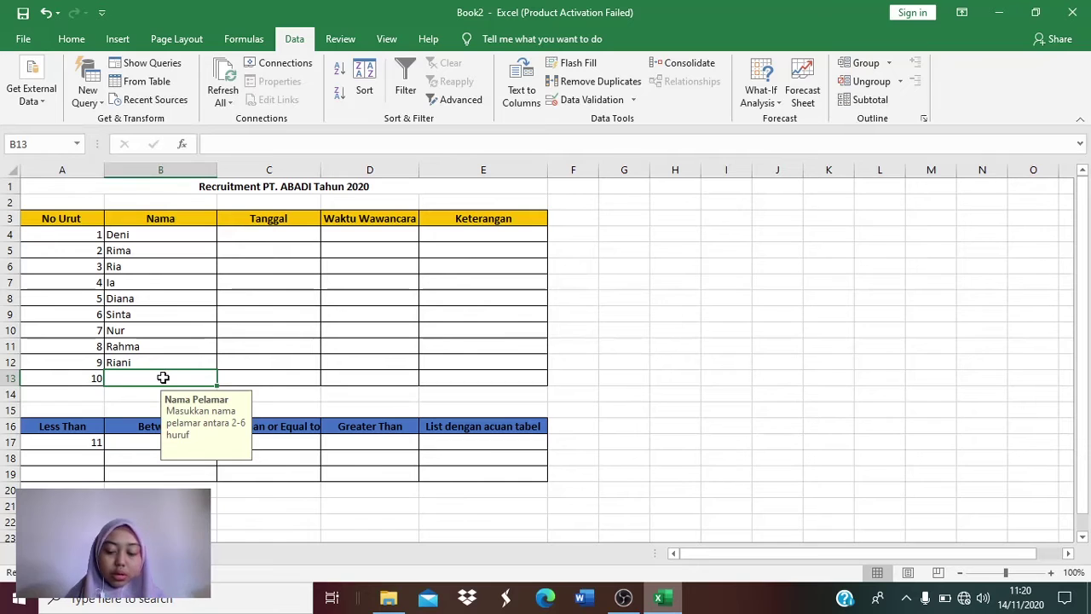
- Enter a five-letter applicant name in cell B13 to complete the Nama column
type("Wah")
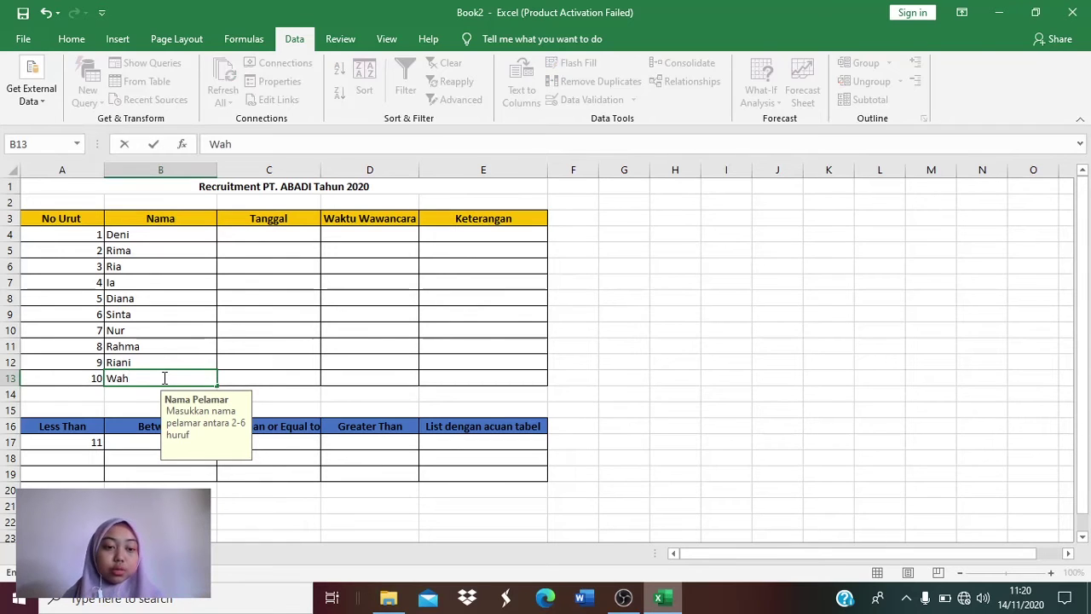
type("yu")
key("Return")
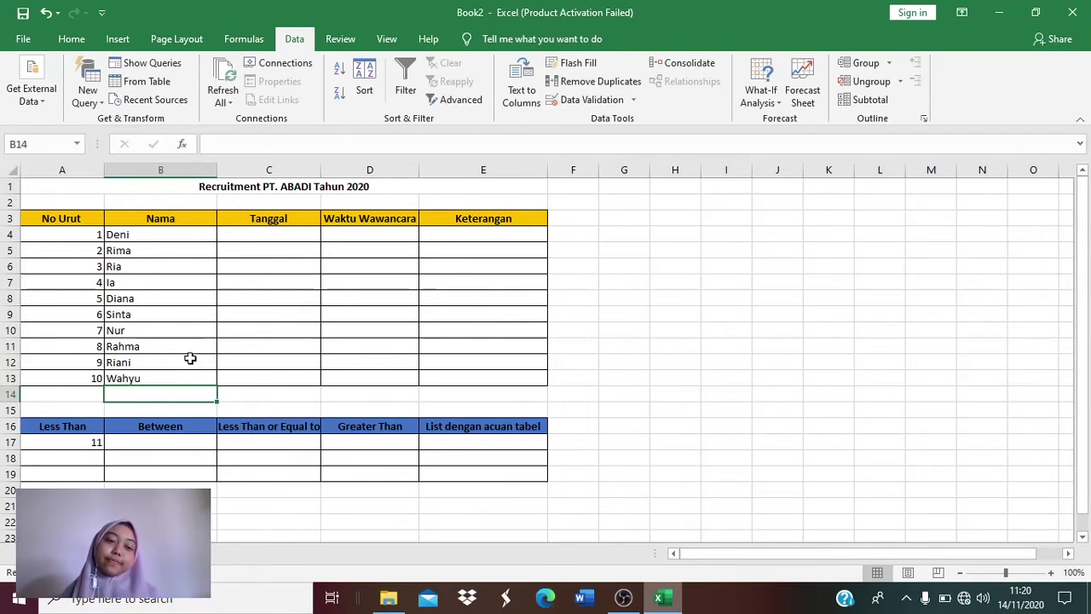
- Enter "2 sampai 6" in cell B17 under the Between heading
left_click(171, 445)
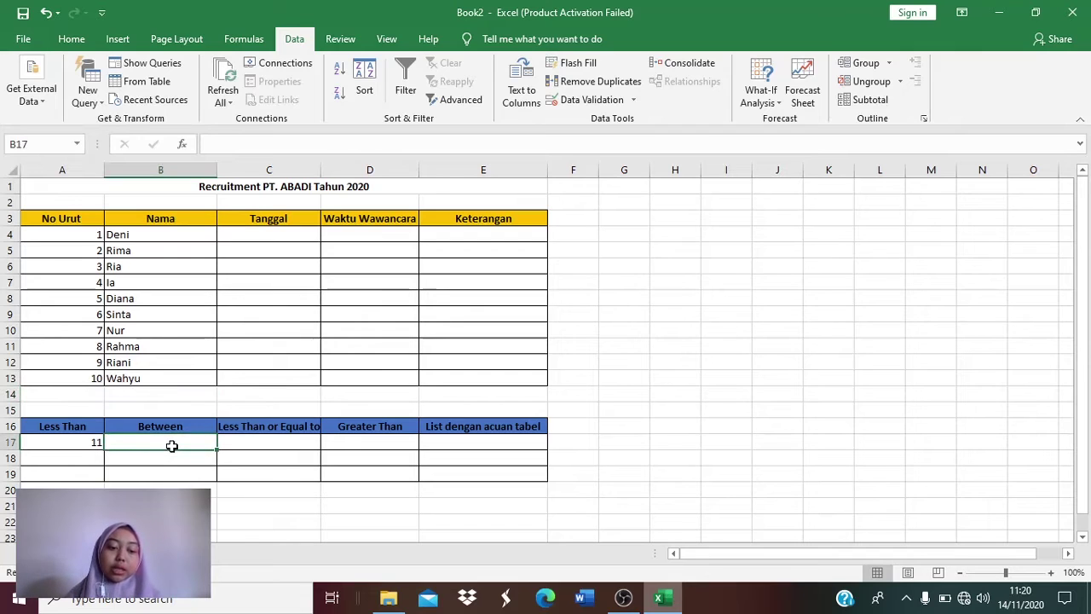
double_click(172, 446)
type("2 da")
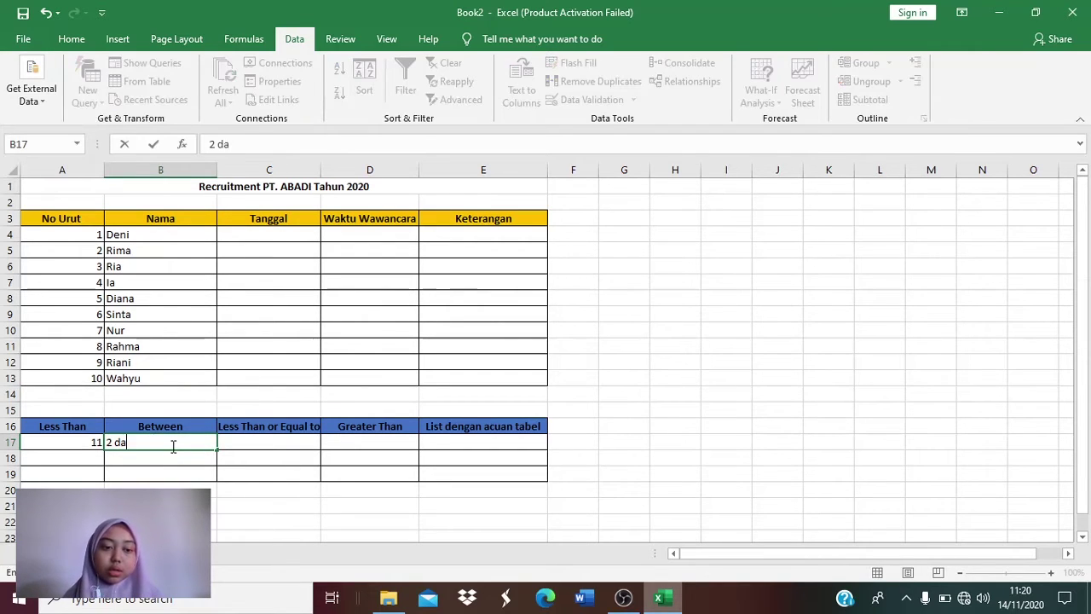
key("BackSpace")
key("BackSpace")
type("sa")
key("BackSpace")
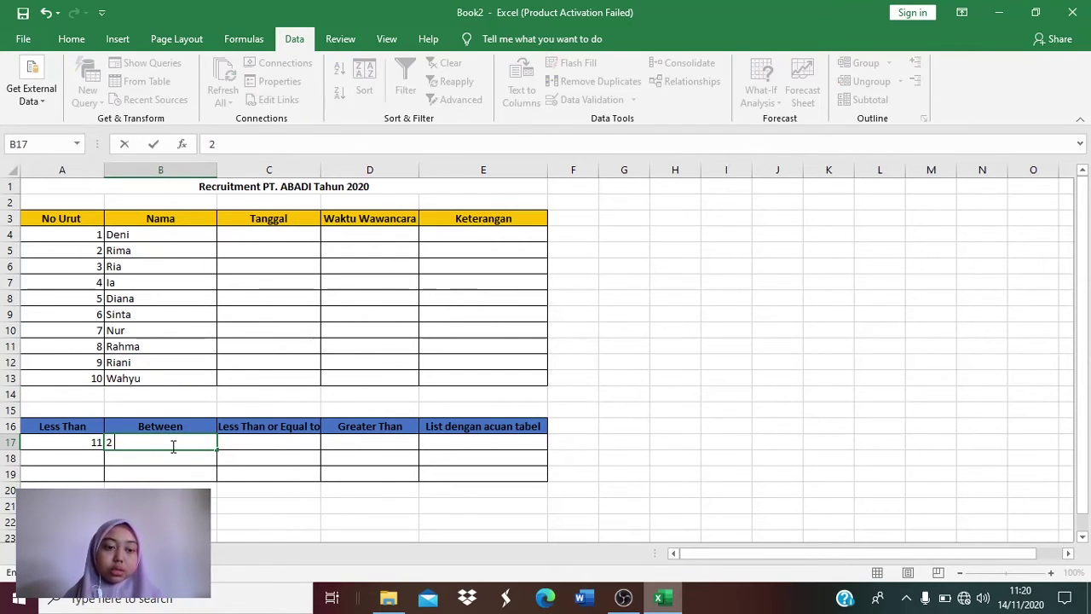
type("samoai")
key("BackSpace")
key("BackSpace")
key("BackSpace")
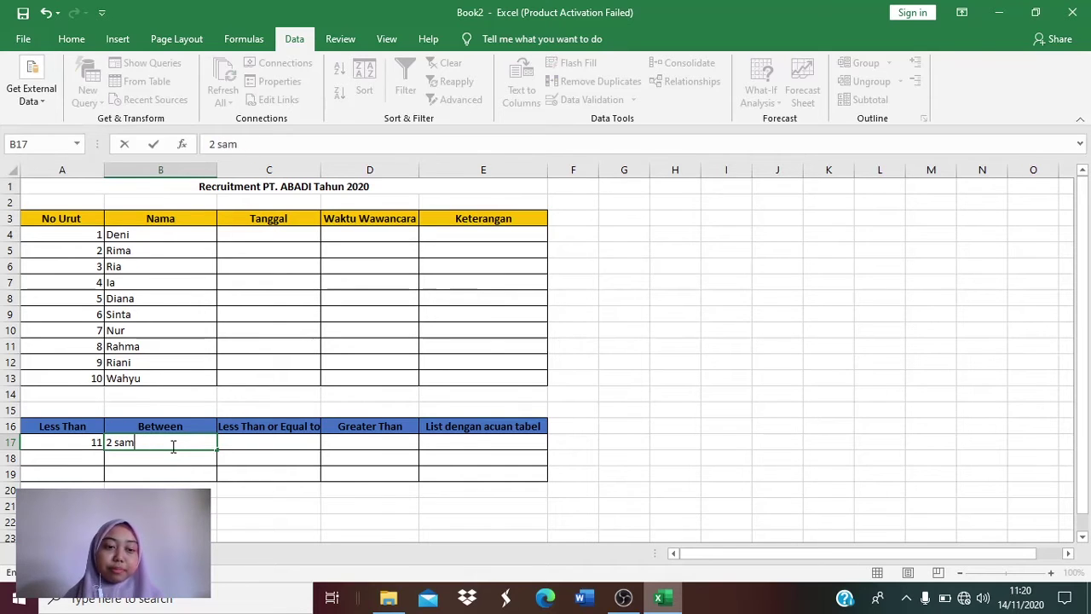
type("pai")
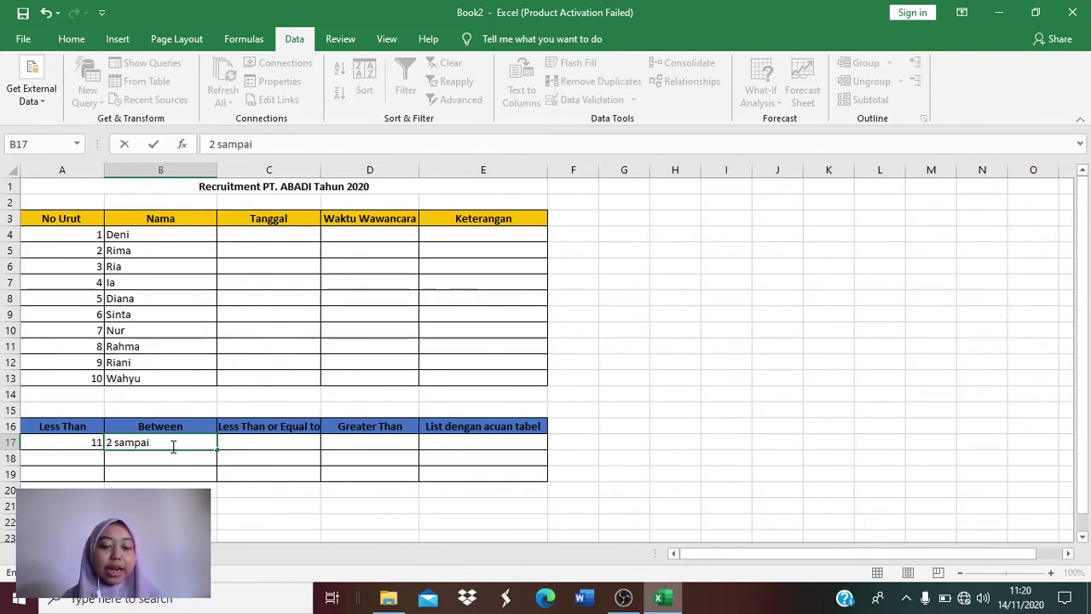
type(" 6")
left_click(280, 242)
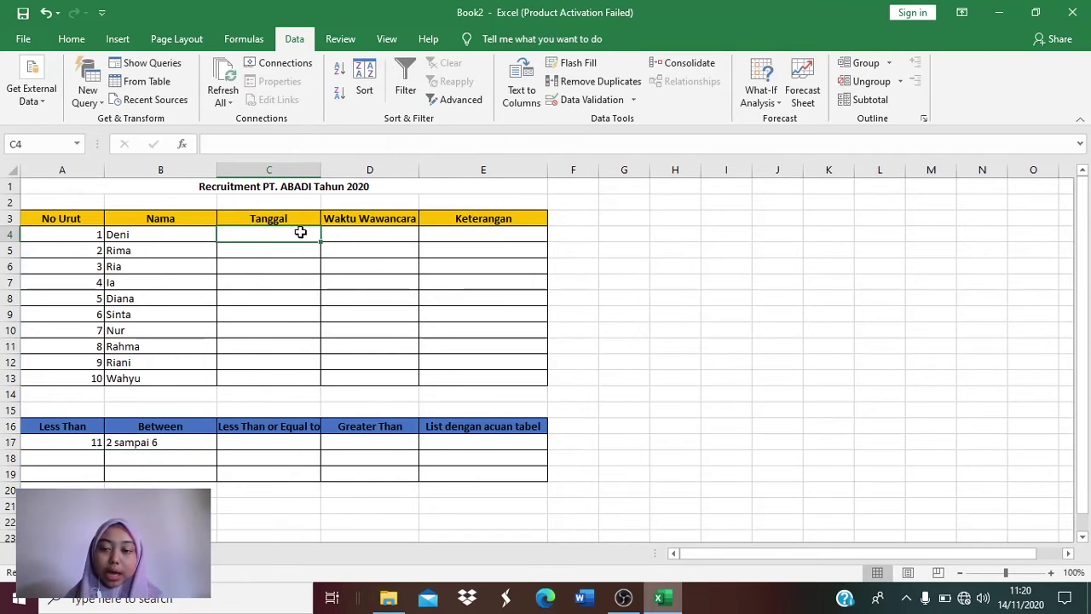
- Set the validation criteria for Tanggal cells C4 to C13 to allow dates less than or equal to 14/11/2020
left_click_drag(303, 230, 298, 376)
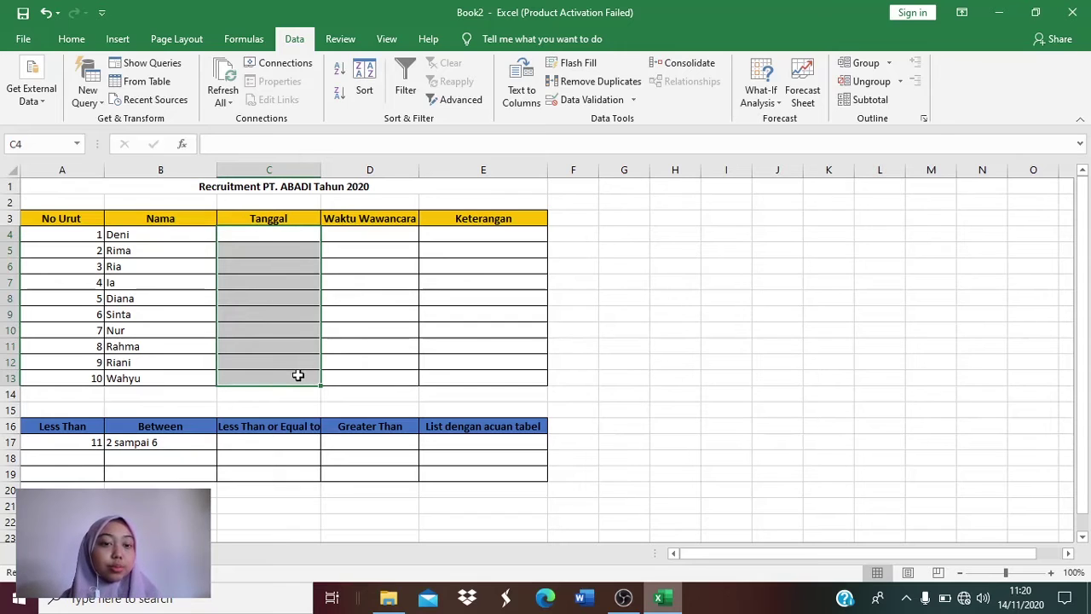
left_click(592, 101)
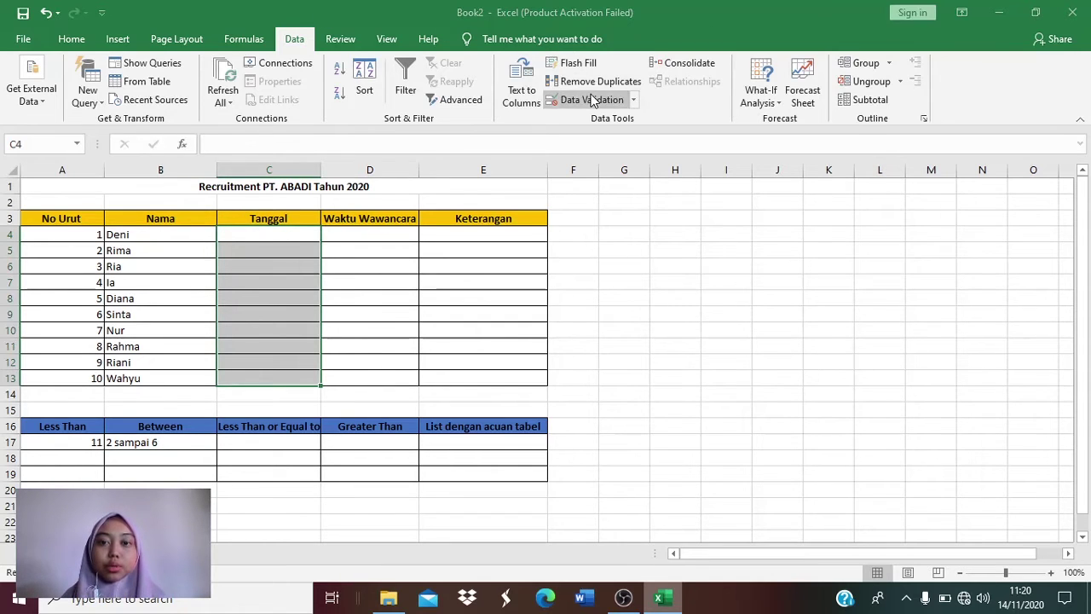
left_click(284, 268)
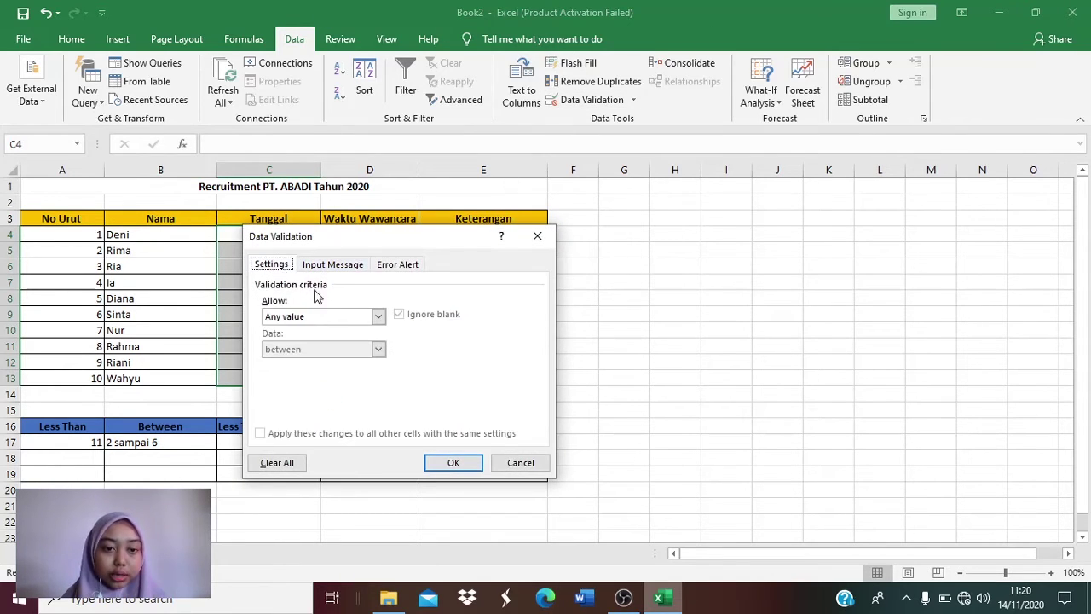
left_click(378, 317)
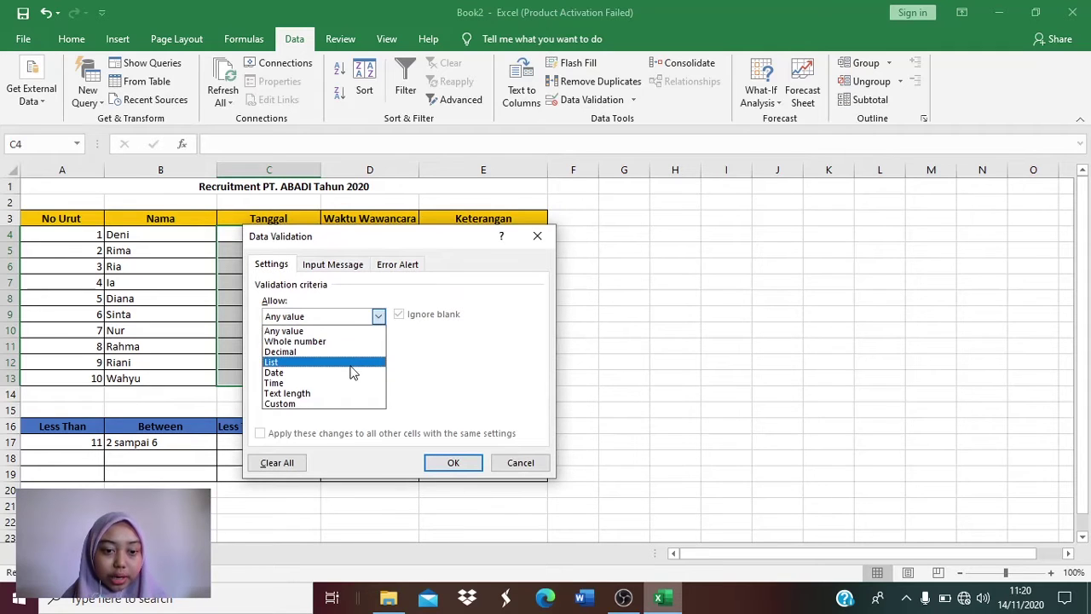
left_click(350, 374)
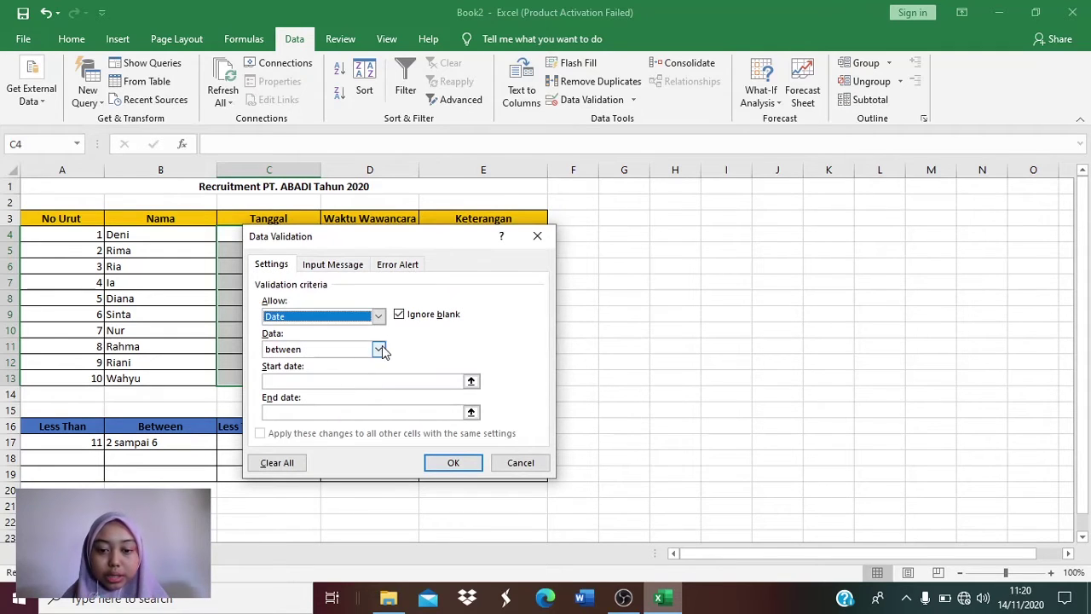
left_click(378, 349)
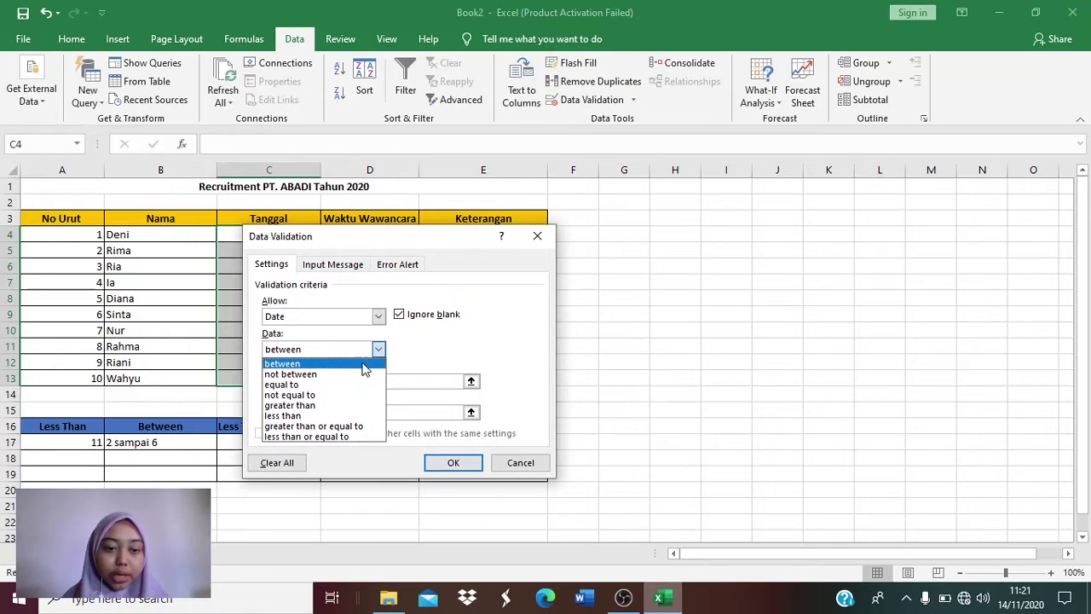
left_click(347, 436)
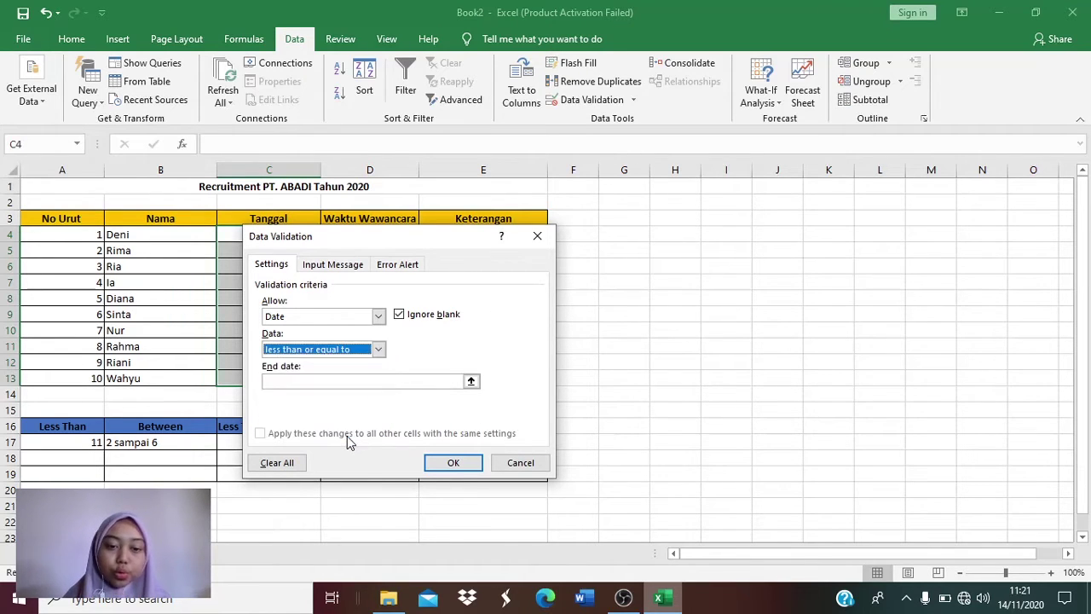
left_click(335, 382)
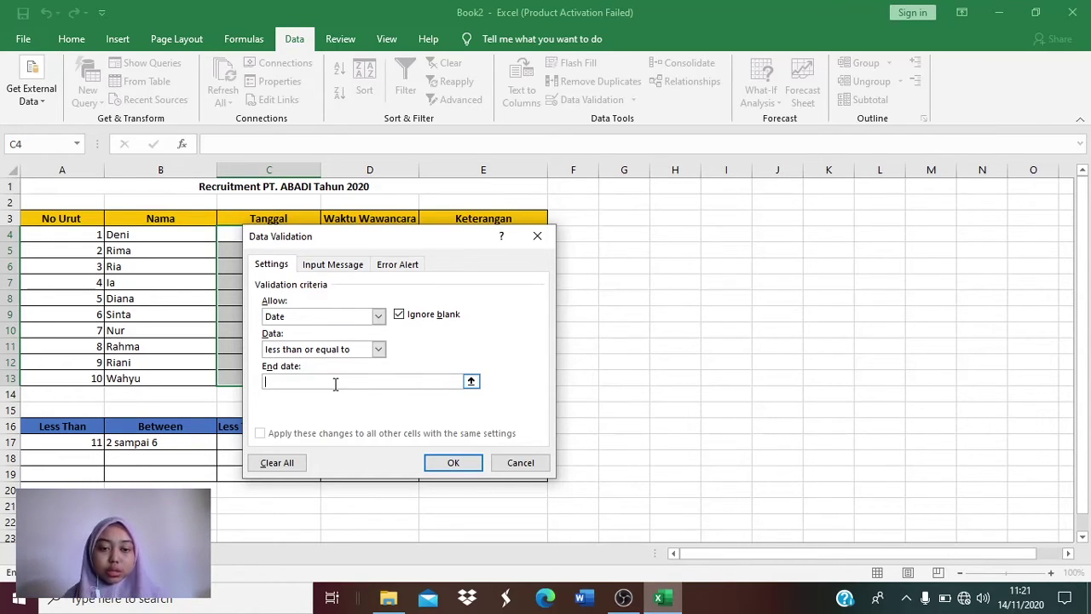
type("14")
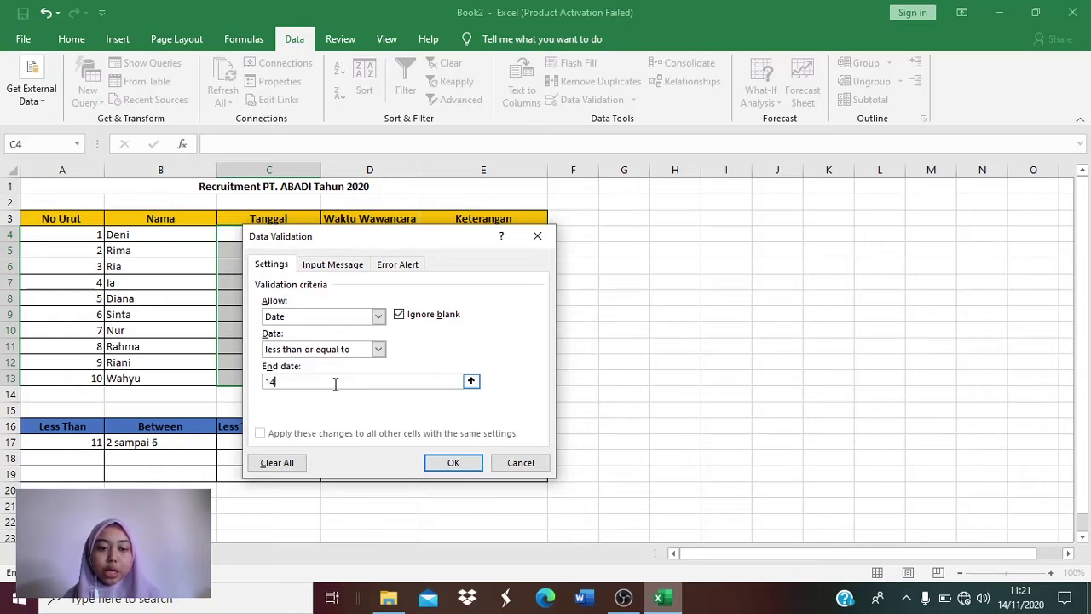
type("/11")
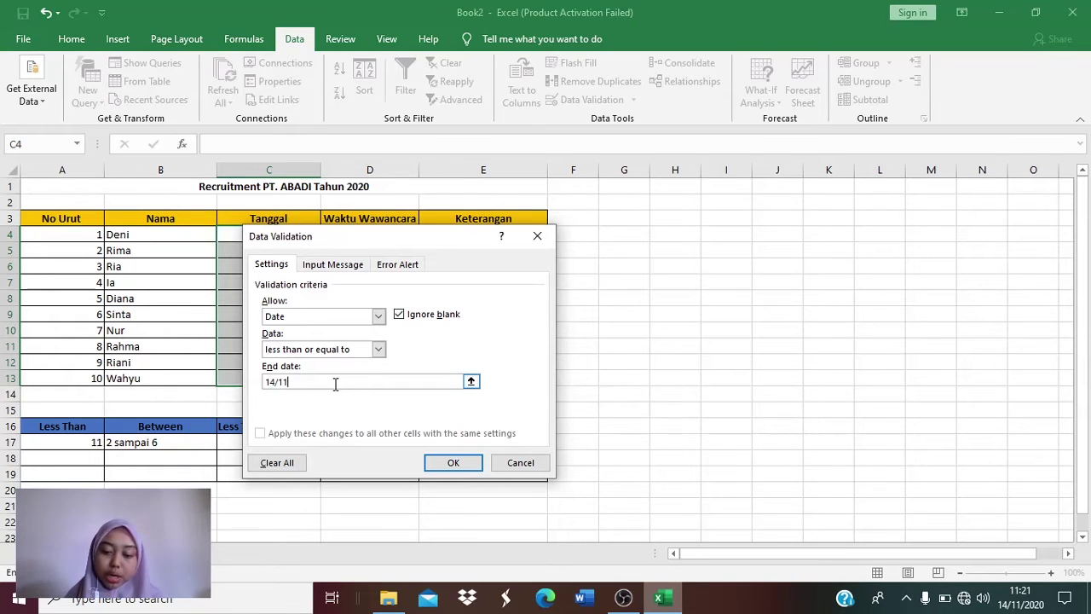
type("/2020")
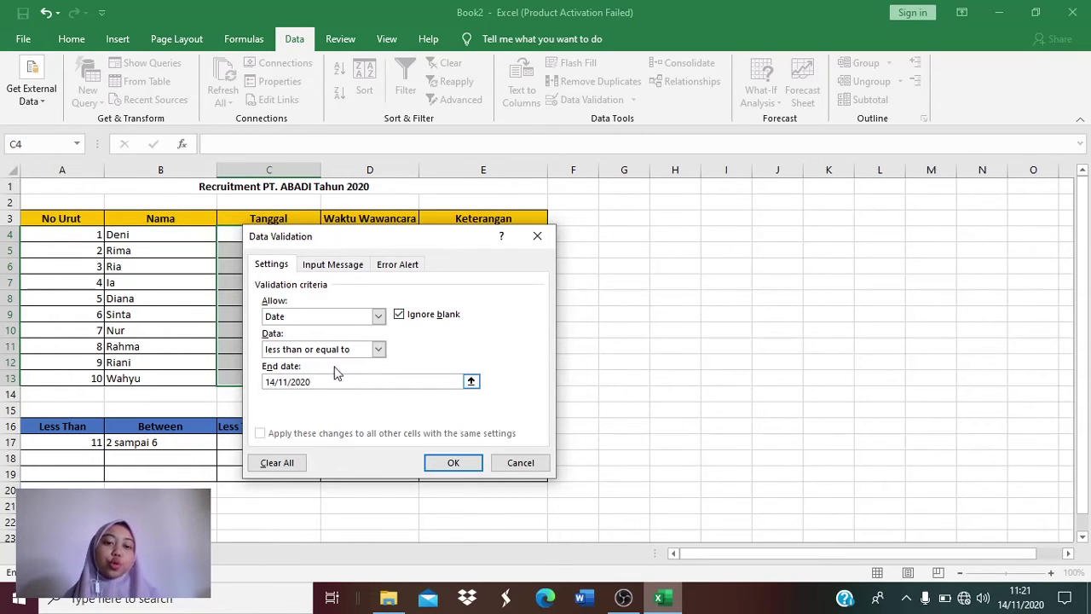
- Set the input message title for the Tanggal cells to "tanggal pengiriman berkas"
left_click(345, 265)
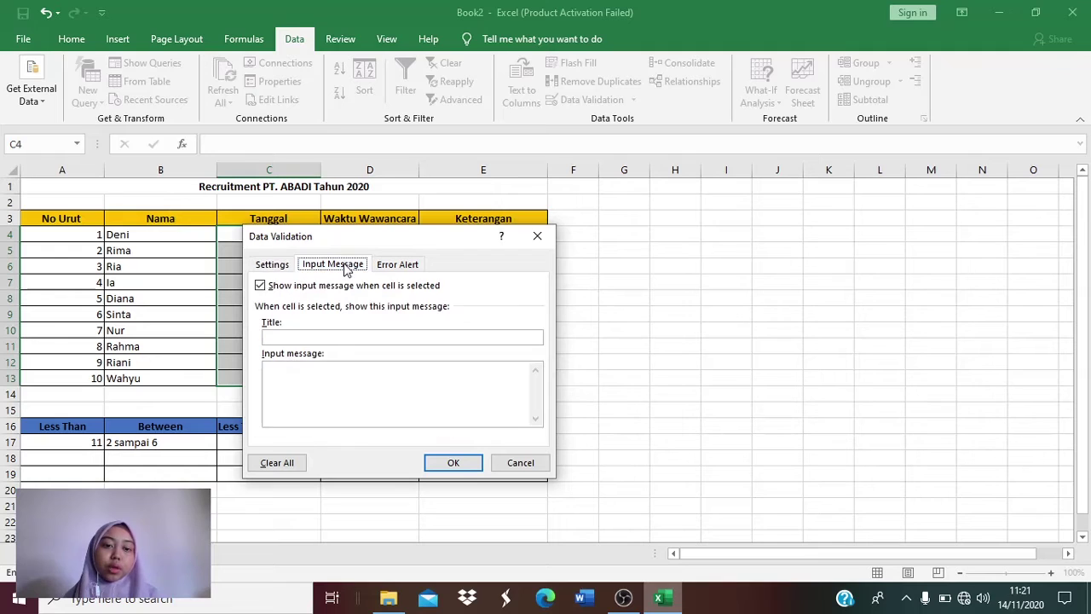
left_click(333, 338)
type("Mas")
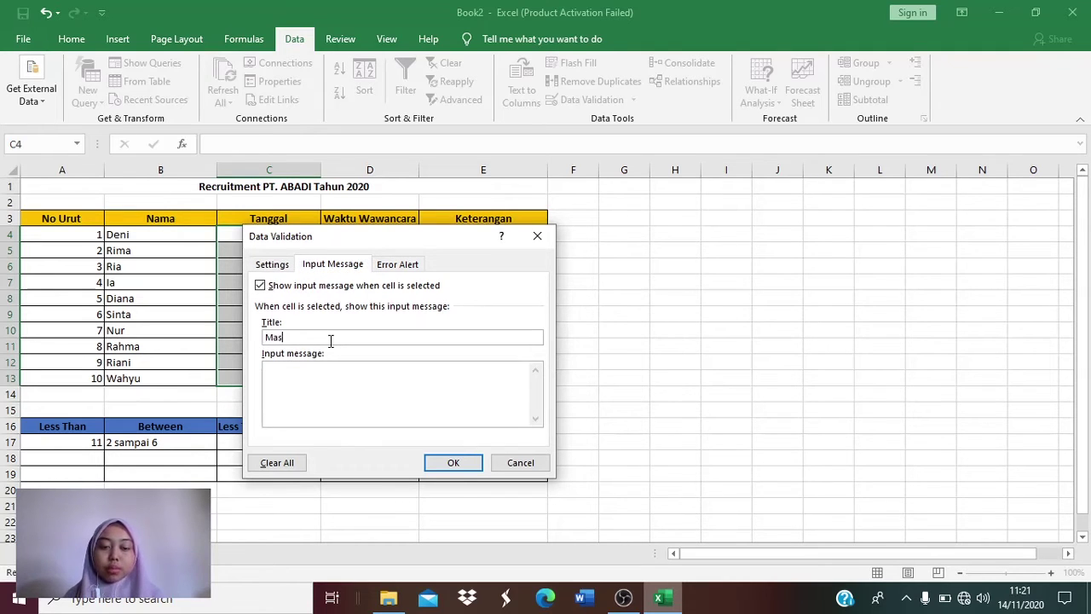
type("ukkan tangga")
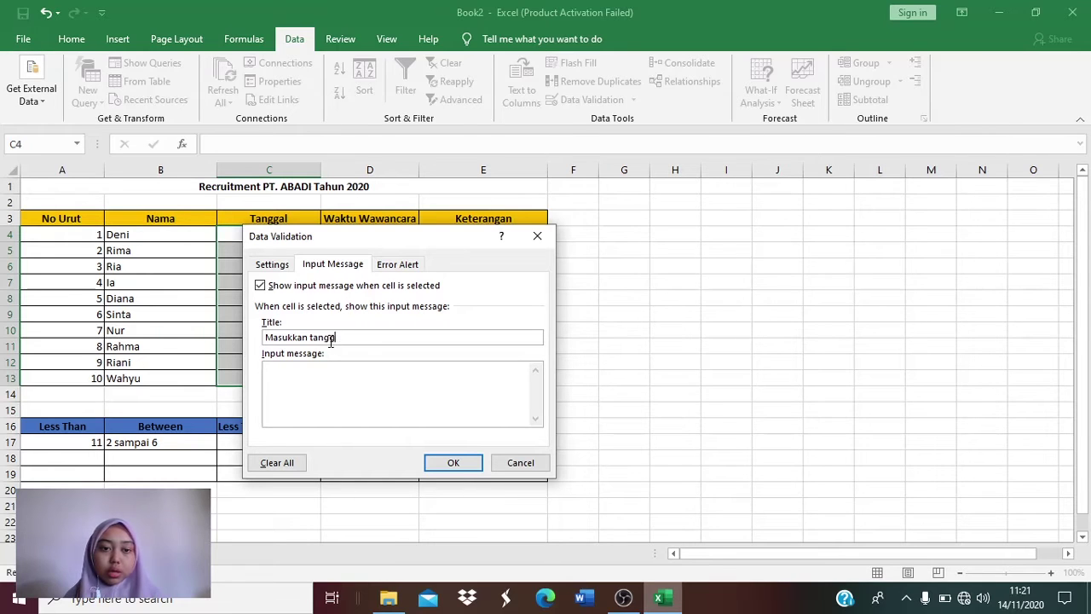
key("BackSpace")
key("BackSpace")
key("BackSpace")
key("BackSpace")
key("BackSpace")
key("BackSpace")
key("BackSpace")
key("BackSpace")
key("BackSpace")
key("BackSpace")
key("BackSpace")
key("BackSpace")
key("BackSpace")
key("BackSpace")
type("tanggal pengir")
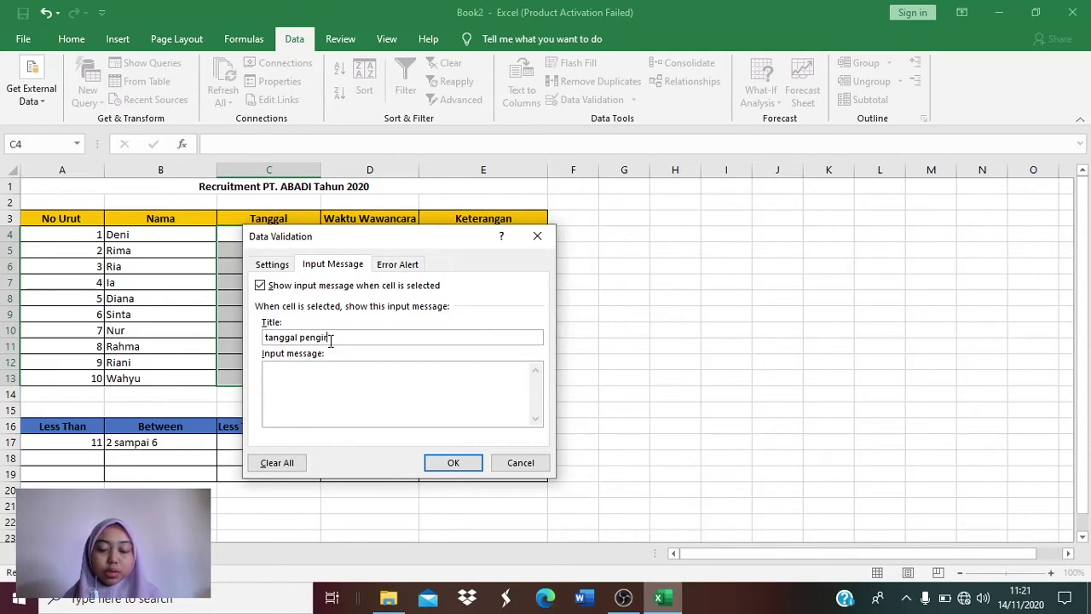
type("iman ")
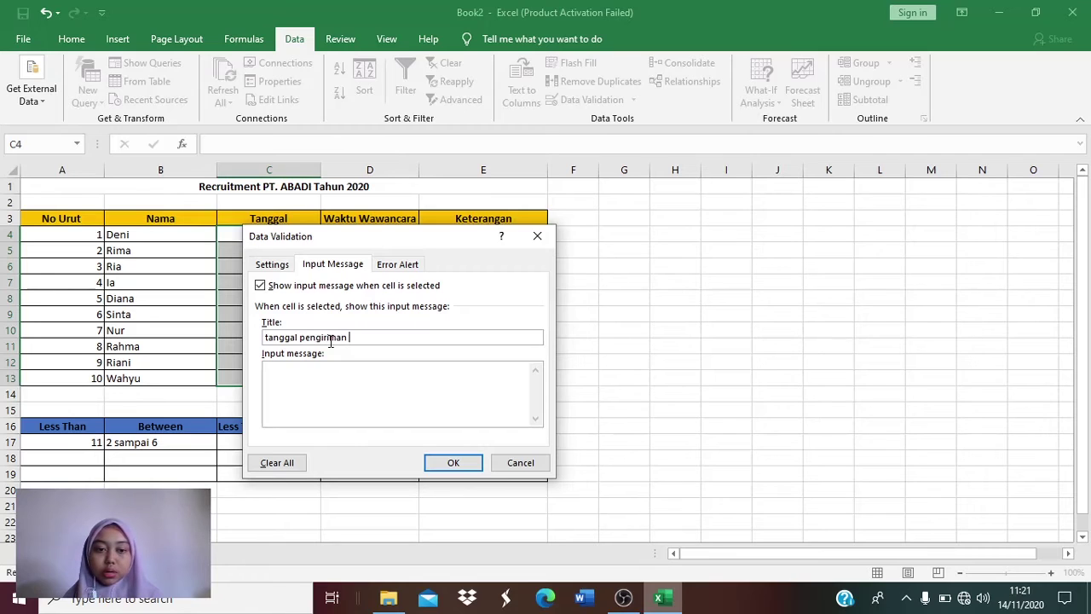
type("berkas")
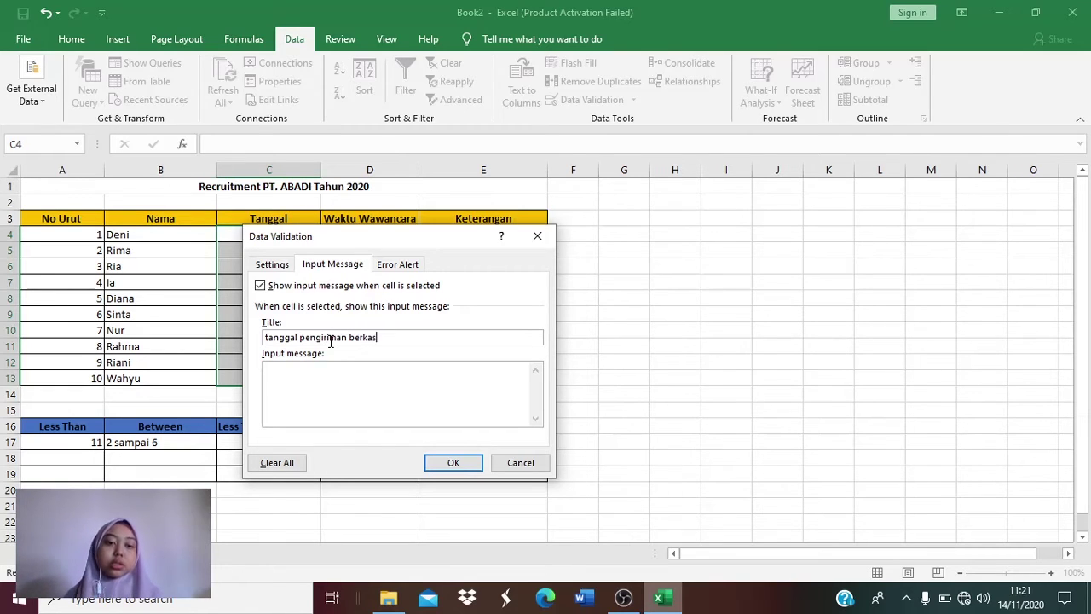
- Write the input message "masukkan tanggal pengiriman berkas maksimal tanggal 14/11/2020" for the Tanggal cells
left_click(331, 375)
type("masuk")
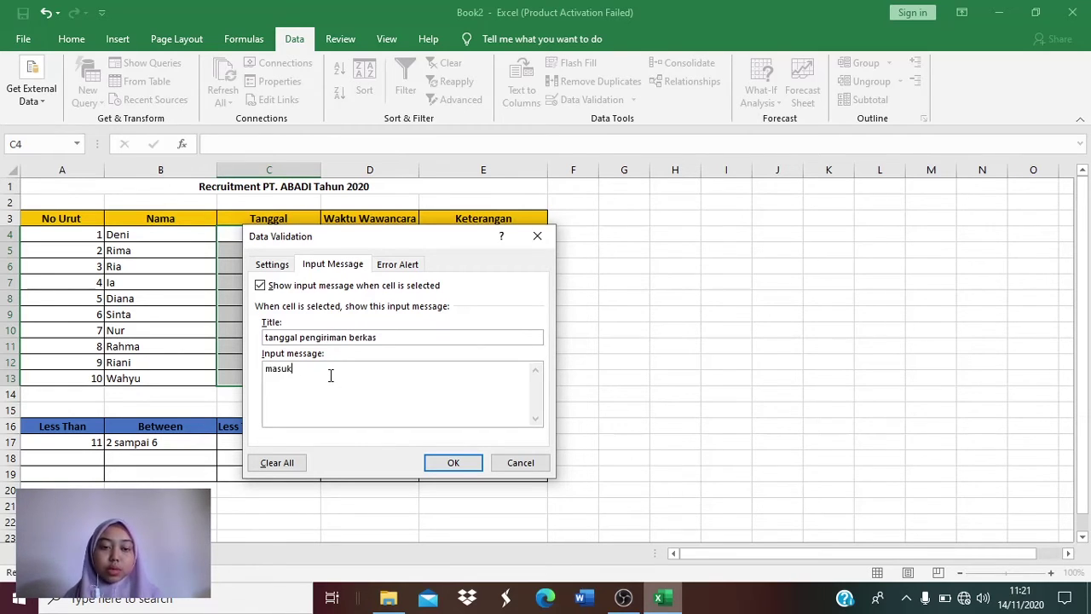
type("kan tanggal p")
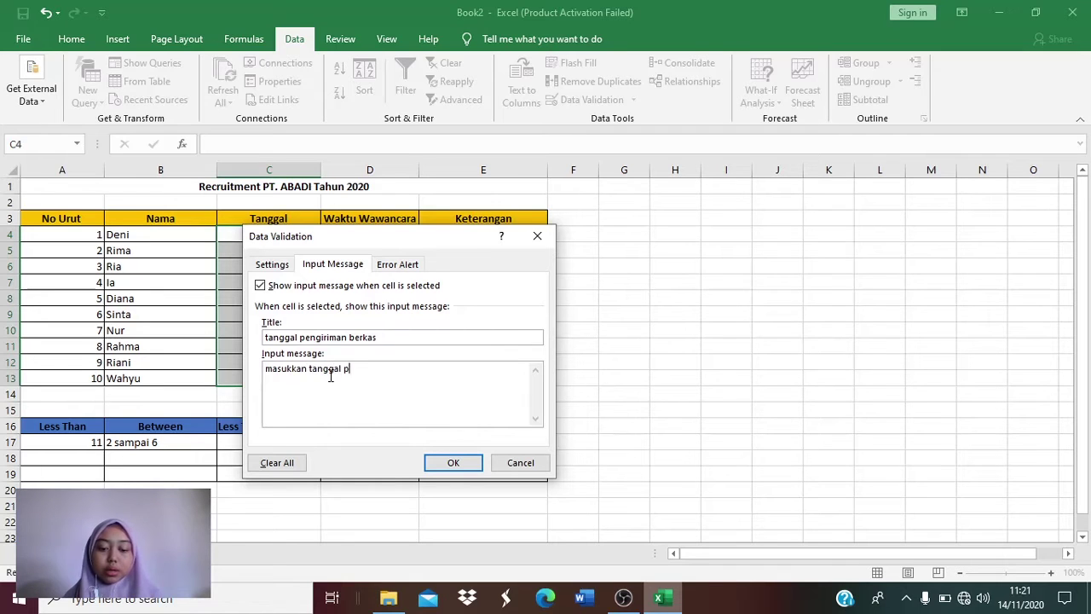
type("engiriman ")
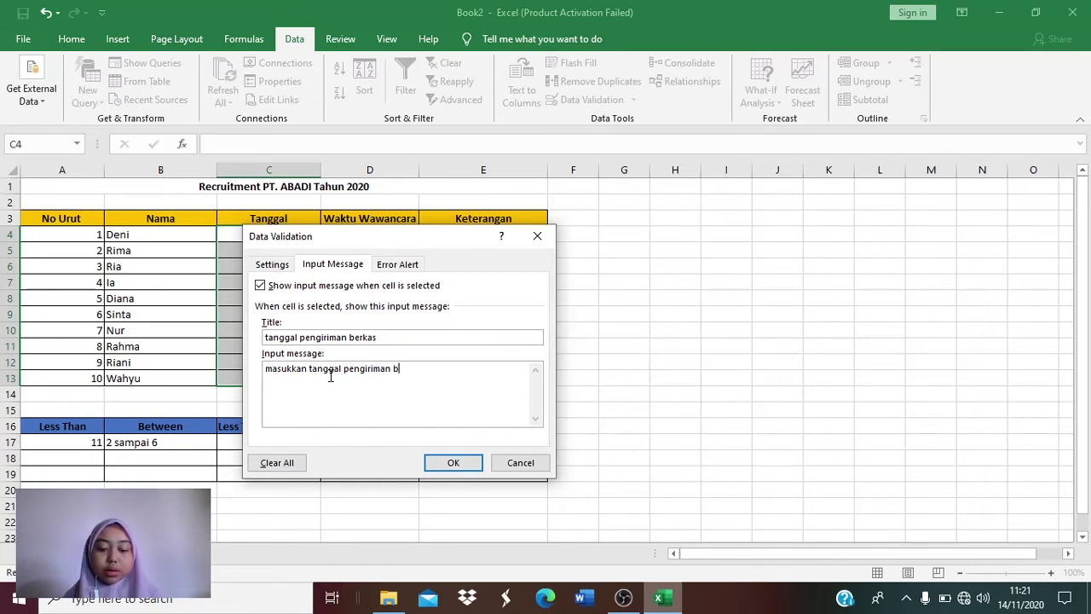
type("berkas mak")
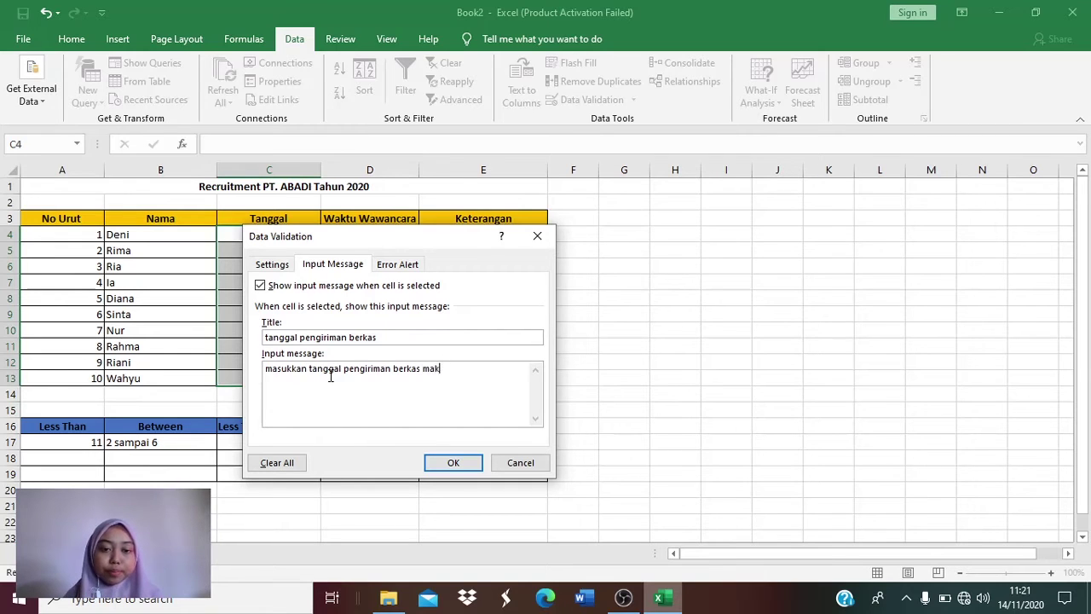
type("simal")
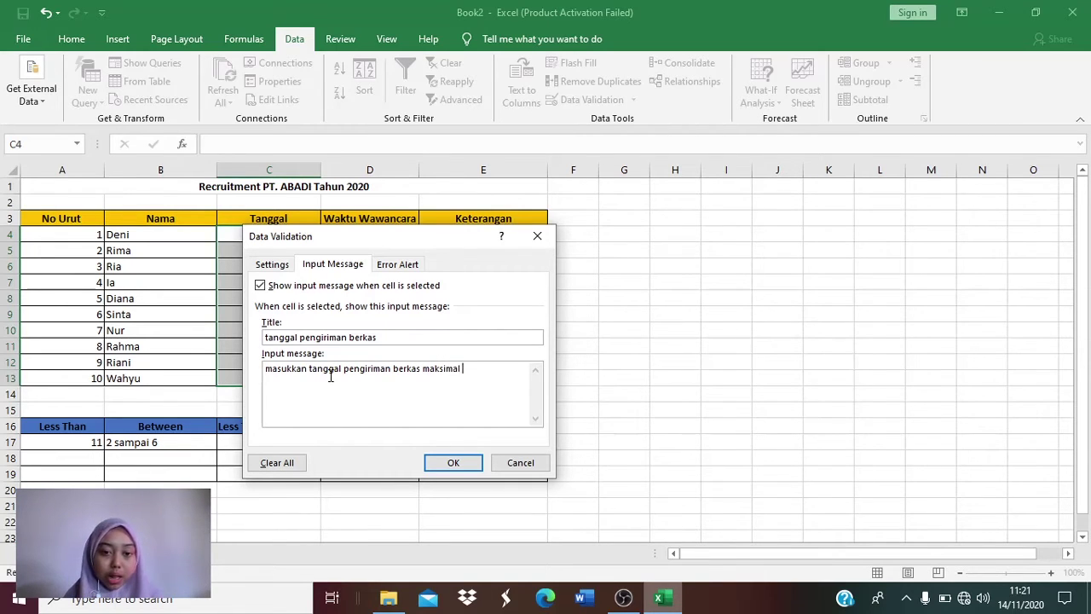
type(" tangg")
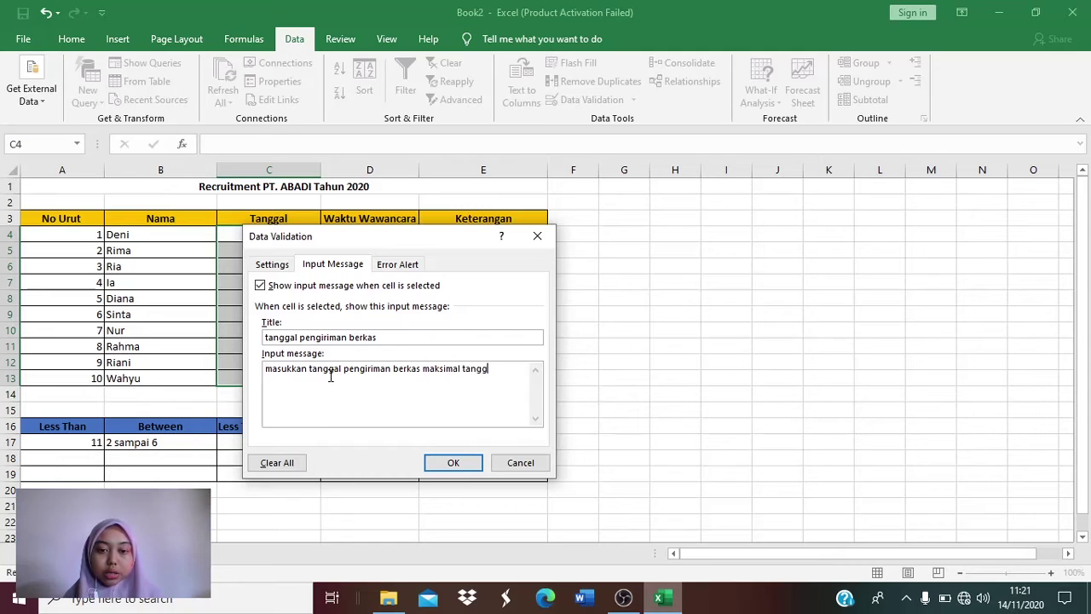
type("al 14/11")
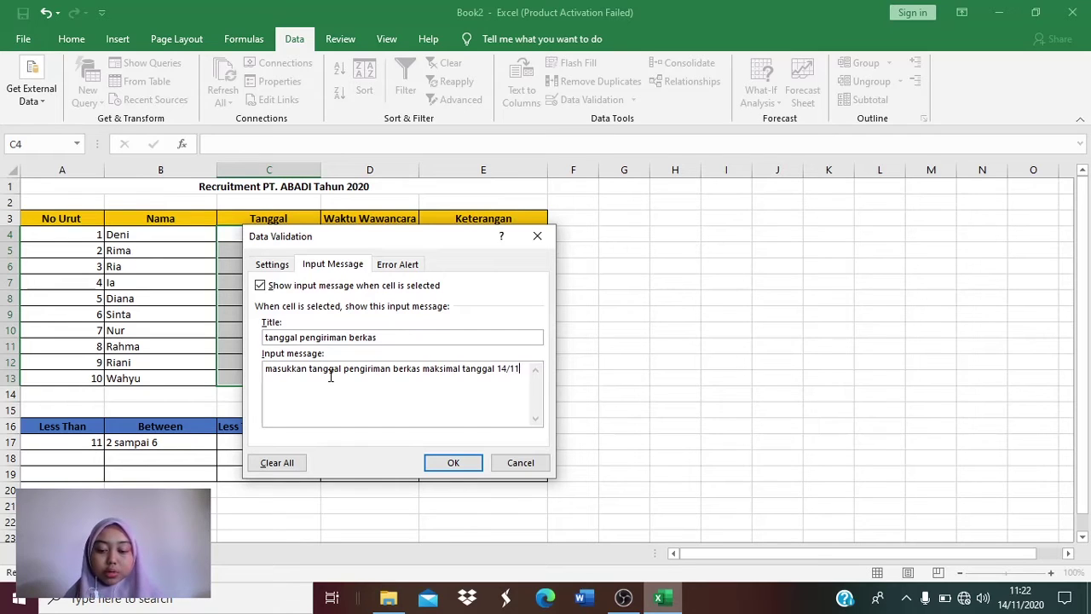
type("/2020")
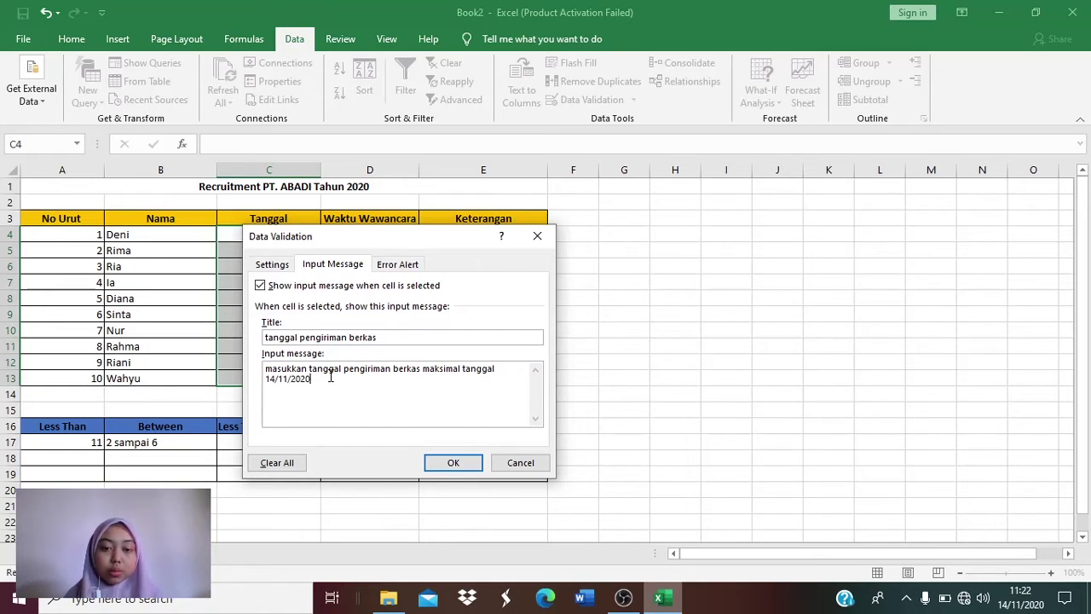
- Set the Tanggal cells' error alert to the Information style with the title "Input tidak sesuai"
left_click(406, 265)
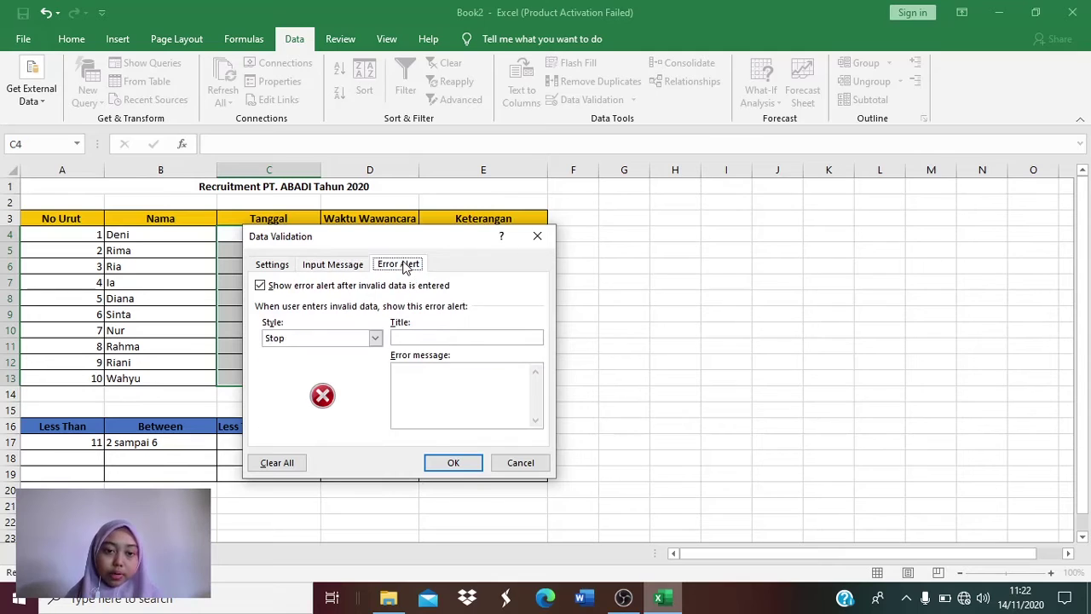
left_click(376, 339)
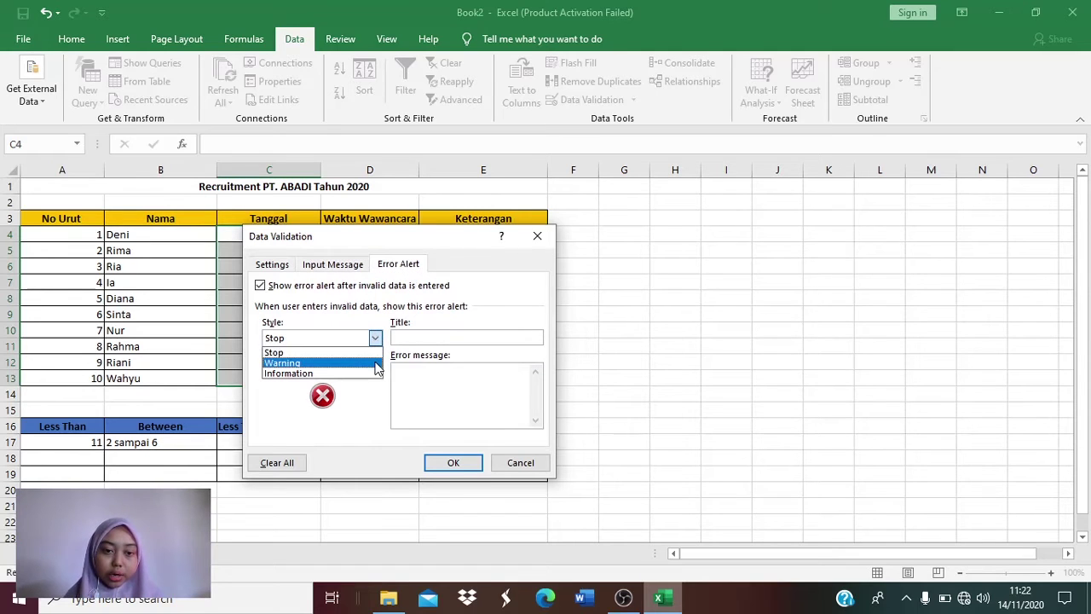
left_click(358, 373)
left_click(448, 337)
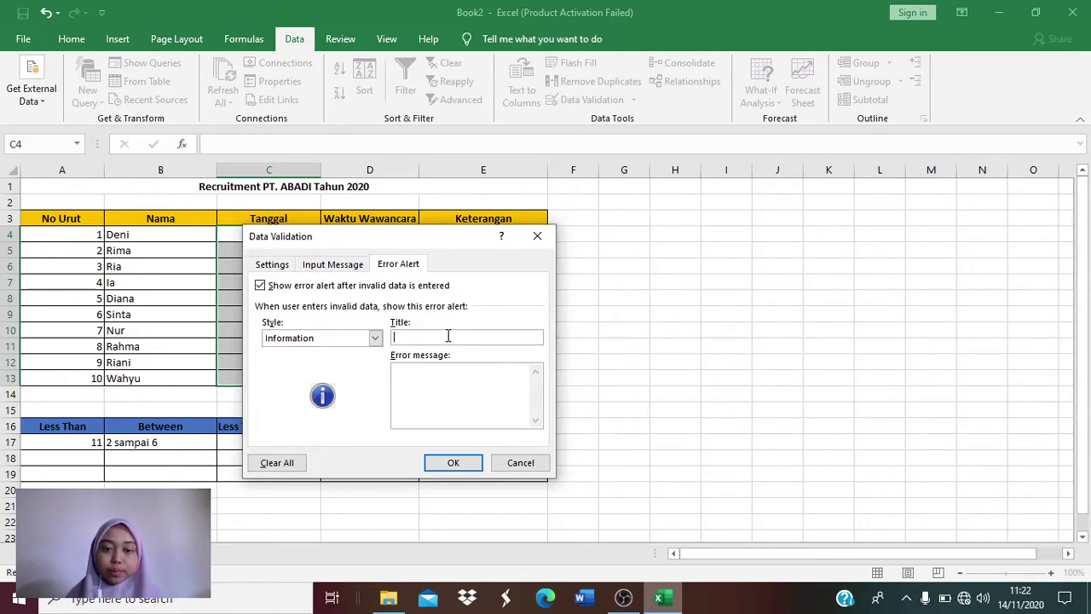
type("Input t")
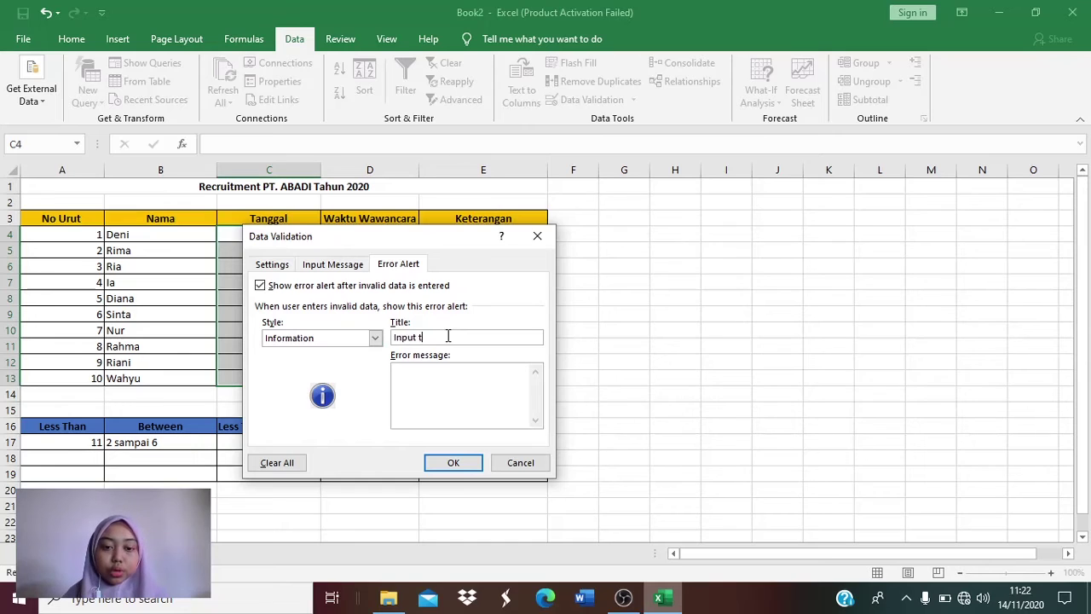
type("idak s")
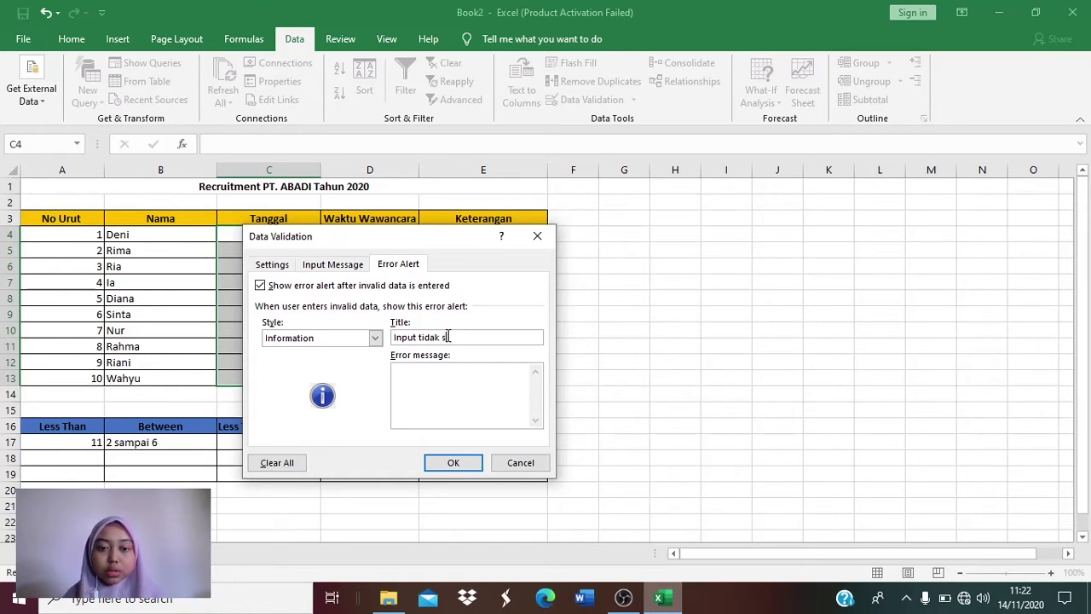
type("esuai")
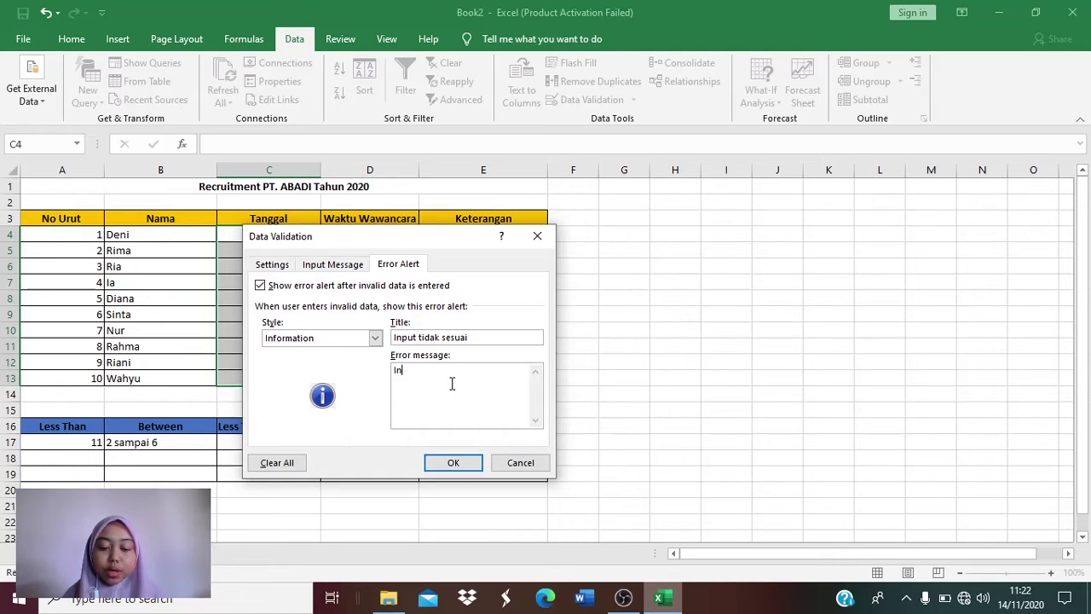
- Write the error message "Input tanggal yang anda masukkan salah" and apply the validation rule to the Tanggal cells
type("ut tangga")
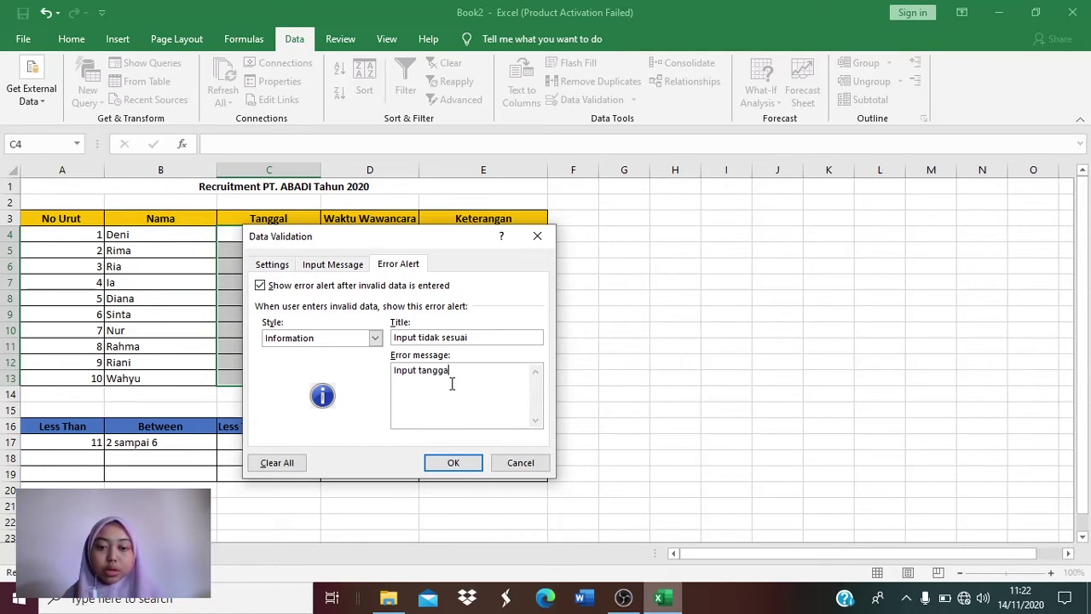
type("l yang anda")
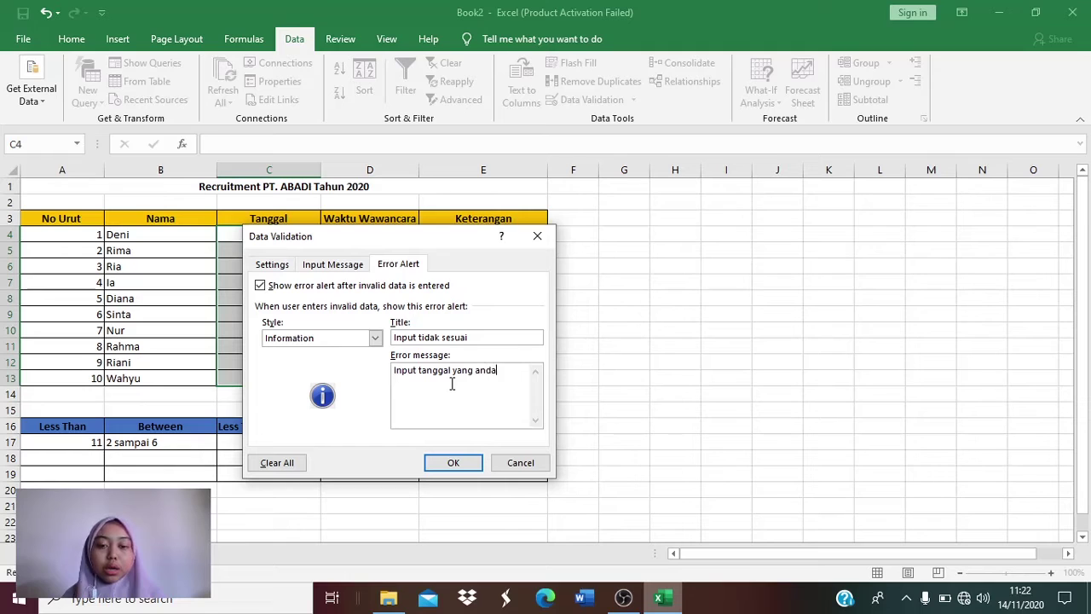
type(" masukkan salah")
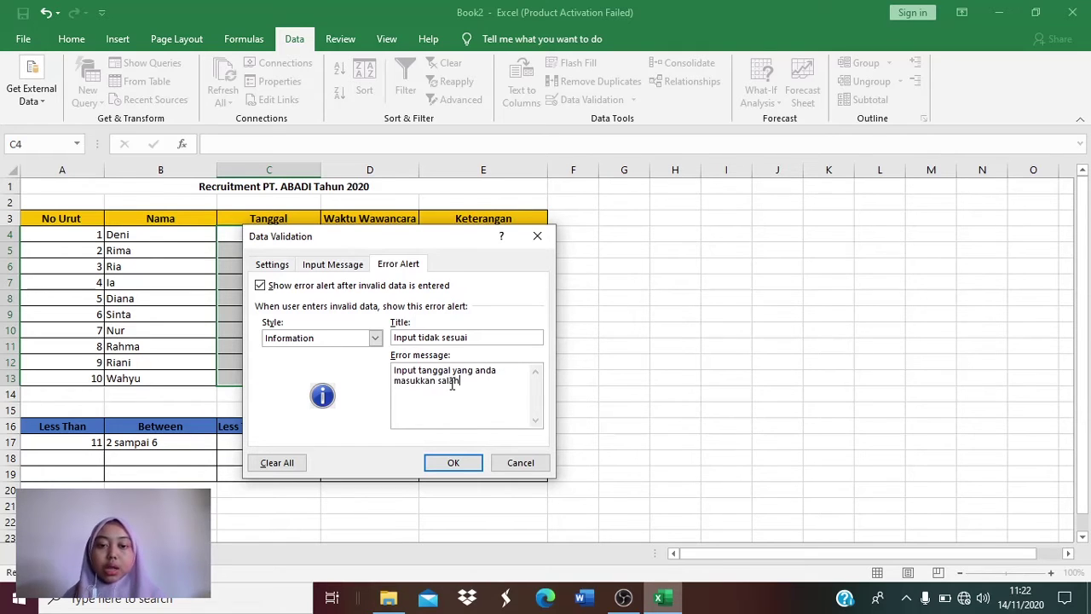
left_click(453, 462)
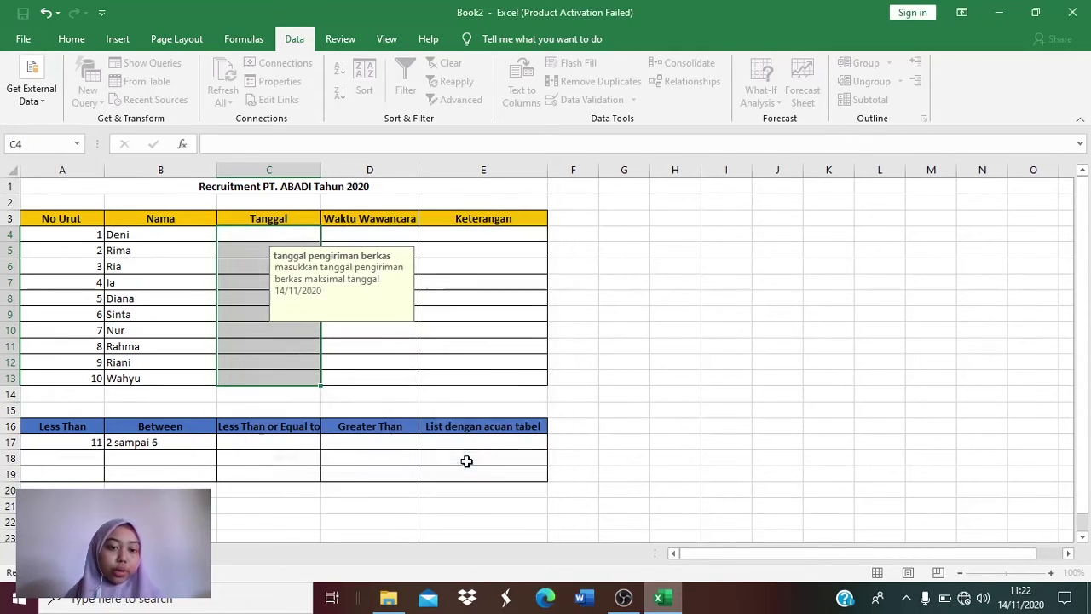
- Enter 14 in cell C4 and 14/11/2020 in cell C17 under the Less Than or Equal to heading
left_click(267, 235)
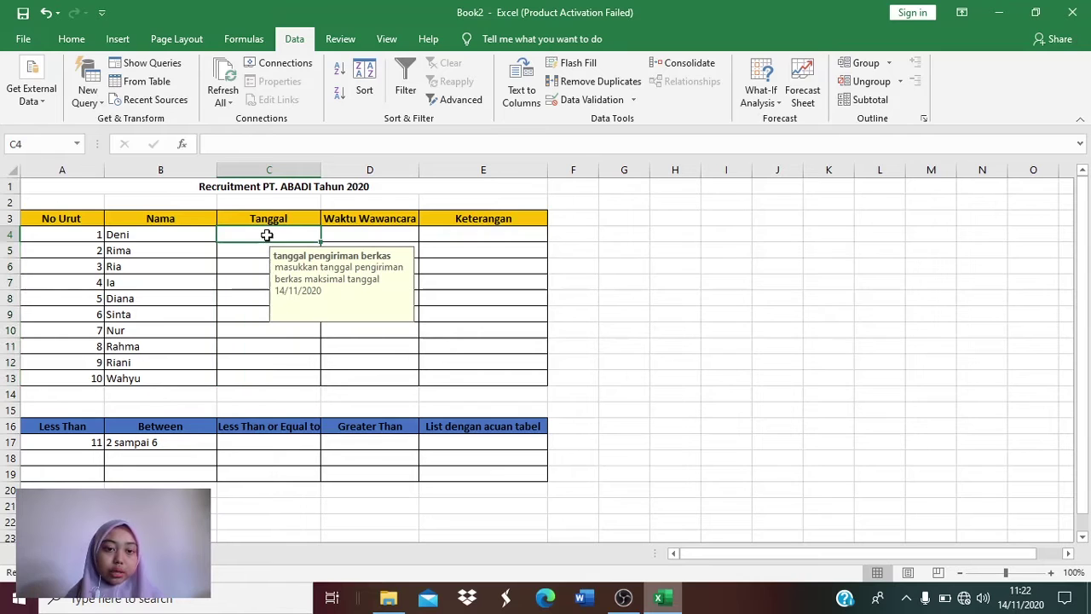
type("14")
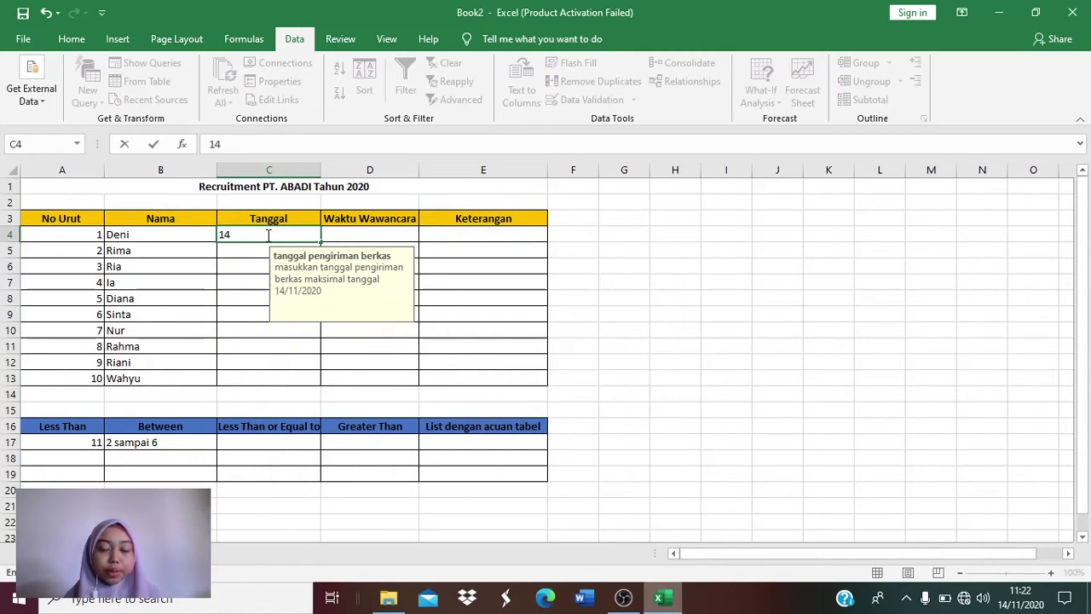
left_click(271, 449)
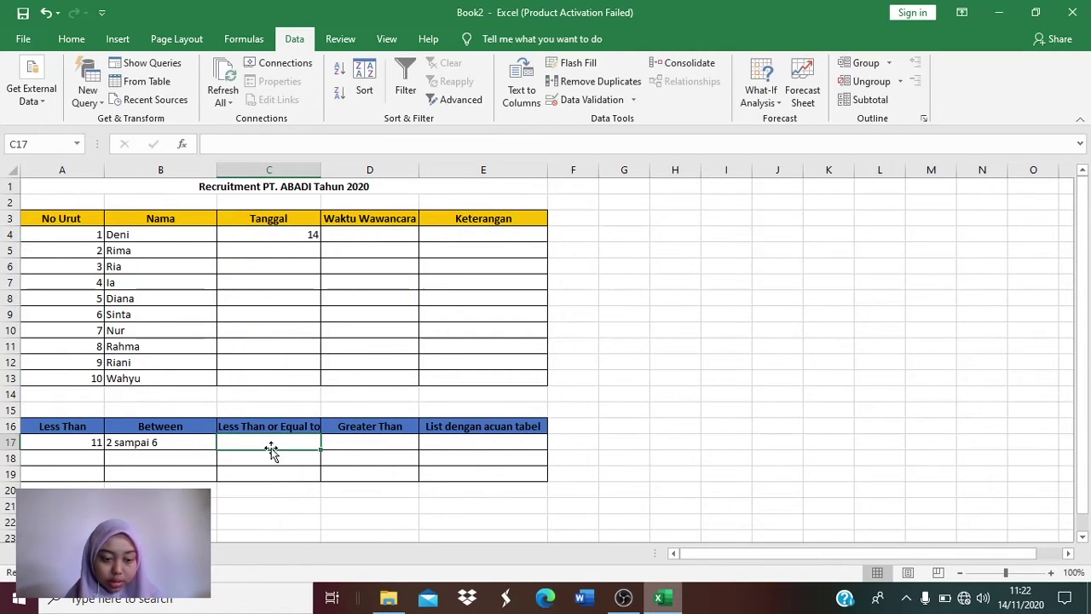
type("14/")
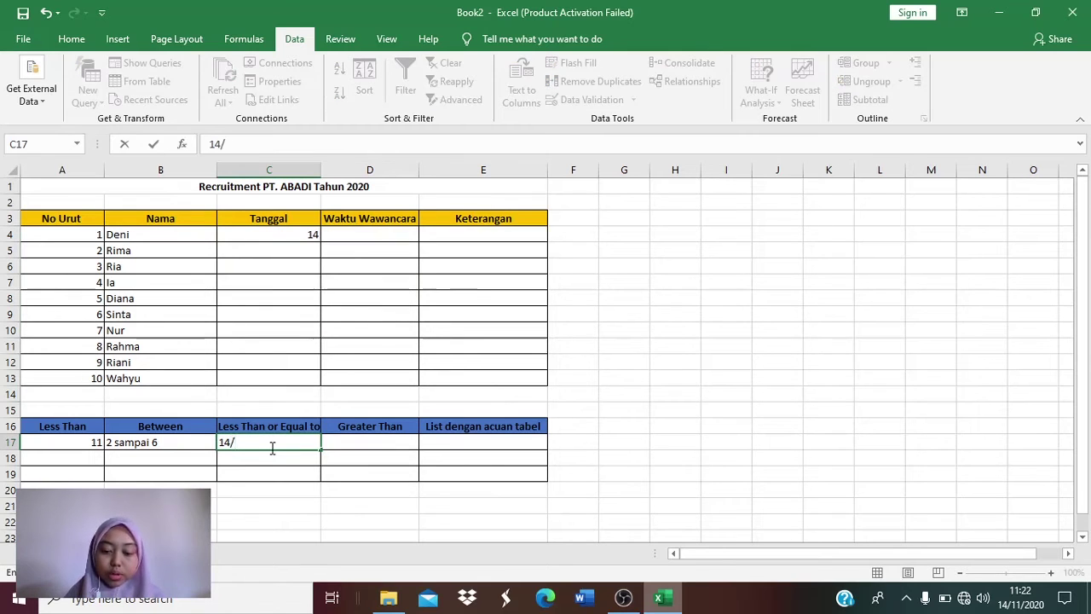
type("11/2020")
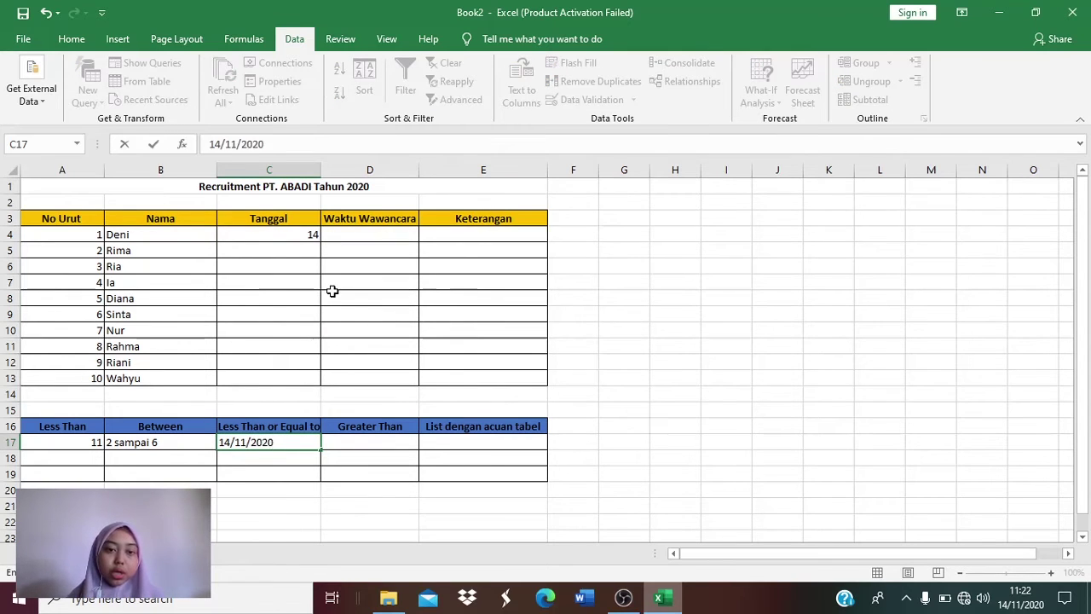
- Complete the date in Tanggal cell C4 as 14/11/2020
left_click(305, 232)
double_click(311, 234)
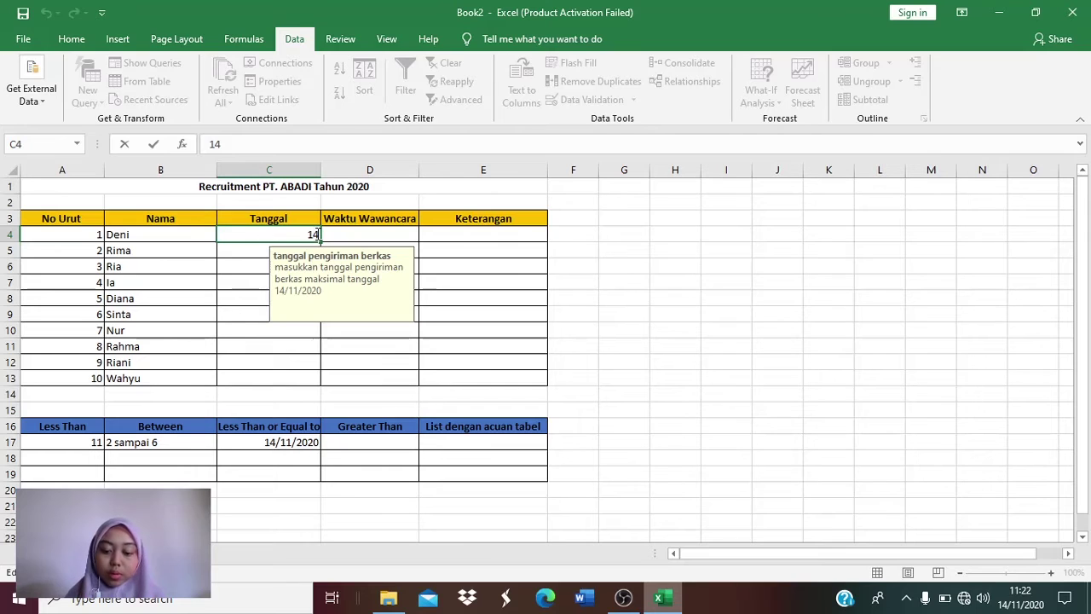
type("/11/")
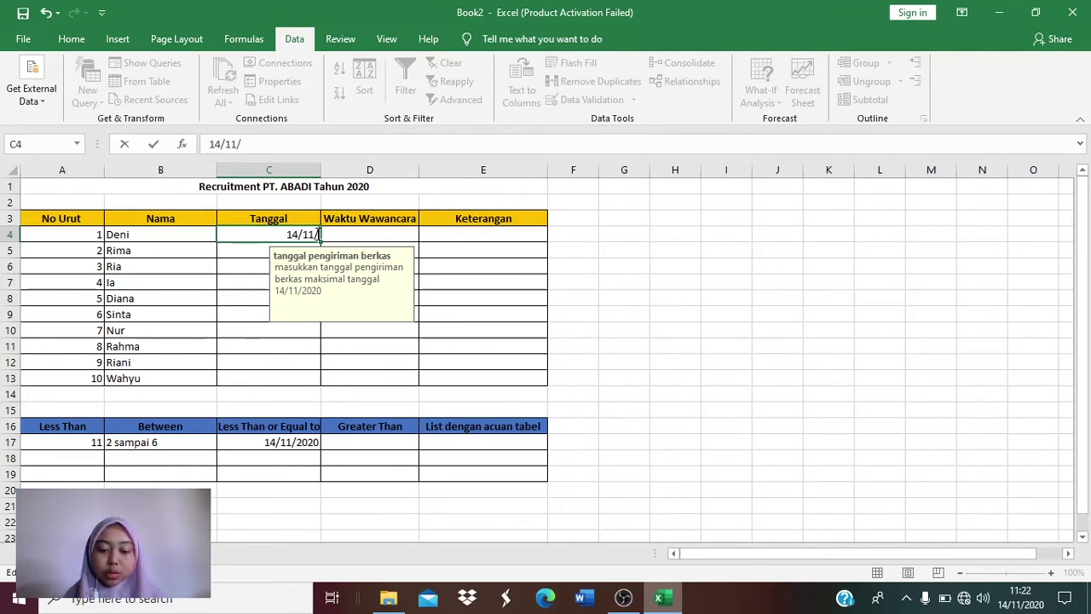
type("2020")
key("Return")
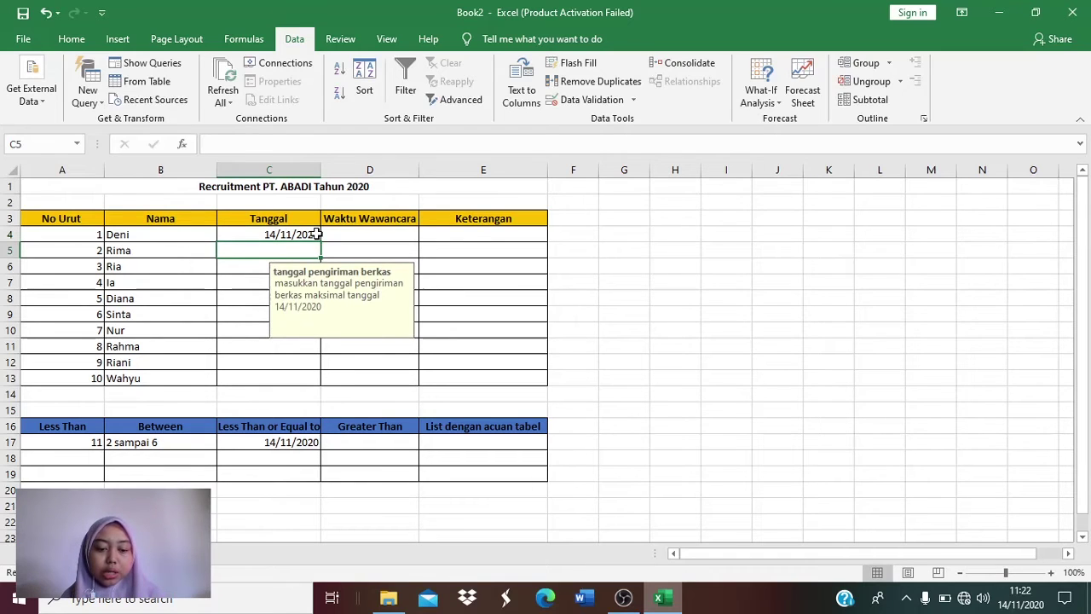
- Enter the date 13/11/2020 in Tanggal cell C5
type("13/1")
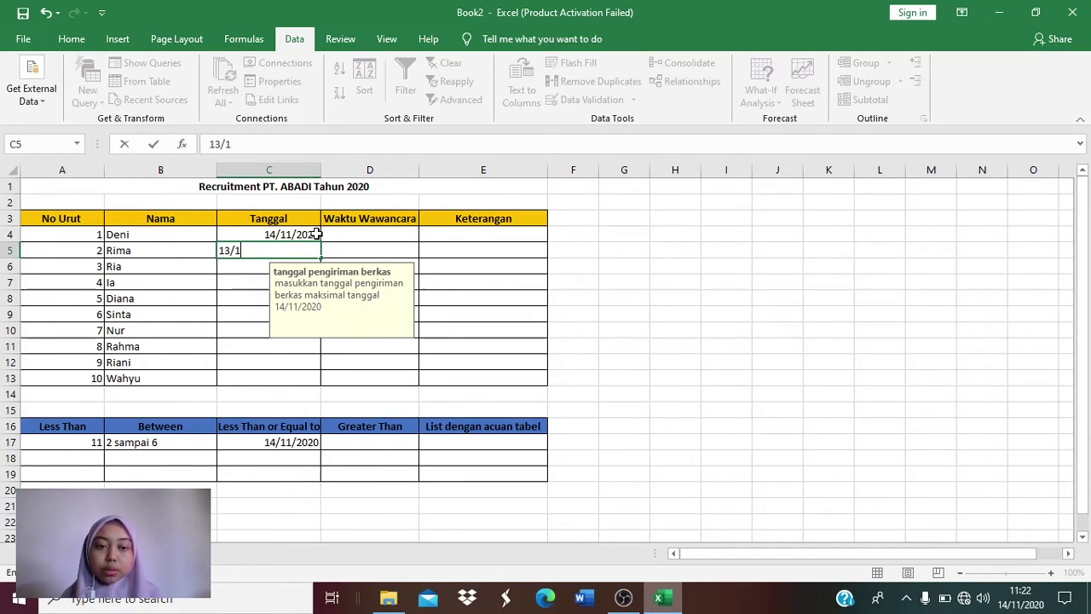
type("1/2020")
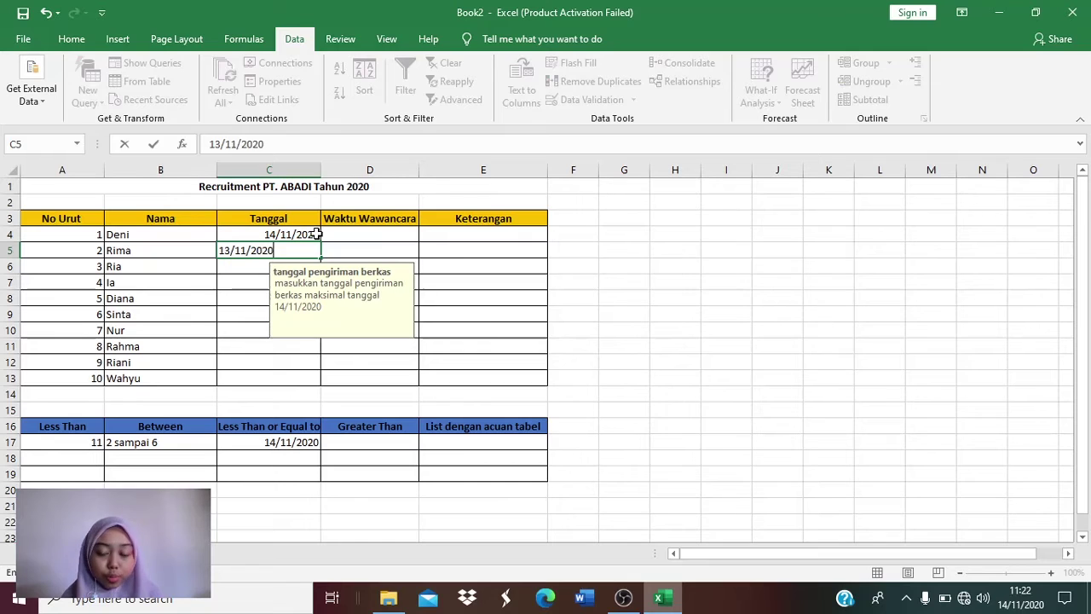
key("Return")
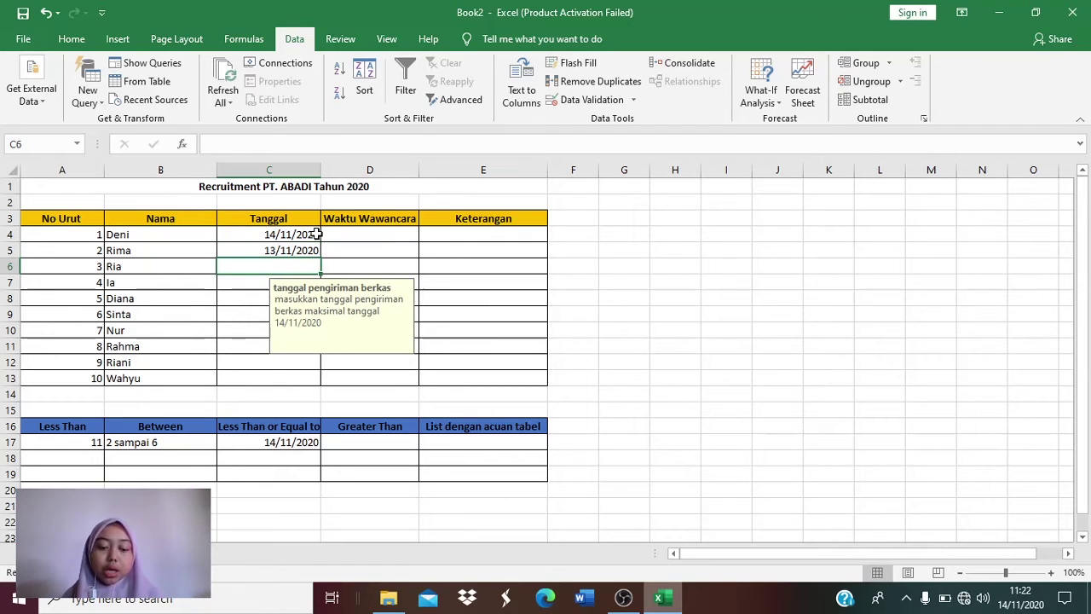
- Test the date rule by trying to enter 15/11/2020 in Tanggal cell C6, and dismiss the error alert
type("14/")
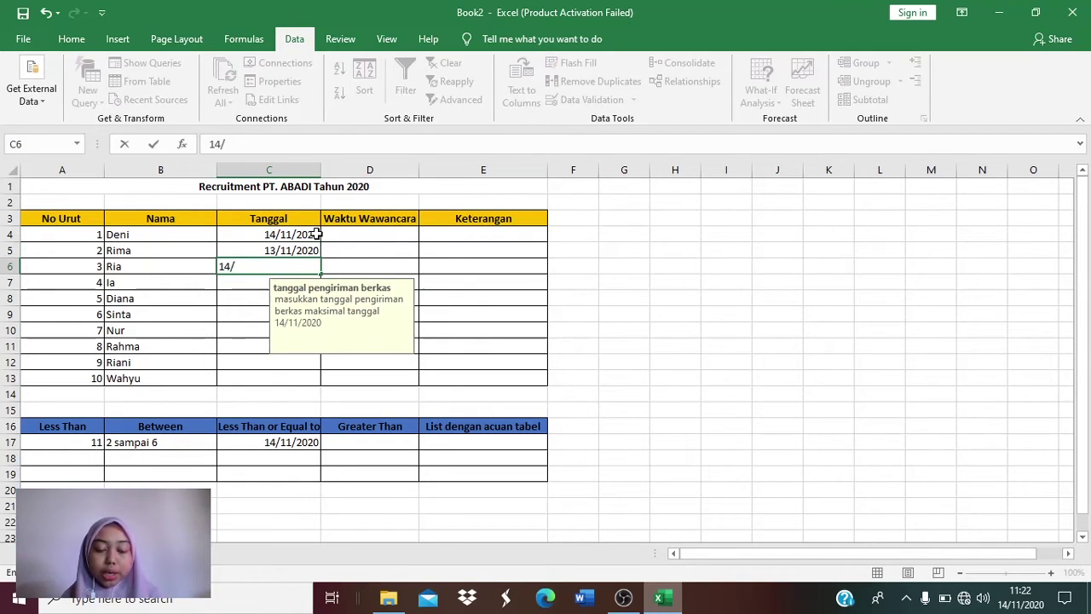
type("11")
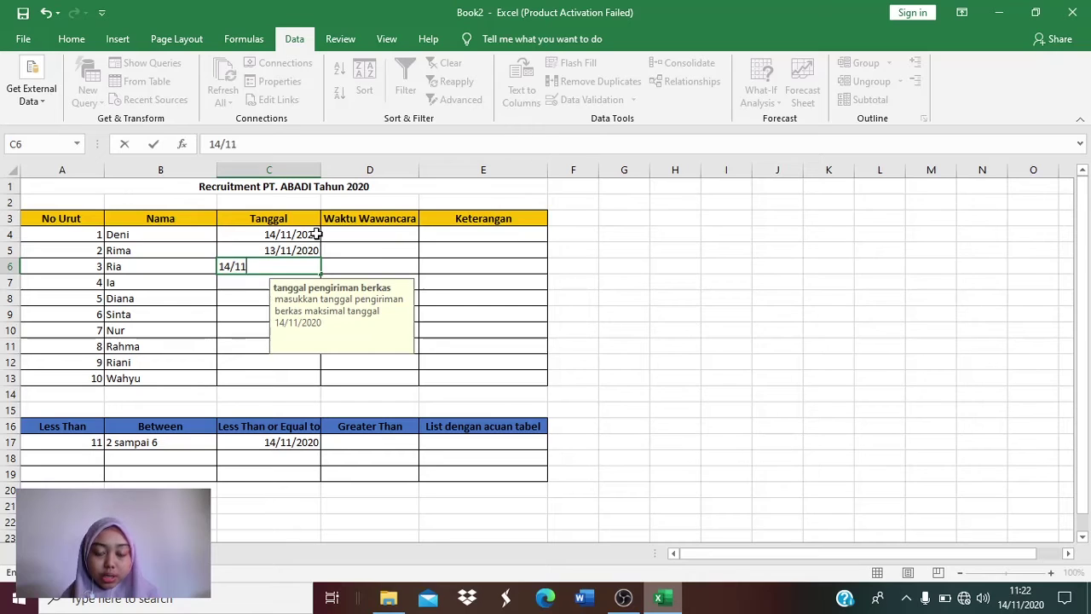
type("2020")
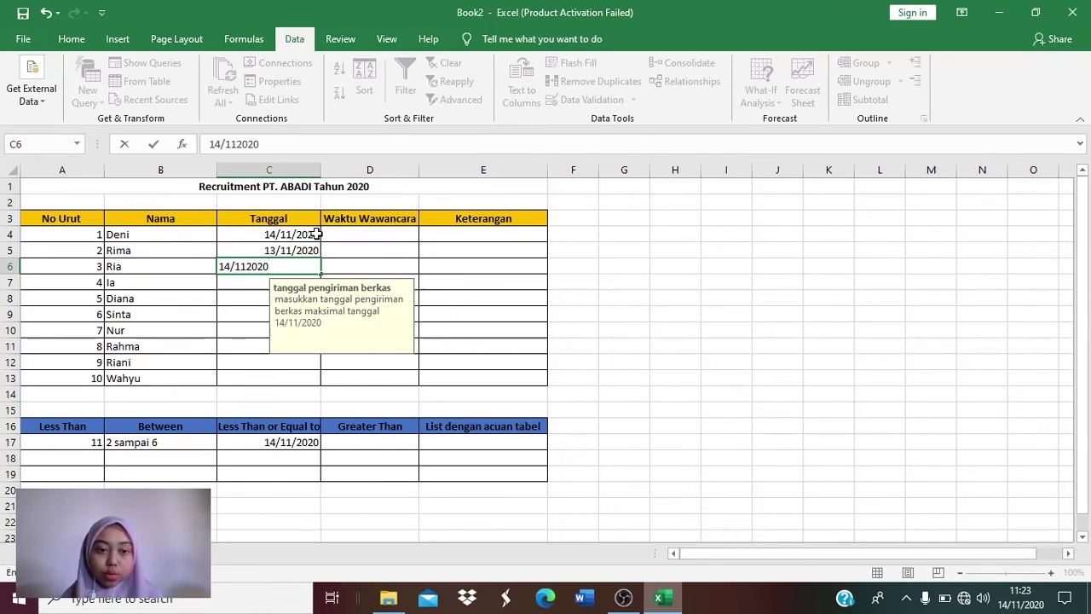
left_click(229, 266)
key("BackSpace")
type("3")
key("BackSpace")
type("5")
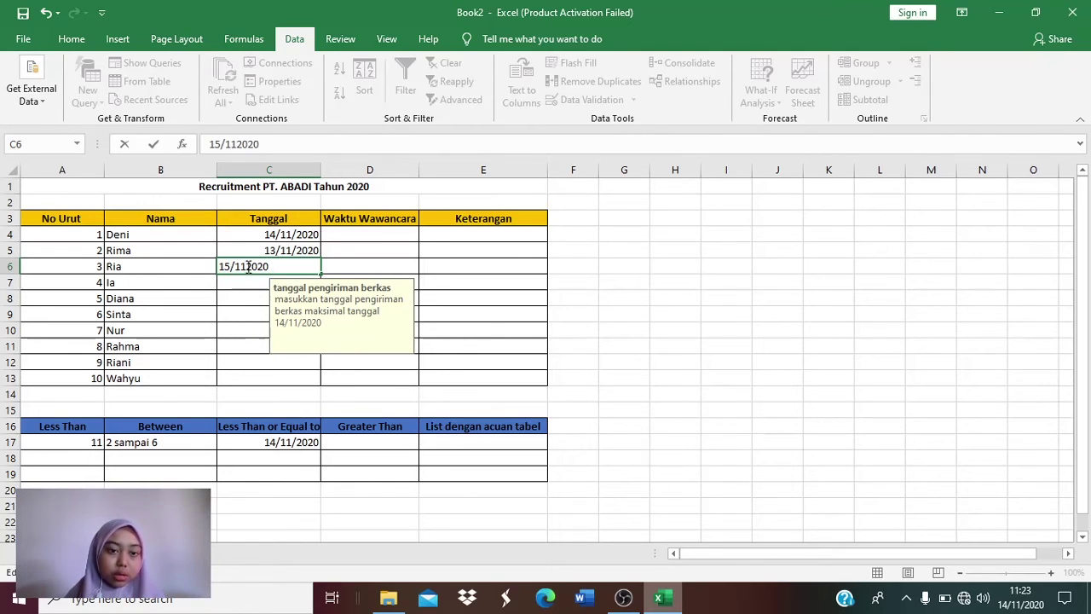
left_click(247, 266)
type("/")
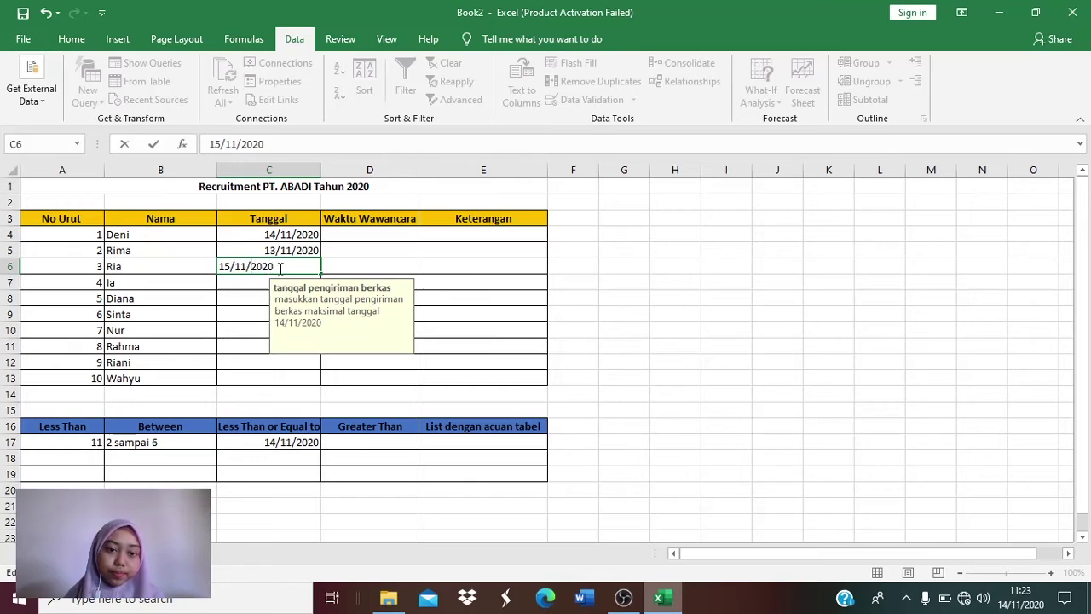
key("Return")
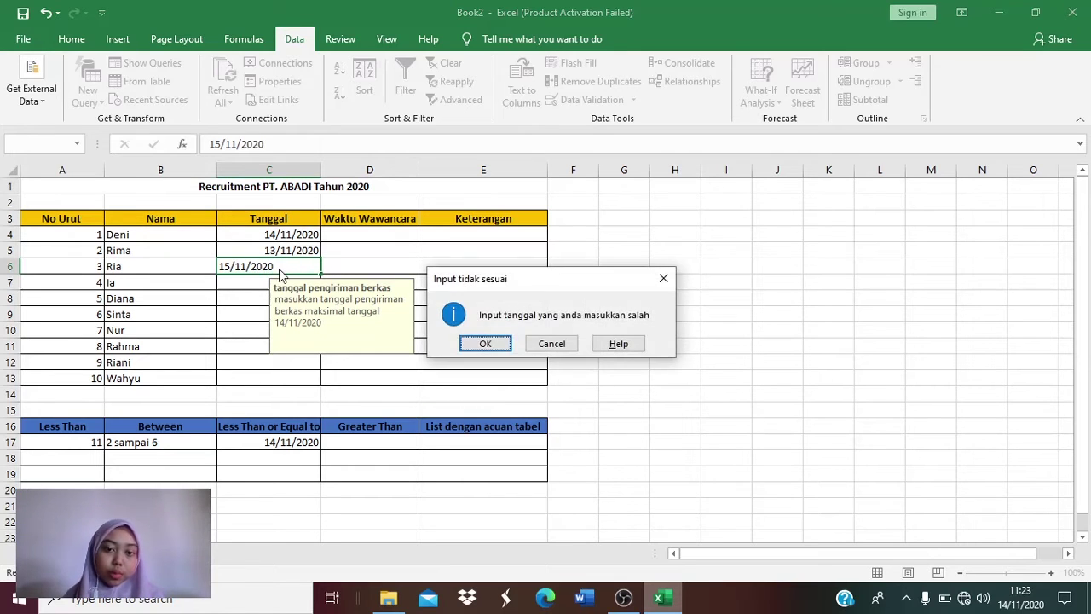
left_click(665, 278)
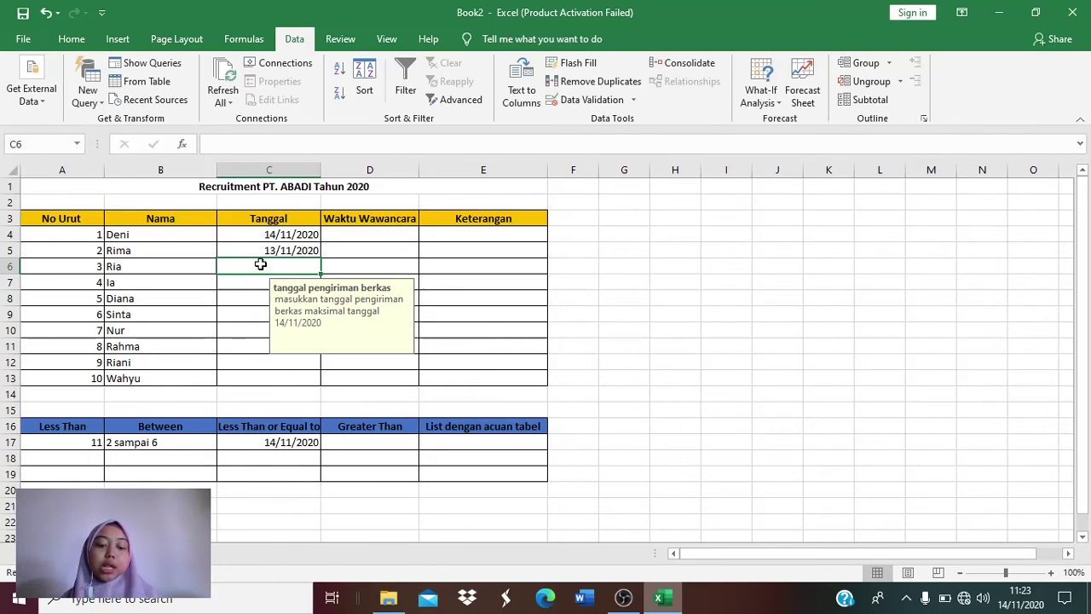
- Enter the dates 28/10/2020 in Tanggal cell C6 and 15/10/2020 in cell C7
type("28")
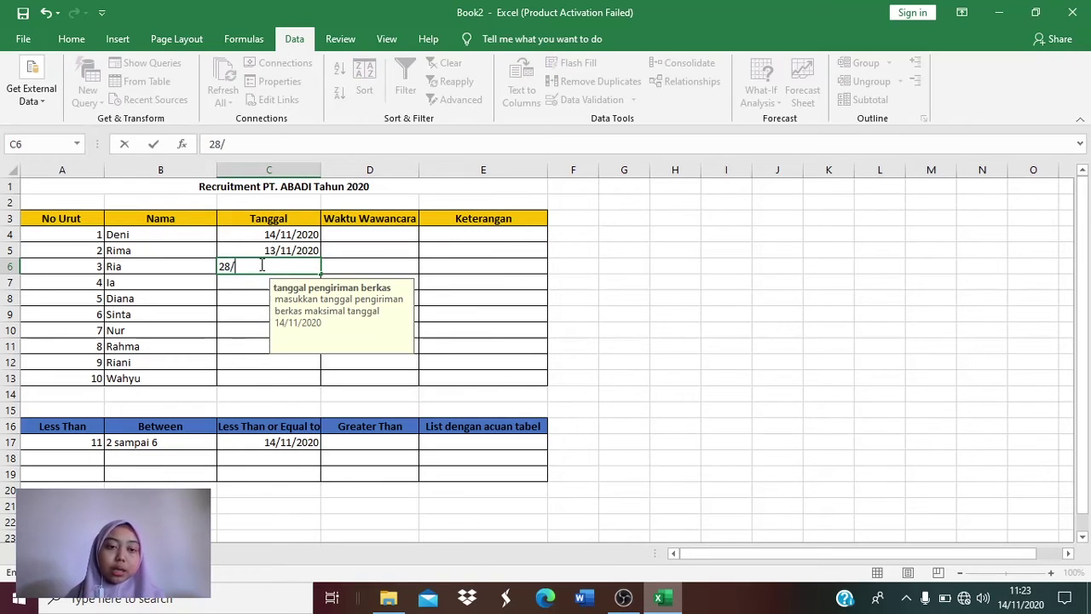
type("/10/2020")
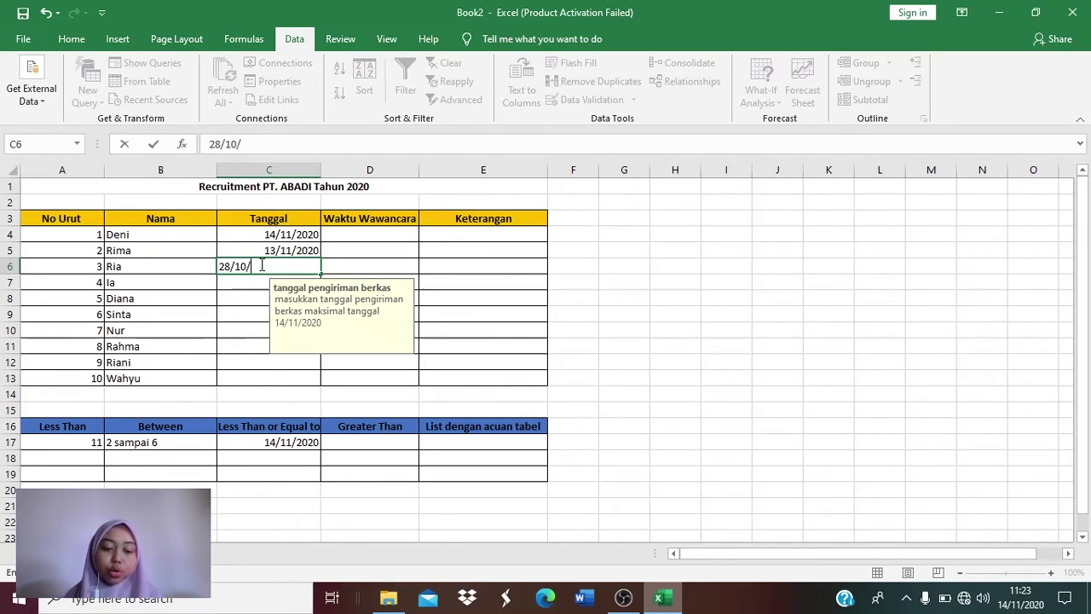
key("Return")
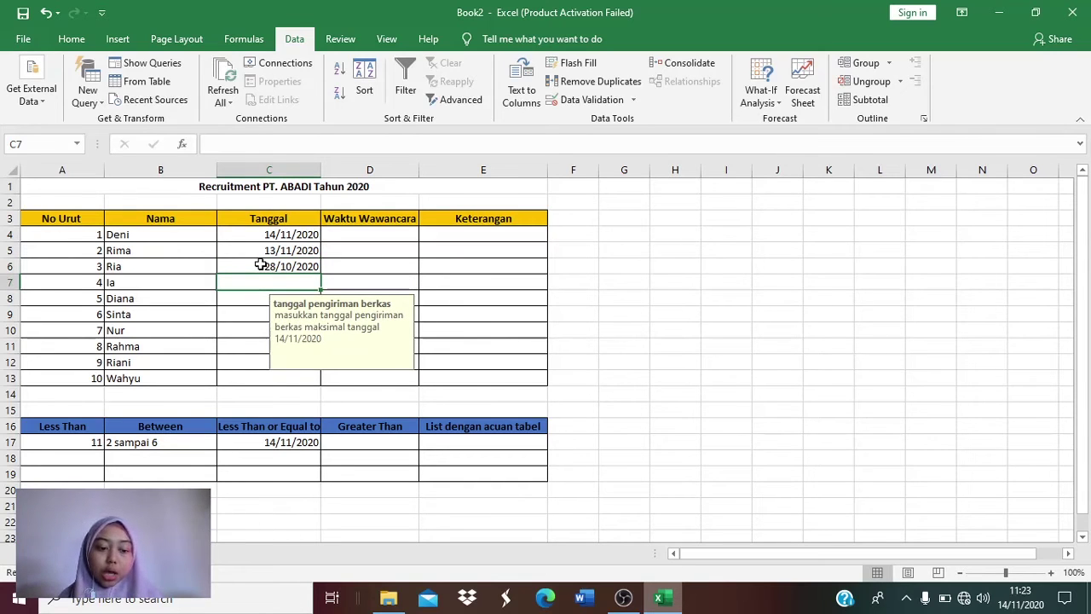
type("15")
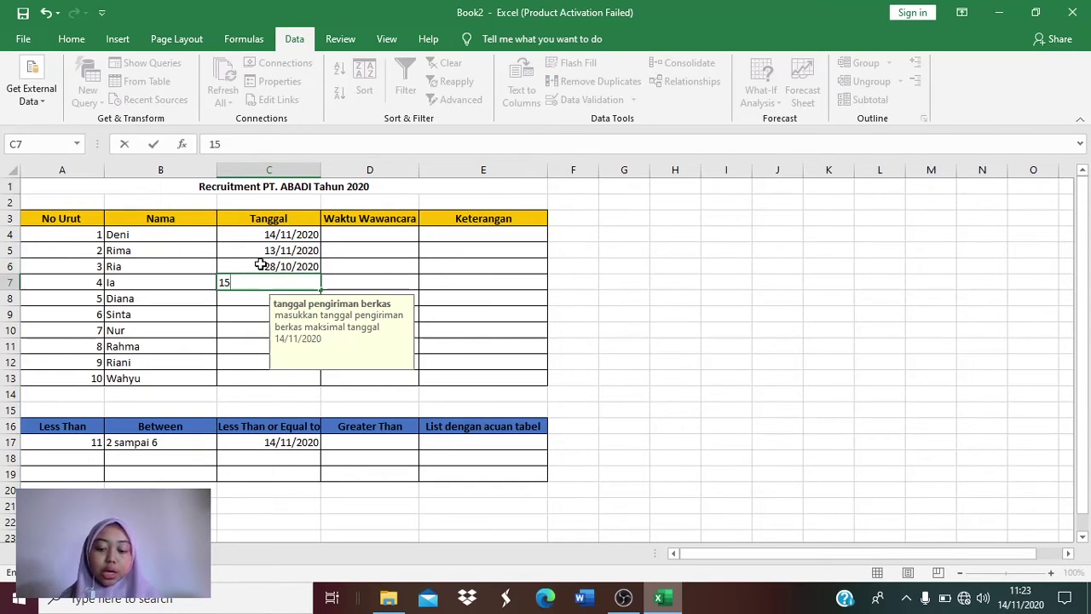
type("/10/2020")
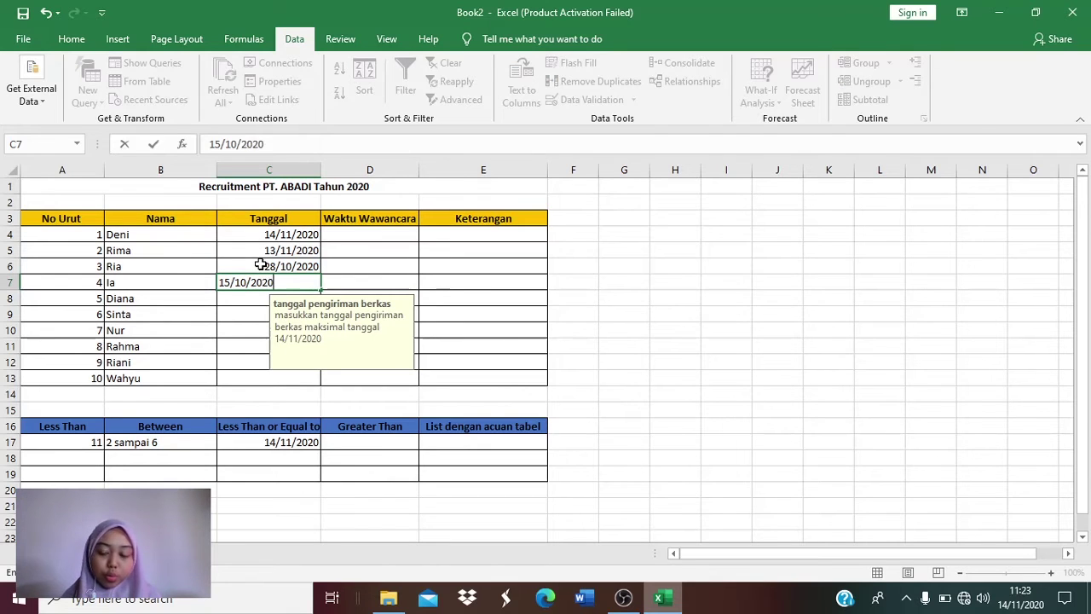
key("Return")
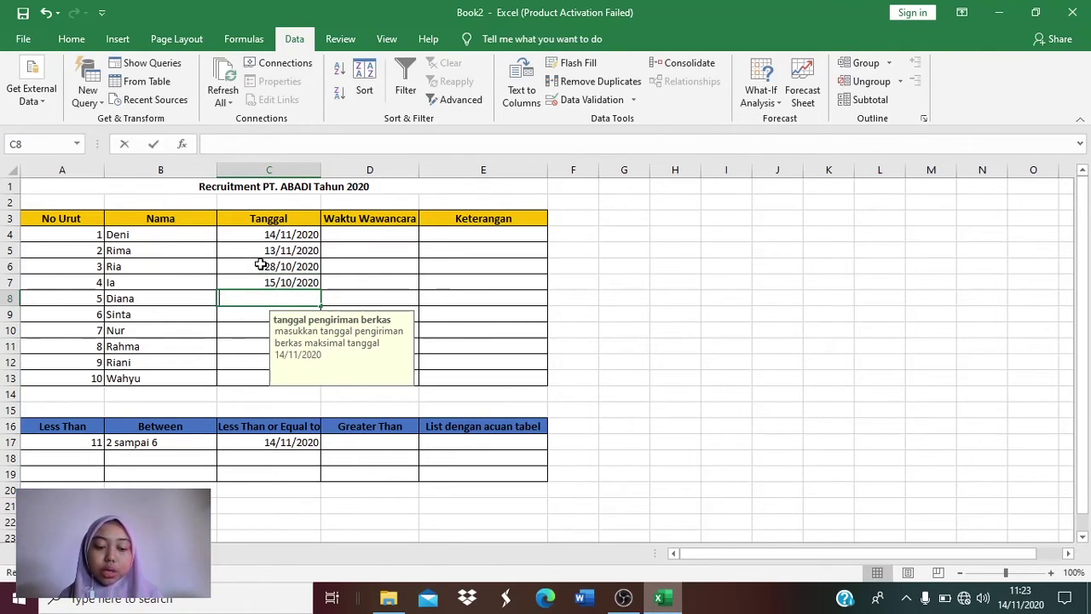
- Enter the dates 12/11/2020 in Tanggal cell C8 and 09/11/2020 in cell C9
type("12/")
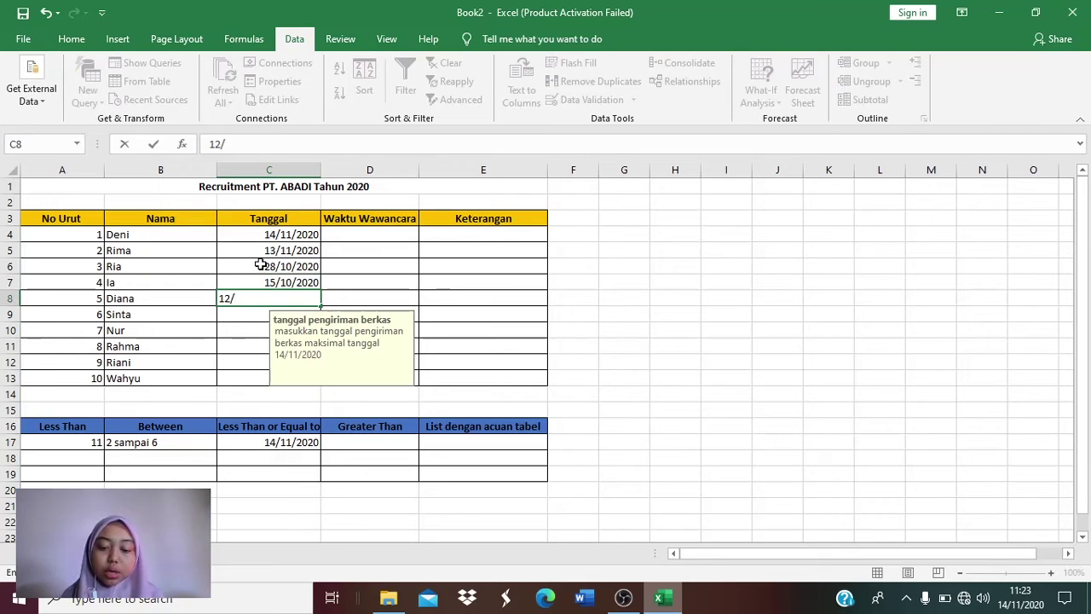
type("11/2020")
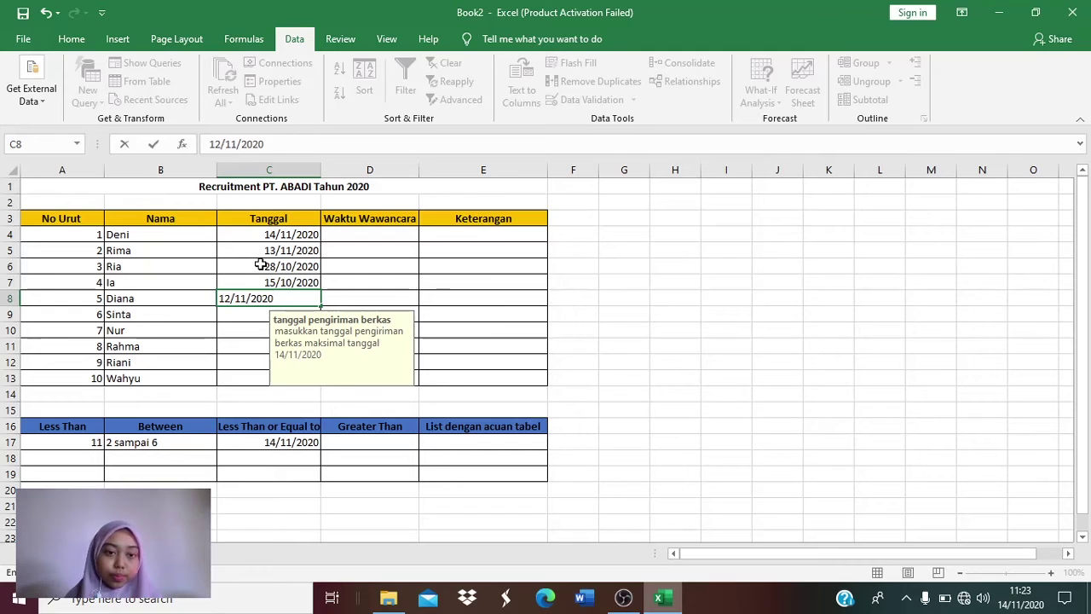
key("Return")
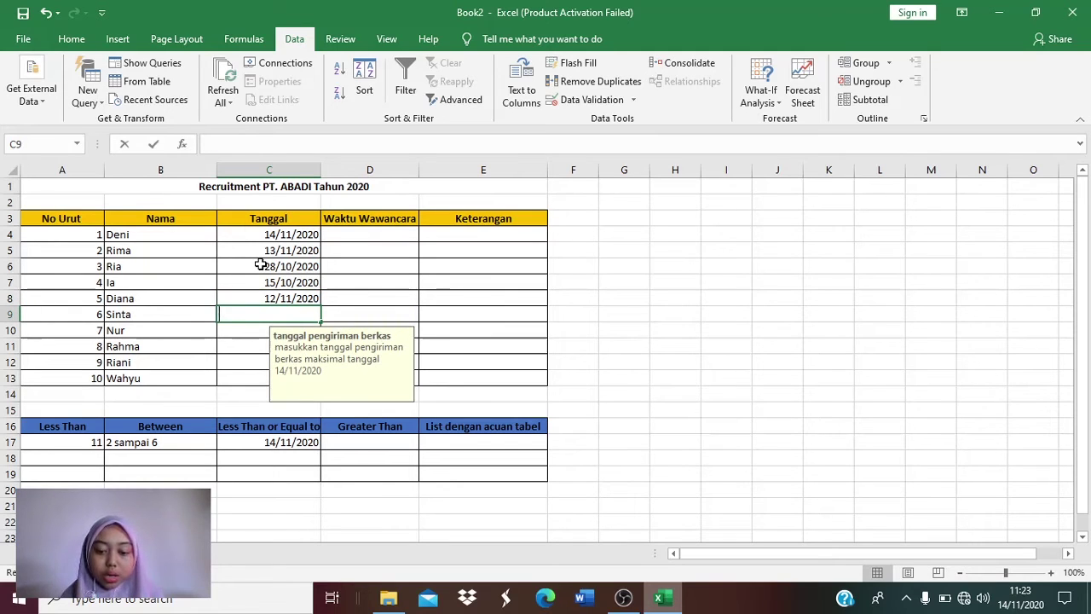
type("09/")
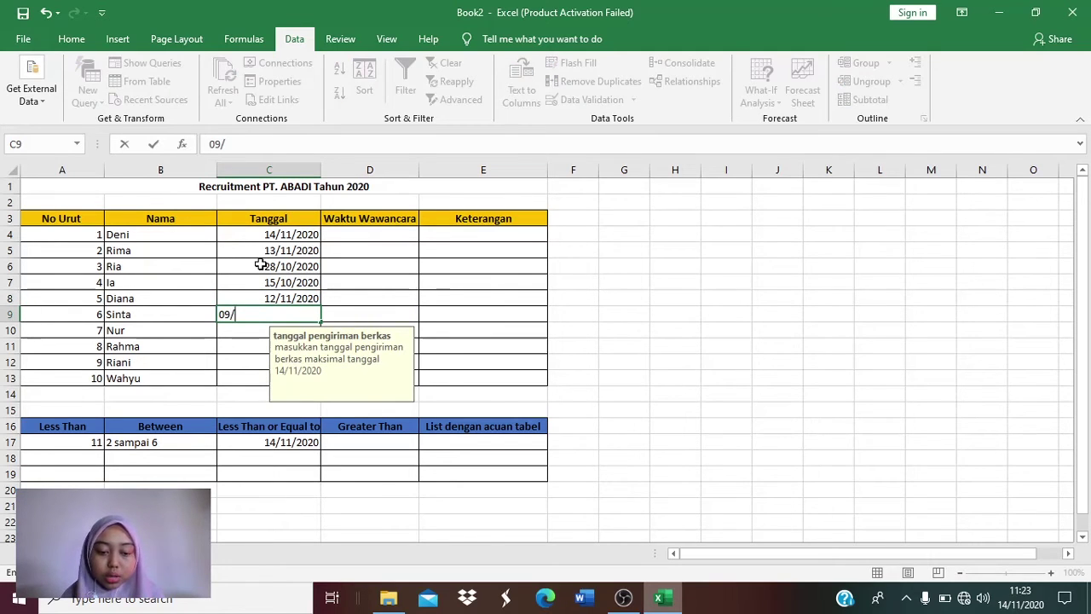
type("11/2020")
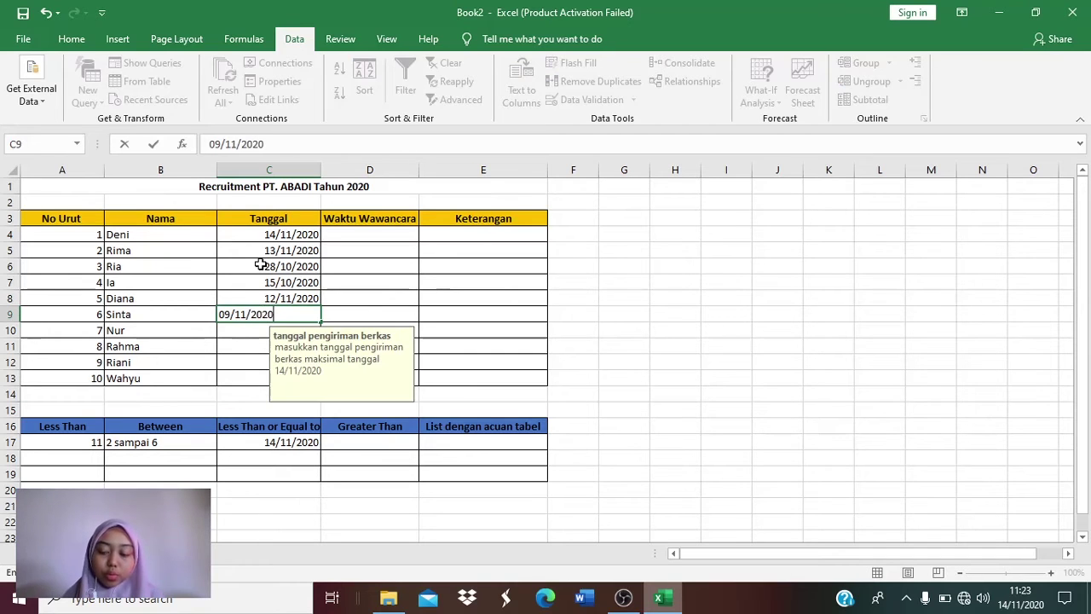
key("Return")
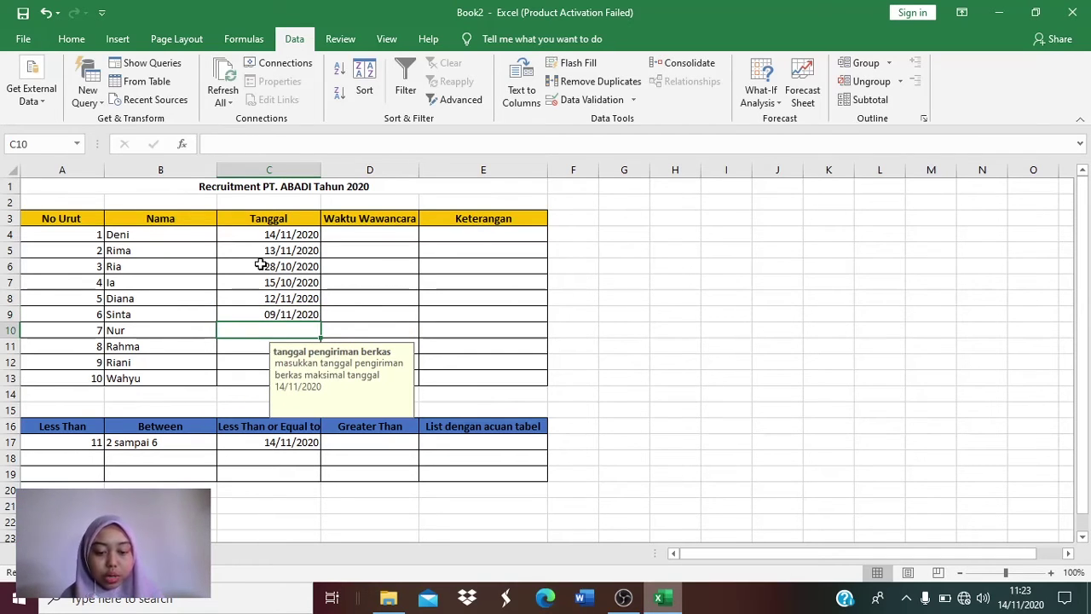
- Enter the date 30/09/2020 in Tanggal cell C10
type("30/")
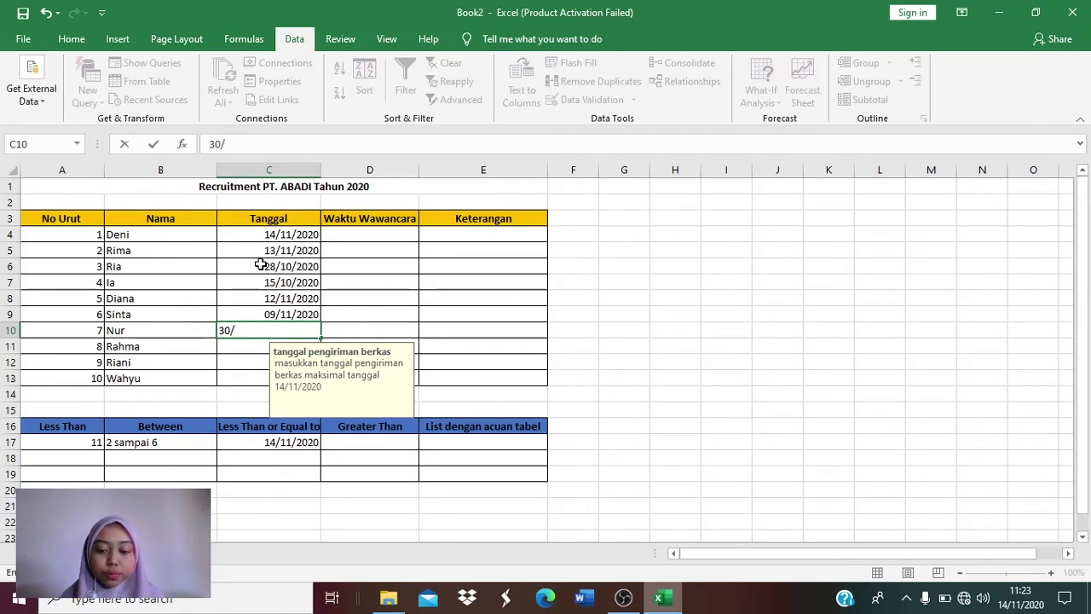
type("0")
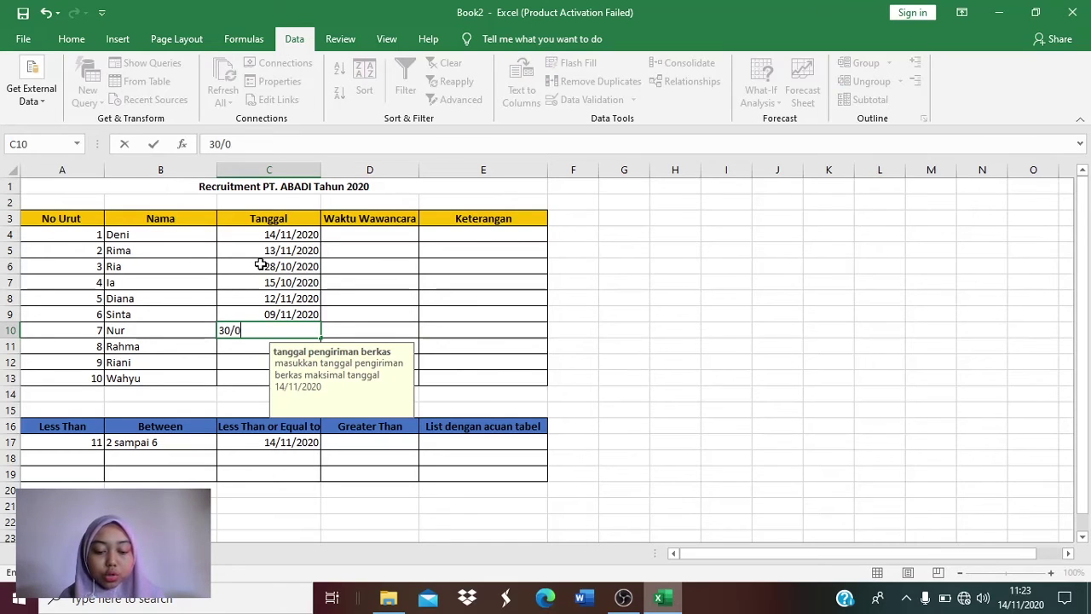
type("9")
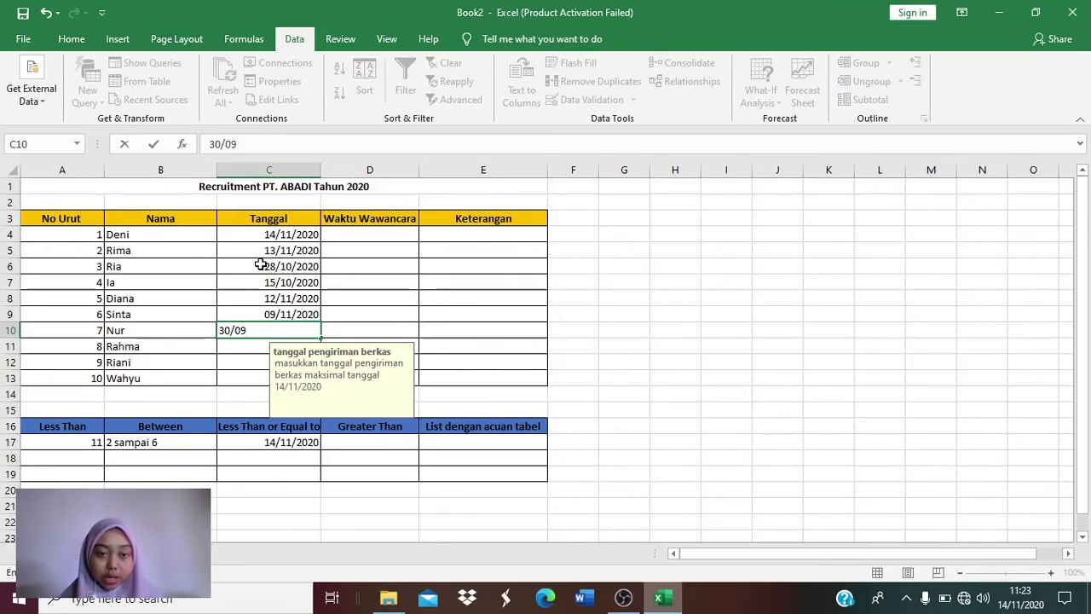
type("/2020")
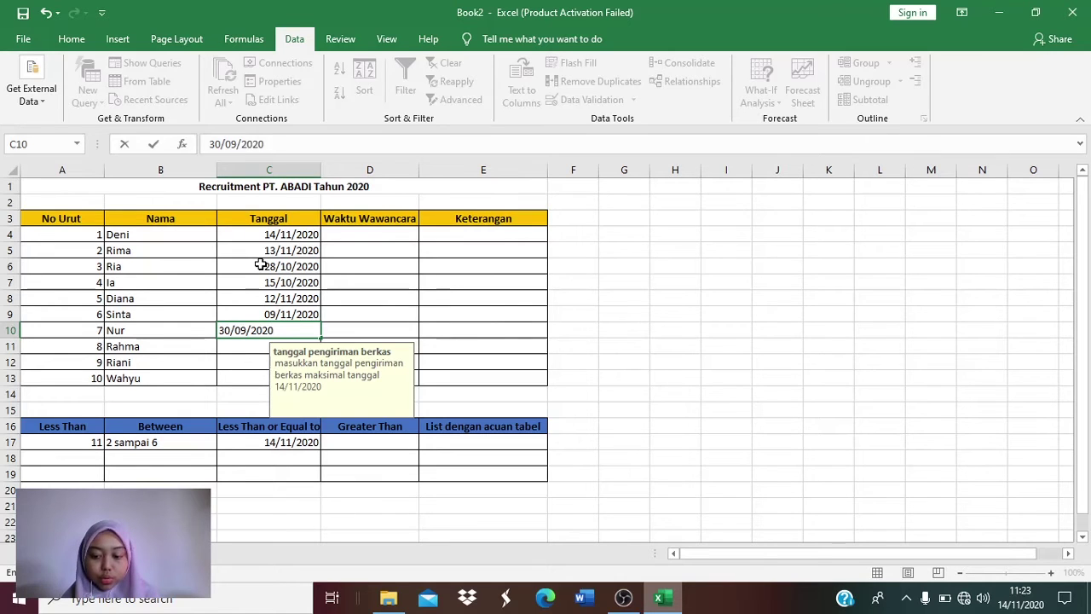
key("Return")
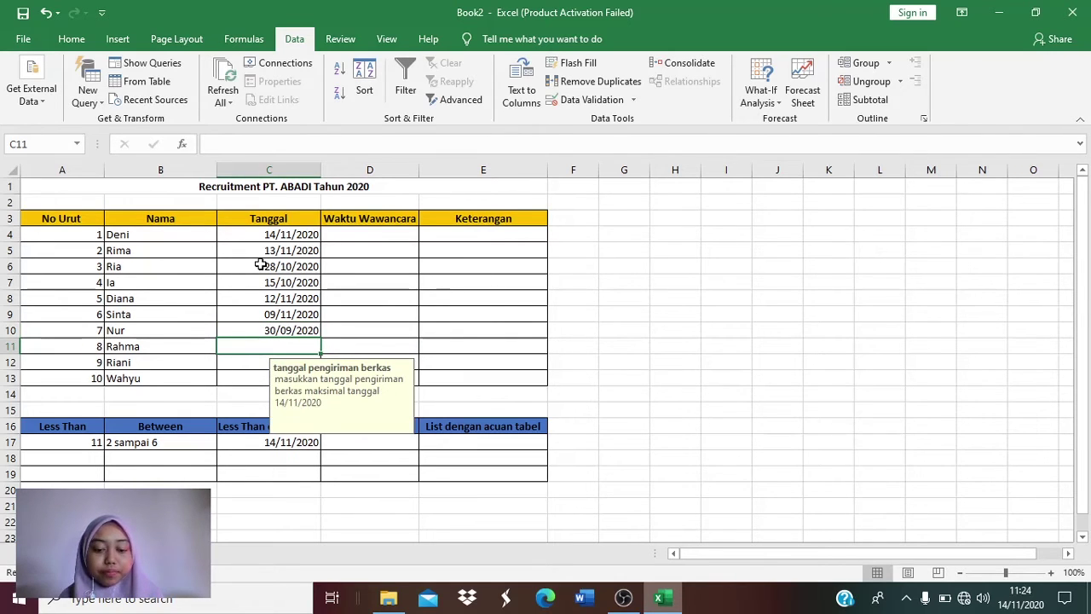
- Enter the dates 14/11/2020 in Tanggal cell C11 and 13/11/2020 in cell C12
type("14/")
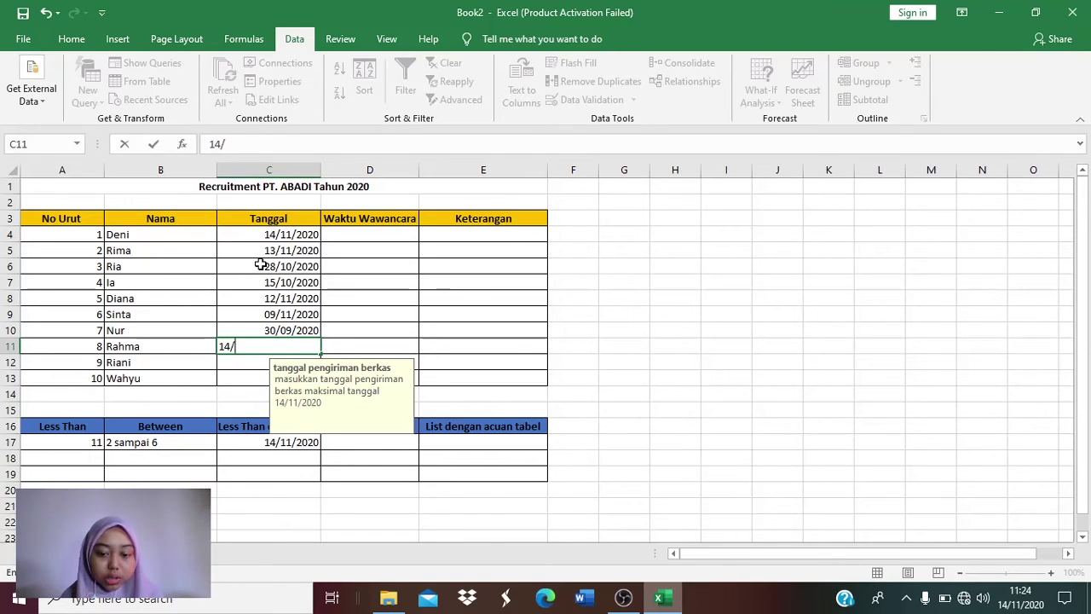
type("1")
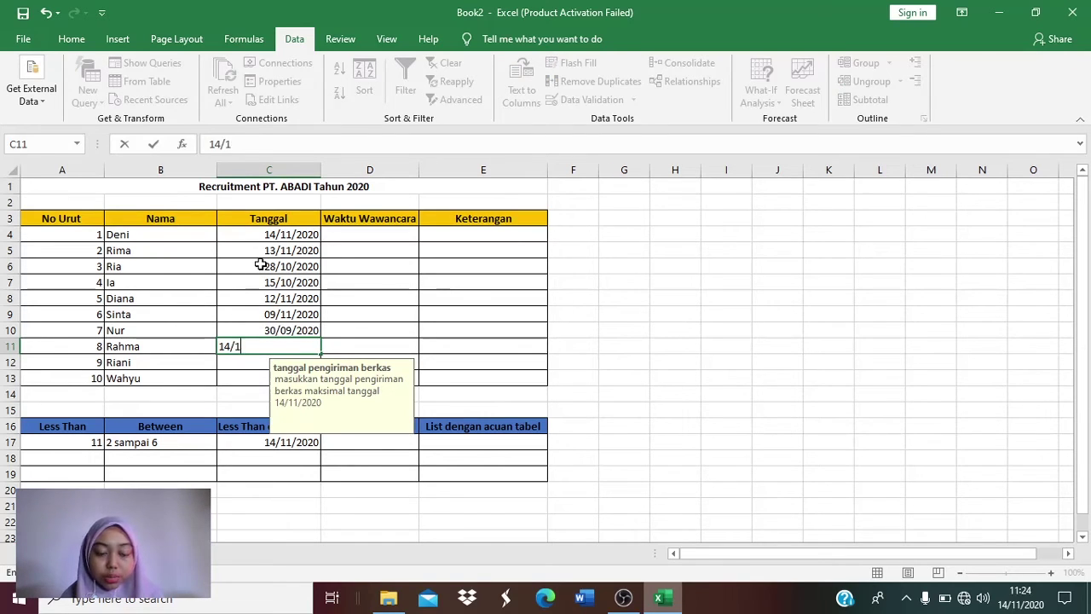
type("1/2020")
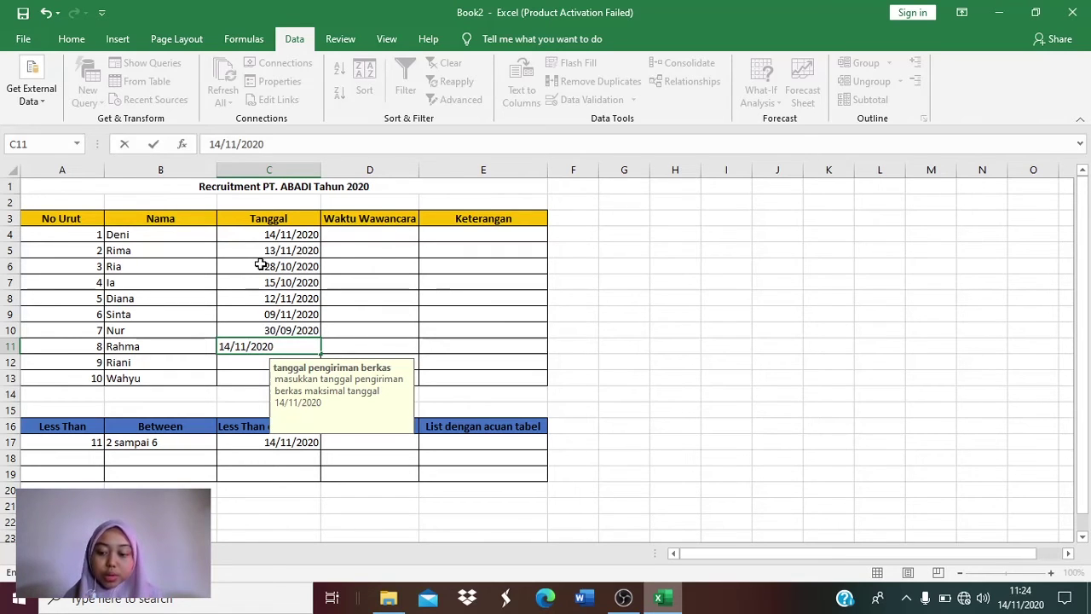
key("Return")
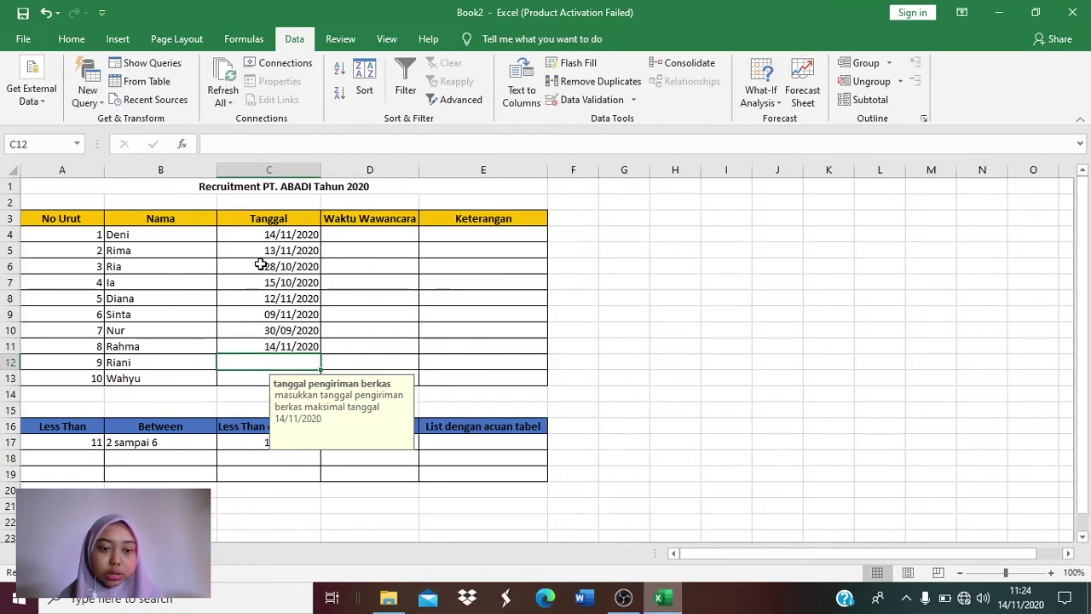
type("13/")
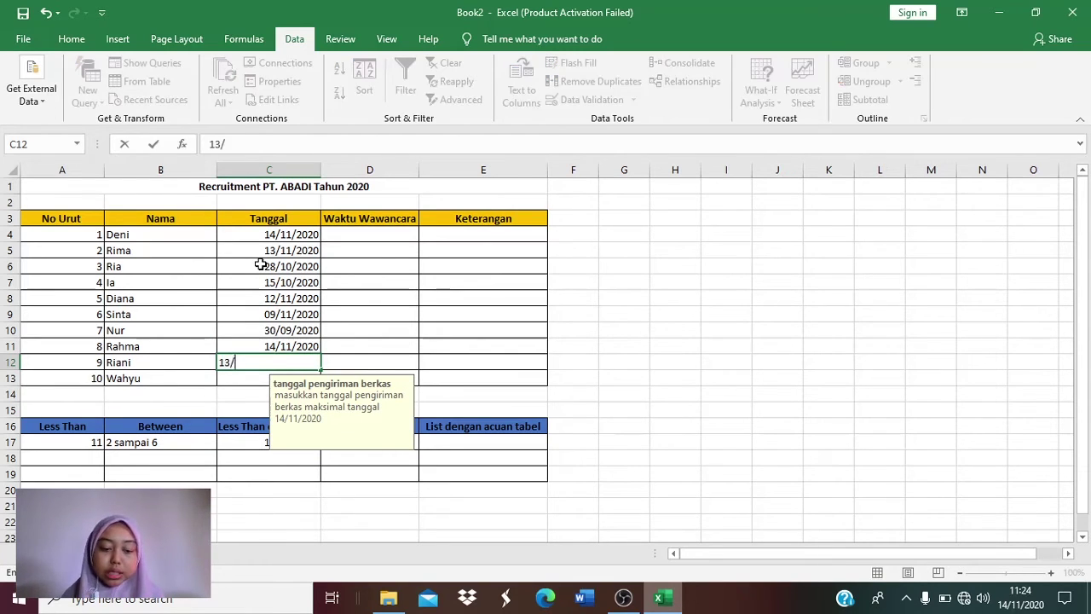
type("11/2020")
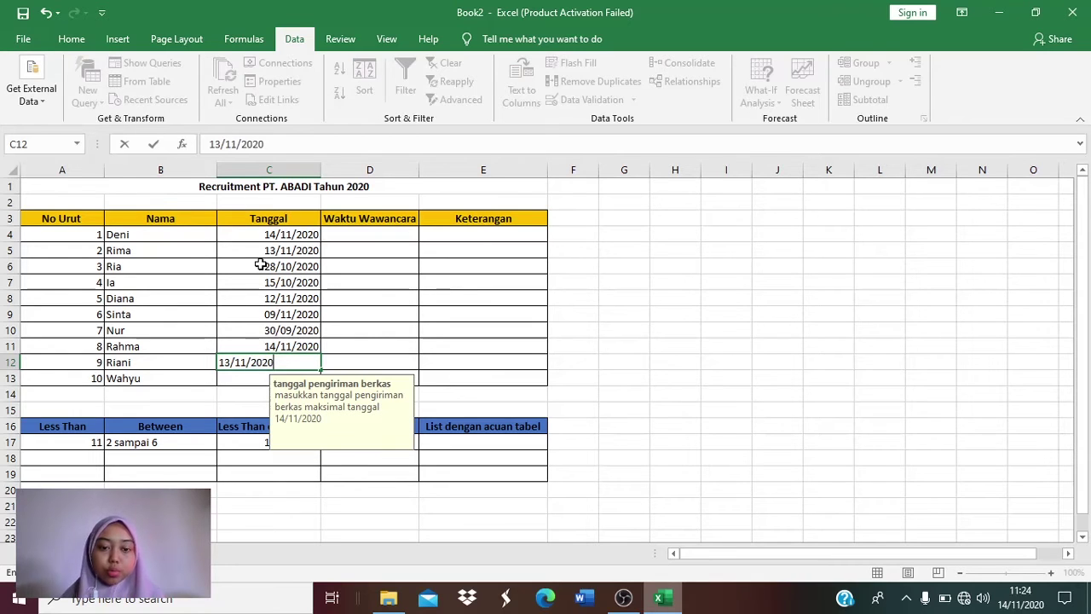
key("Return")
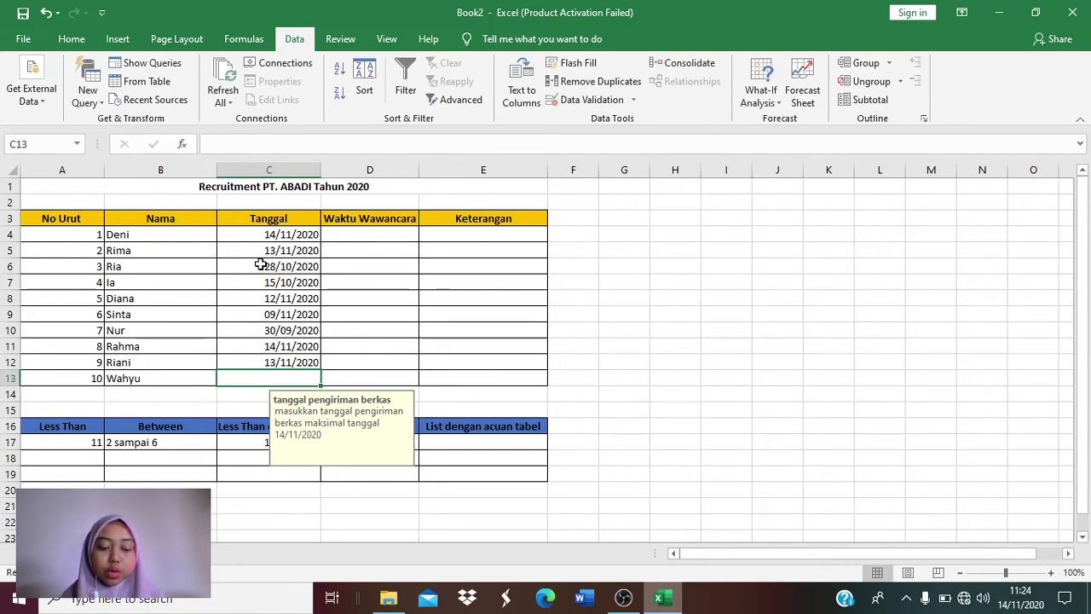
- Test the date rule by trying to enter 16/11/2020 in Tanggal cell C13, and dismiss the error alert
type("16")
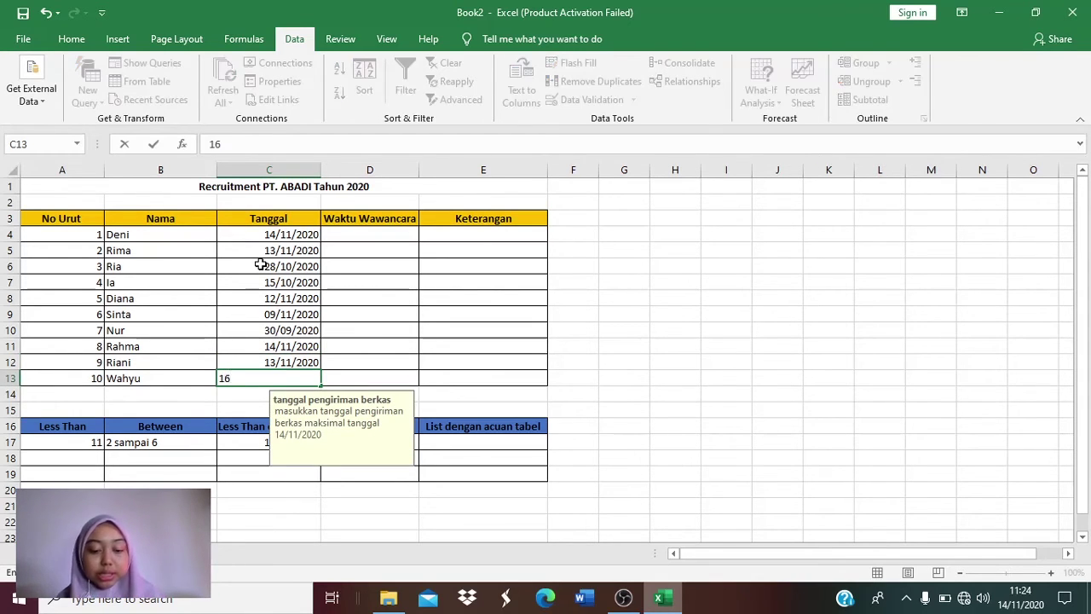
type("/11/2020")
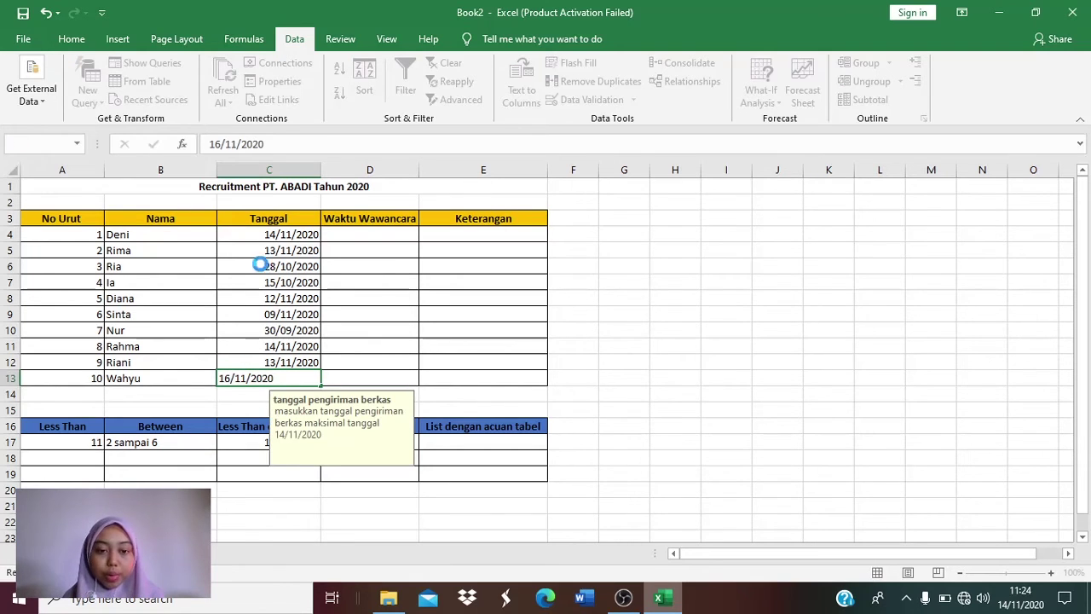
key("Return")
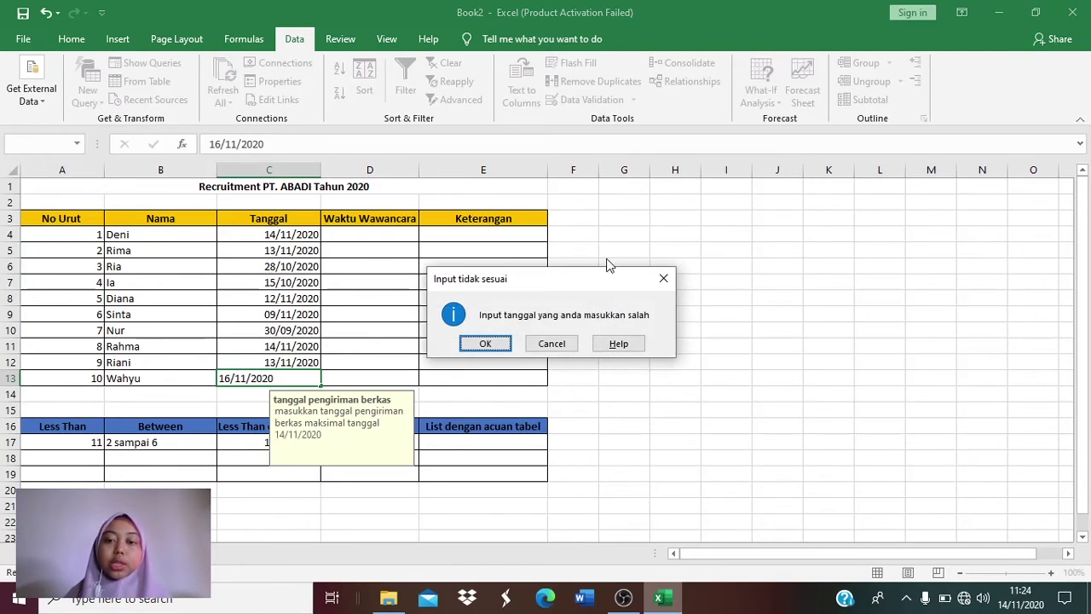
left_click(663, 278)
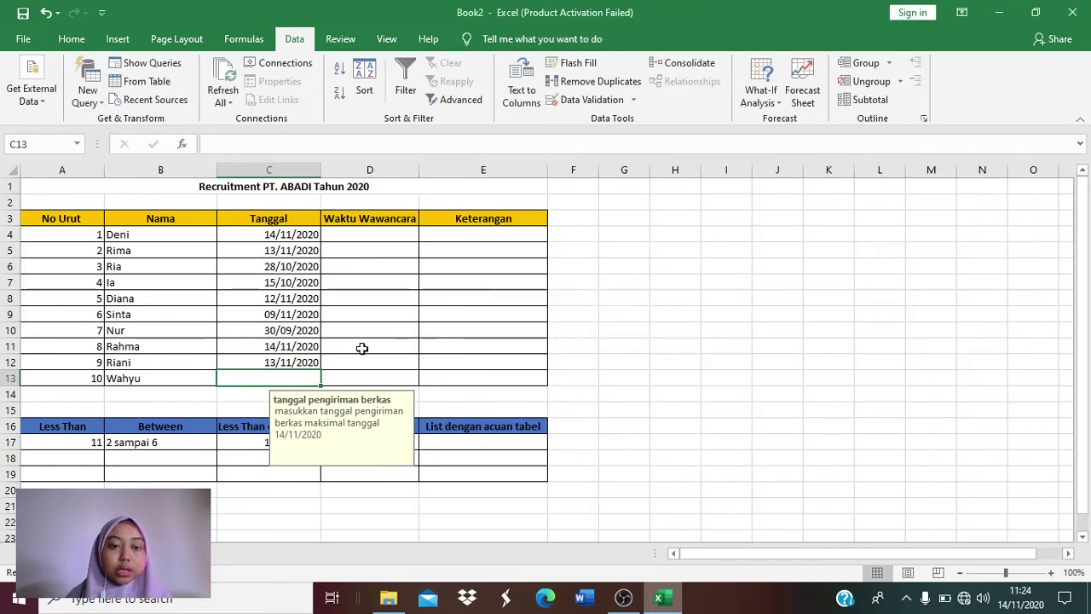
- Enter the date 17/10/2020 in Tanggal cell C13
type("17")
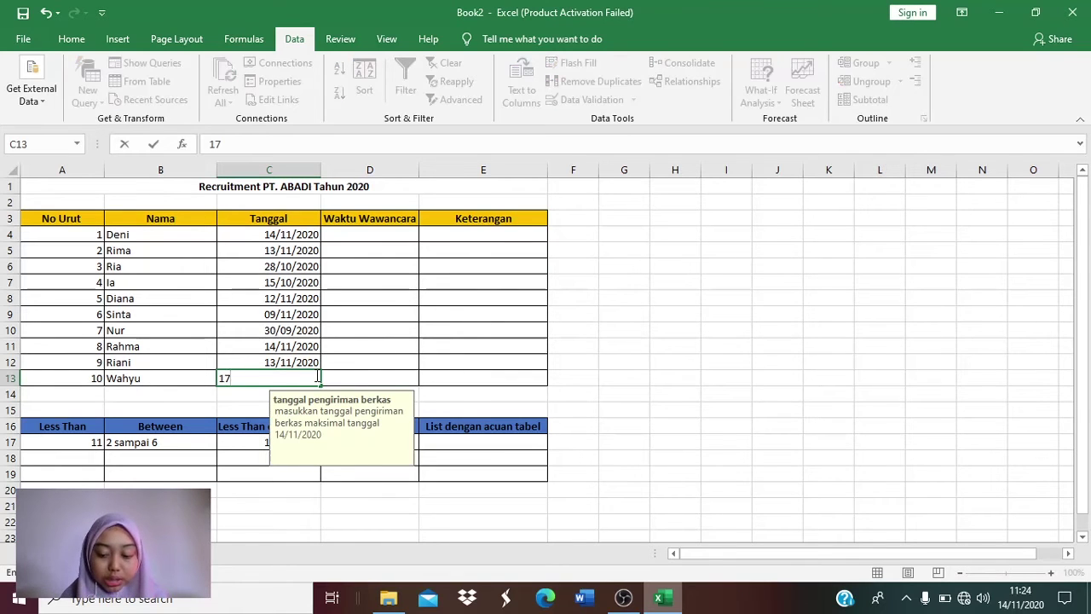
type("/1")
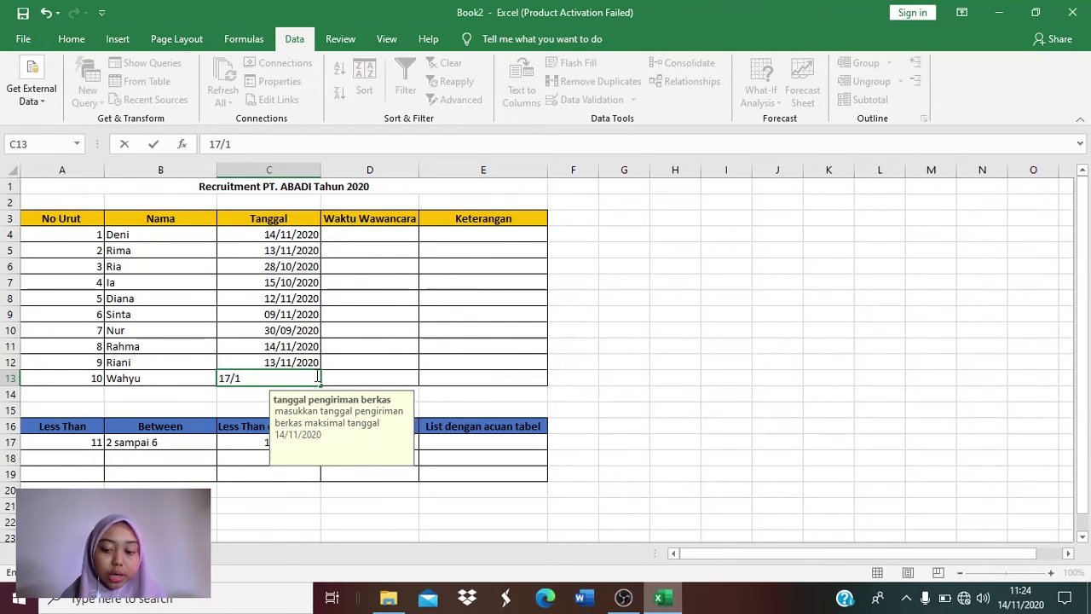
type("0/2020")
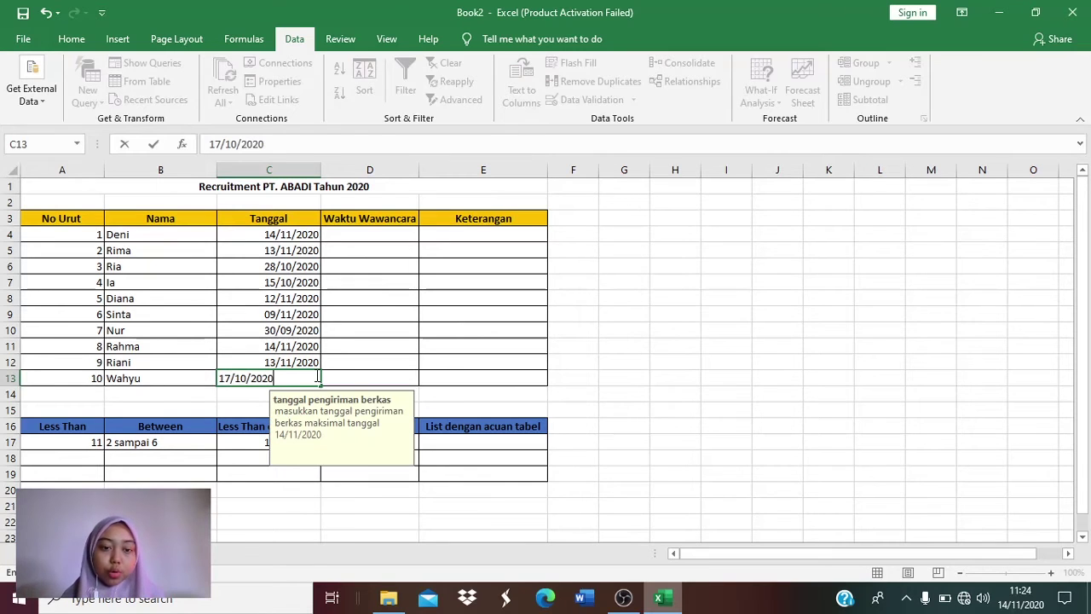
key("Return")
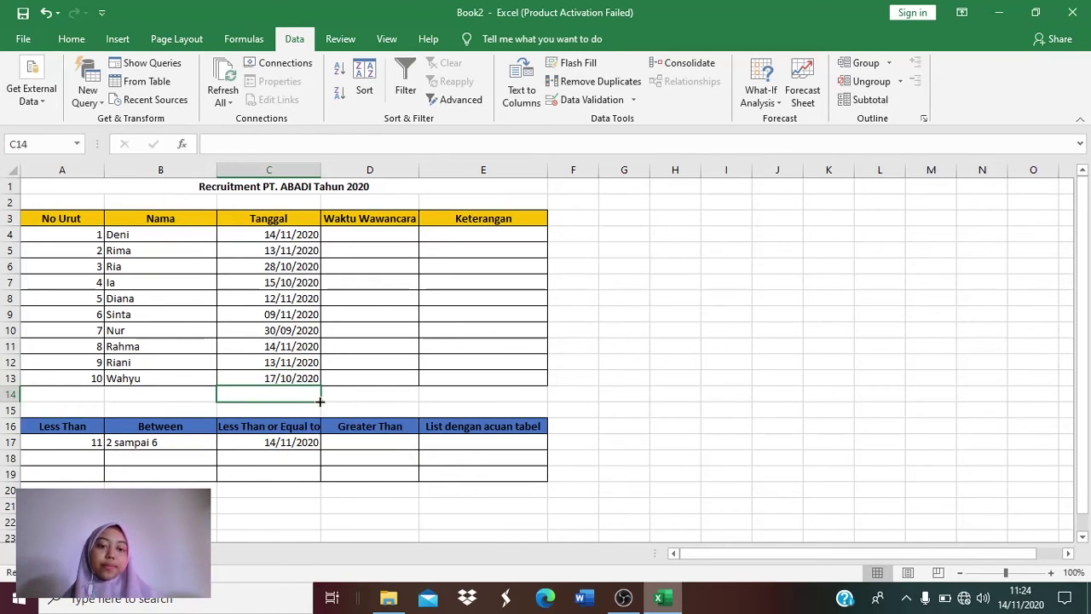
- Define a data validation rule for Waktu Wawancara cells D4:D13 that allows only times greater than 09:00
left_click(375, 234)
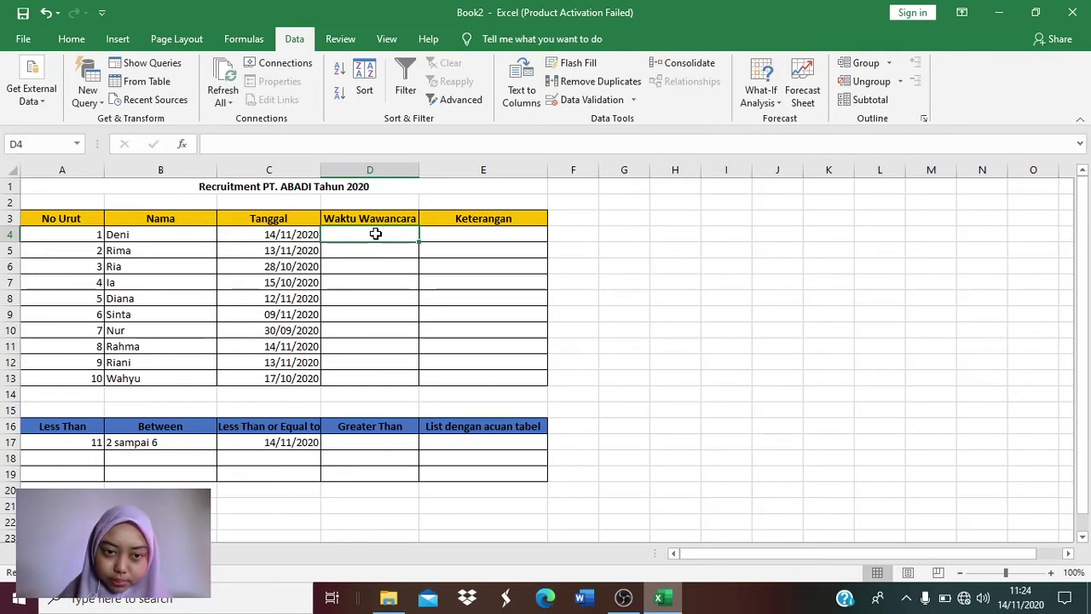
left_click_drag(373, 234, 378, 377)
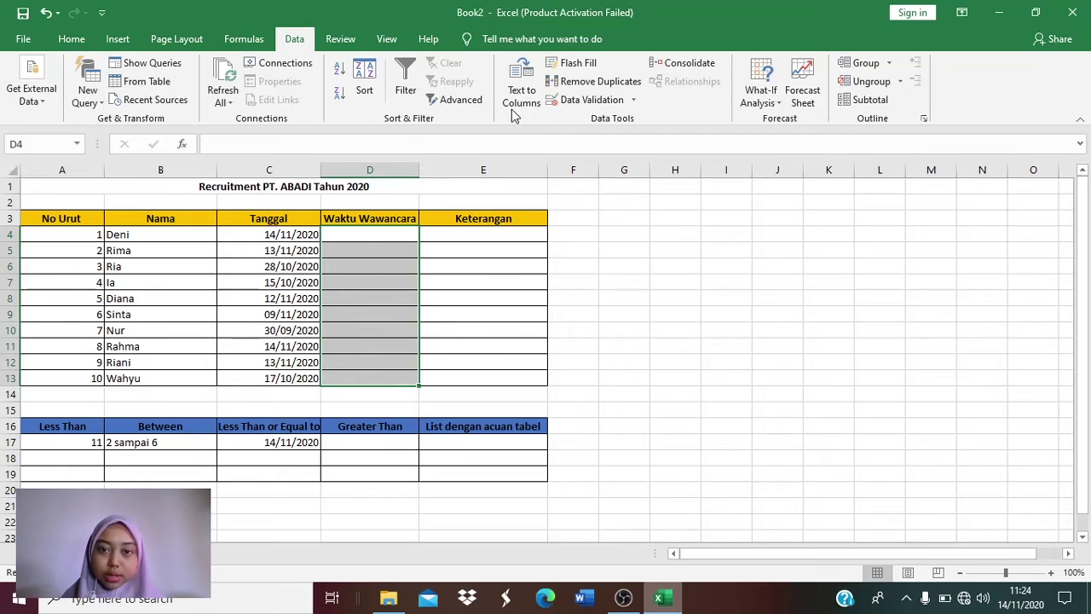
left_click(612, 100)
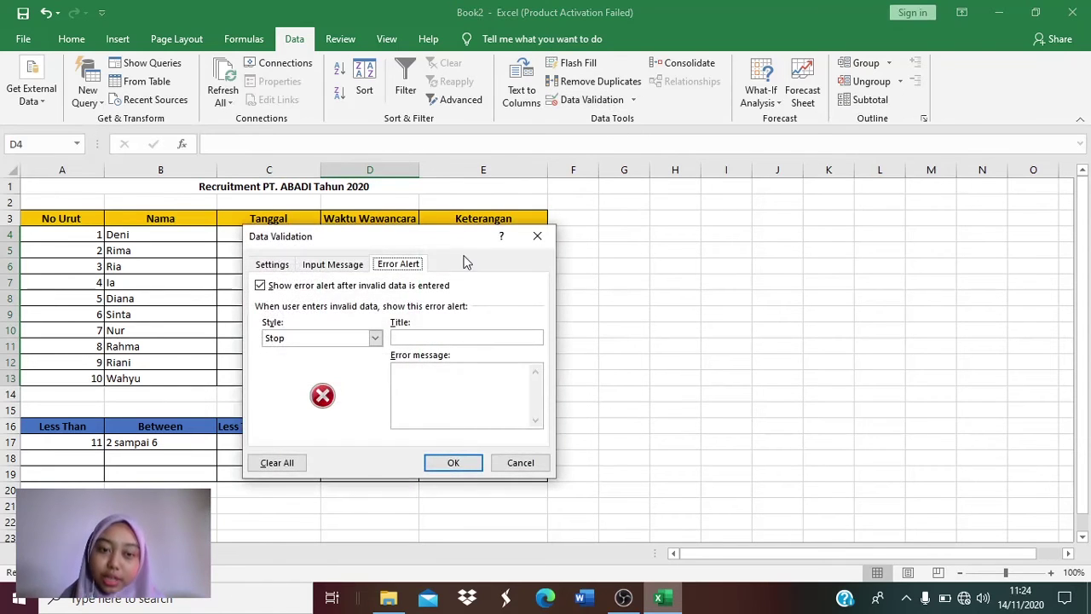
left_click(272, 264)
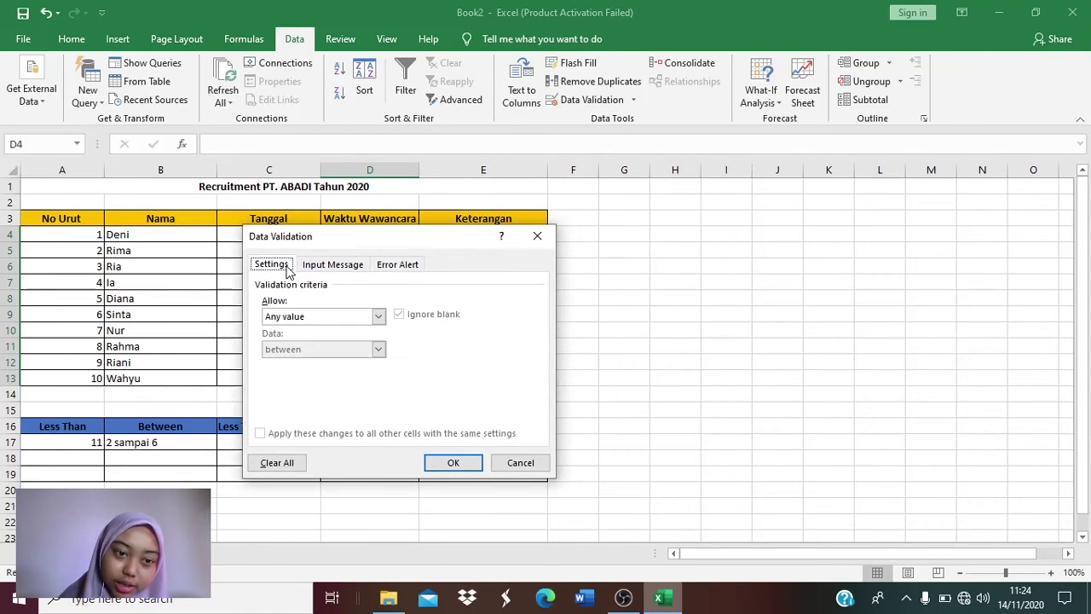
left_click(378, 317)
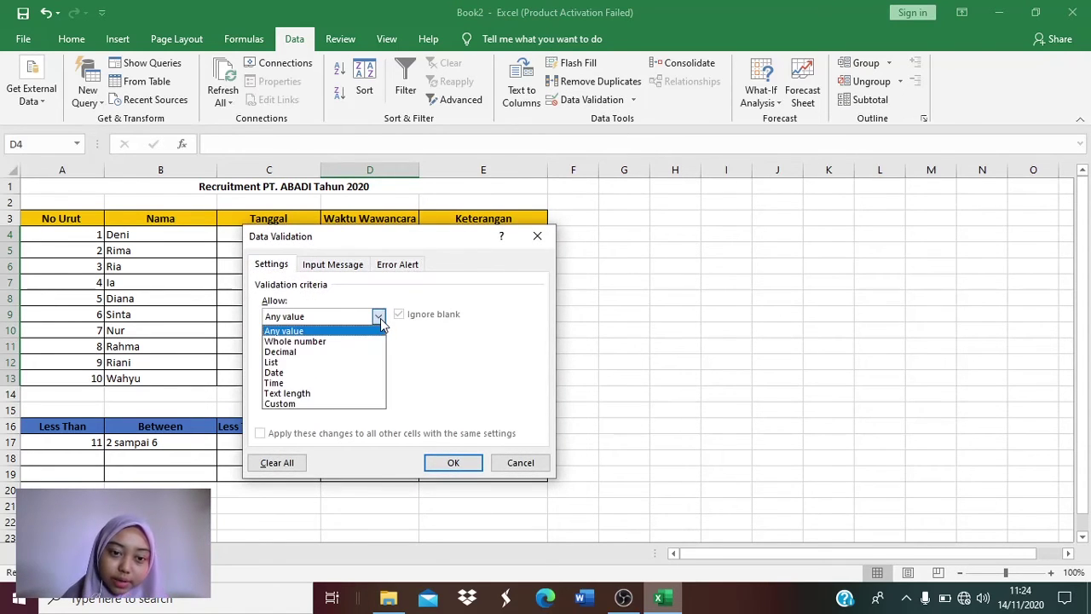
left_click(341, 383)
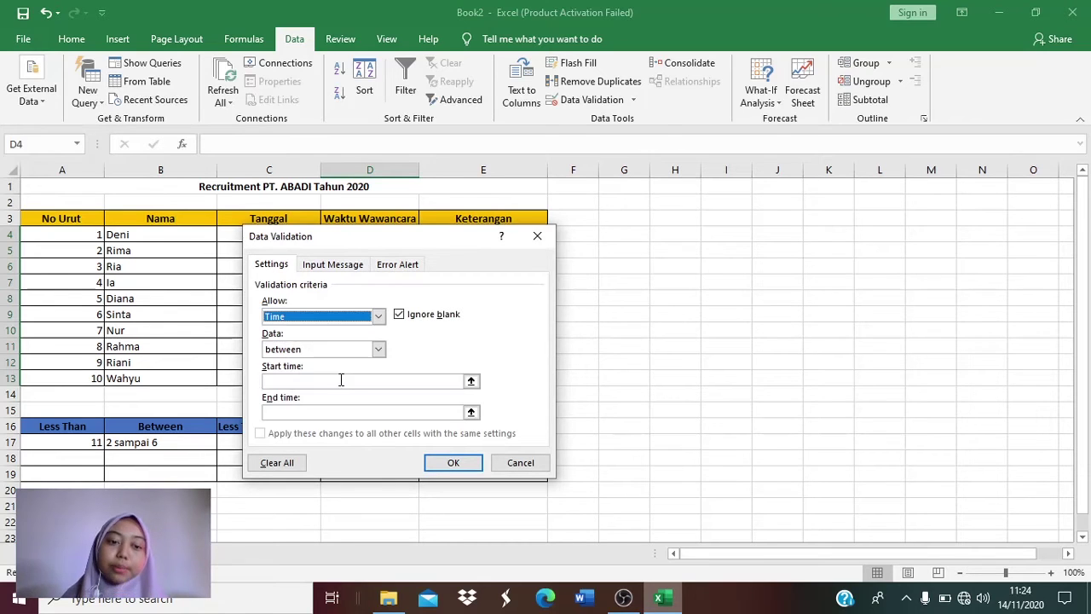
left_click(379, 350)
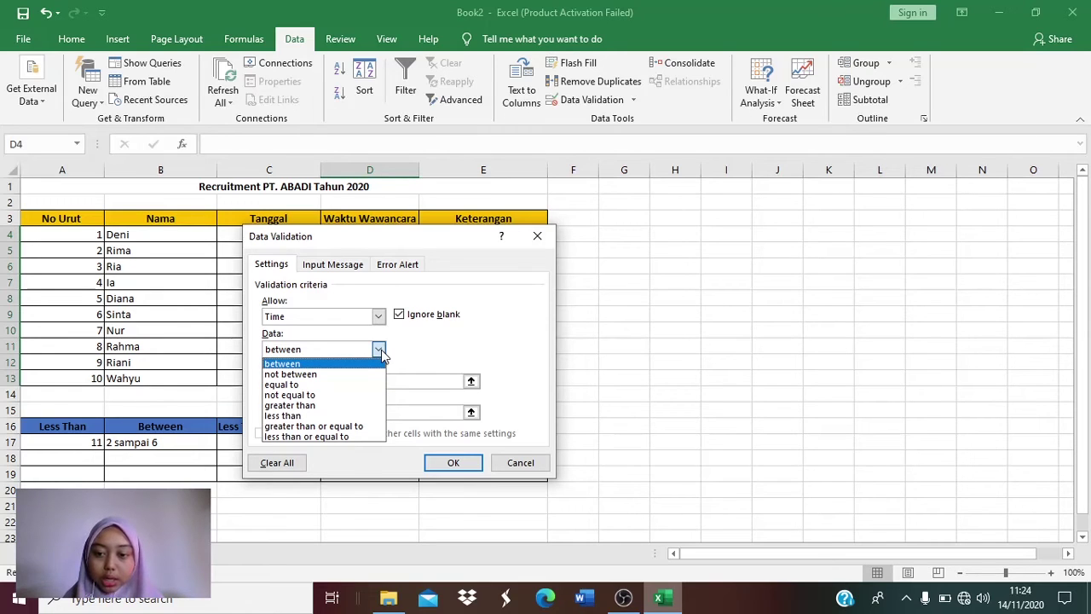
left_click(339, 406)
left_click(345, 381)
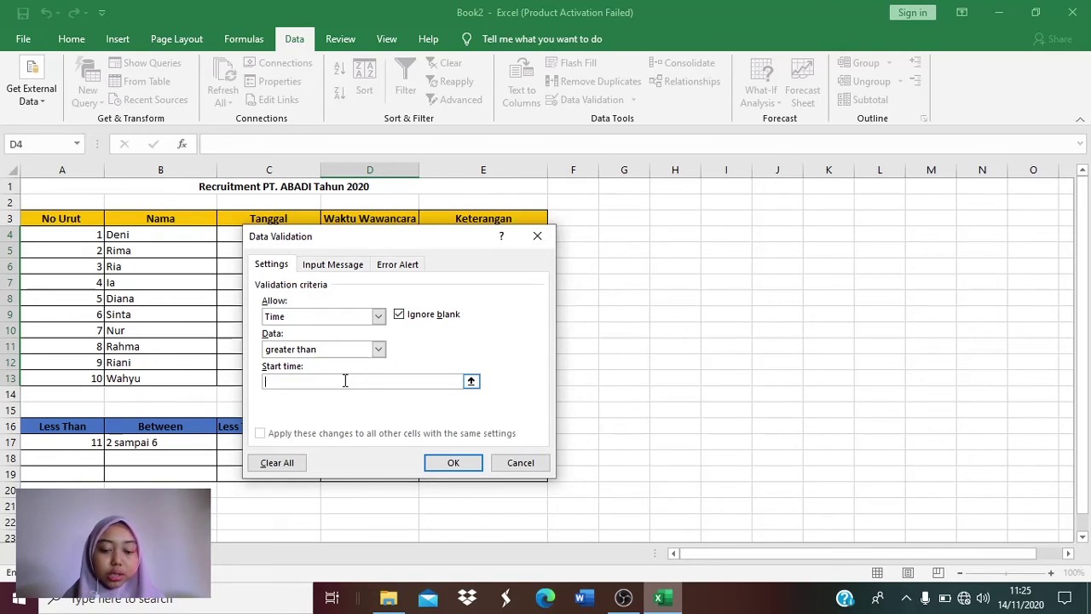
type("09")
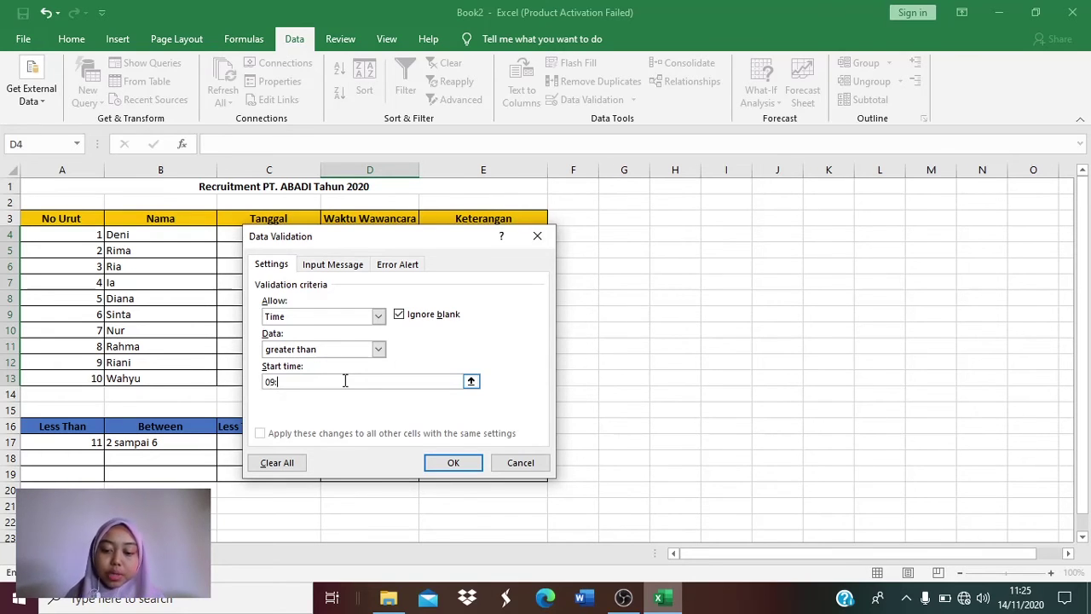
type(":00")
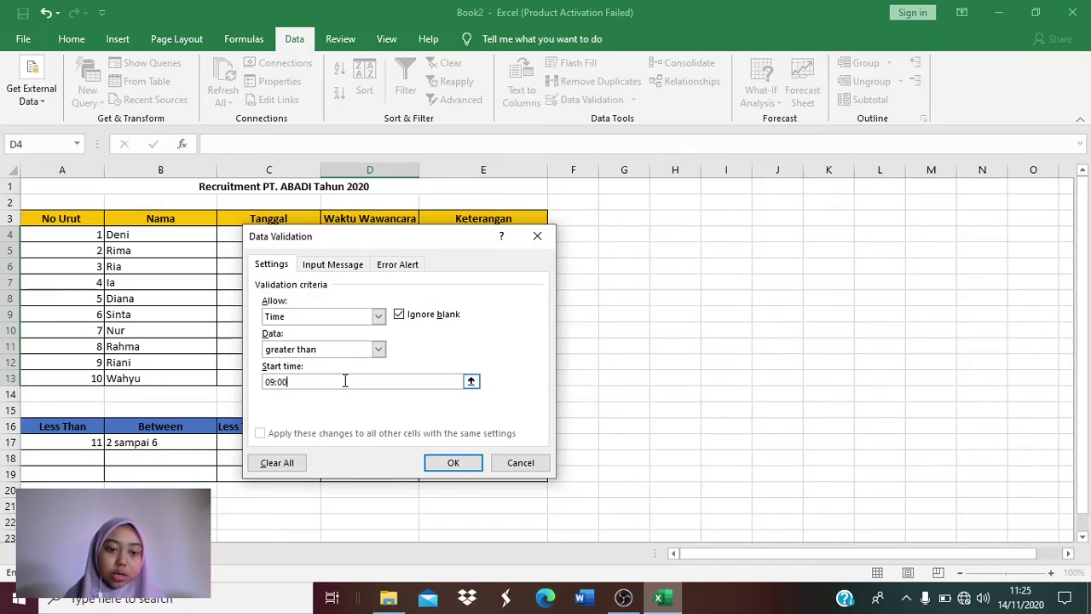
- Add an input message titled "waktu wawancara" with the text "masukkan waktu wawancara diatas jam 09:00"
left_click(337, 266)
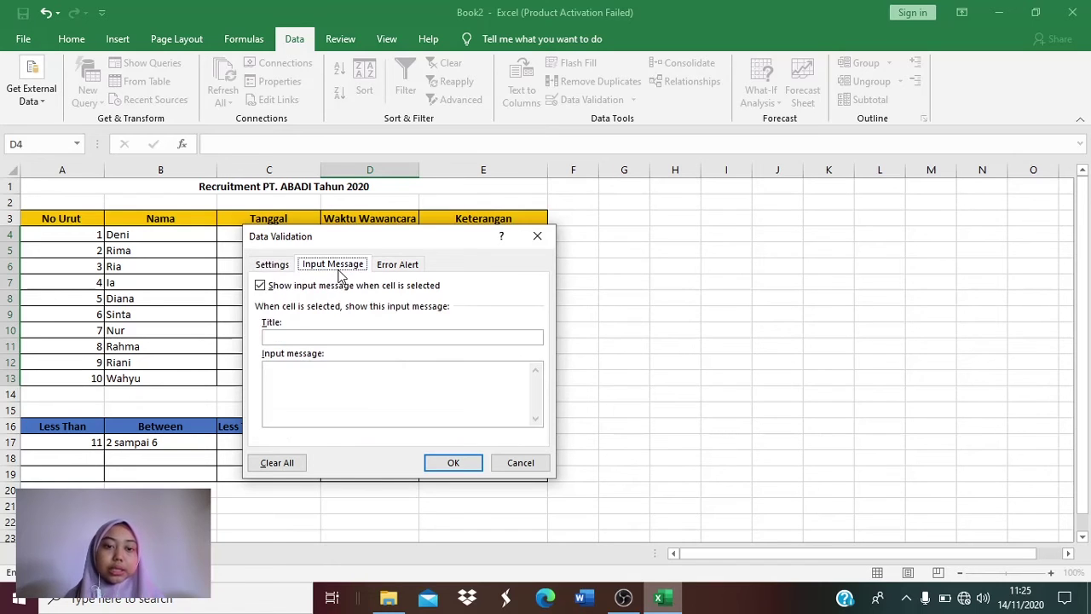
left_click(338, 334)
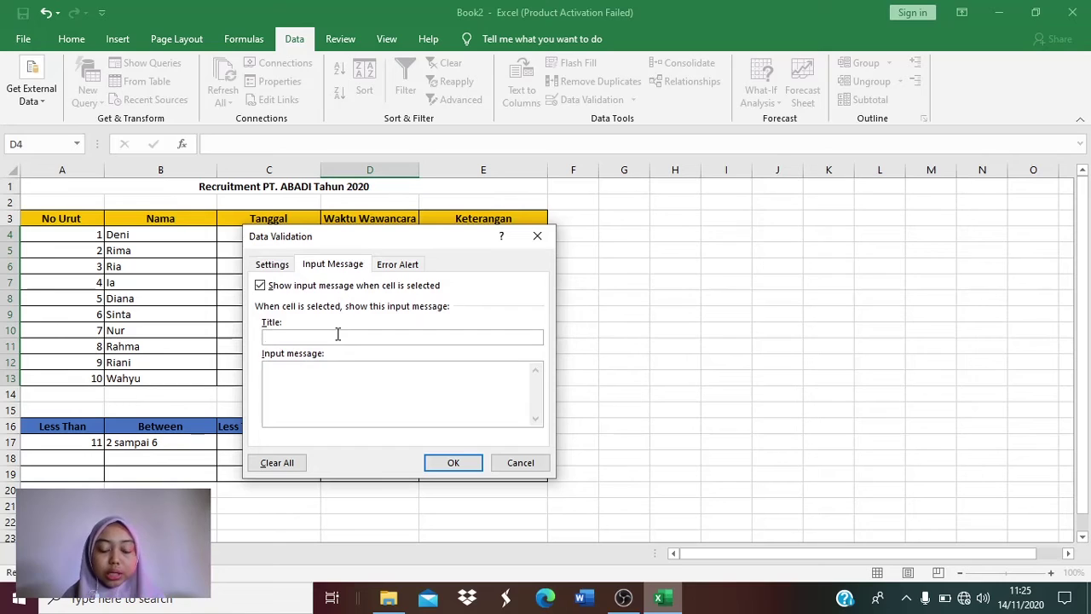
type("waktu")
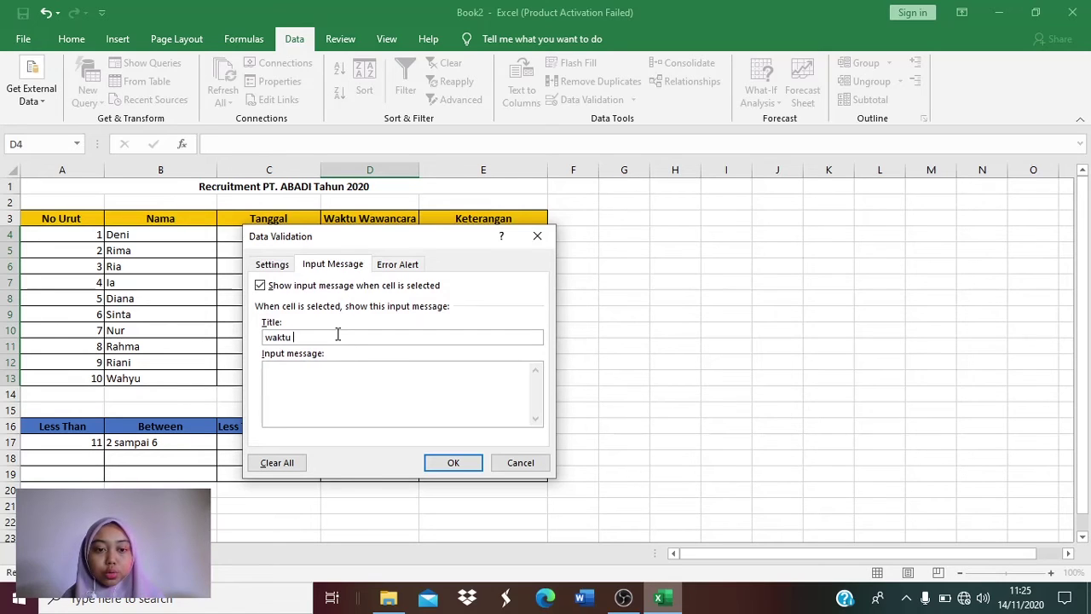
type(" wawancara")
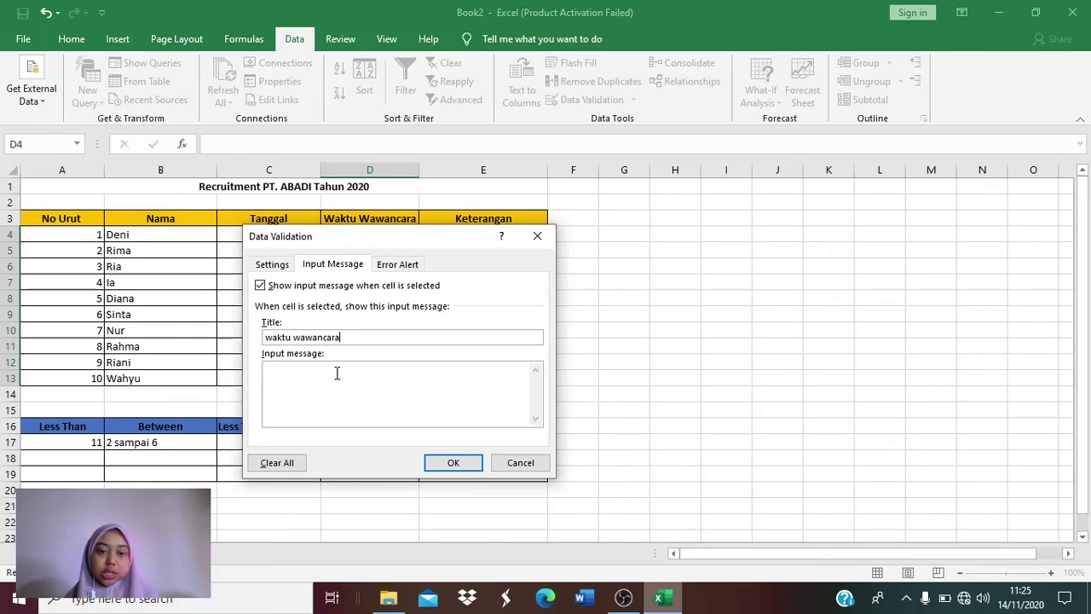
left_click(336, 375)
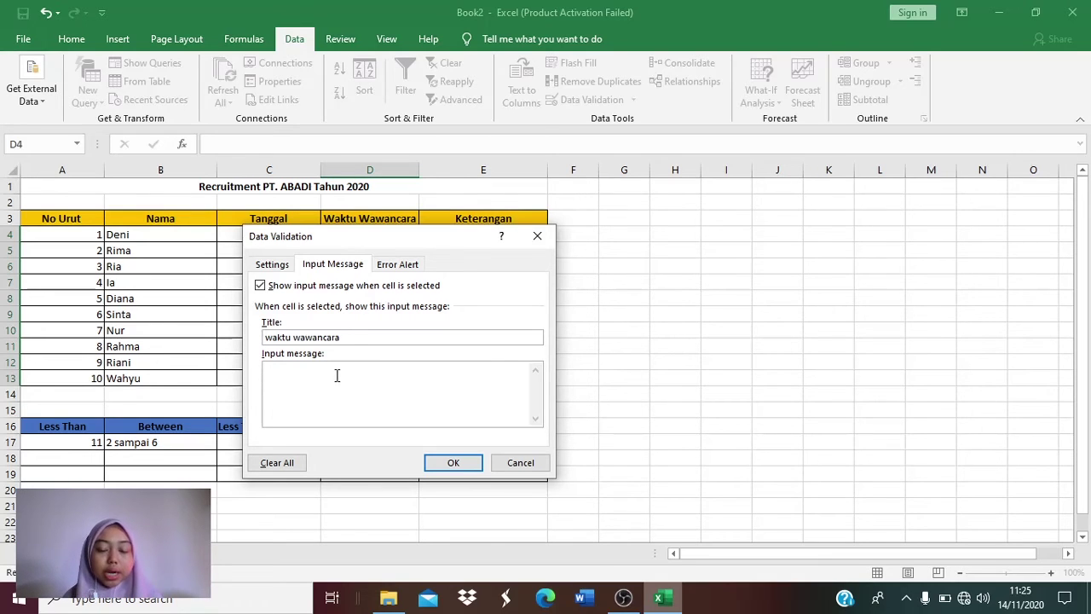
type("masukkan w")
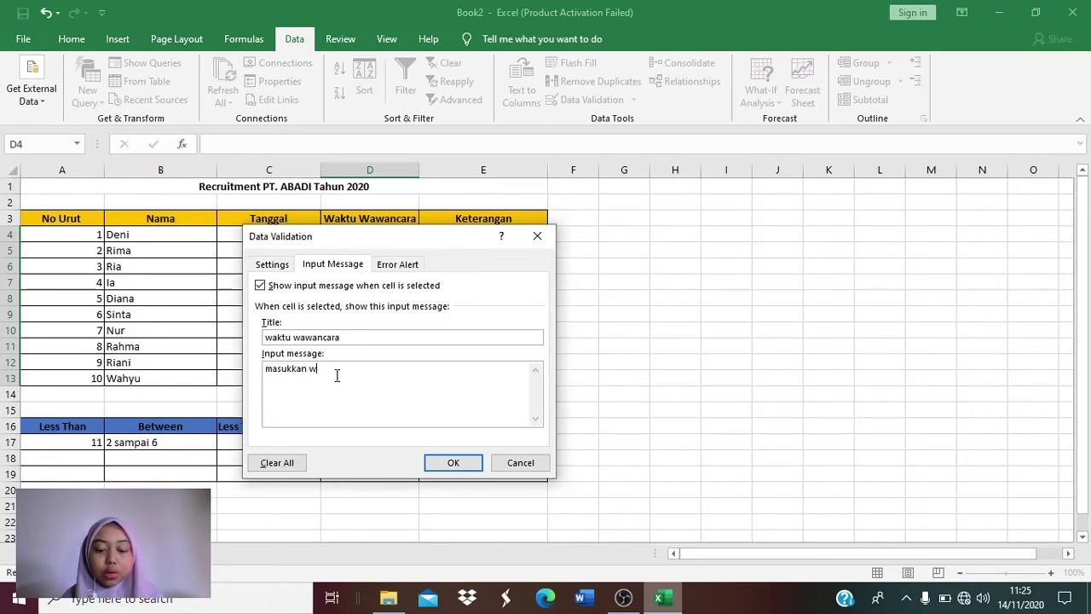
type("aktu wawanc")
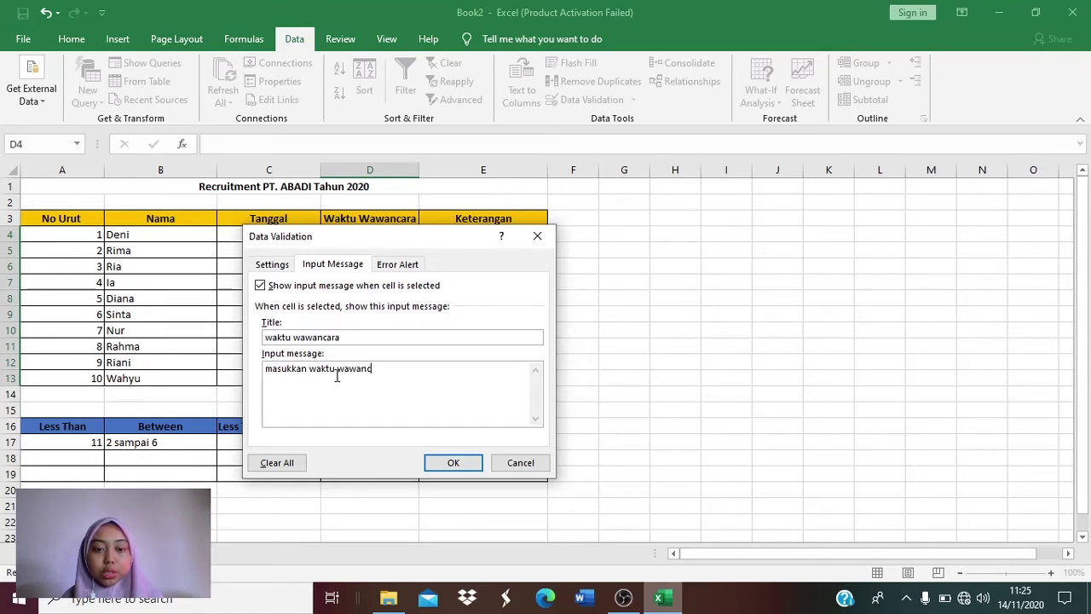
type("ara ")
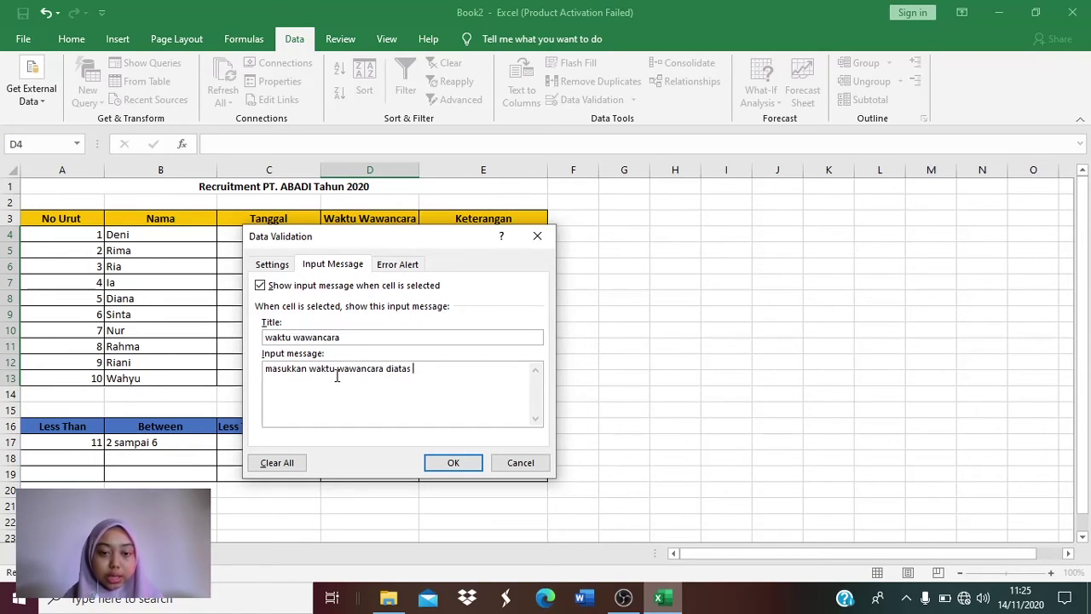
type("diatas jam 09")
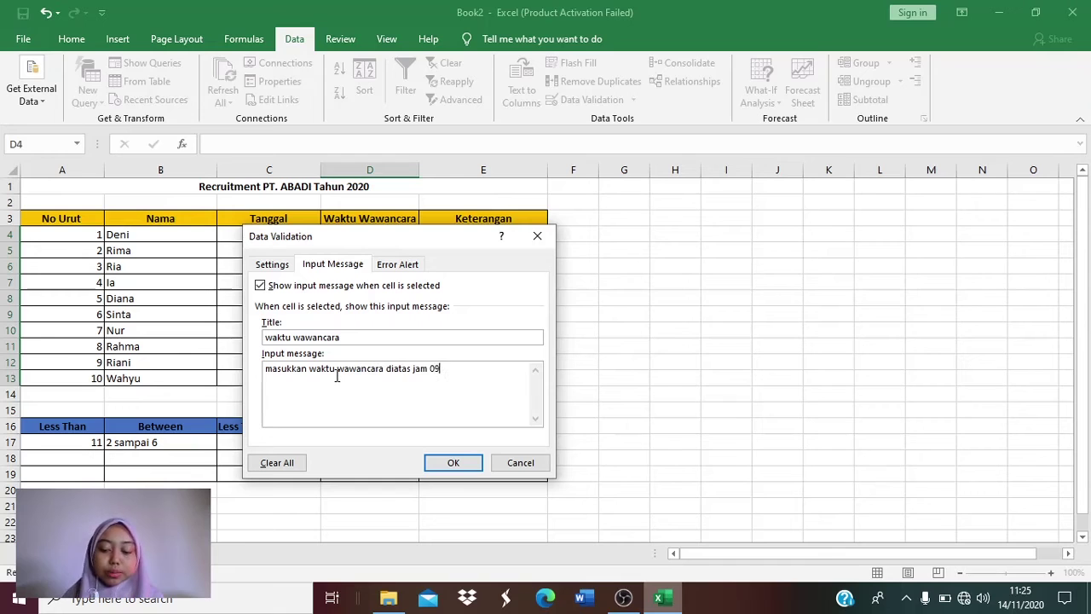
type(":00")
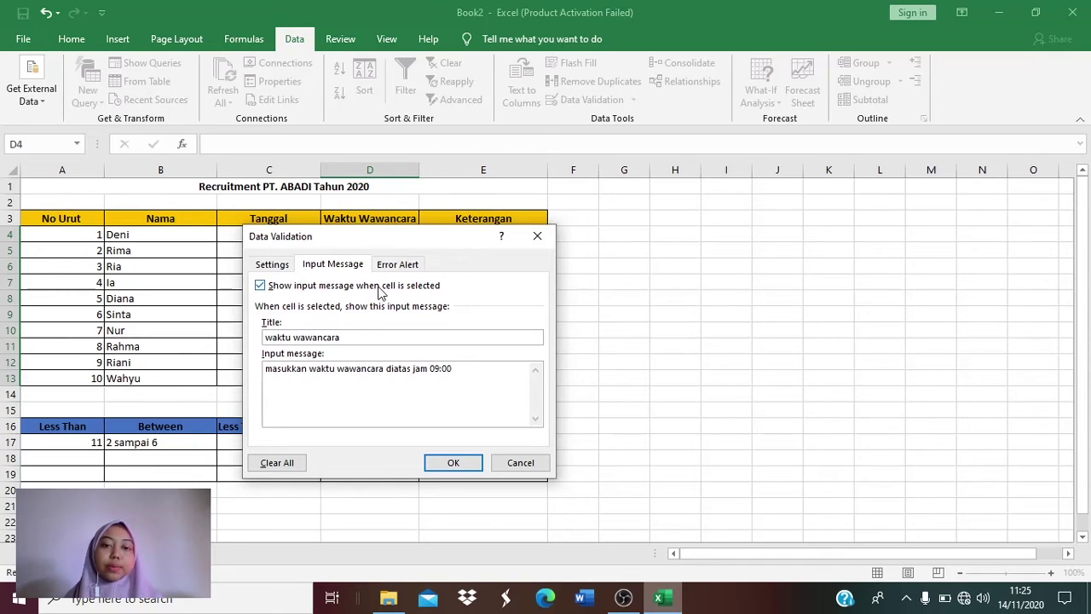
- Set the error alert style to Information and its title to "Input tidak sesuai"
left_click(397, 264)
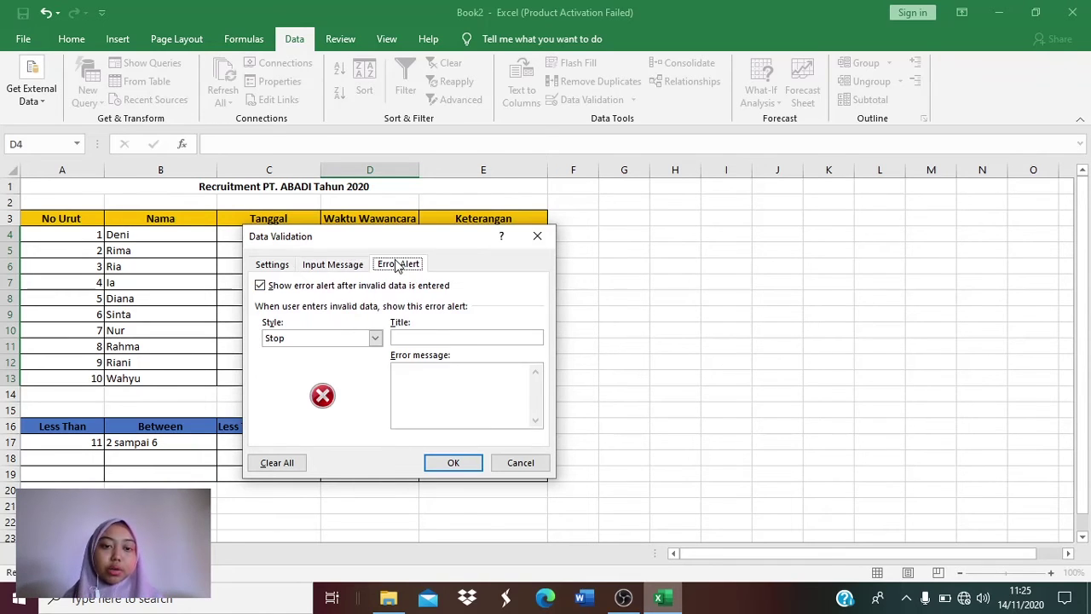
left_click(375, 337)
left_click(361, 375)
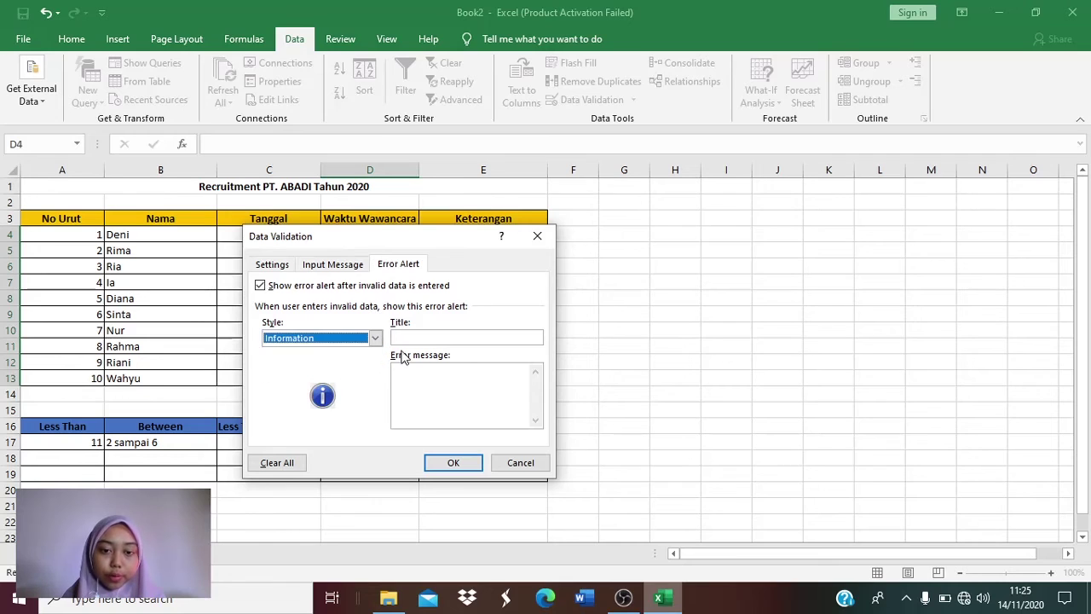
left_click(427, 336)
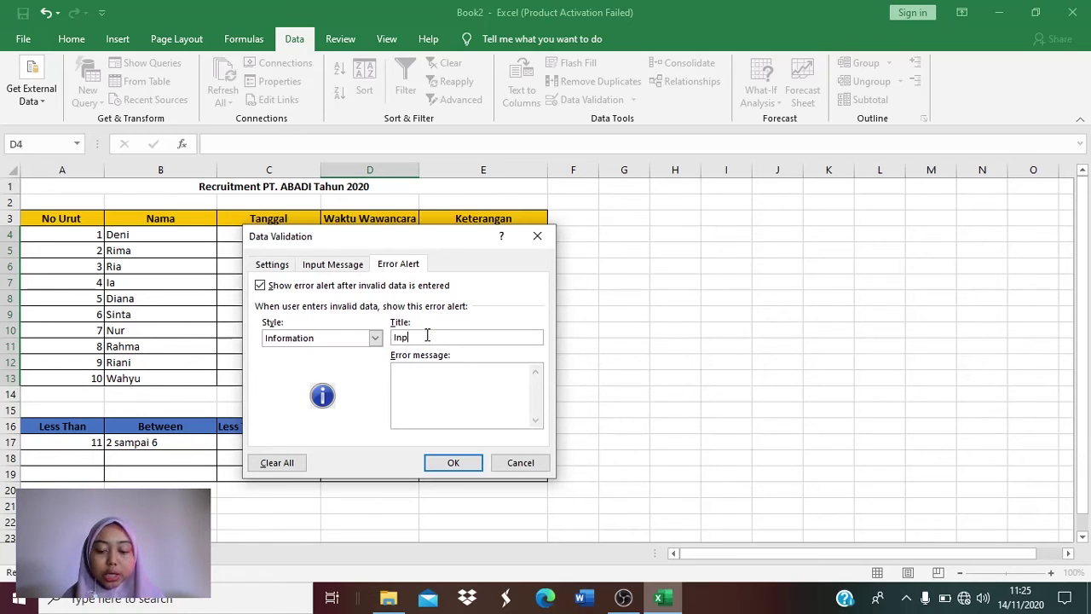
type("Input yang")
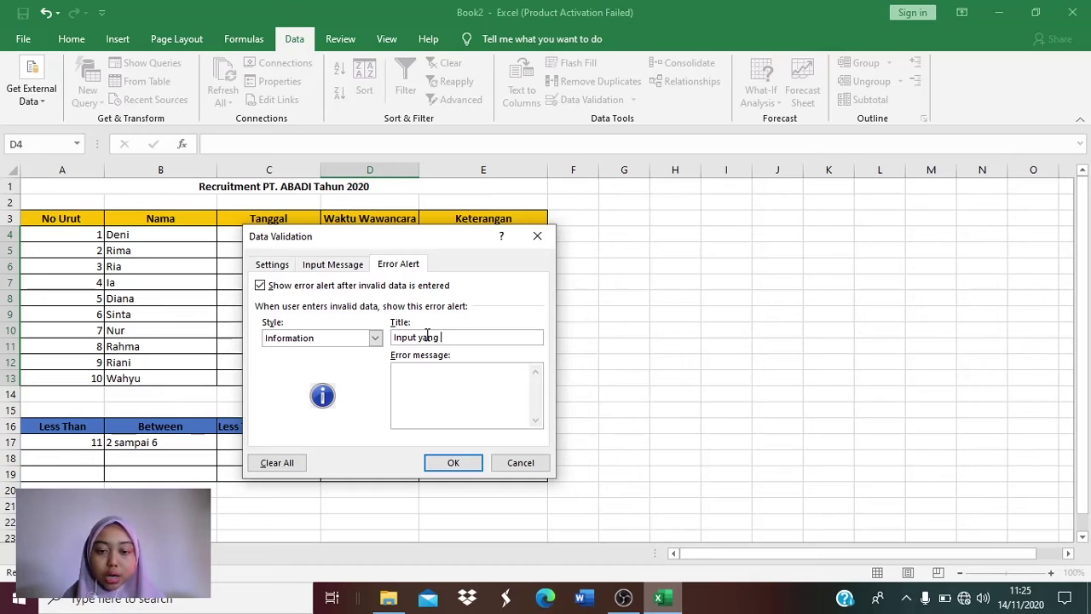
key("BackSpace")
key("BackSpace")
key("BackSpace")
key("BackSpace")
key("BackSpace")
type("tid")
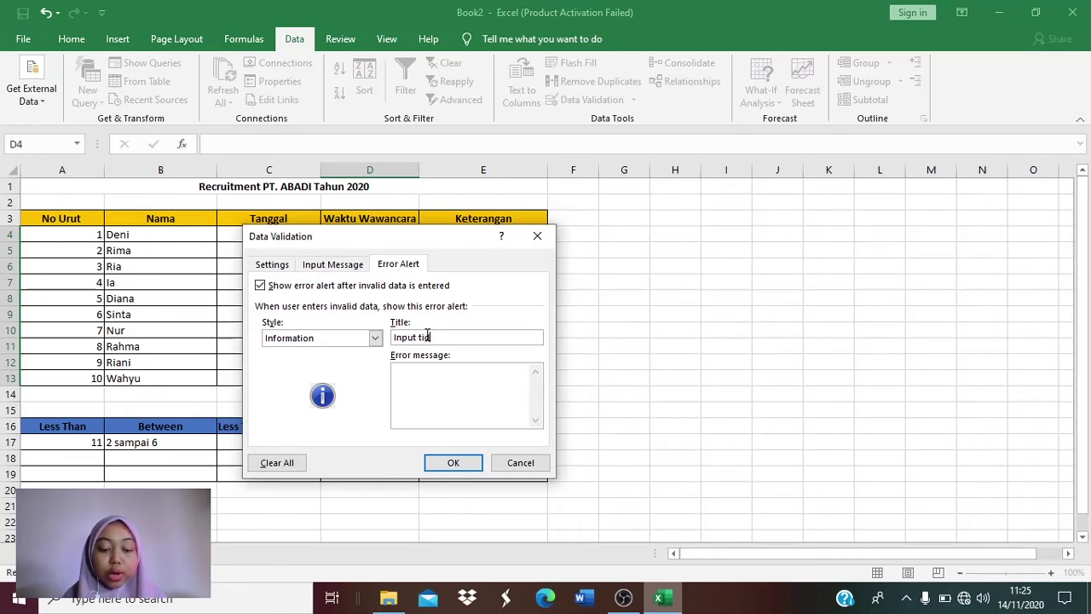
type("ak sesuai")
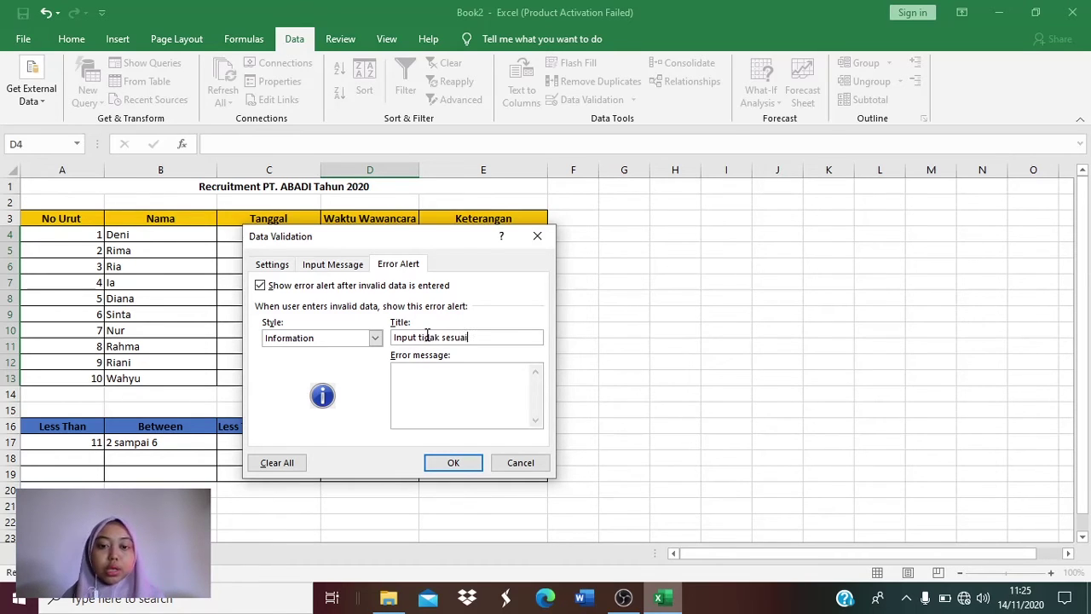
- Write the error message "Input waktu yang anda masukkan tidak sesuai" for the interview time rule
left_click(445, 375)
type("Inpu")
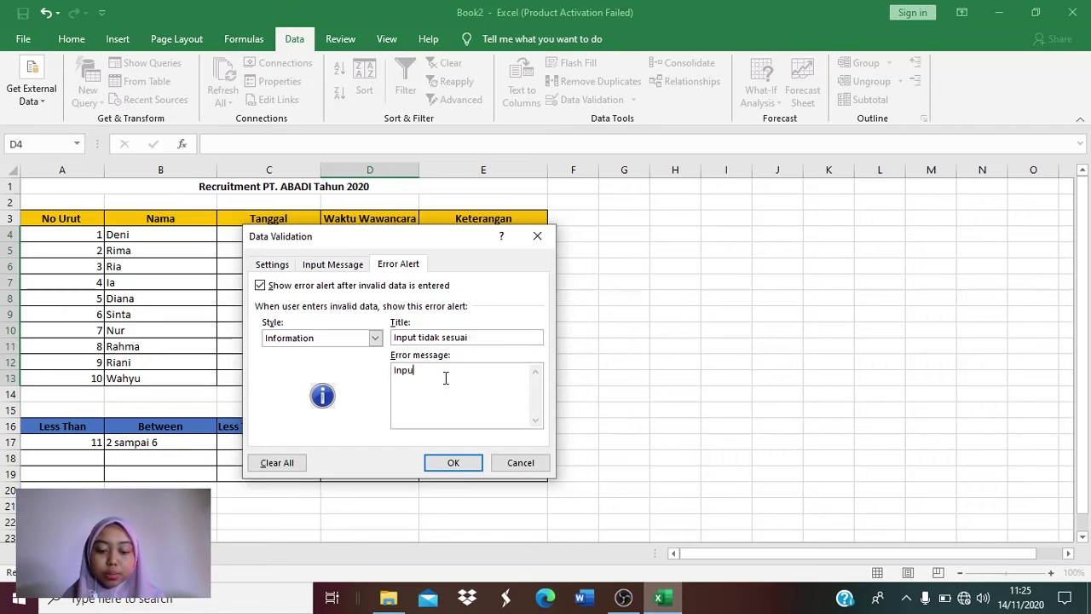
type("t wak")
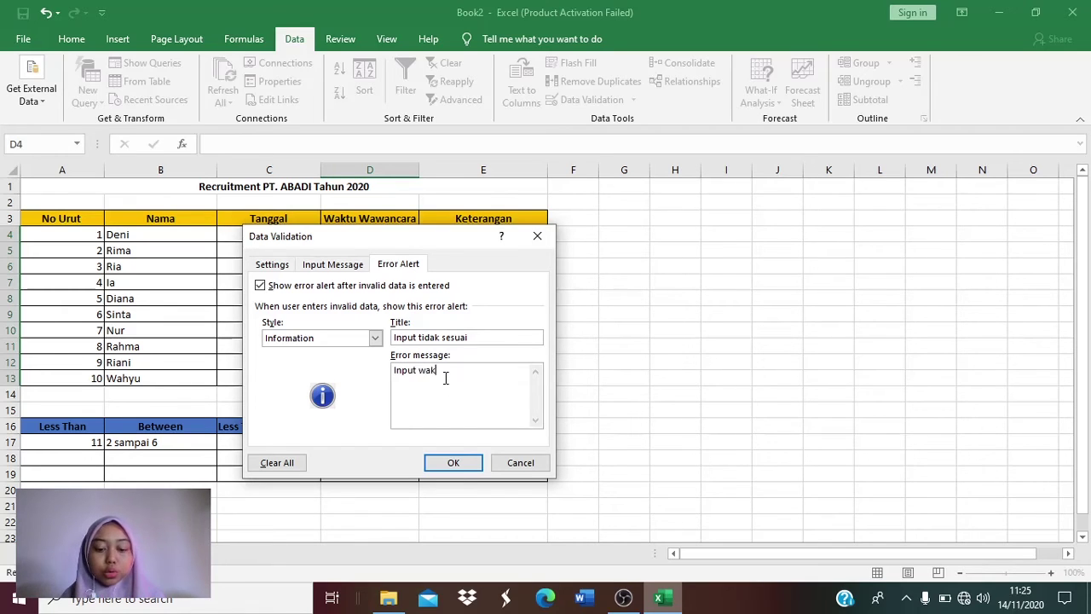
type("tu yang anda")
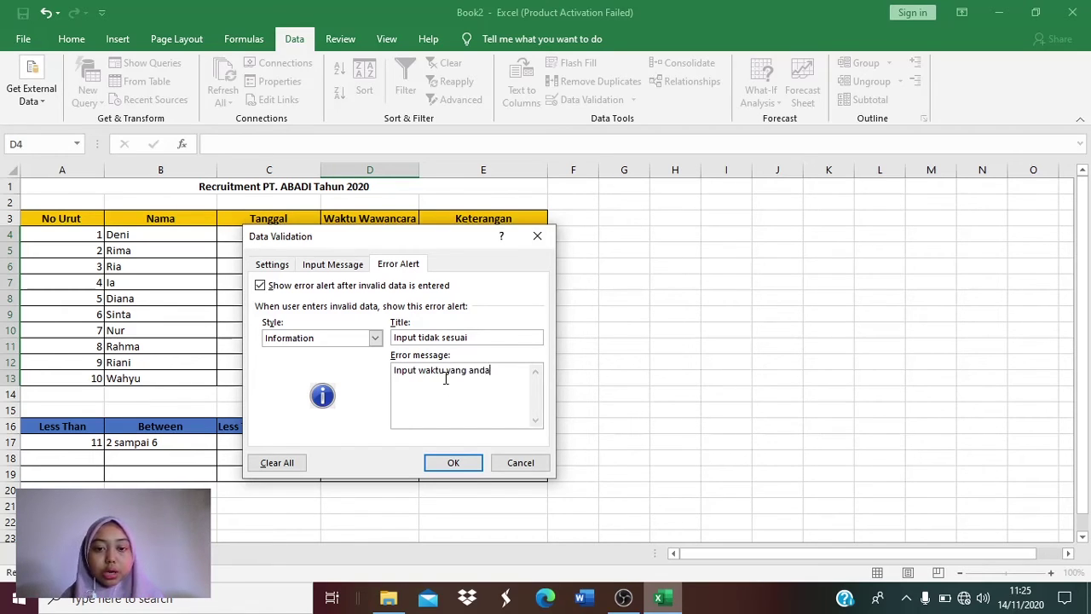
type(" masukkan tidak s")
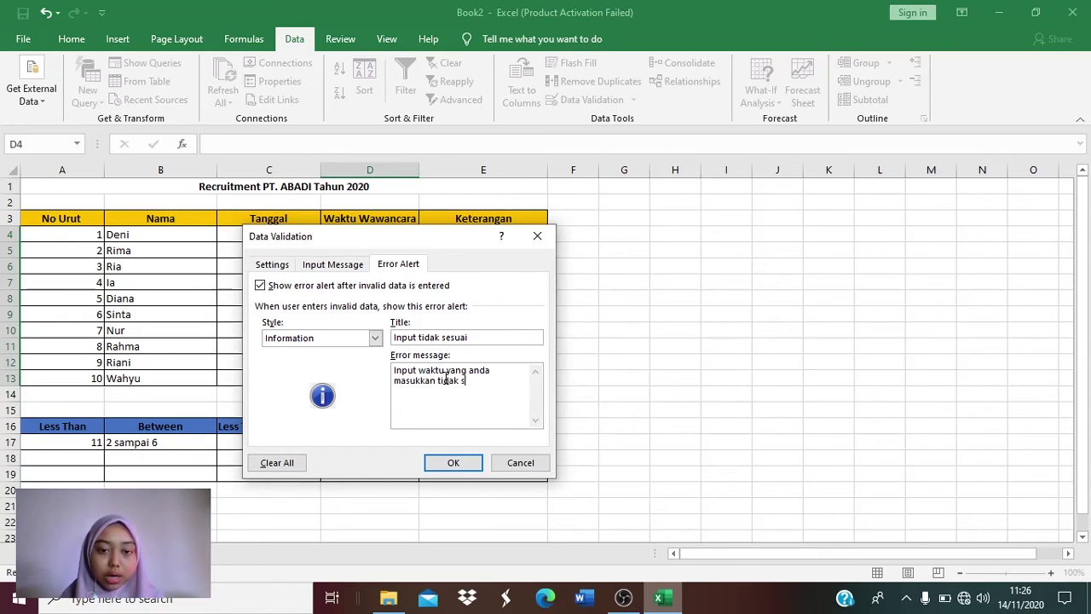
type("esuai")
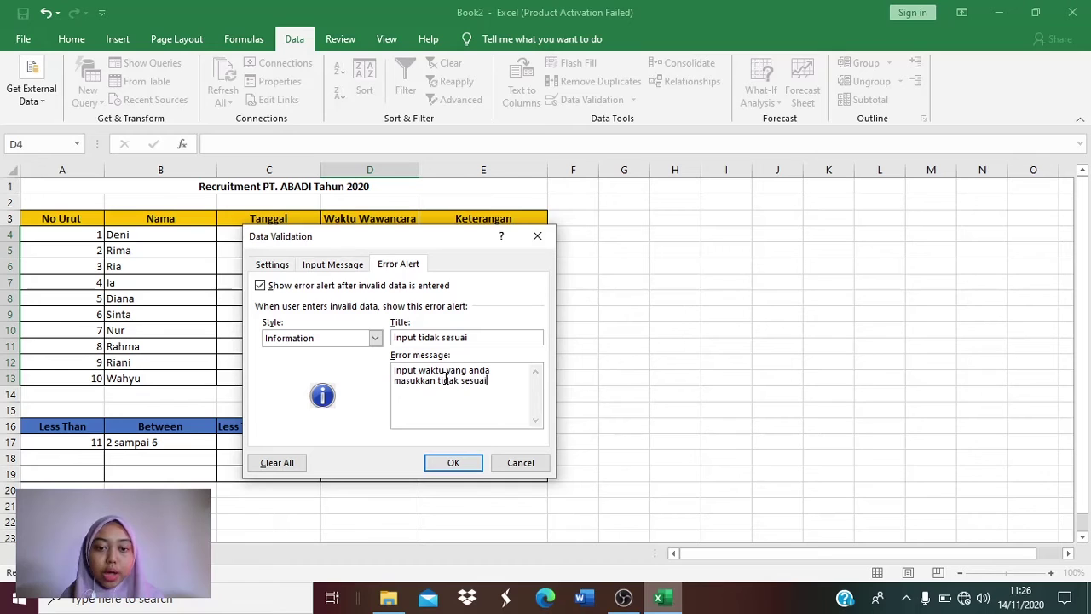
- Apply the interview time validation rule and test it by trying 09:00 in D4
left_click(461, 464)
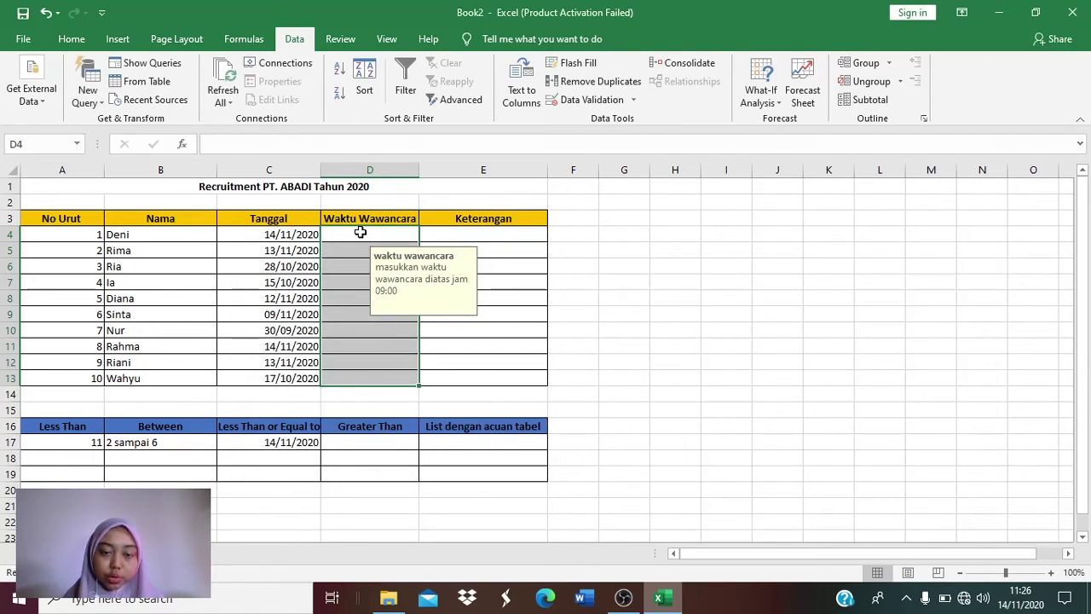
left_click(361, 231)
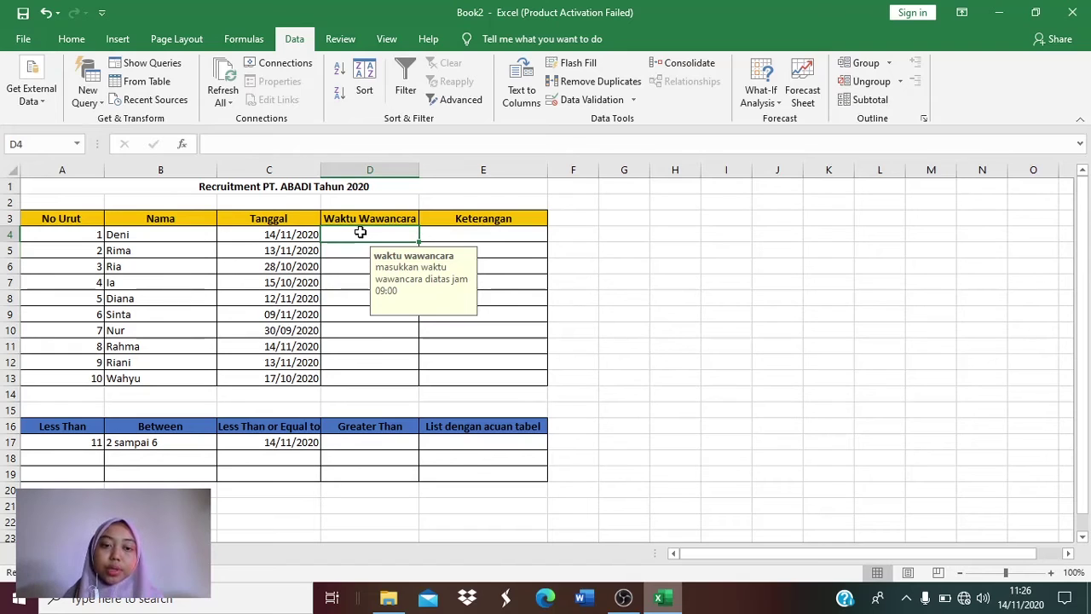
type("09")
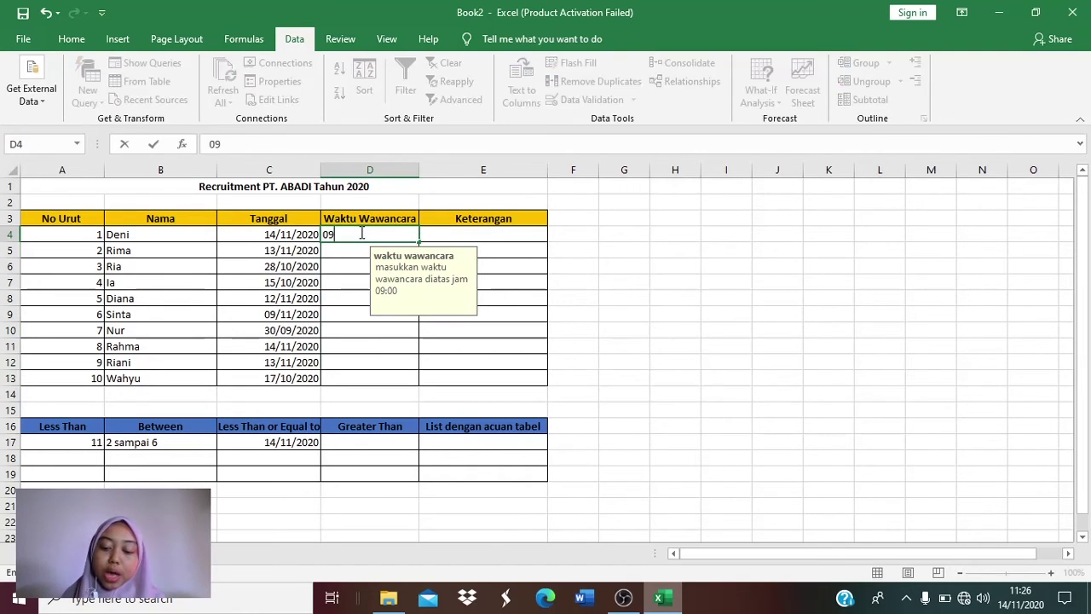
type(":00")
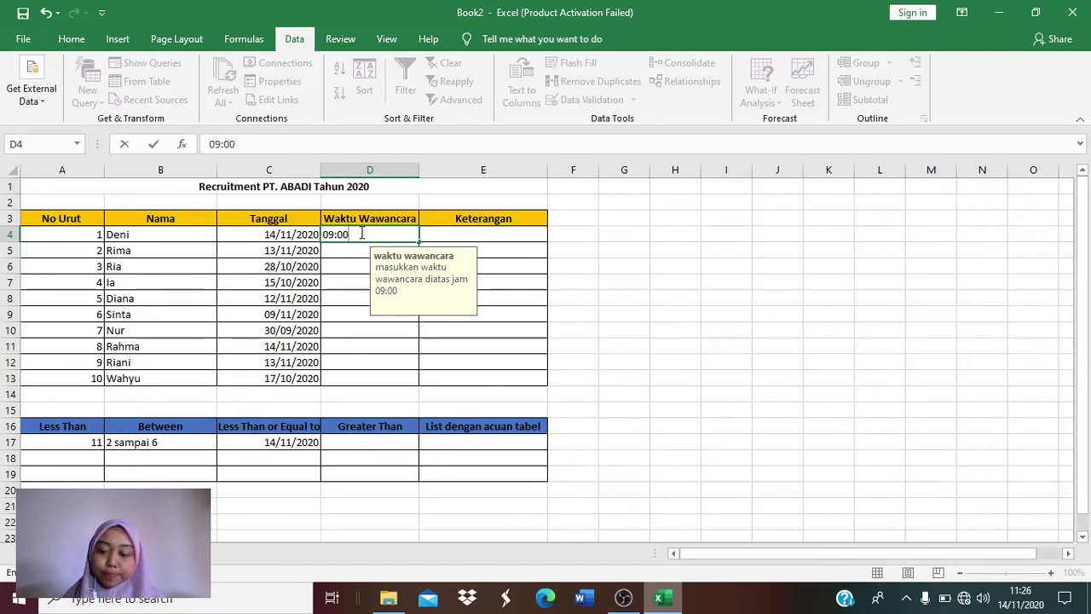
key("Return")
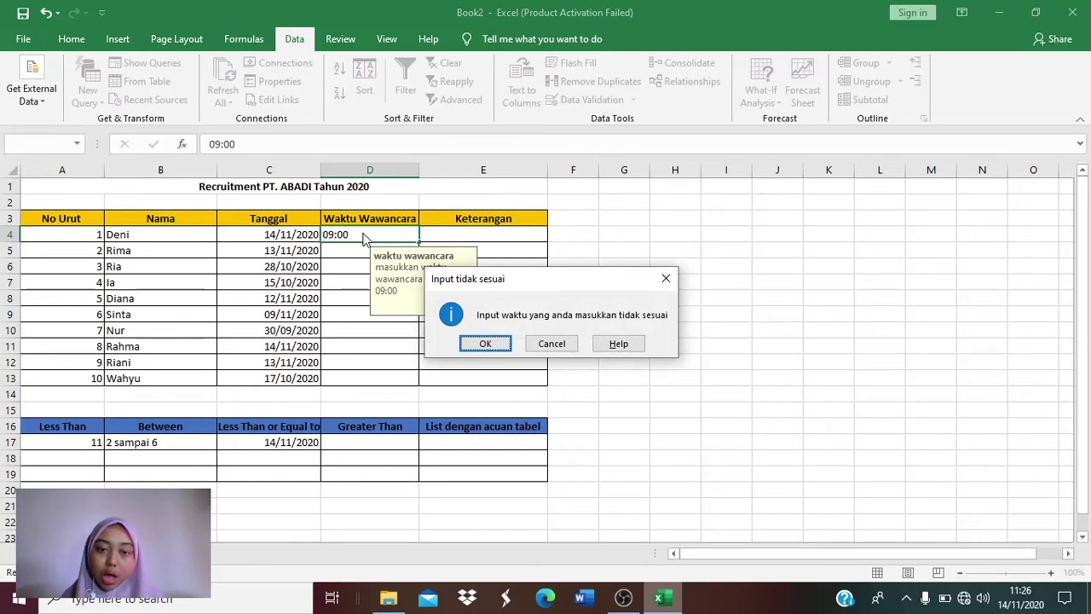
left_click(666, 278)
- Enter the interview time 09:01 in D4
type("09")
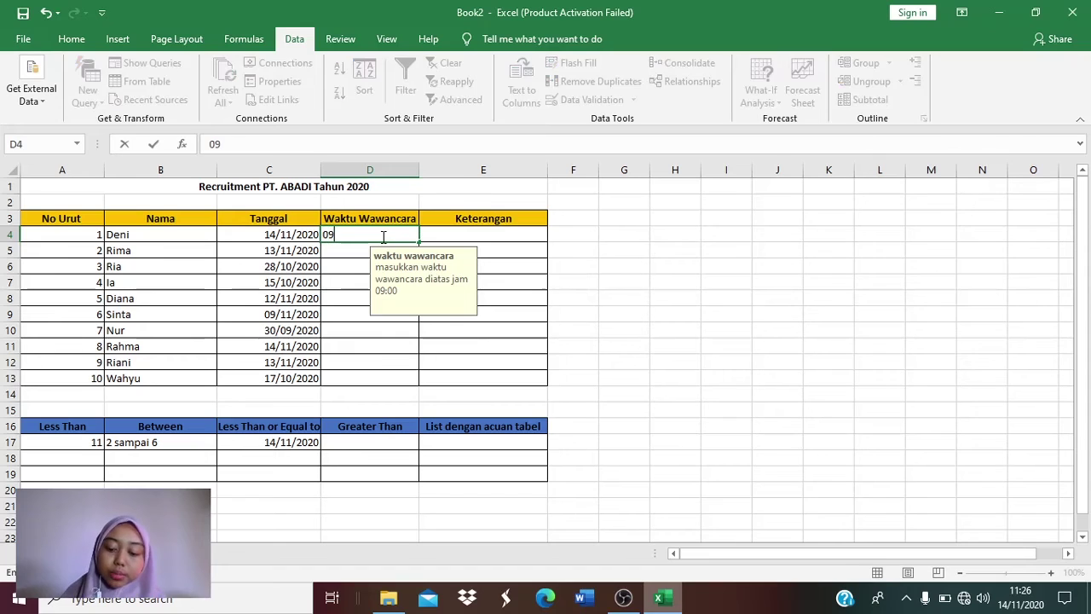
type(":01")
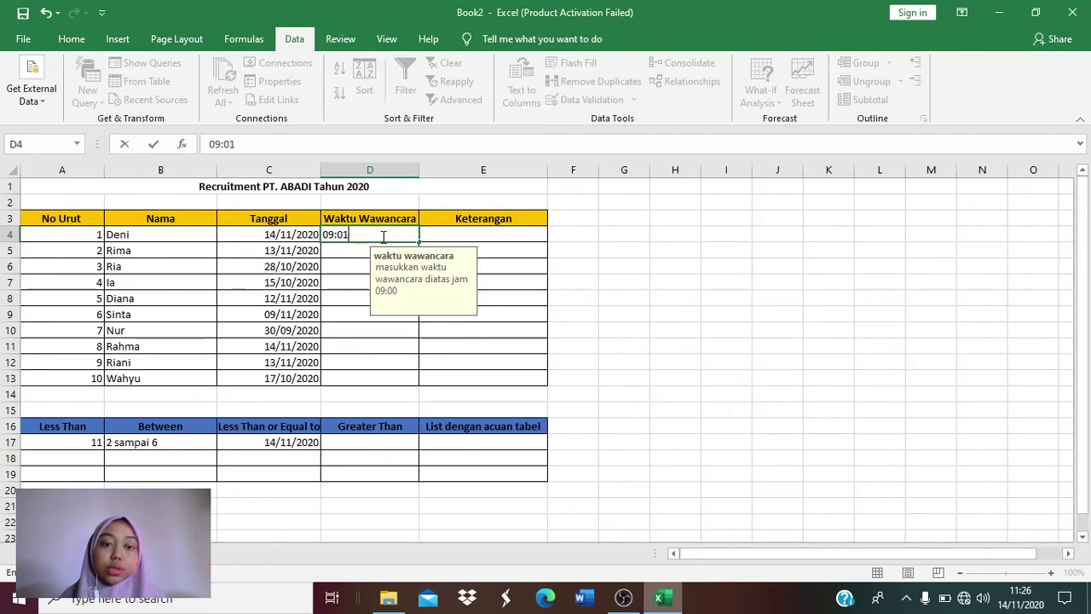
key("Return")
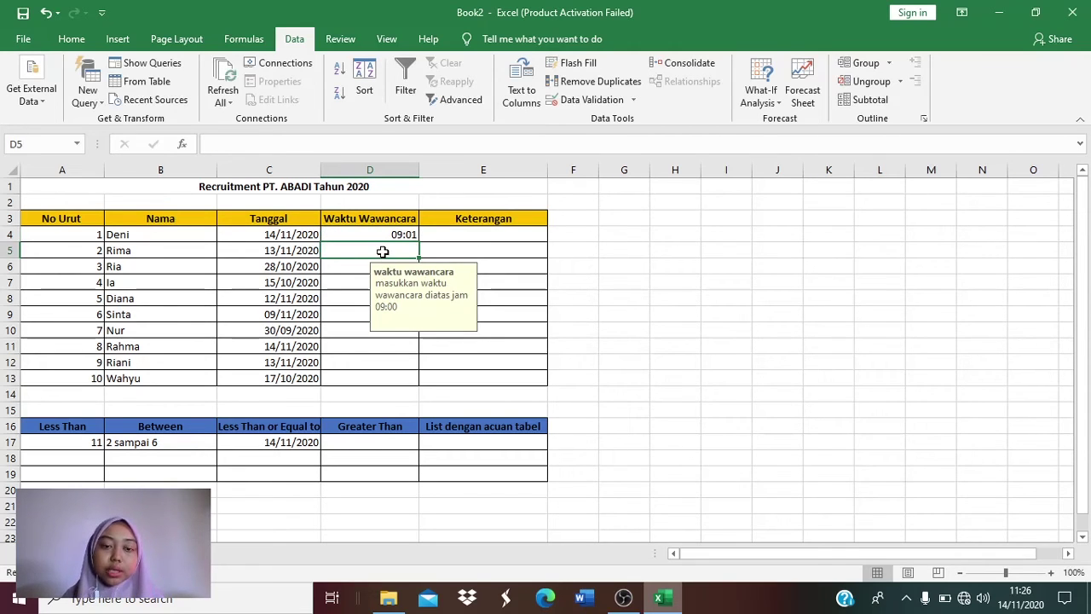
- Record the limit 09:00 in D17 under the Greater Than heading
left_click(391, 447)
type("09")
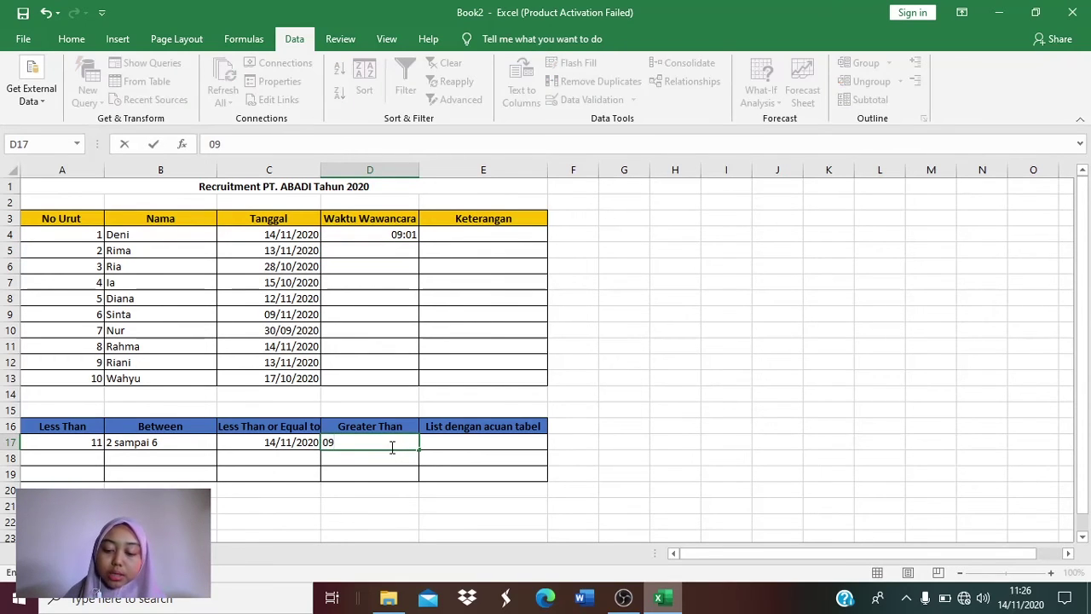
type(":00")
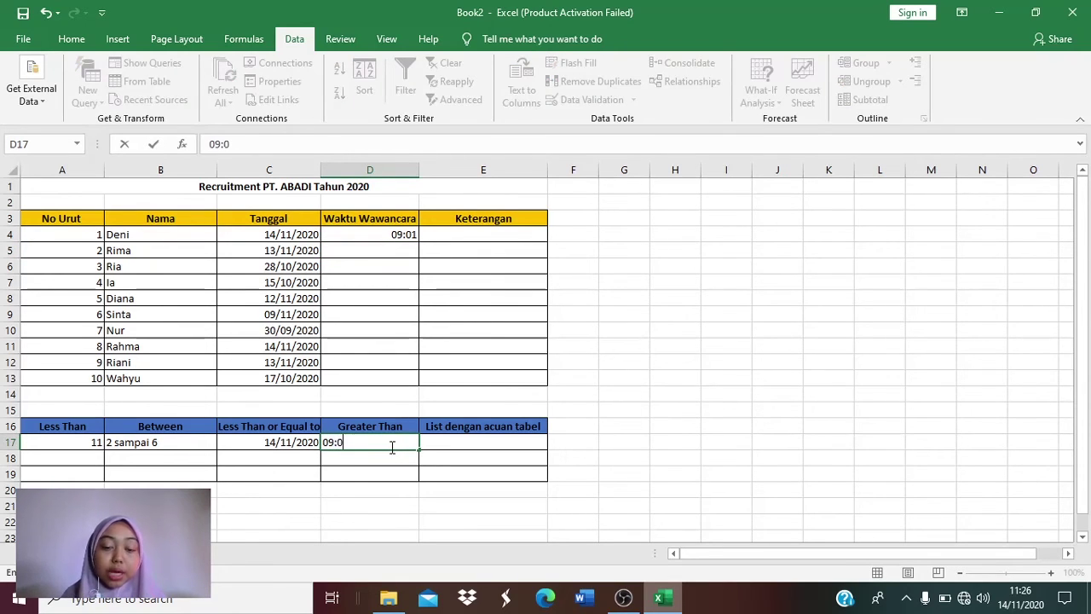
- Enter the interview time 09:59 in D5
left_click(378, 251)
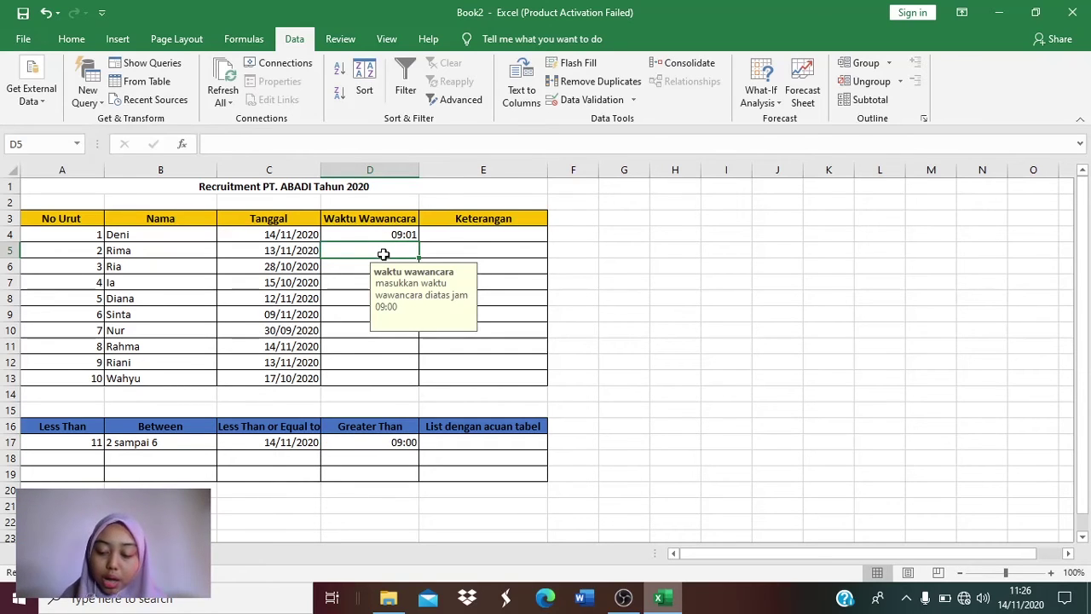
type("09:")
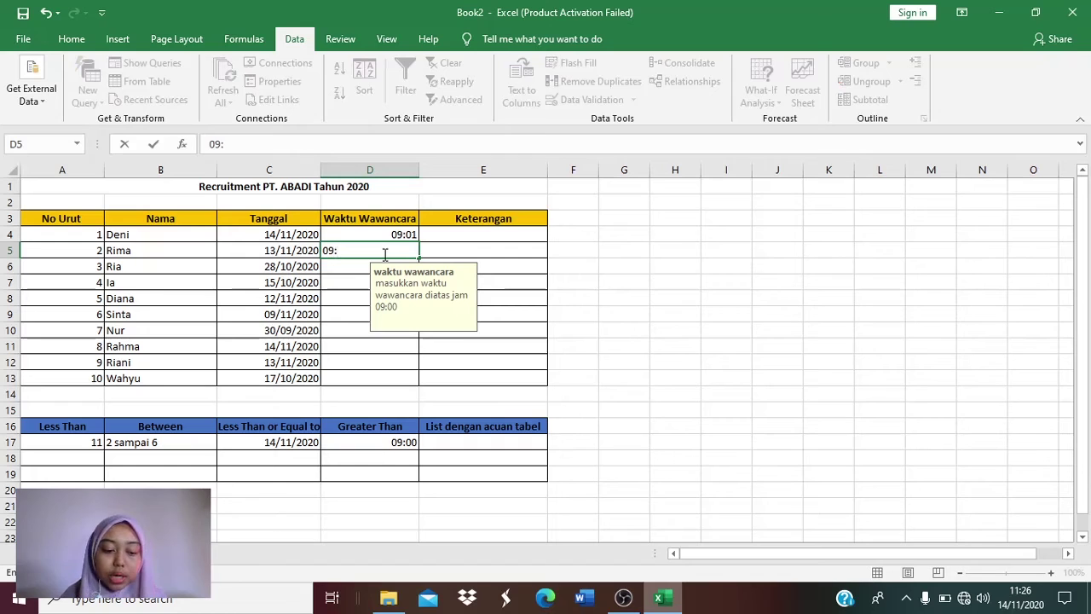
type("59")
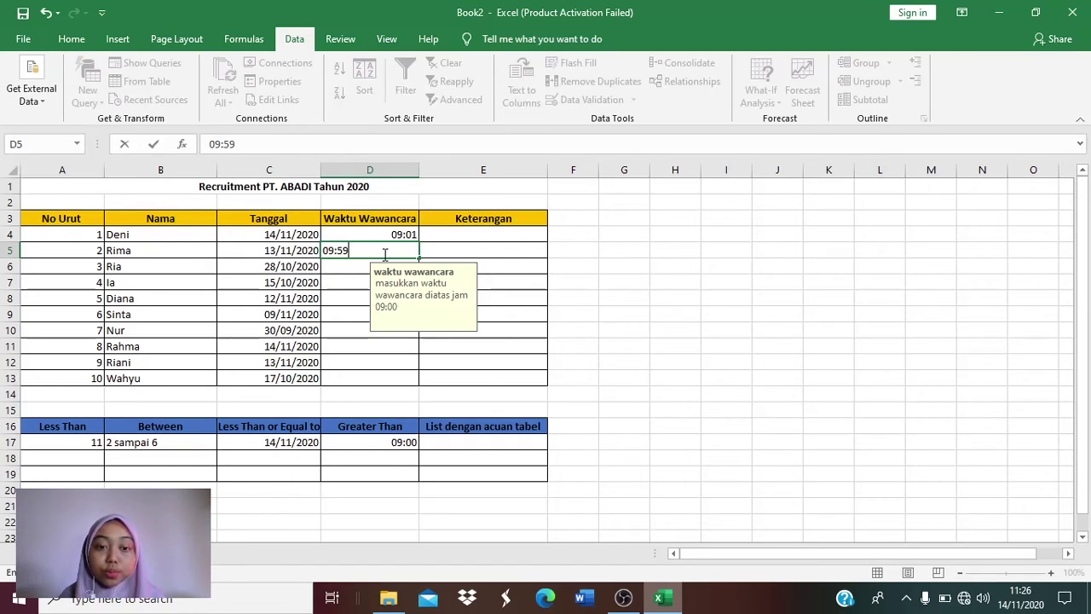
key("Return")
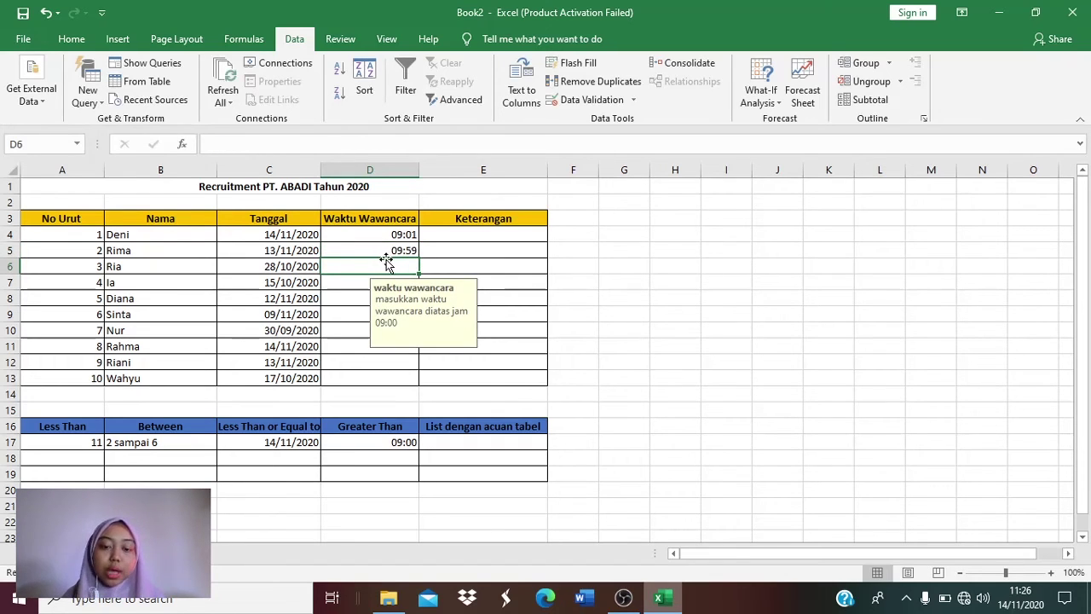
- Try the interview time 08:00 in D6 to test the error alert, and cancel the entry
type("08:00")
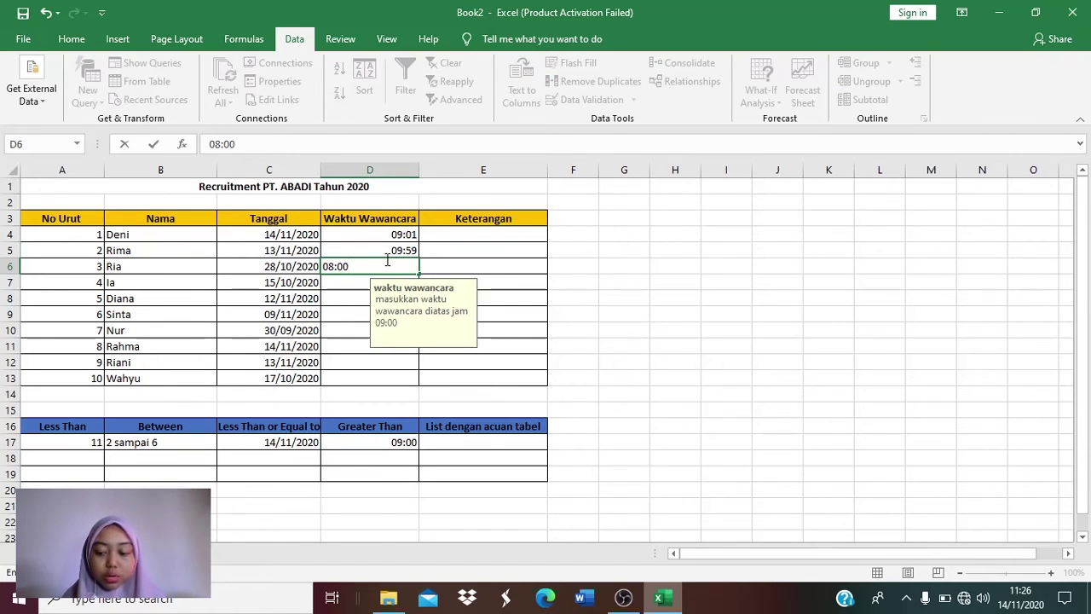
key("Return")
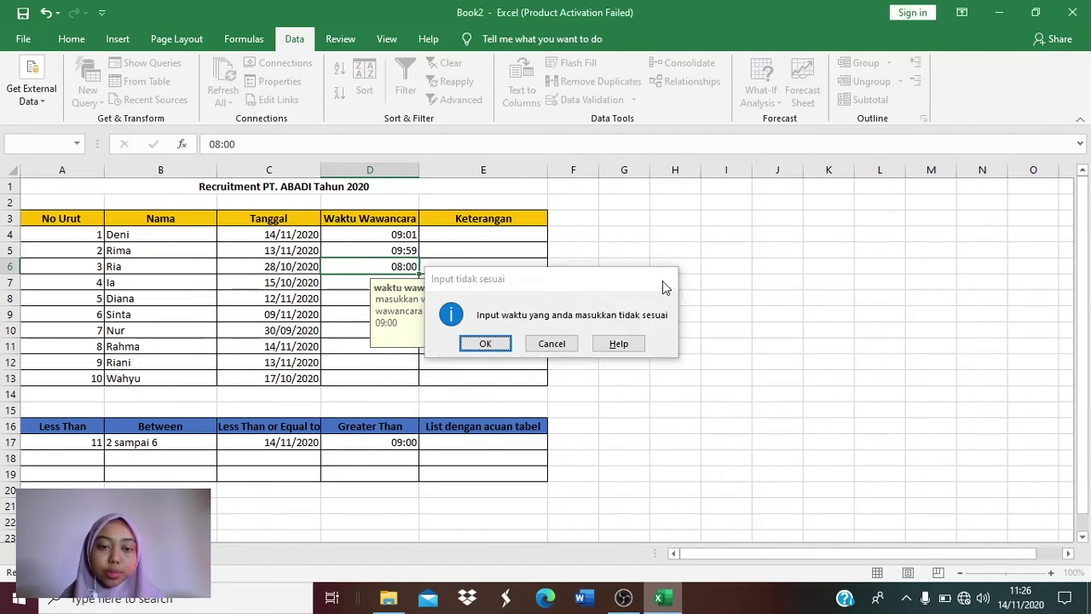
key("Escape")
- Fill Waktu Wawancara cells D6 to D9 with 10:00, 10:01, 11:30 and 09:30
type("10")
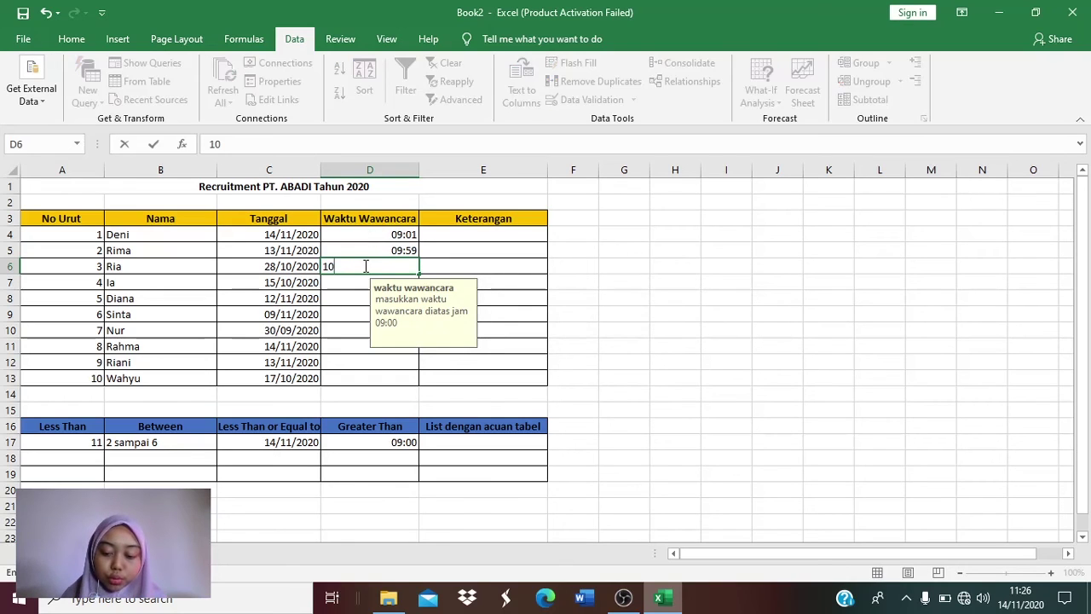
type(":00")
key("Return")
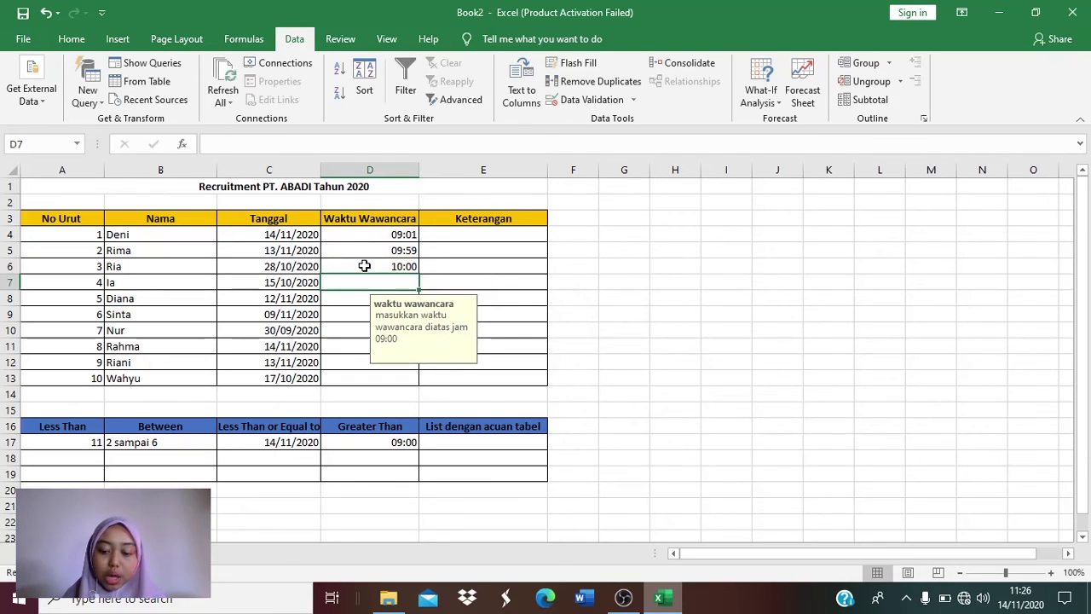
type("10:01")
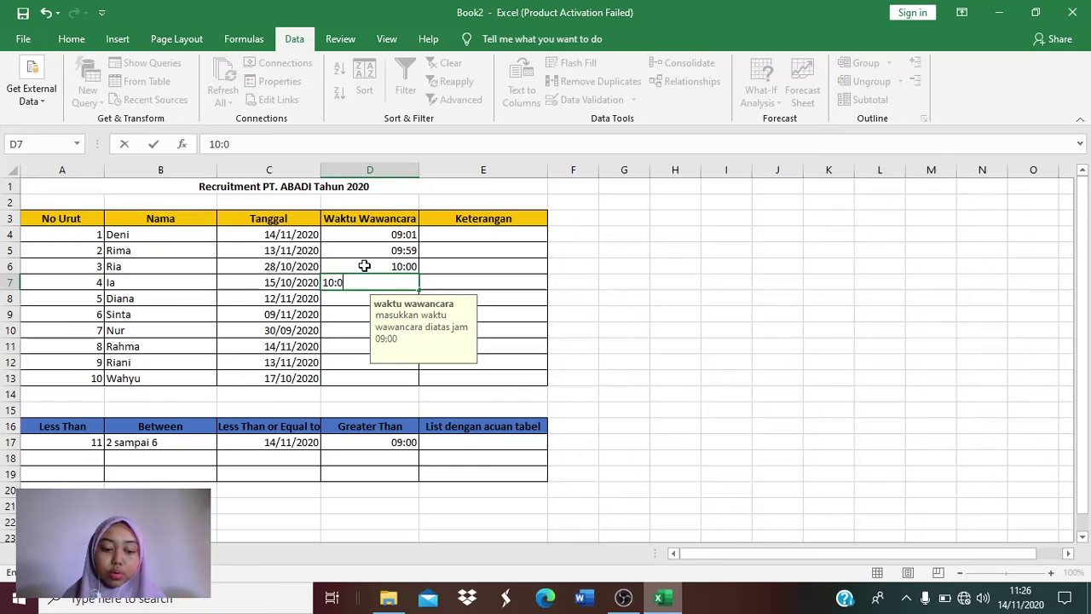
key("Return")
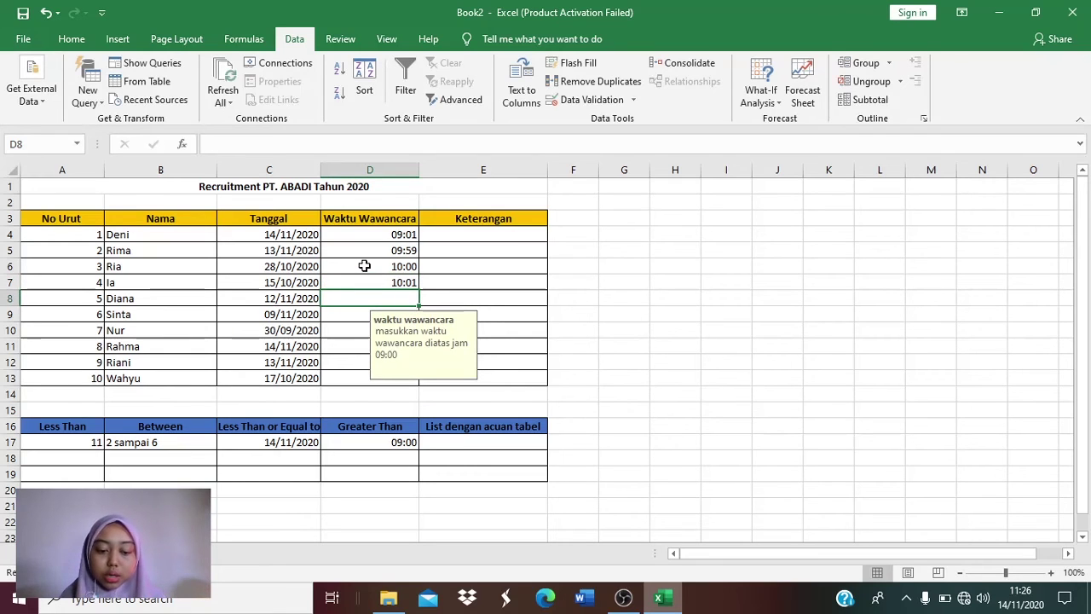
type("11")
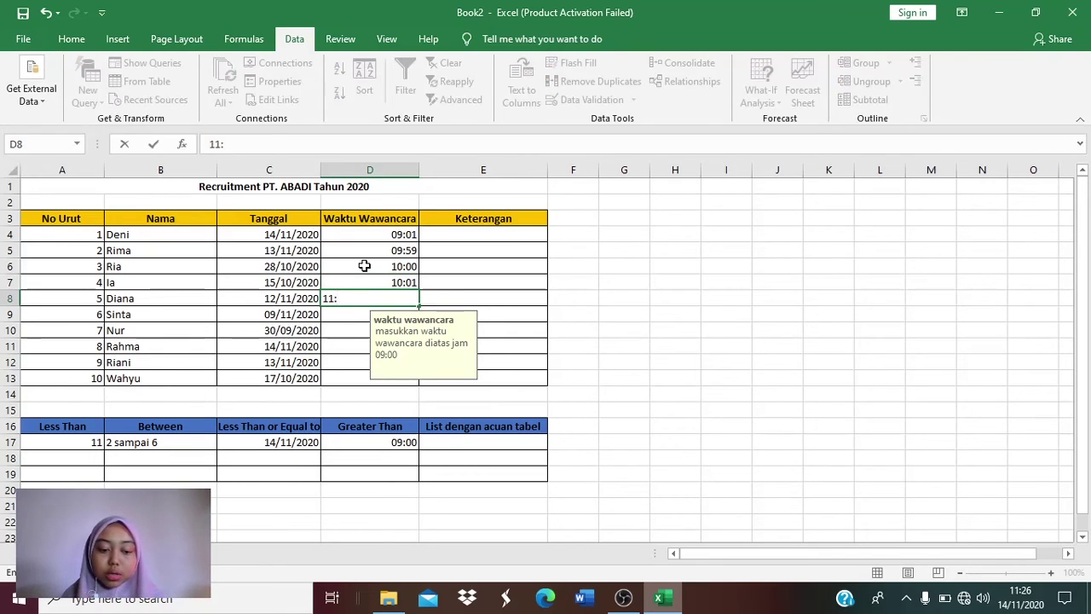
type(":30")
key("Return")
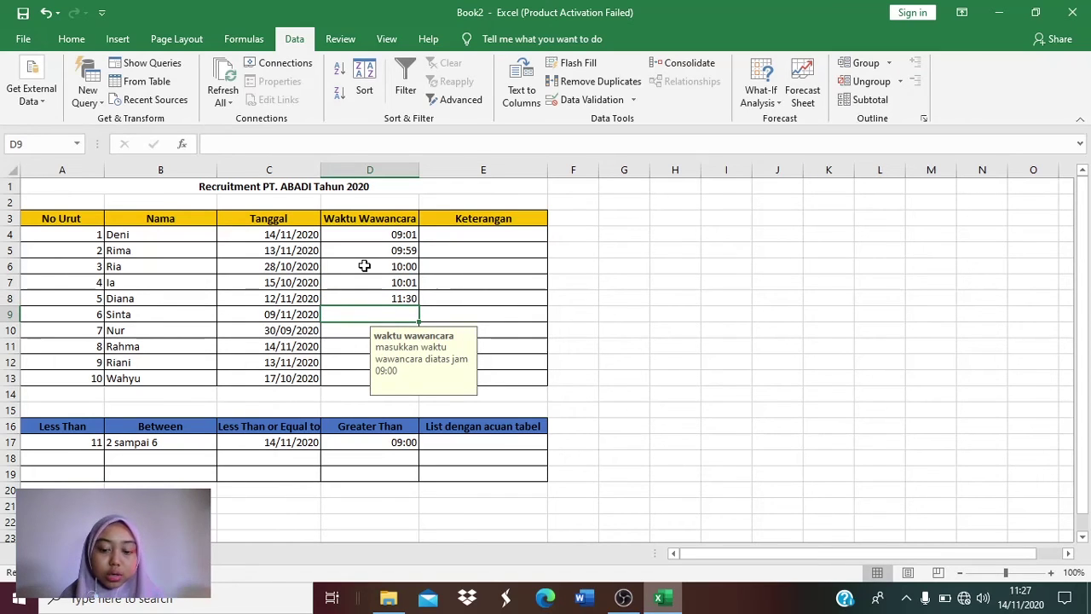
type("09:30")
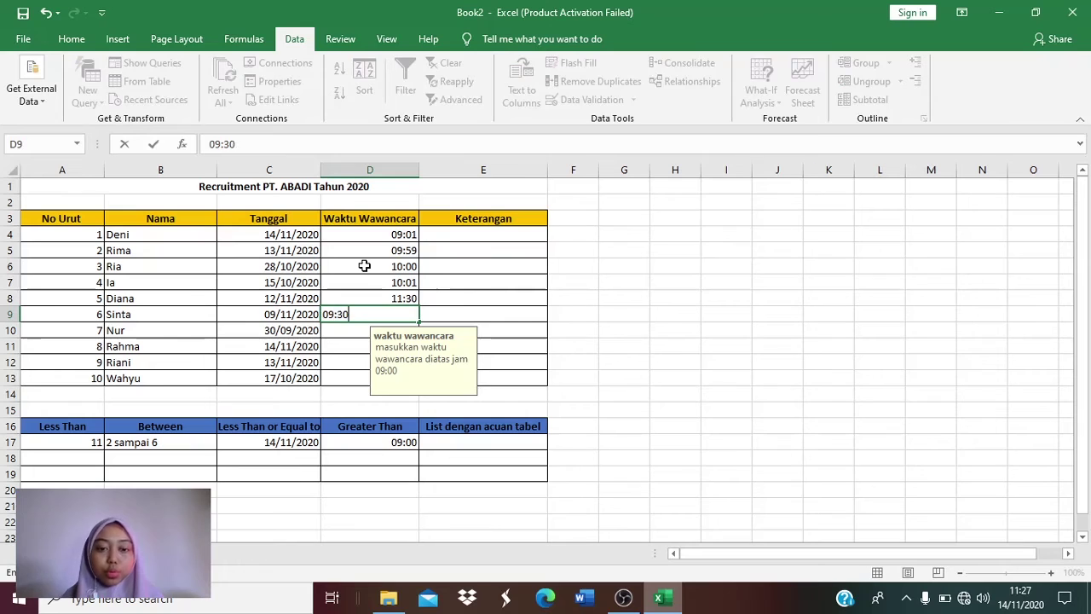
key("Return")
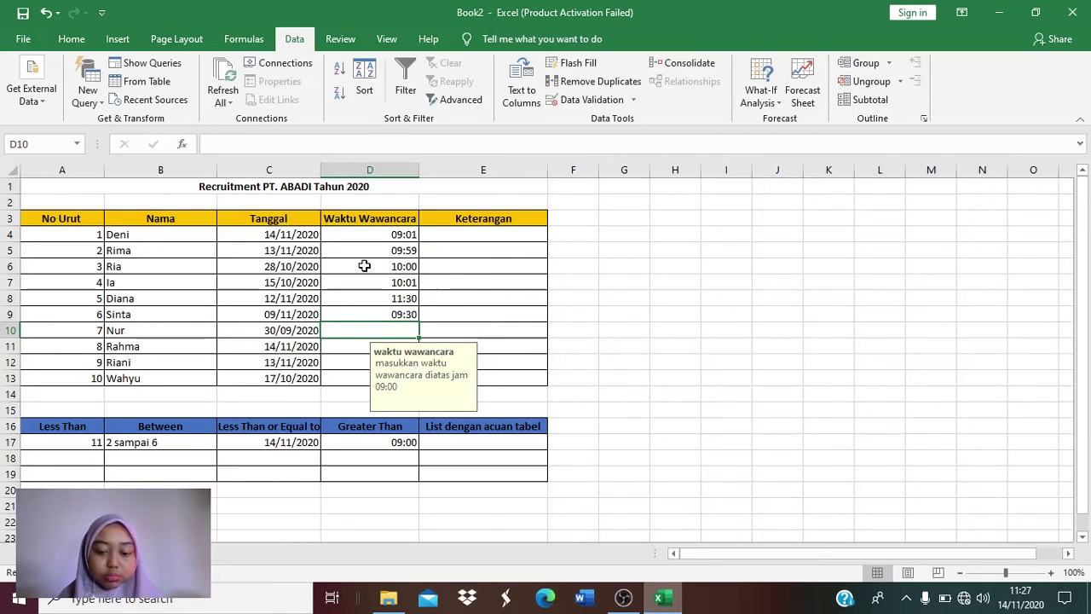
- Fill the remaining Waktu Wawancara cells D10 to D13 with 09:25, 09:10, 09:05 and 10:45
type("09:")
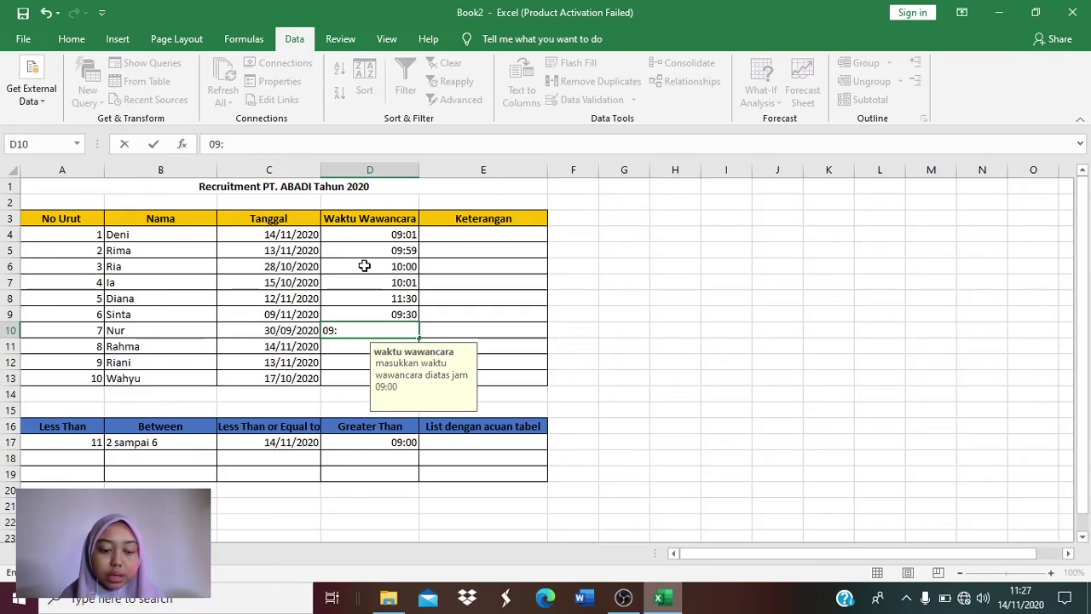
type("25")
key("Return")
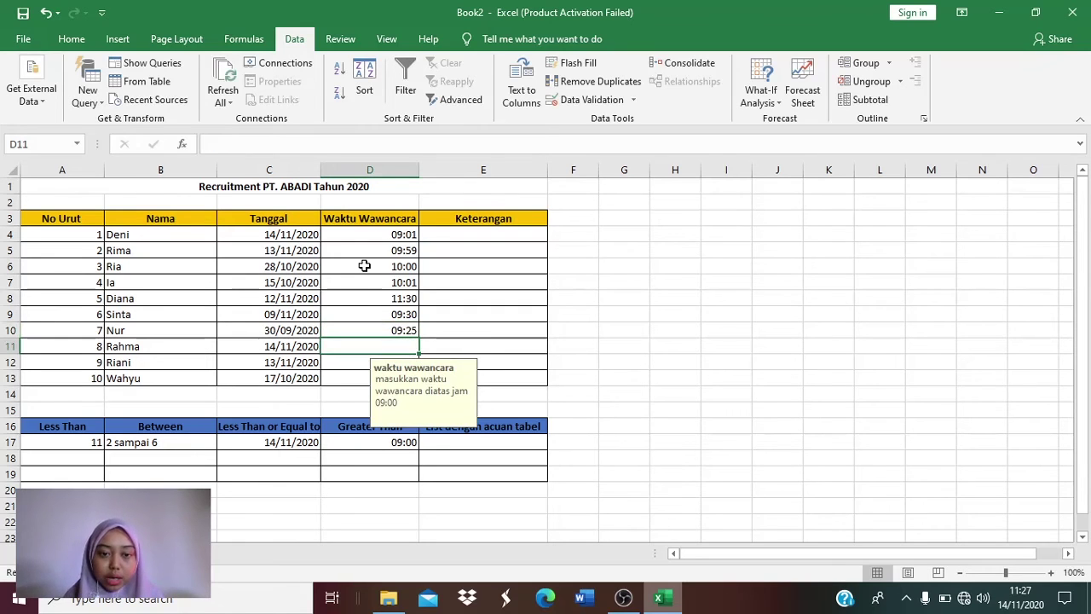
type("09")
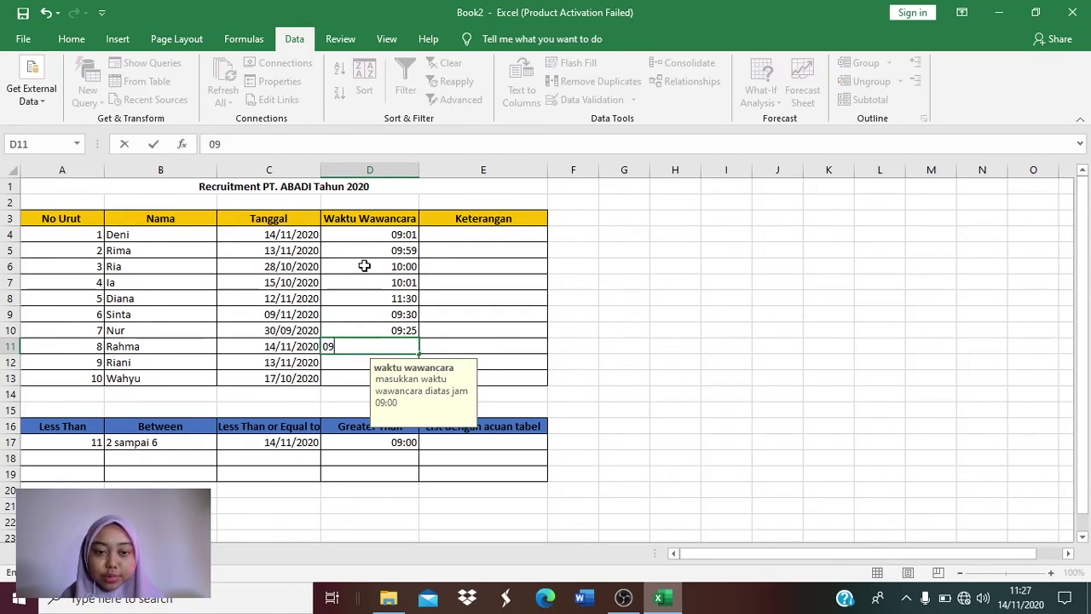
type(":10")
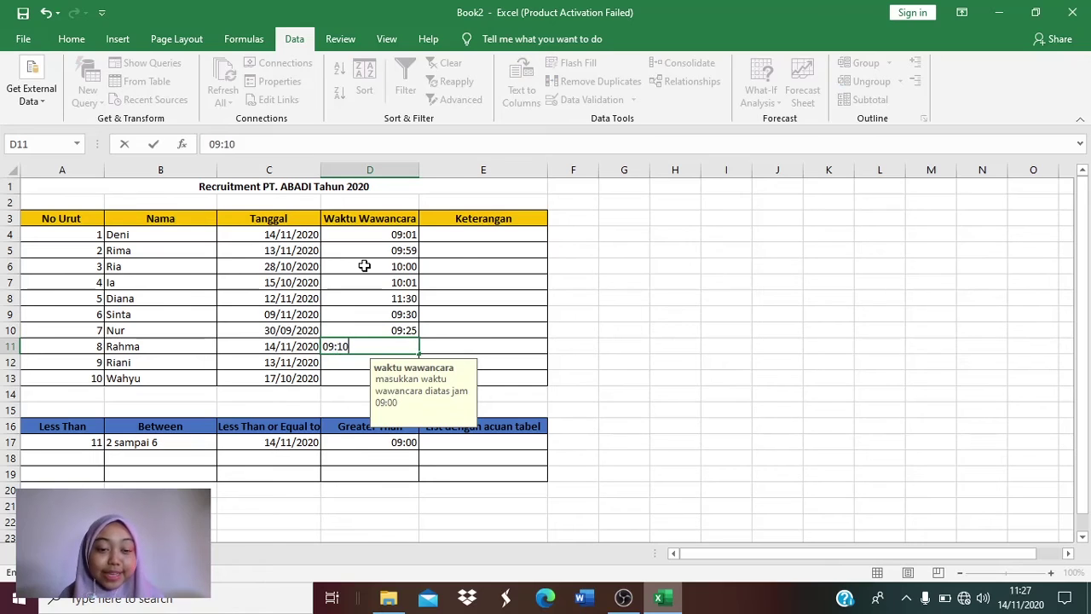
key("Return")
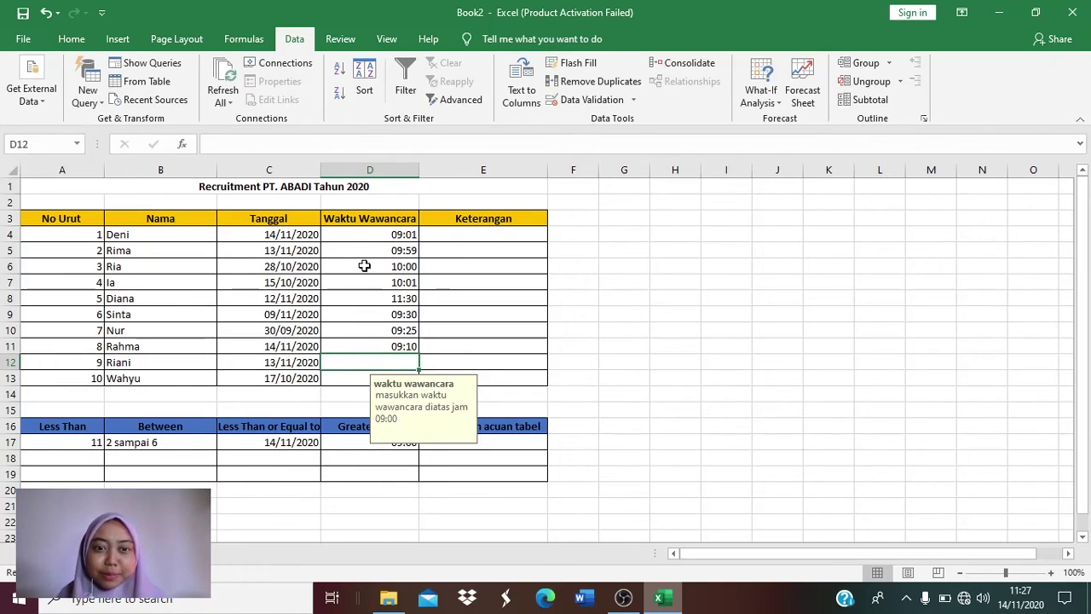
type("09")
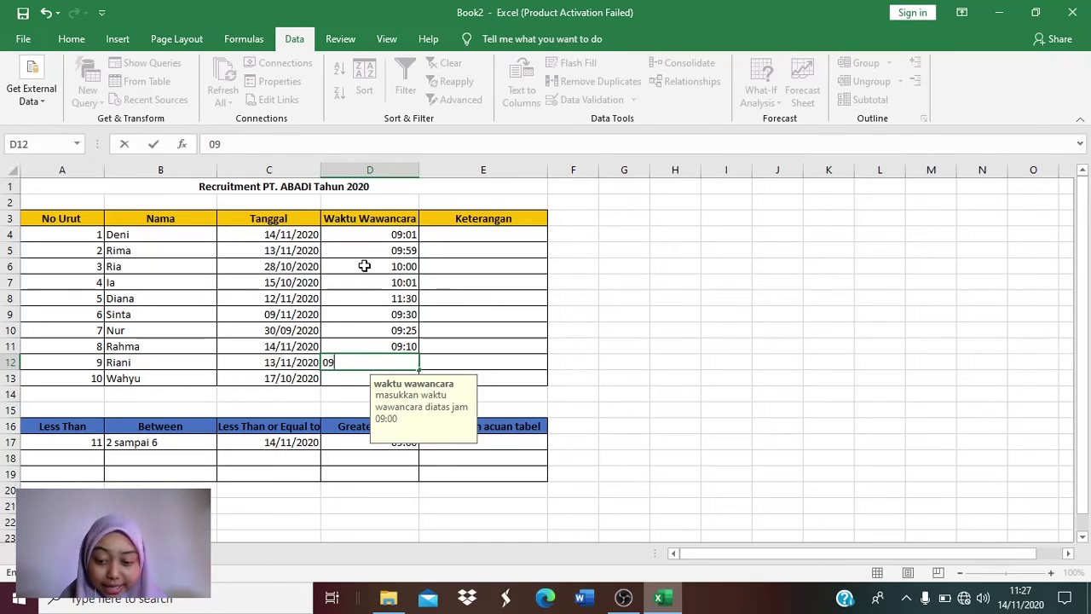
type(":05")
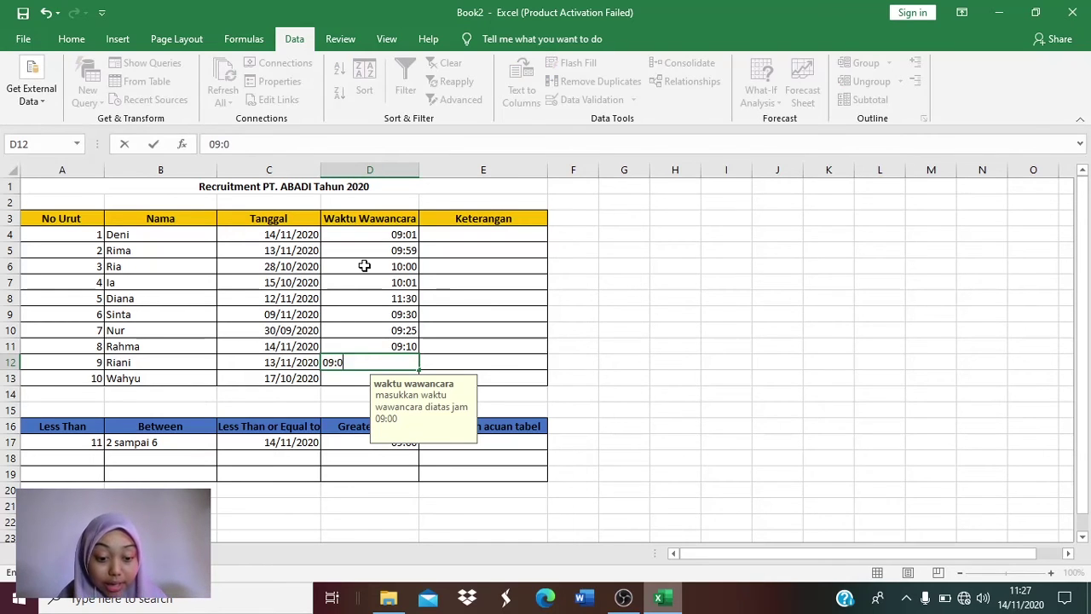
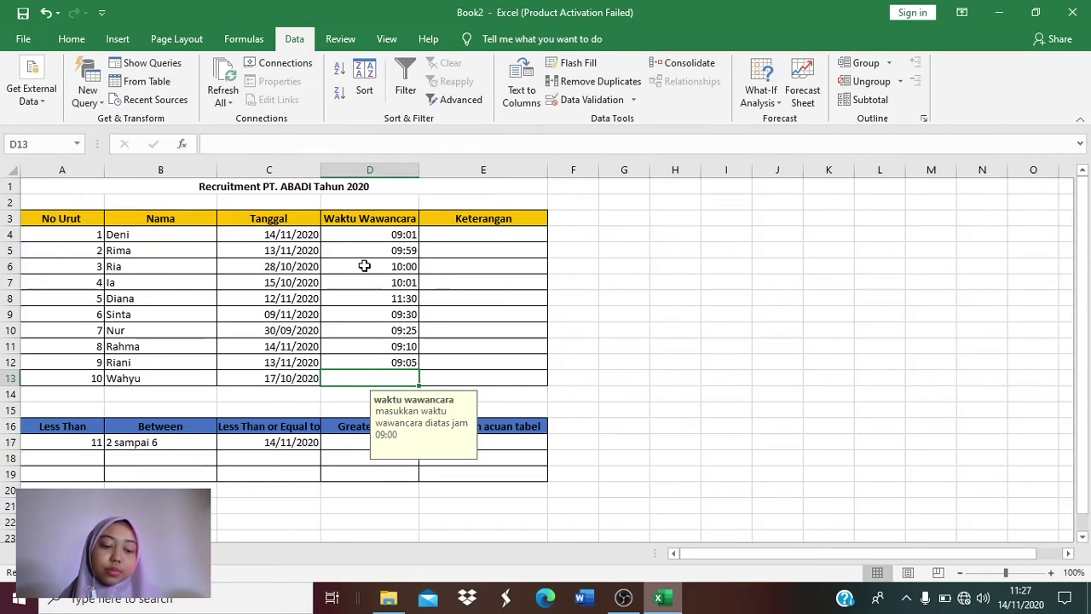
type("10:")
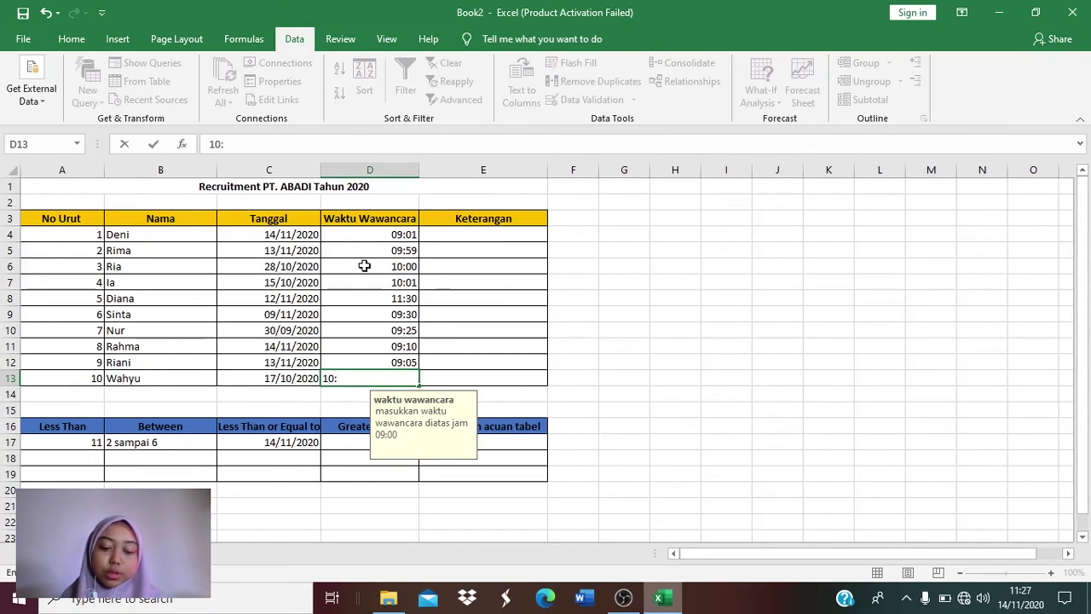
type("45")
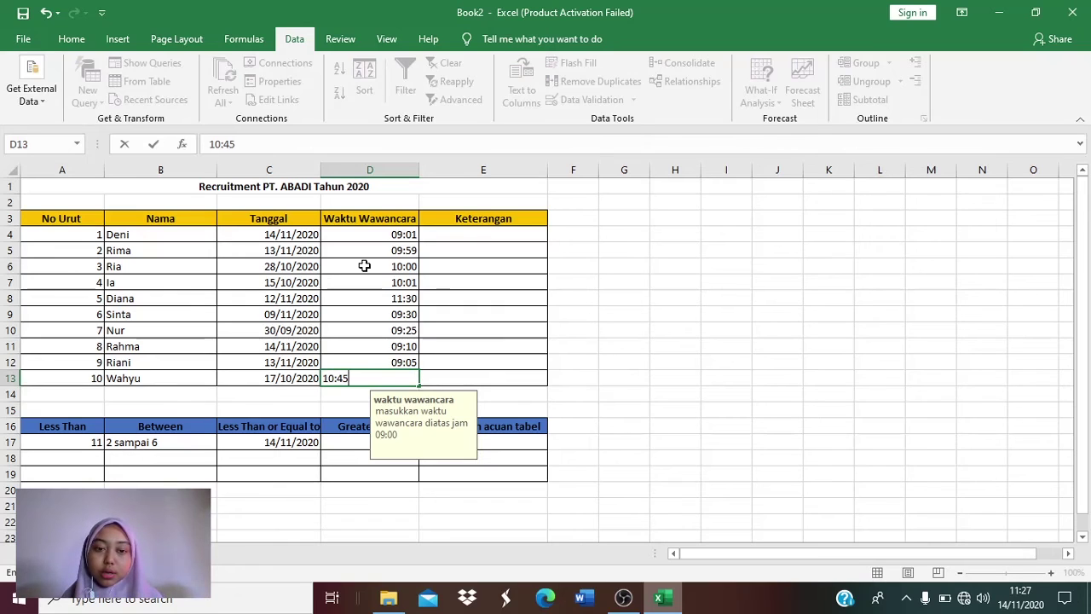
key("Return")
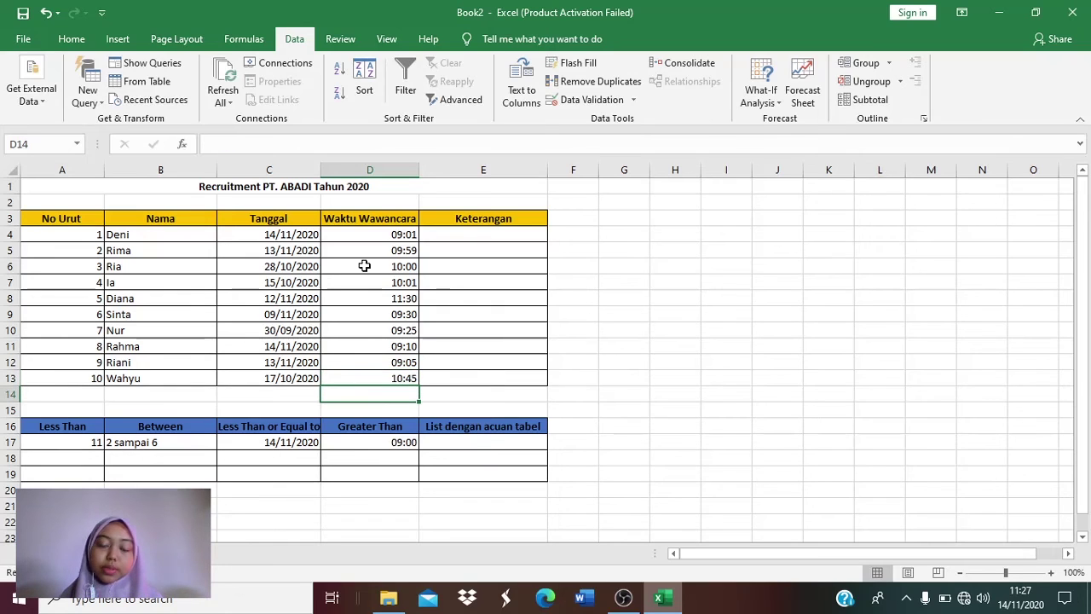
- Try the interview time 07:45 in D13 to test the error alert, and cancel the entry
left_click(384, 378)
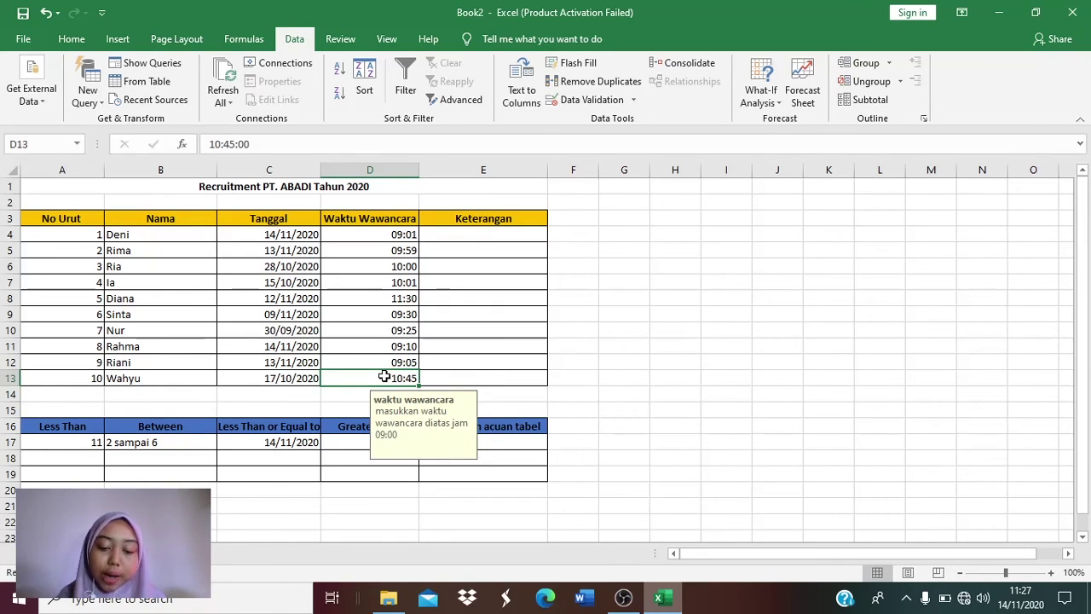
type("07")
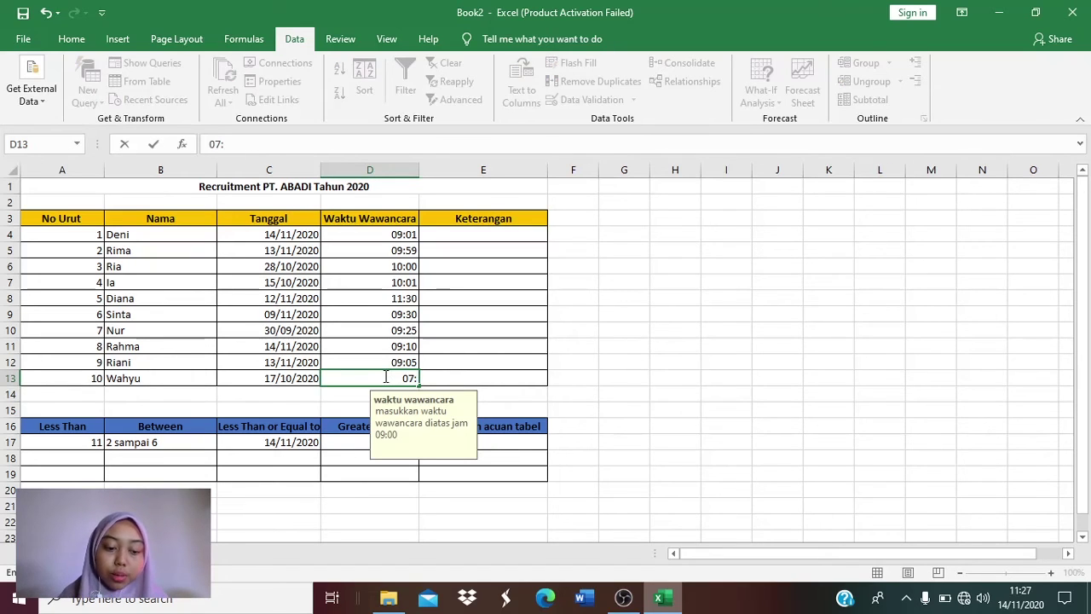
type(":45")
key("Return")
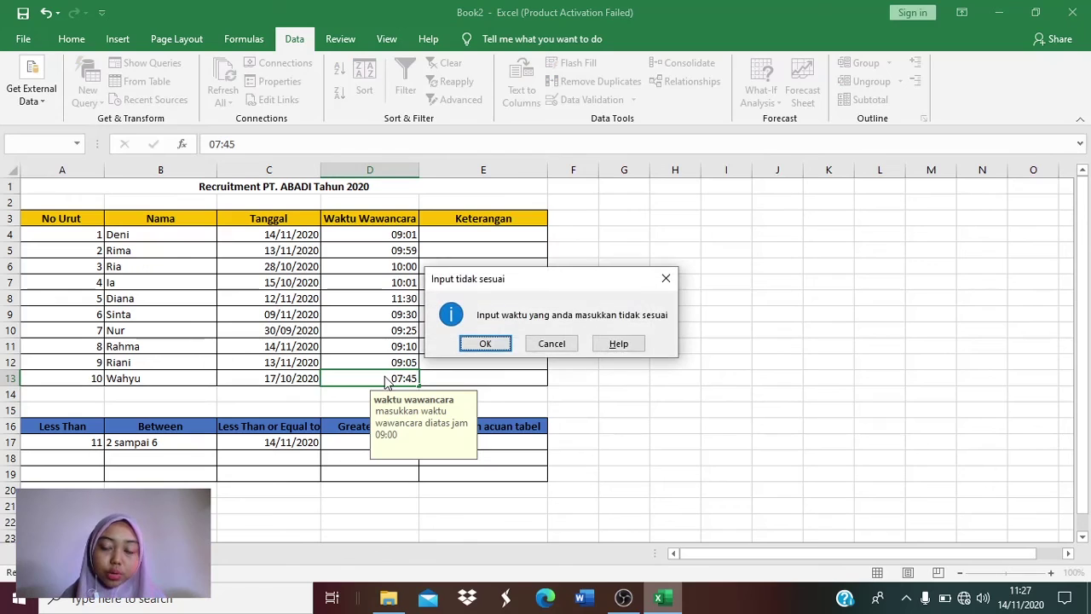
left_click(666, 278)
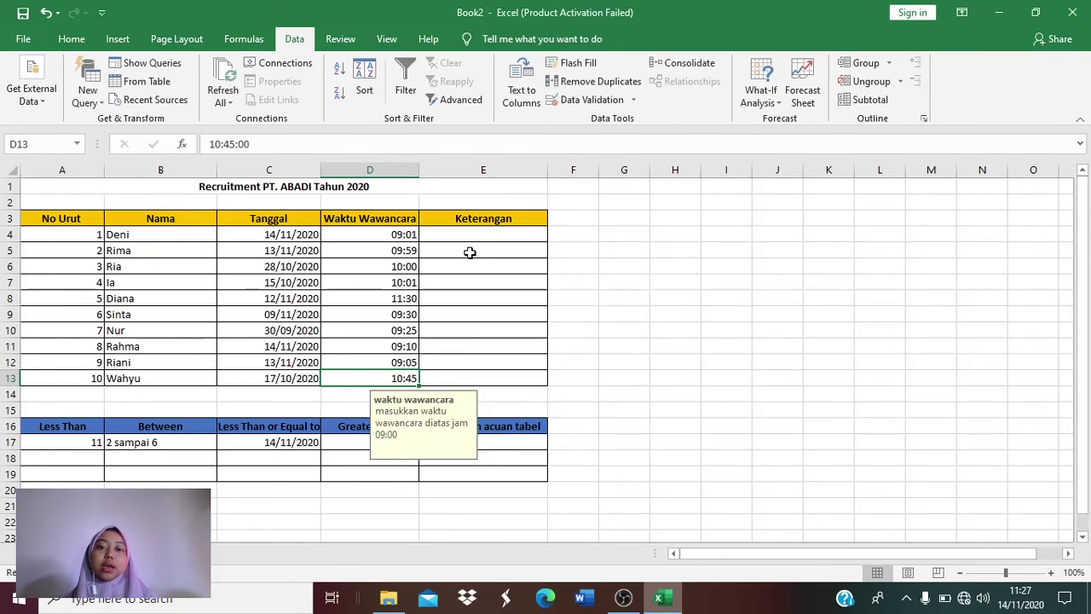
left_click(477, 333)
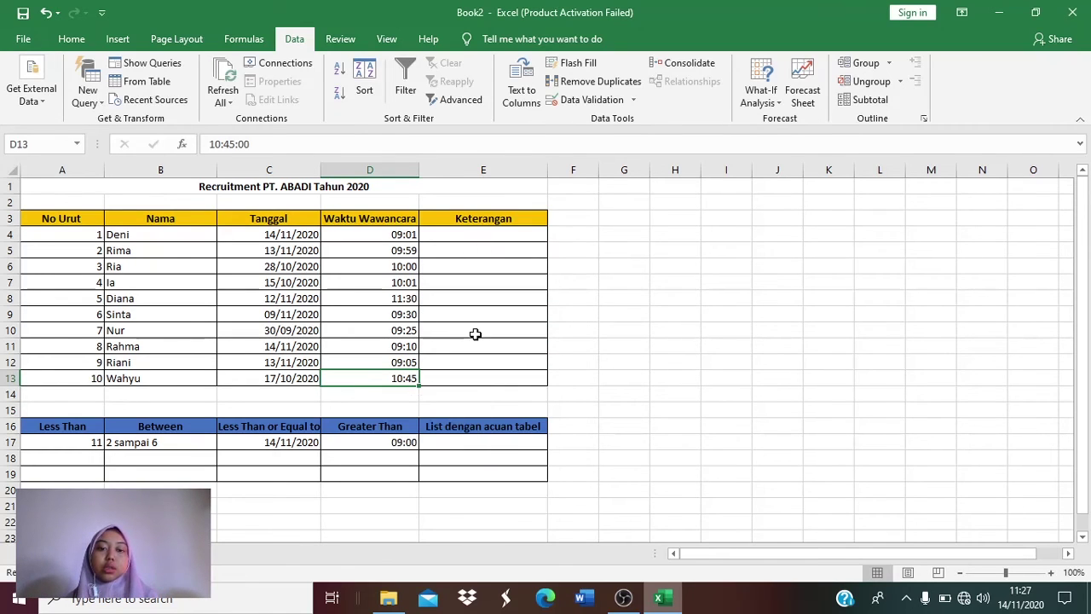
left_click(394, 433)
left_click(394, 440)
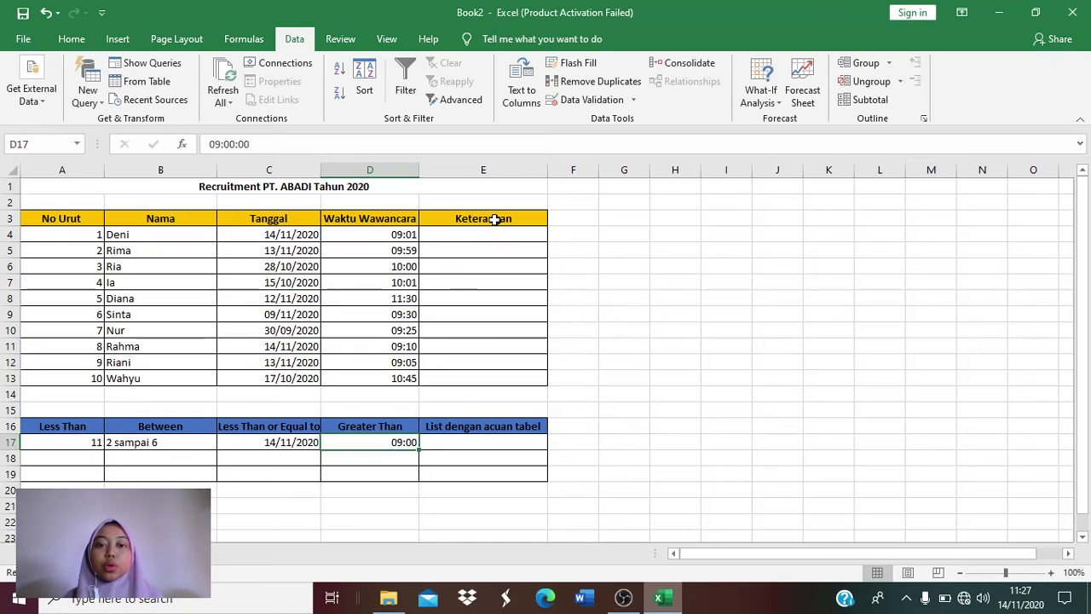
left_click_drag(492, 240, 492, 378)
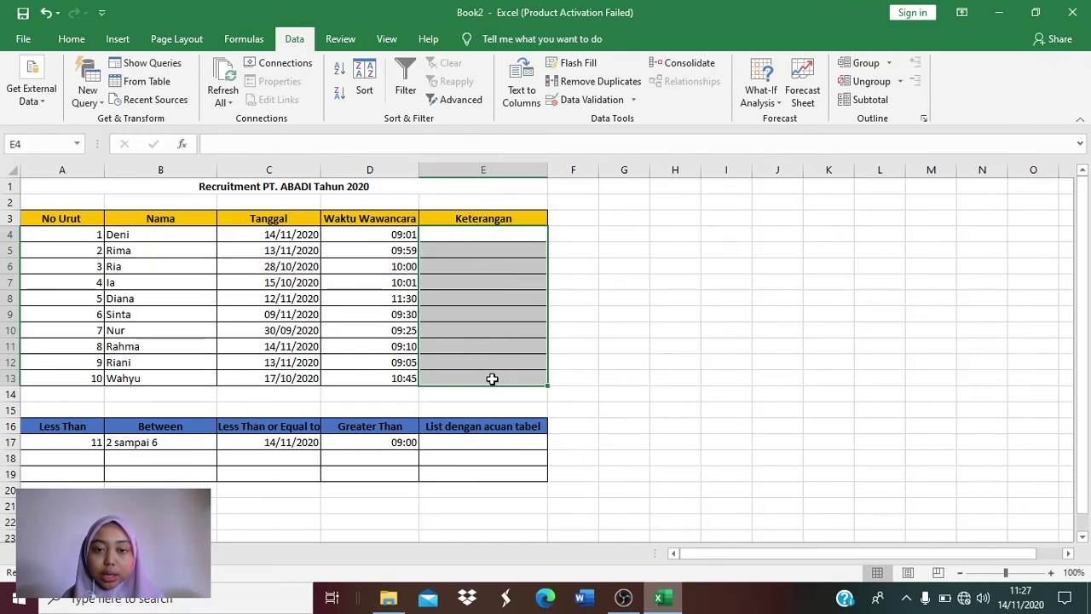
- Enter the list options Diterima, Tidak Diterima and Cadagan in E17 to E19 under List dengan acuan tabel
left_click(490, 441)
type("D")
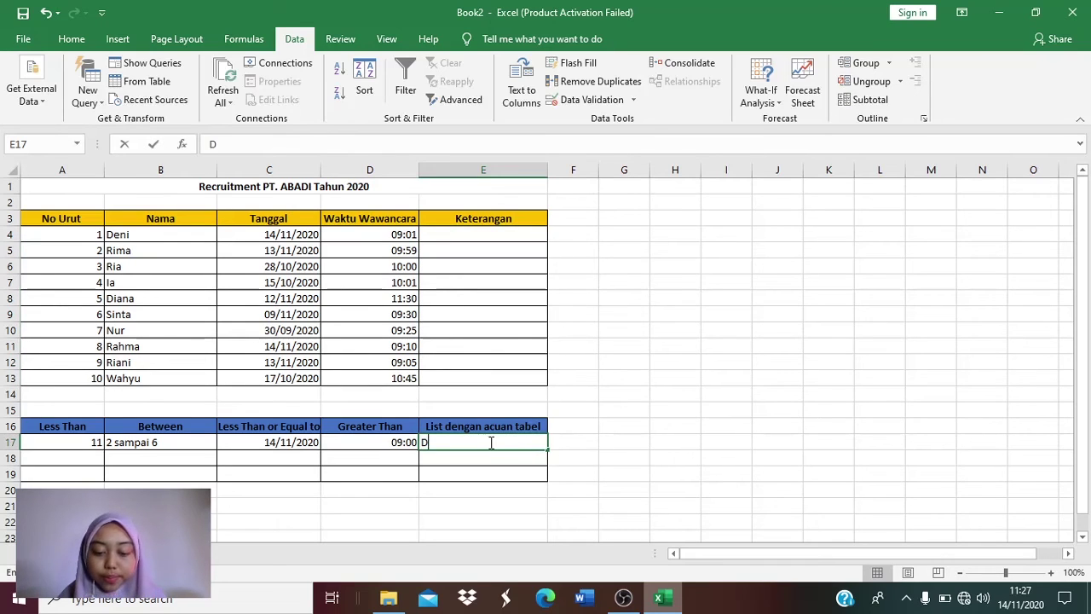
type("iter")
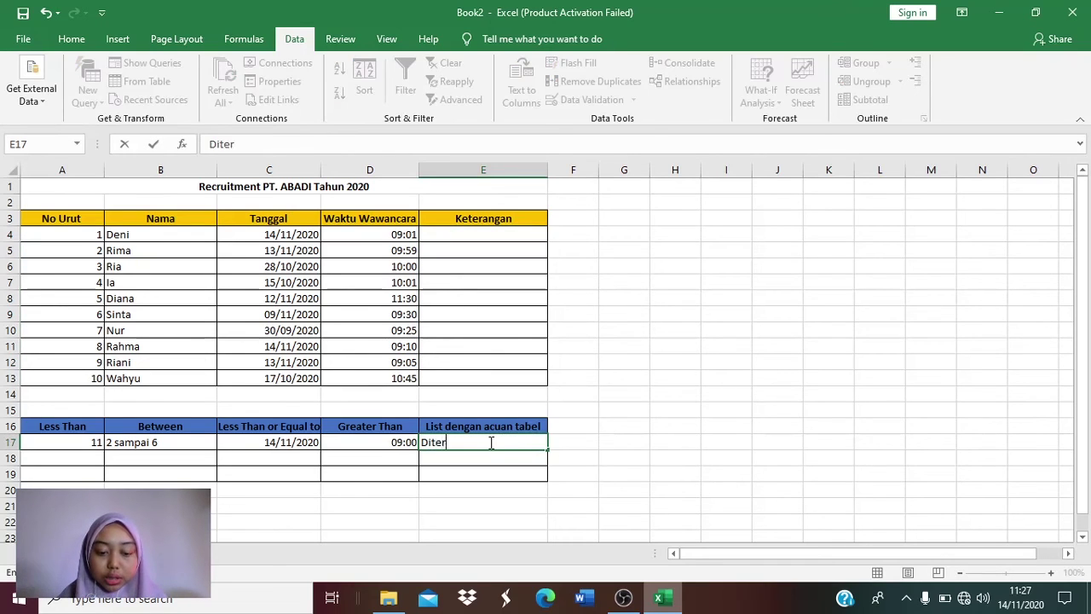
type("ima")
key("Return")
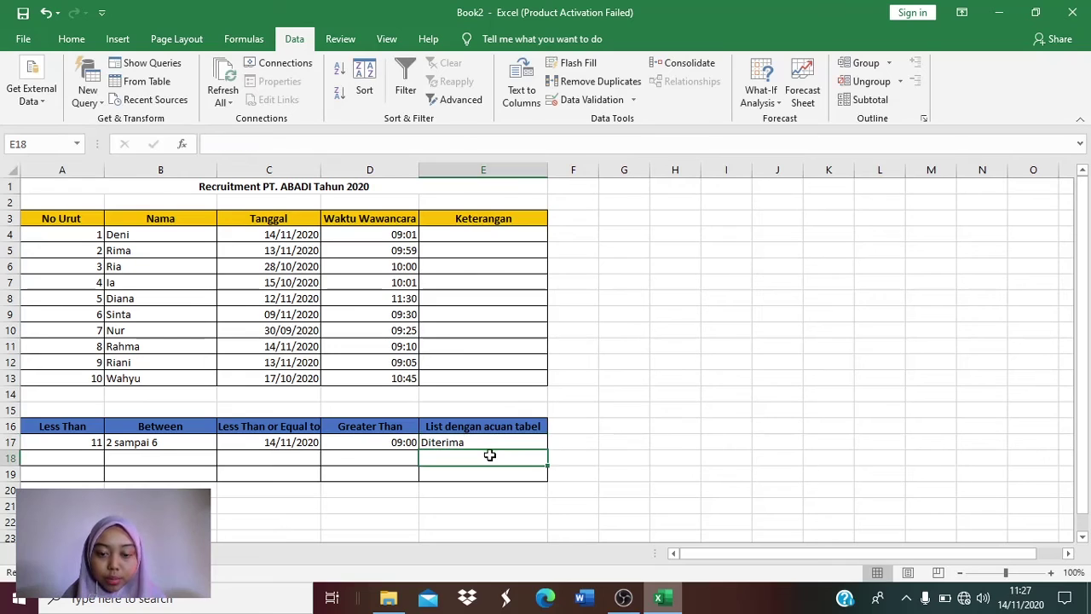
type("T")
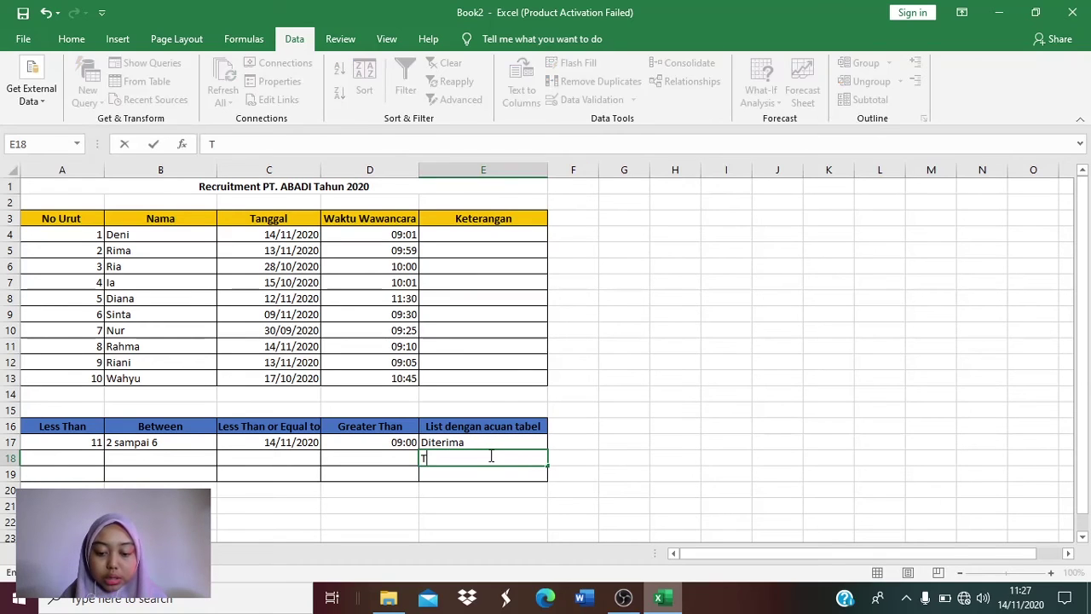
type("idak")
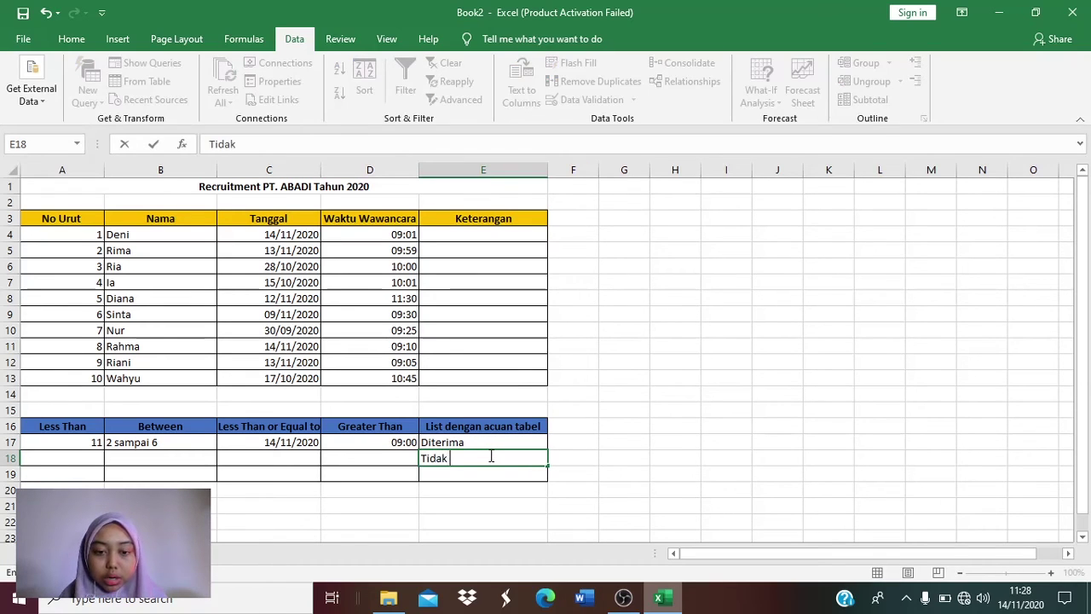
type(" Diterima")
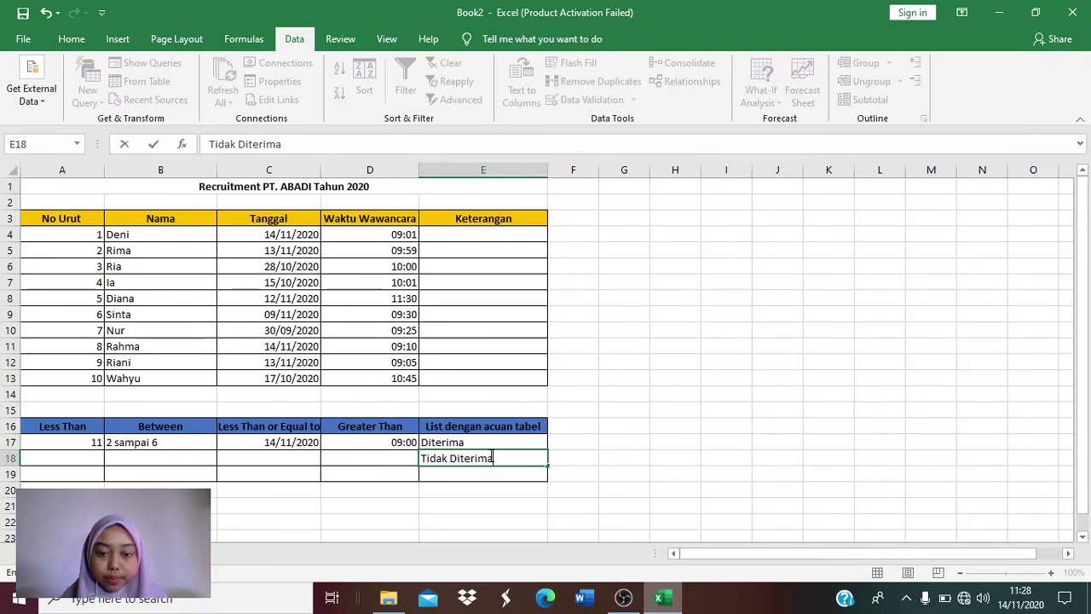
left_click(490, 475)
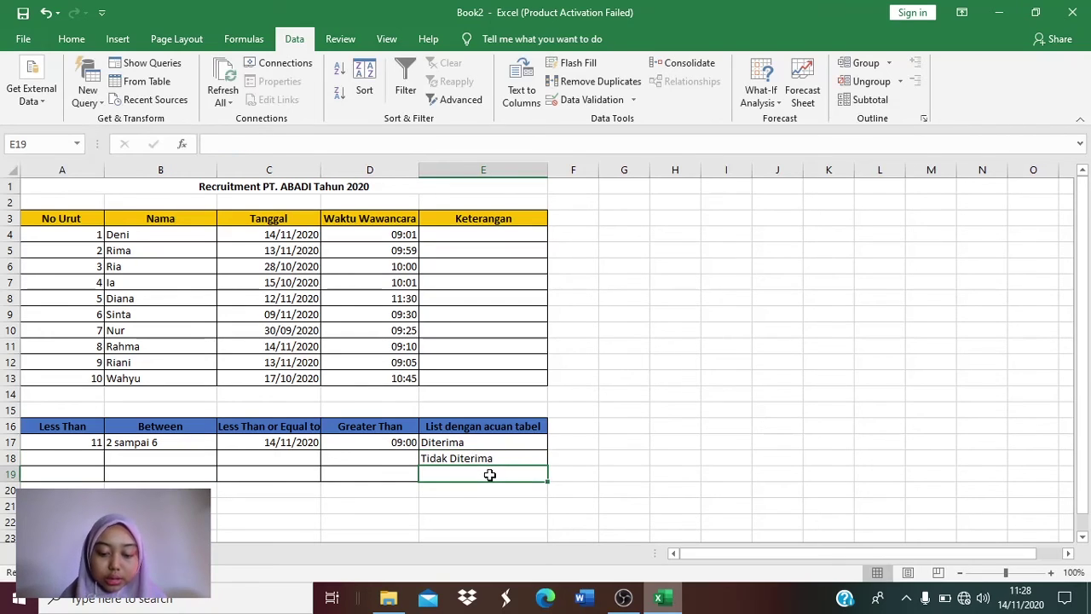
type("Cadagan")
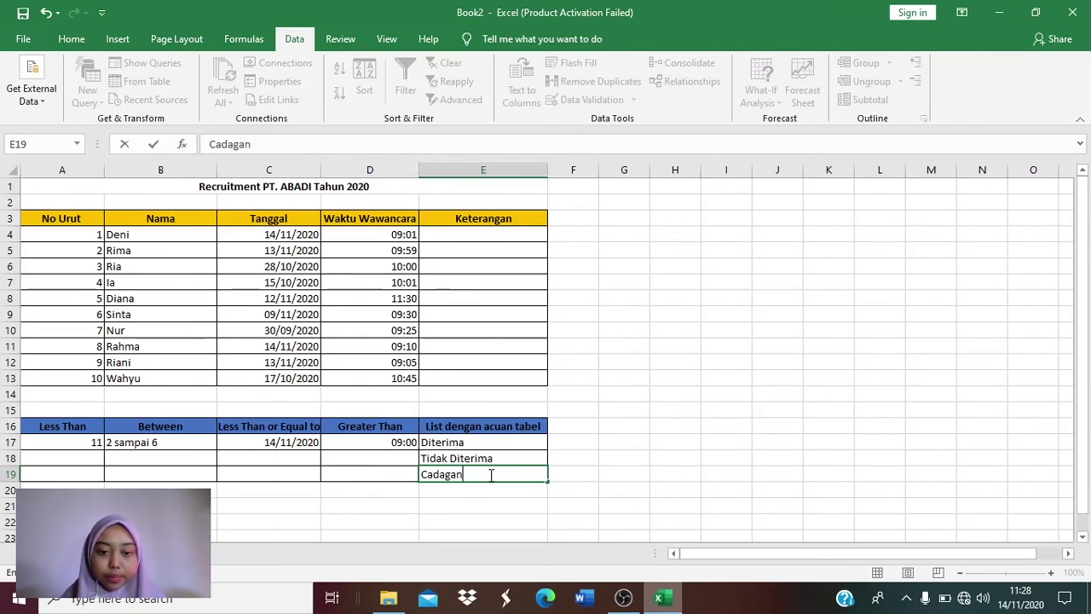
left_click(537, 347)
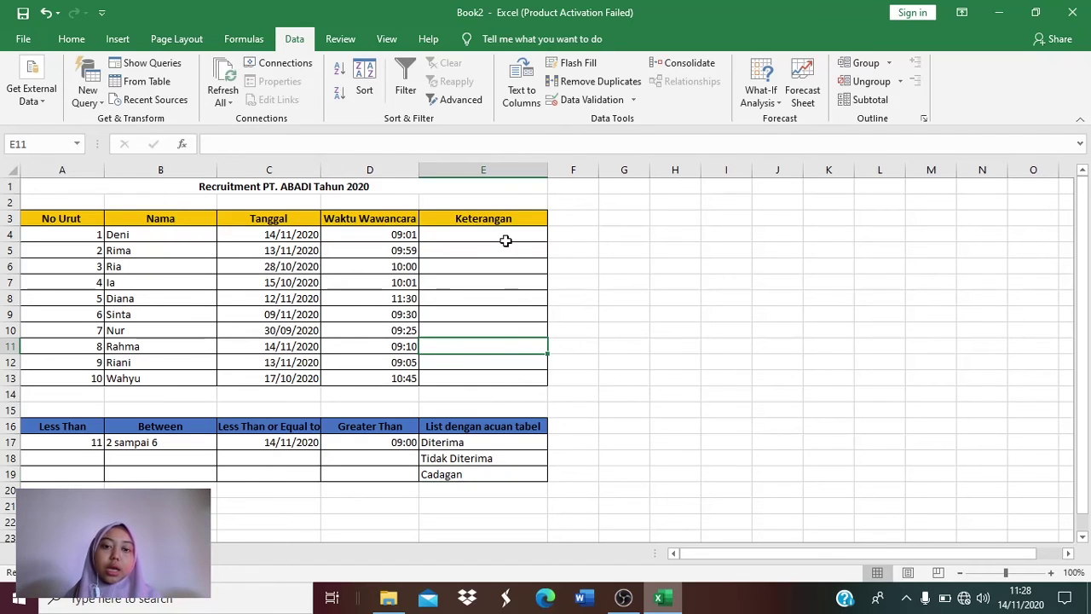
- Set the data validation of Keterangan cells E4 to E13 to allow a List with source =$E$17:$E$19
left_click_drag(499, 235, 505, 376)
left_click(594, 99)
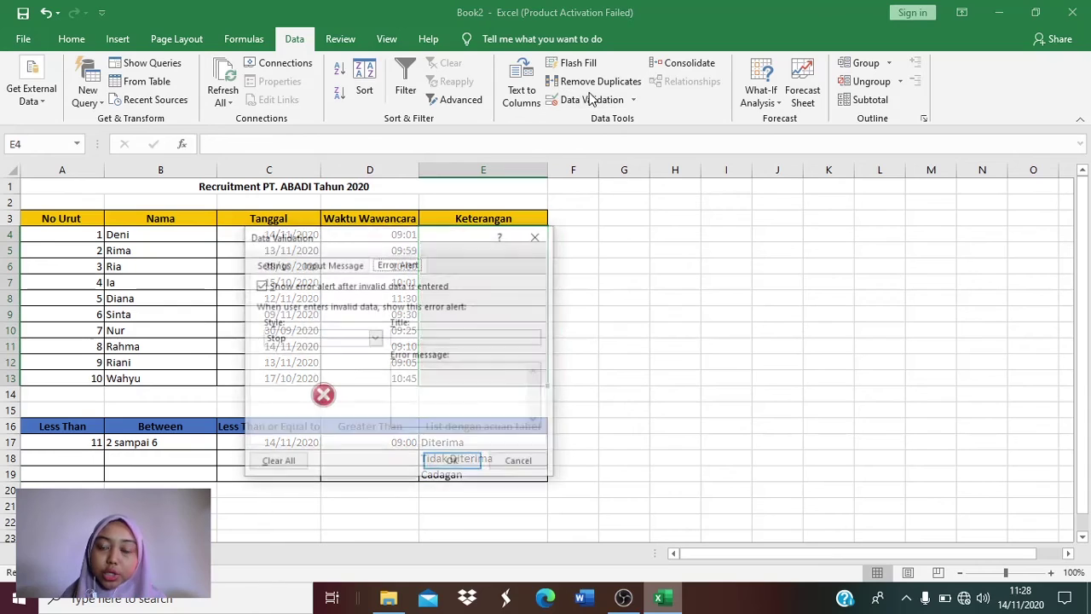
left_click(272, 265)
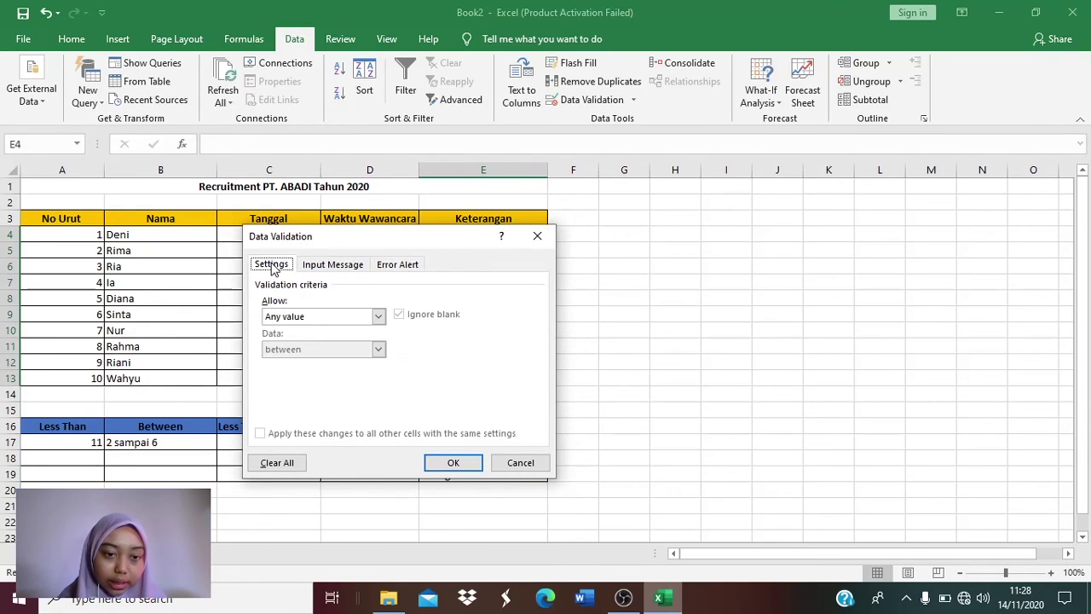
left_click(378, 316)
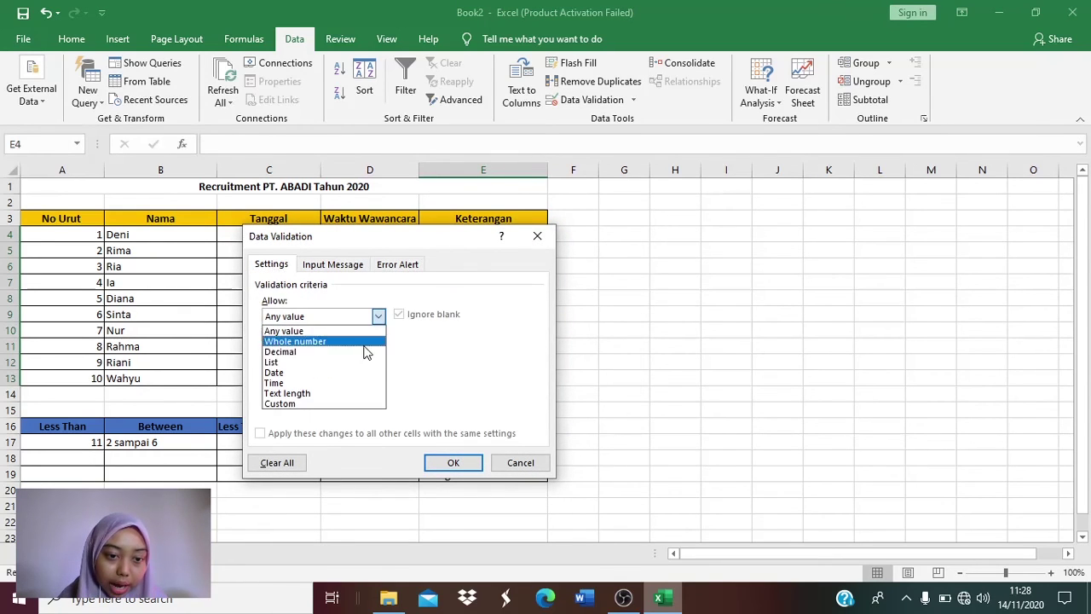
left_click(353, 371)
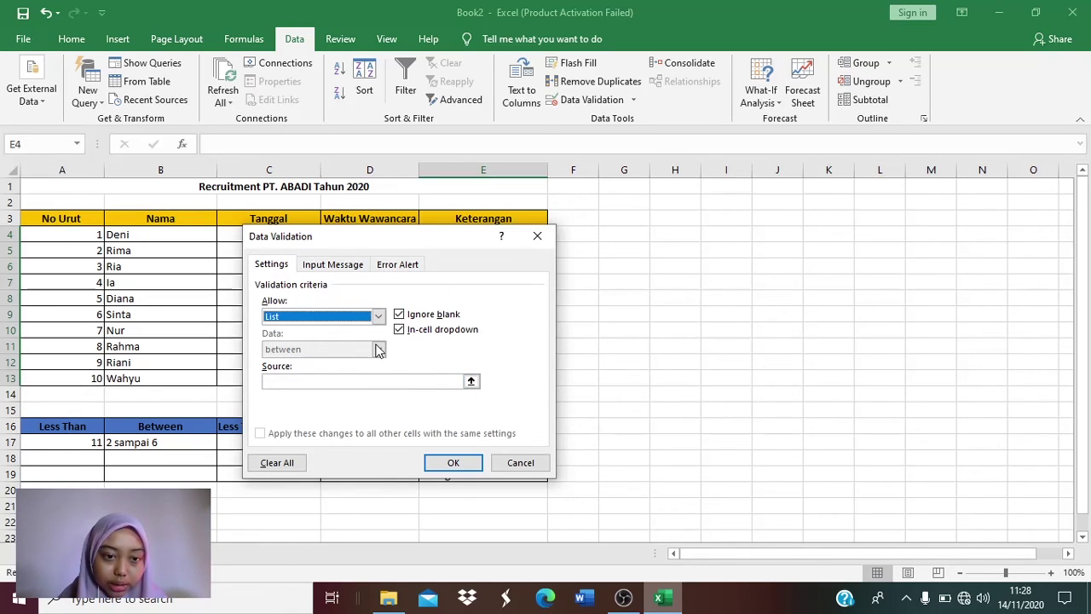
left_click(389, 385)
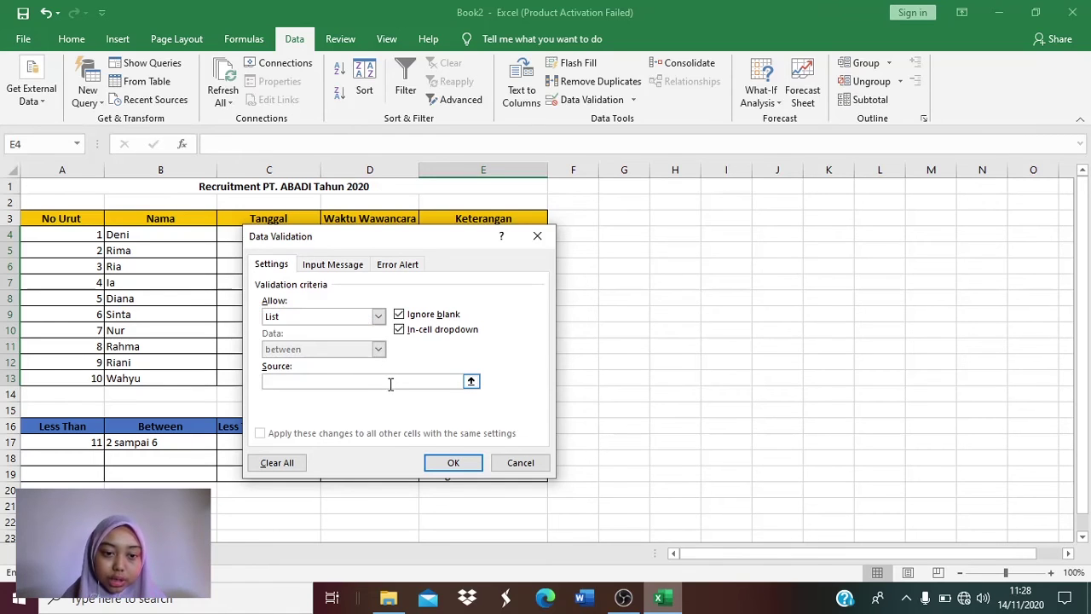
left_click(471, 383)
left_click_drag(445, 442, 472, 476)
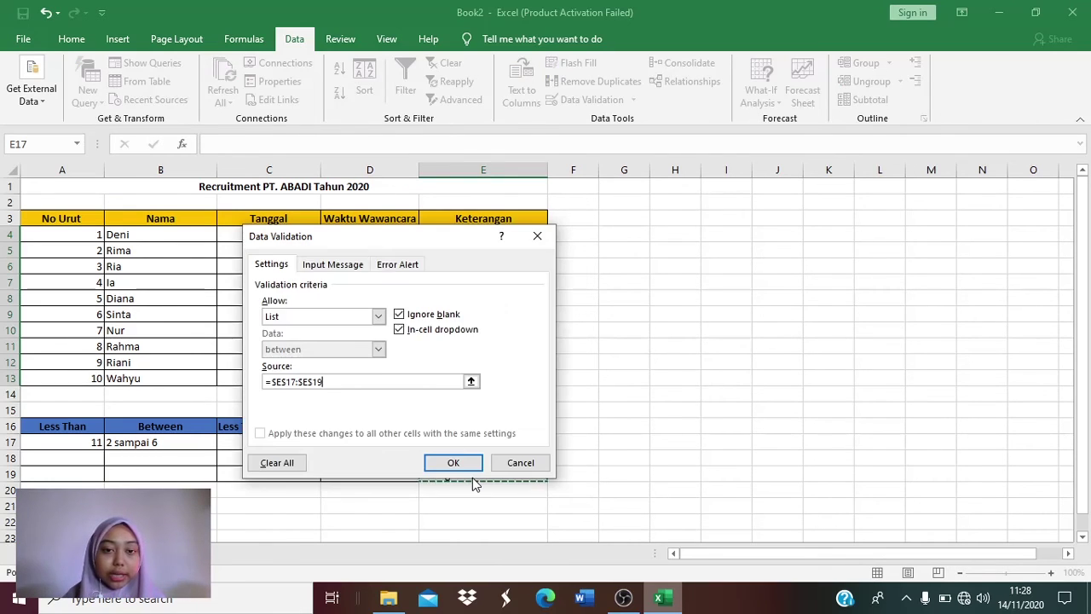
key("Return")
- Give the input message for the Keterangan cells the title "Keterangan Pelamar"
left_click(333, 265)
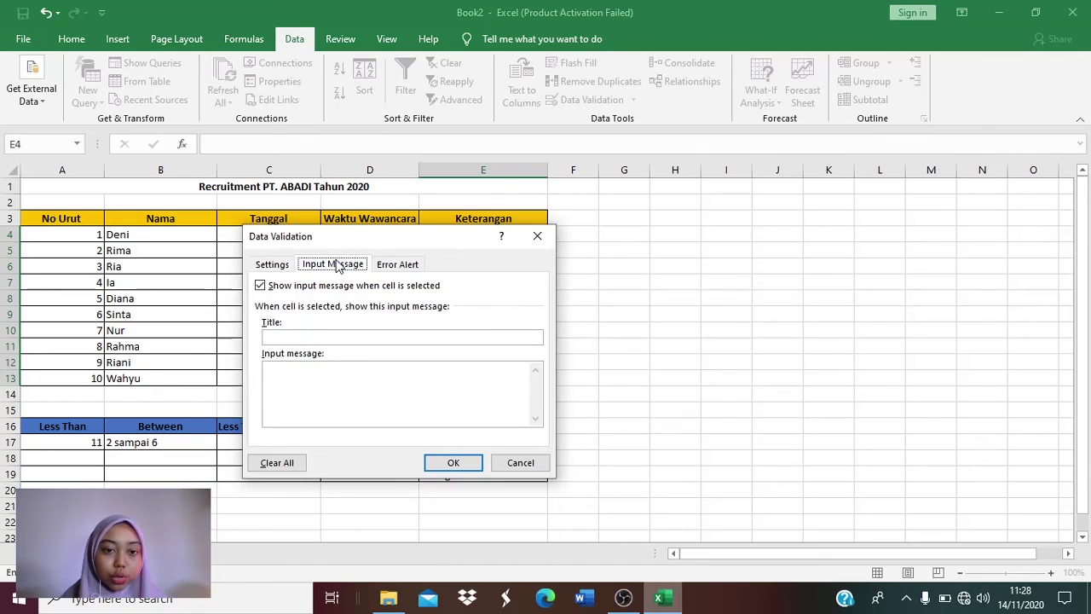
left_click(332, 335)
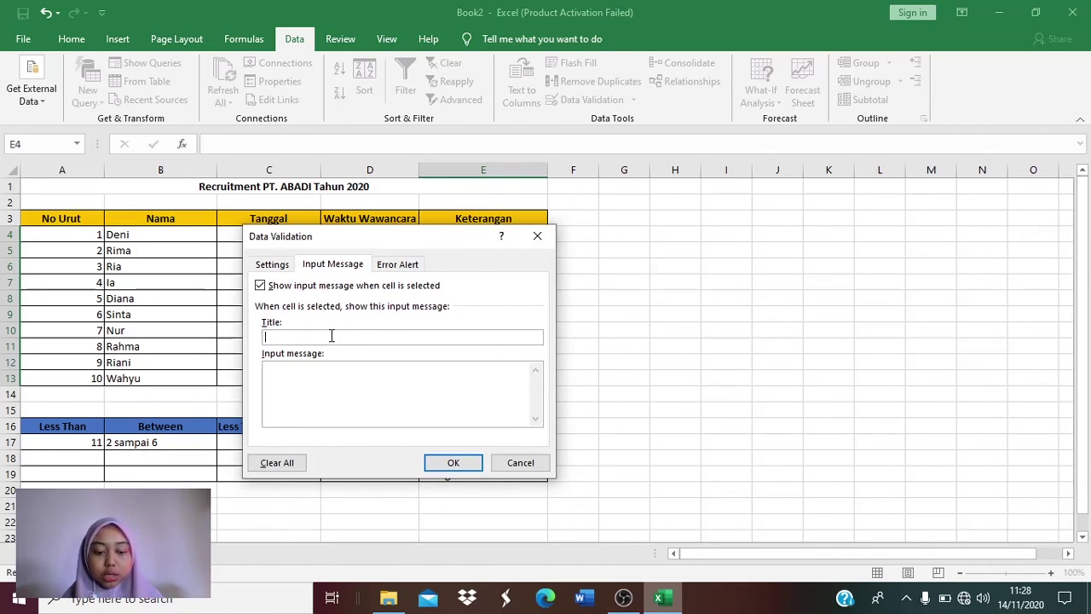
type("Keterangan")
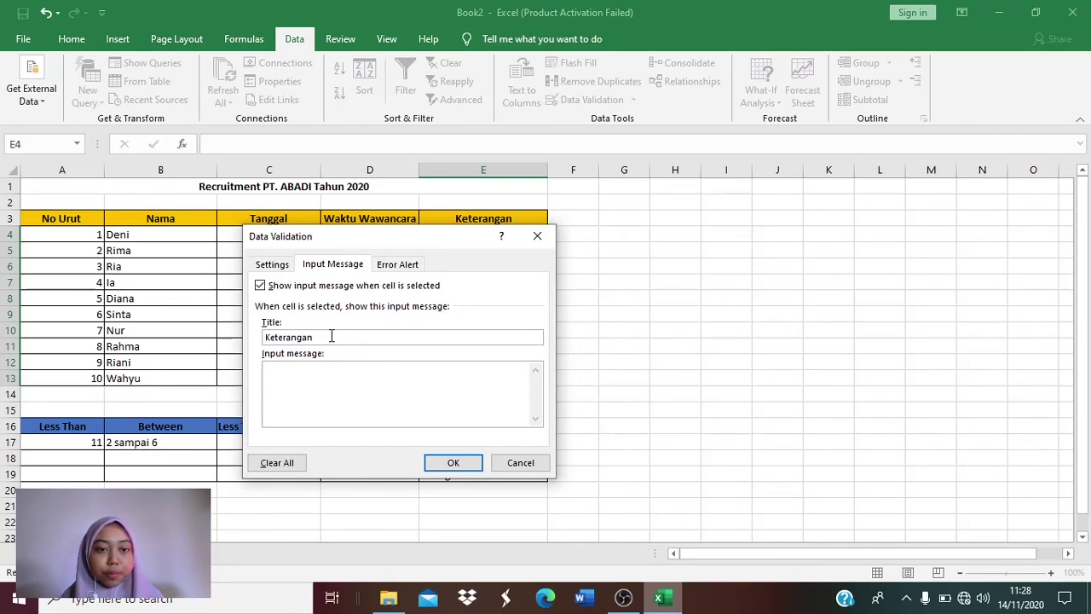
type(" Pelamar")
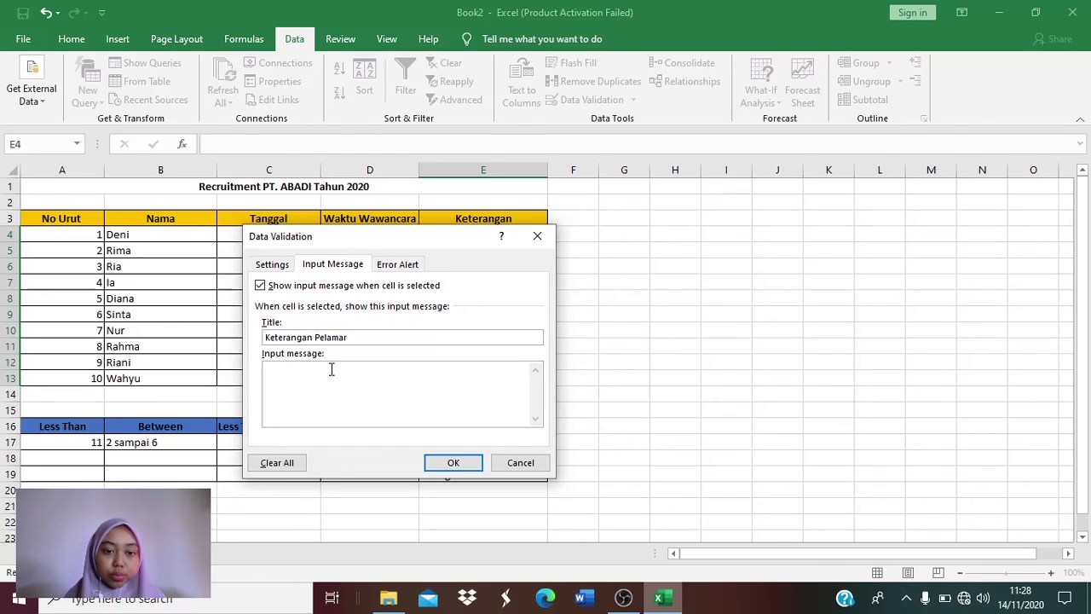
- Set the input message text for the Keterangan cells to "masukkan status pelamar, diterima, tidak diterima atau sebagai cadangan"
type("masukkan")
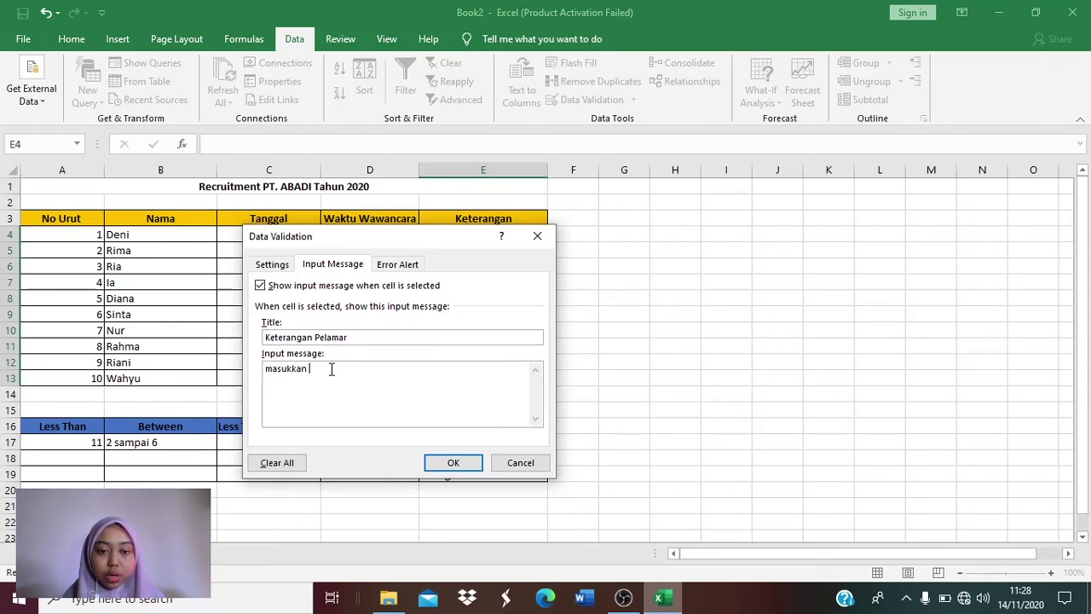
type(" ketera")
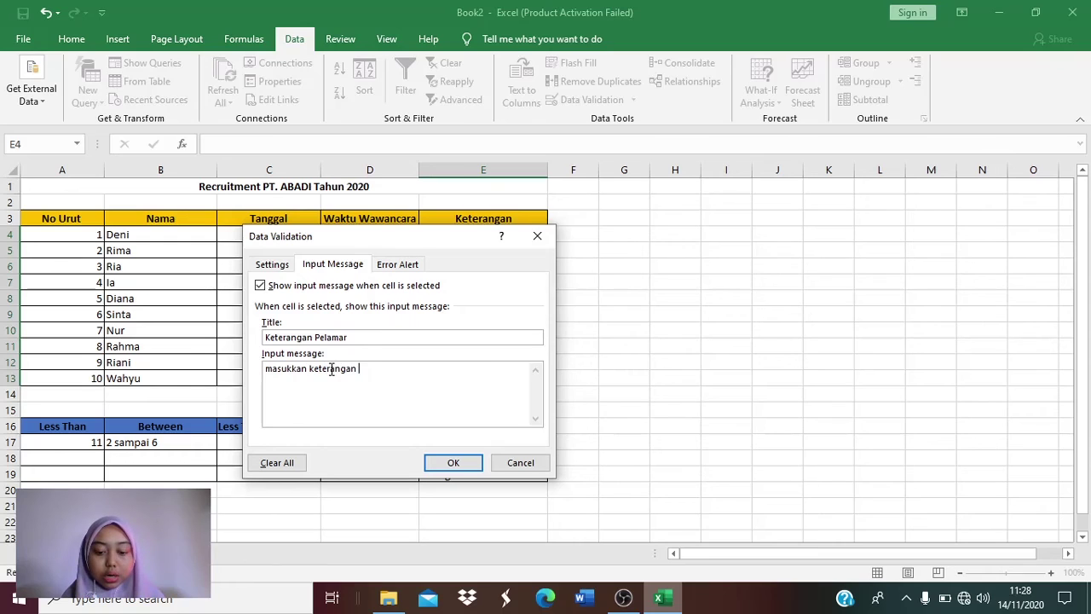
type("ngan")
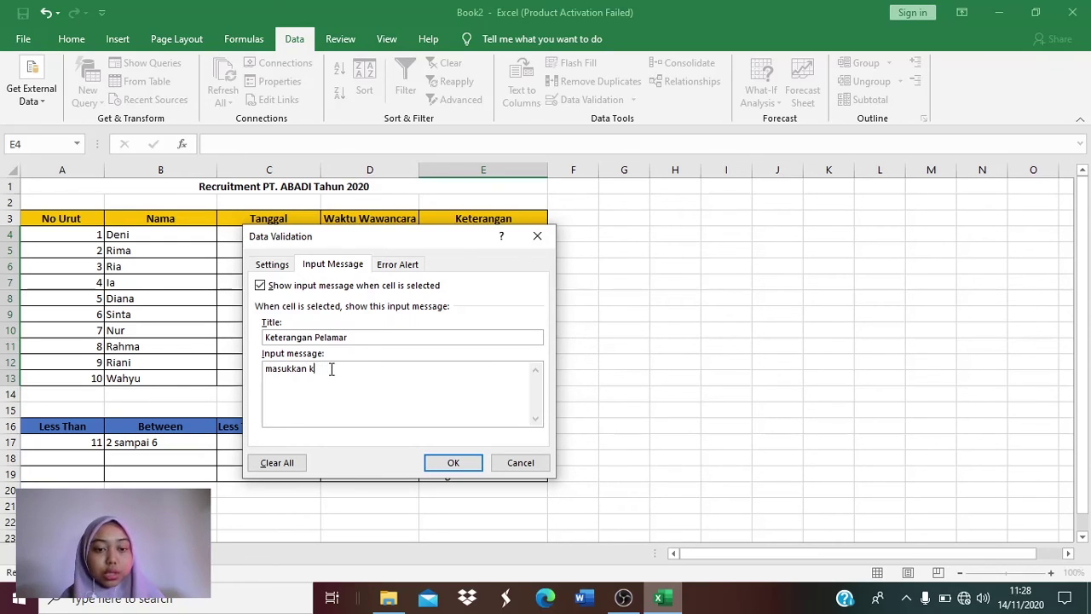
type("status")
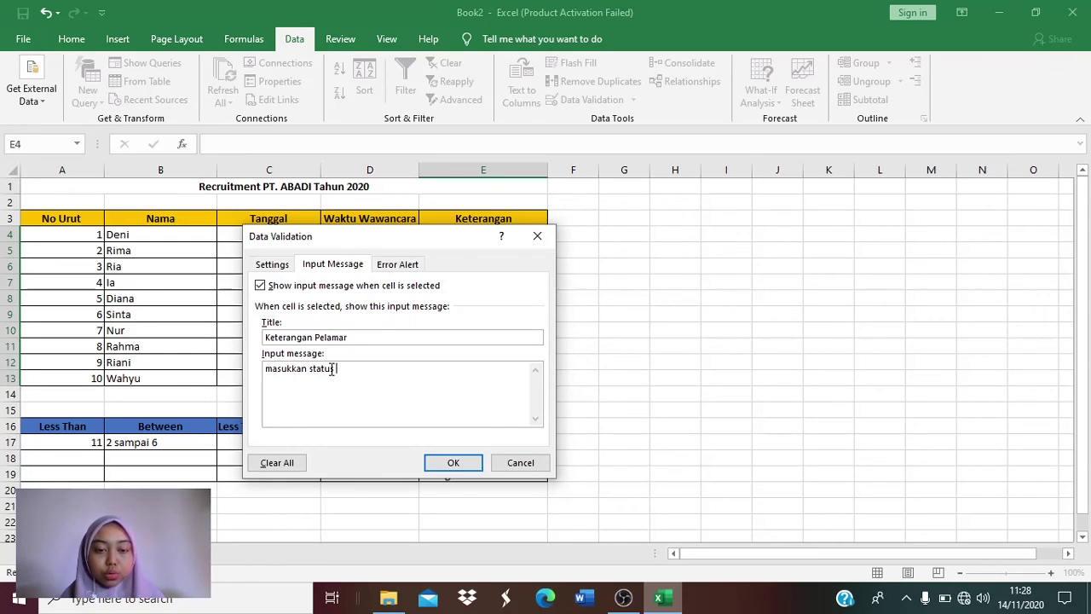
type(" pelamar")
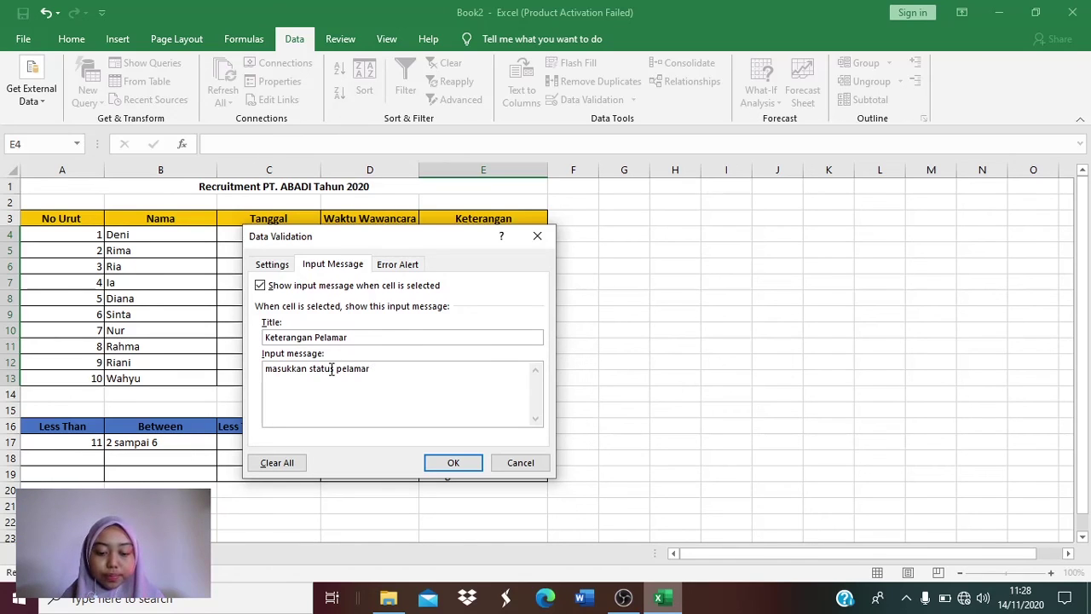
type(", diteri")
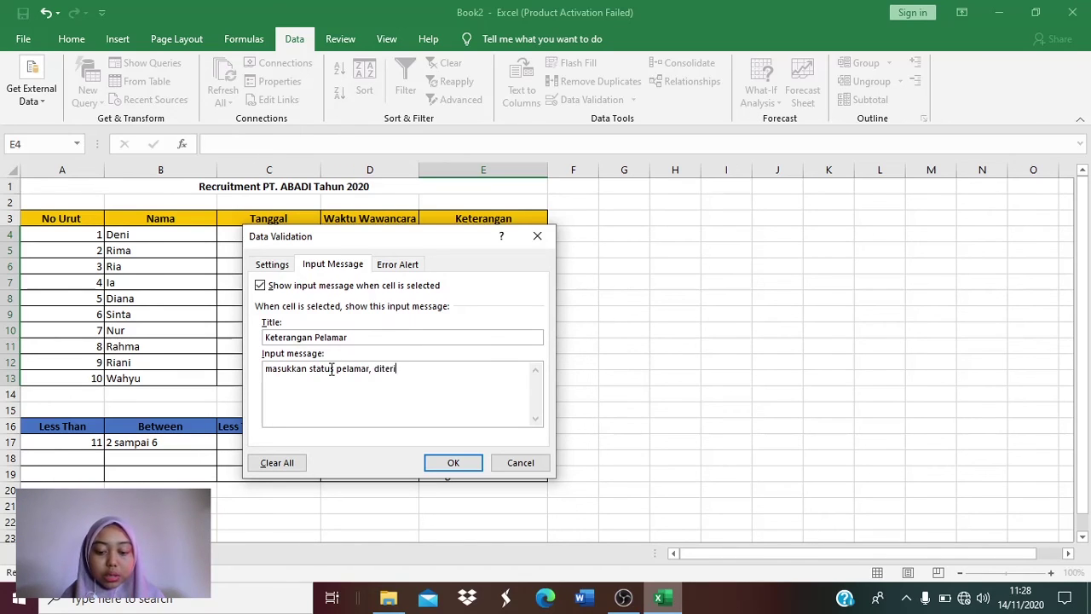
type("ma, tidak")
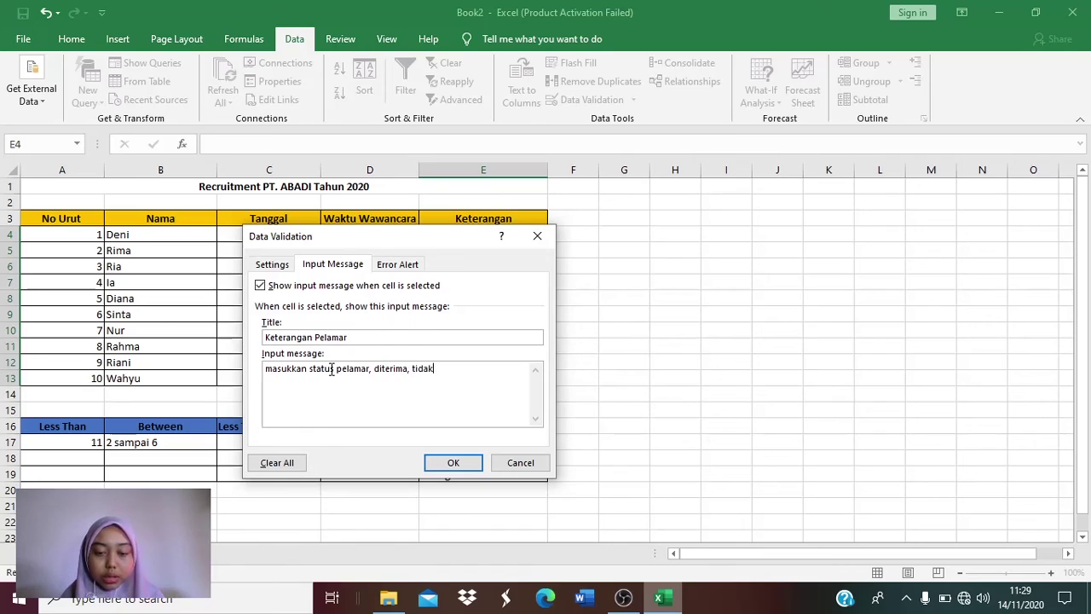
type(" diterima")
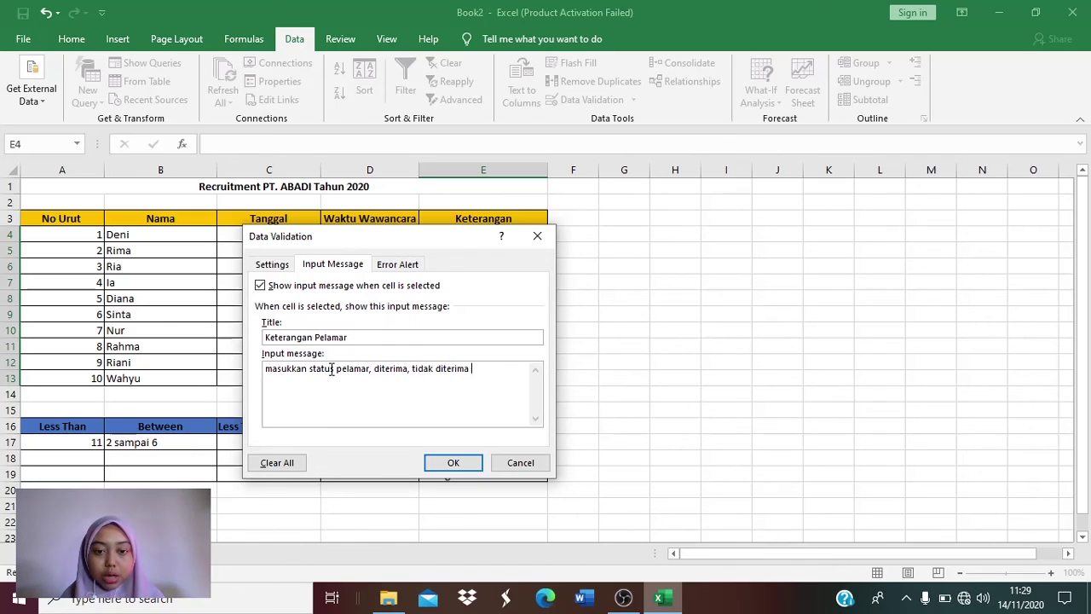
type(" atau sebagai")
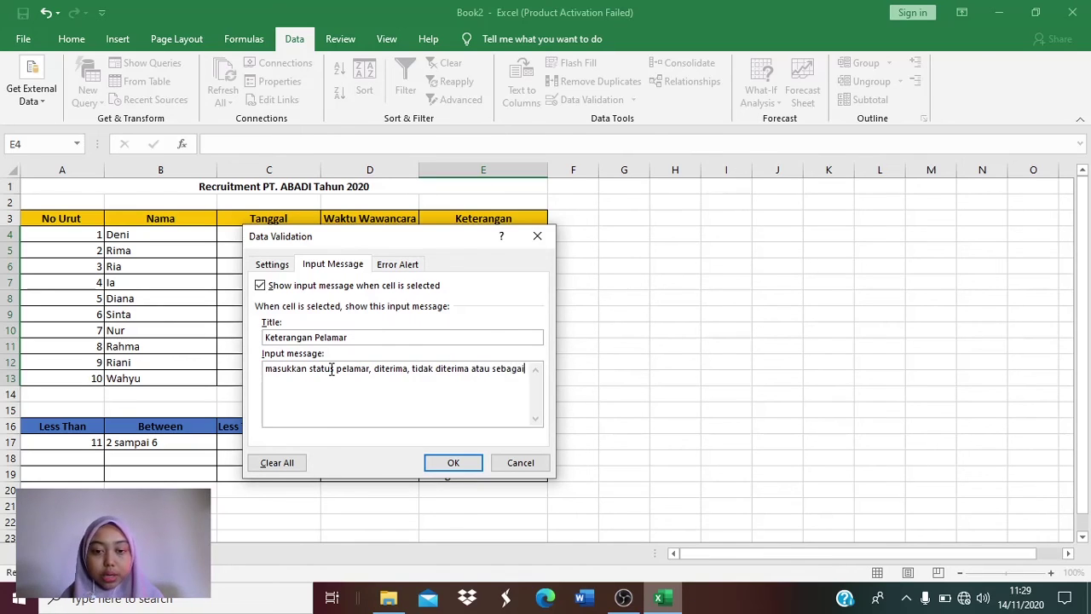
type(" s")
key("BackSpace")
type("cadangann")
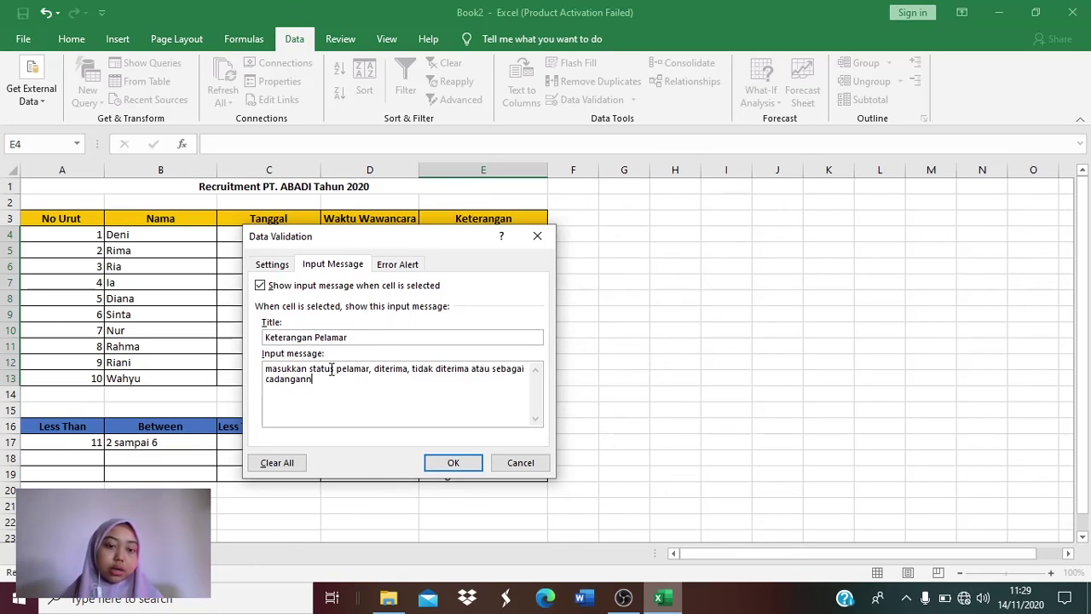
key("BackSpace")
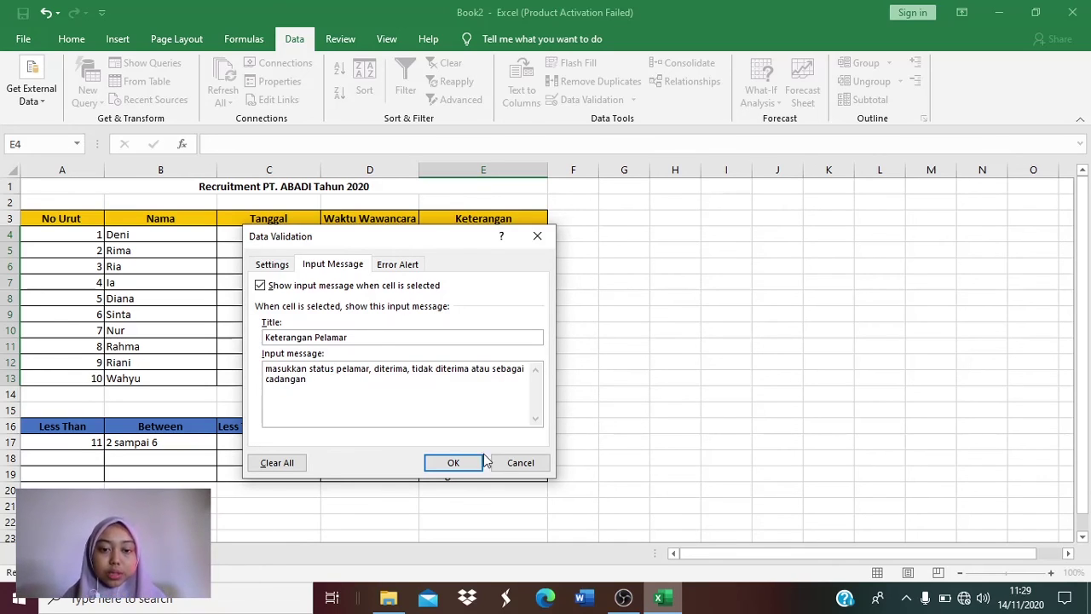
- Set the error alert of the Keterangan cells to the Warning style with the title "Input yang anda masukkan salah"
left_click(387, 265)
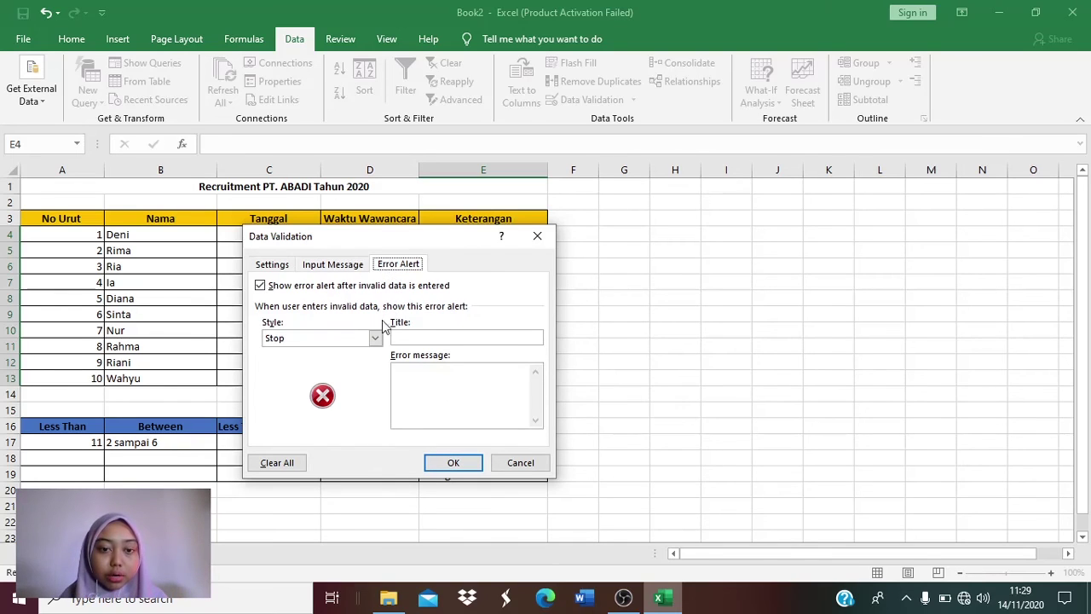
left_click(375, 338)
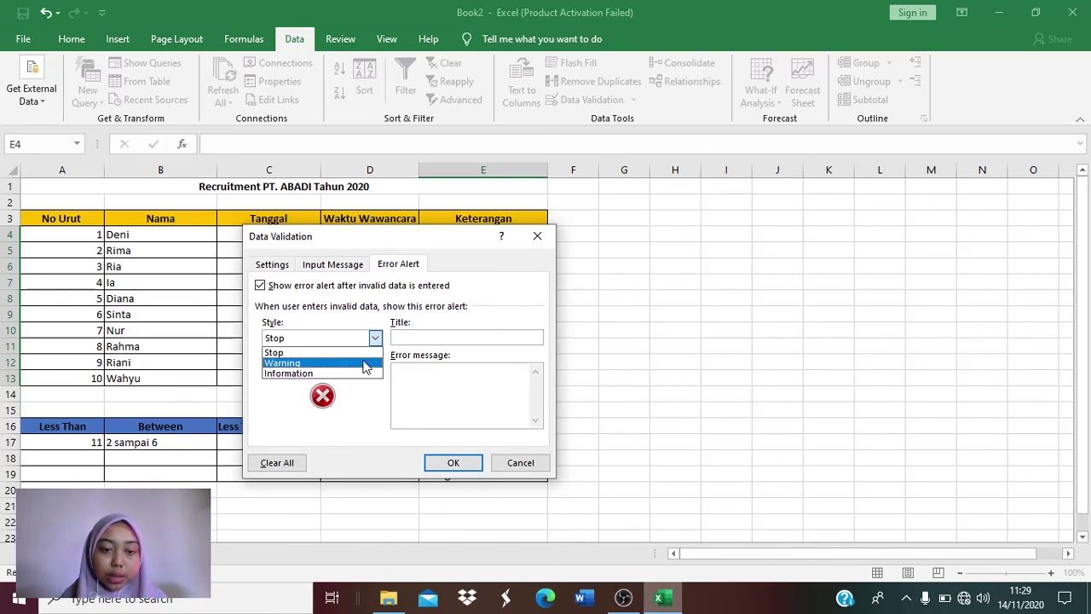
left_click(365, 364)
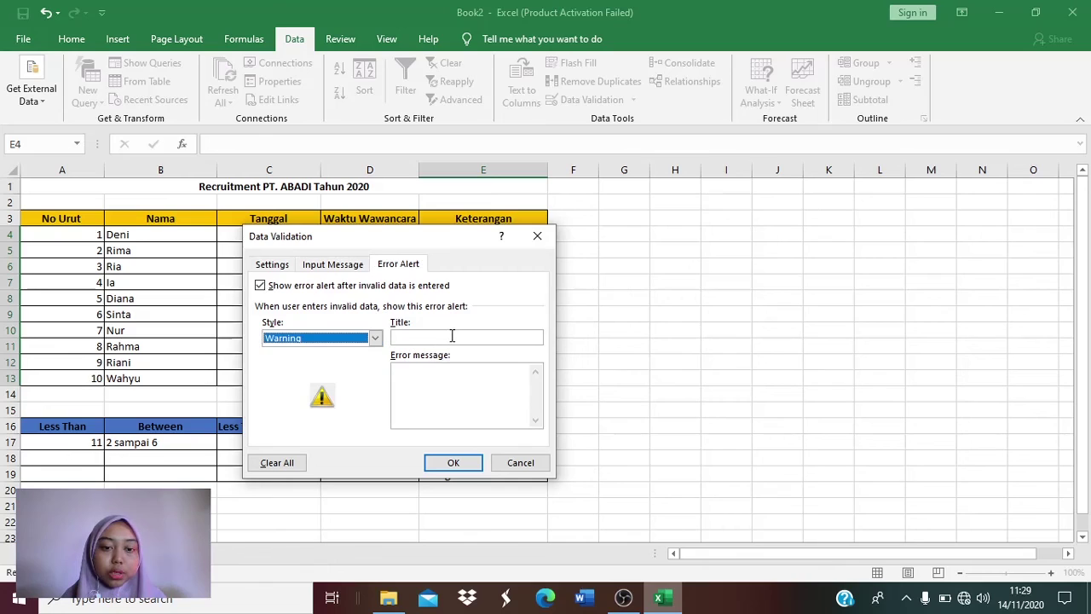
left_click(452, 336)
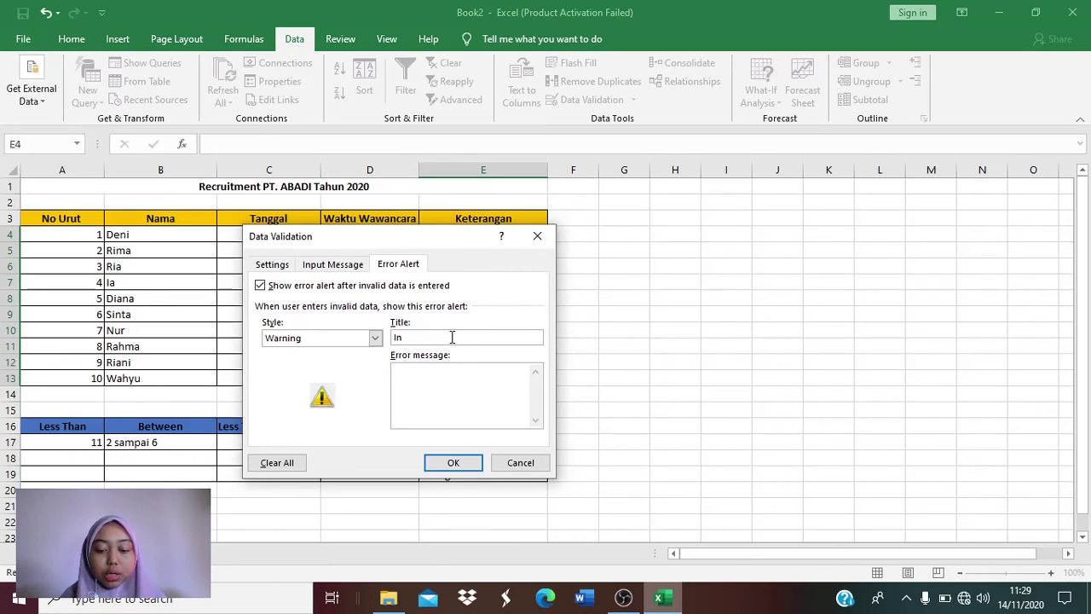
type("Input yang")
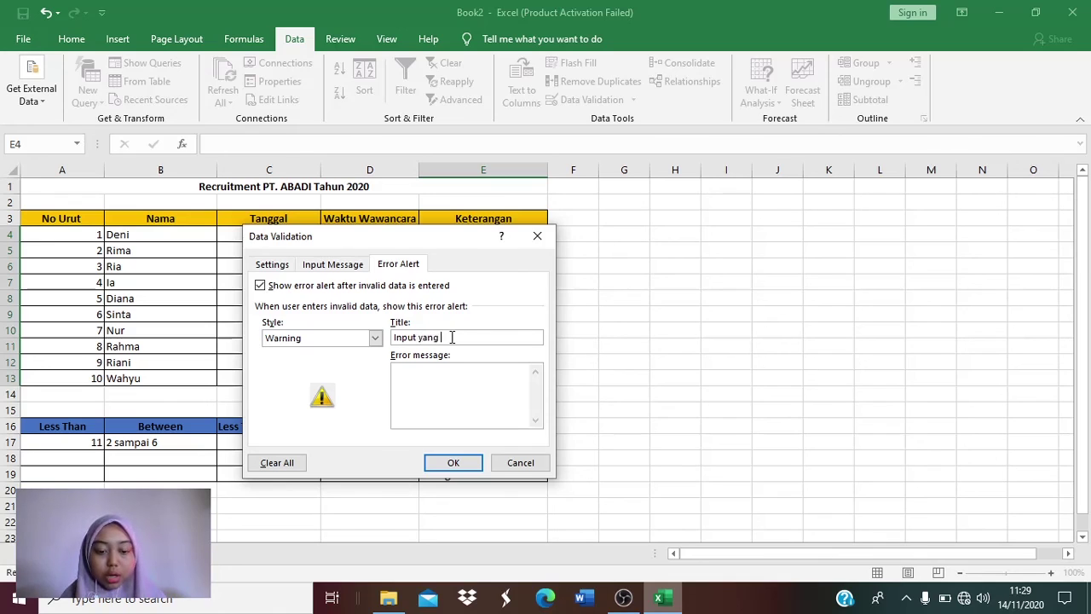
type(" anda masuk")
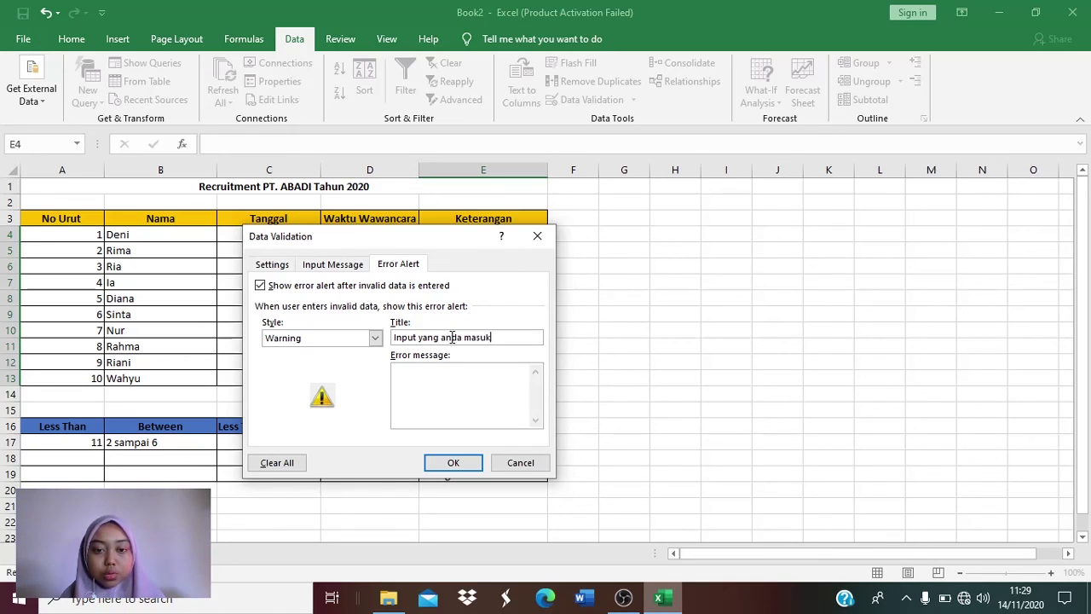
type("kan alah")
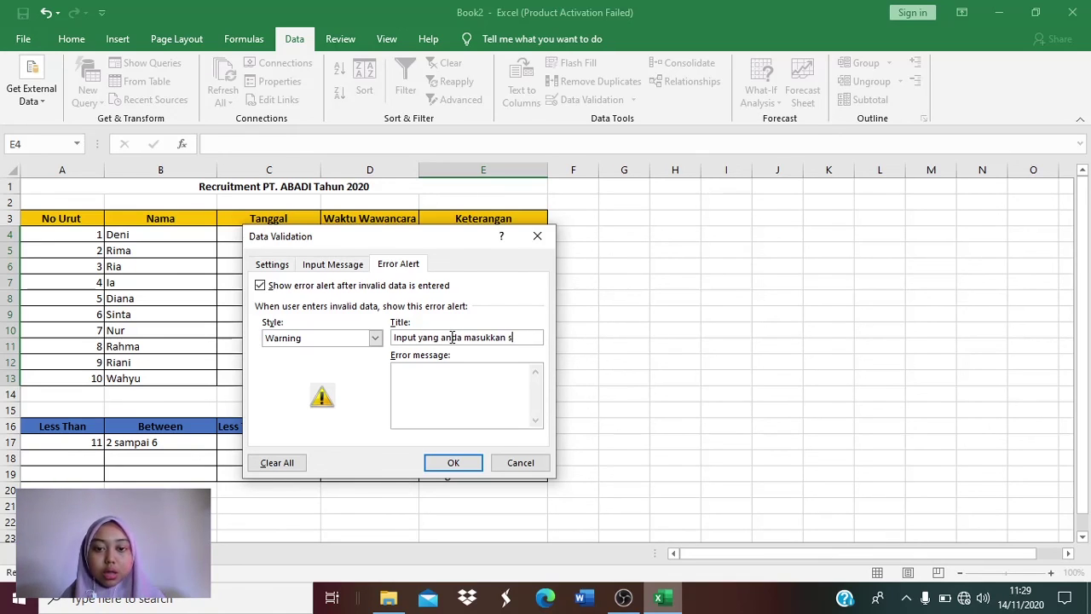
- Set the error message to "Keterangan yang anda masukkan tidak sesuai" and apply the data validation
left_click(450, 381)
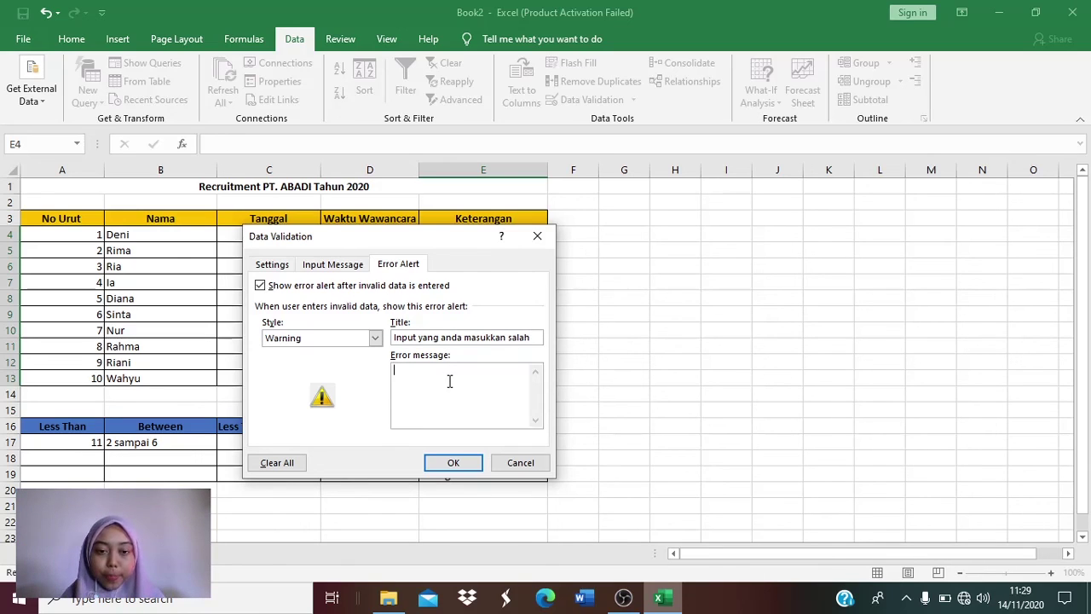
type("Keterangan")
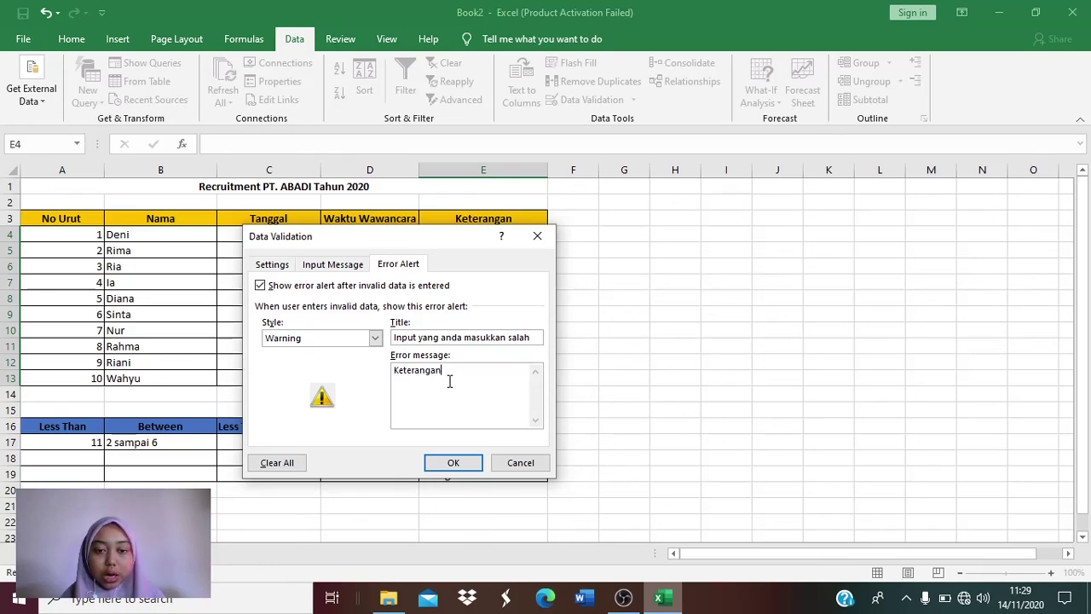
type(" yang anda")
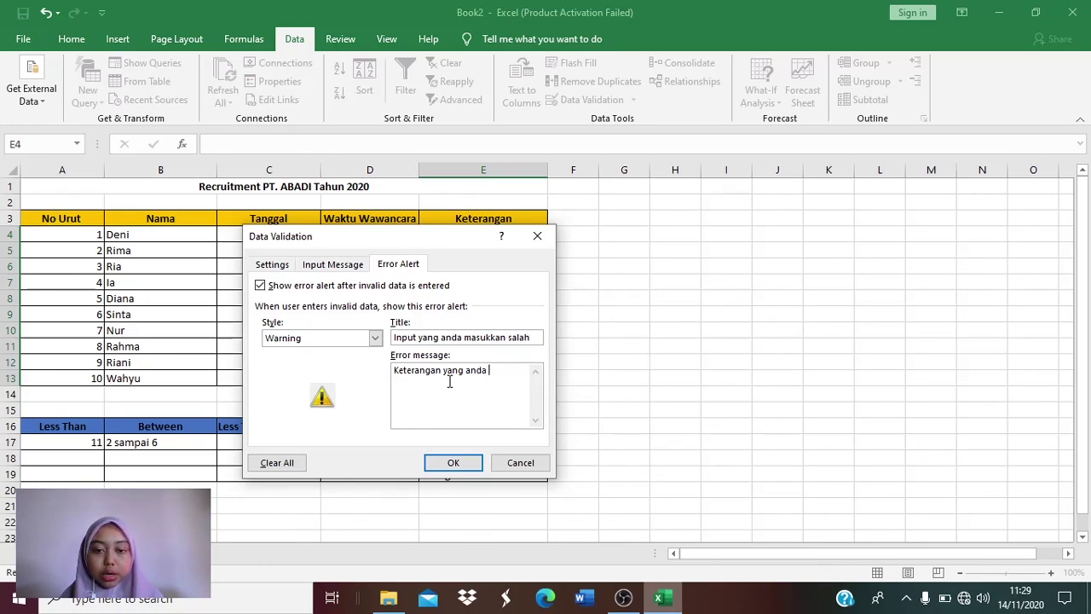
type(" masukkan ti")
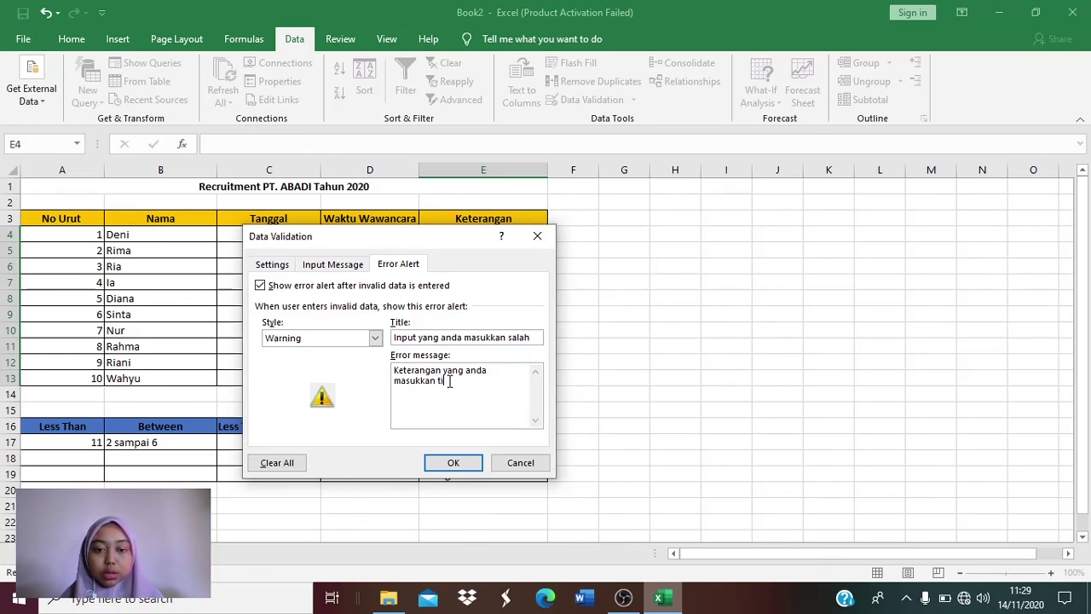
type("dak sesuai")
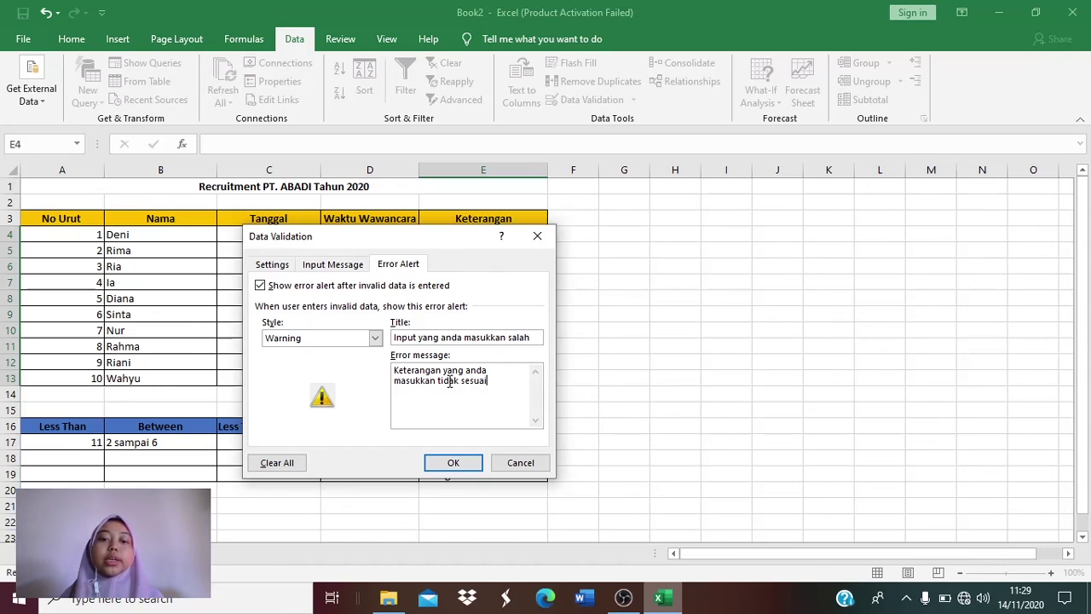
left_click(453, 463)
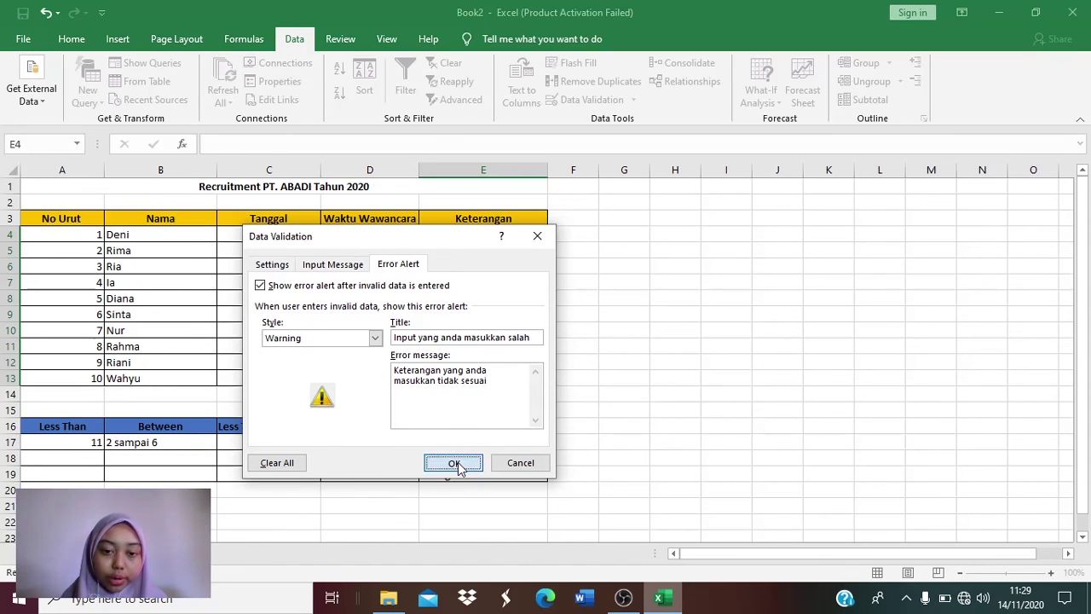
- Choose Diterima in E4 and Tidak Diterima in E5 from the Keterangan list options
left_click(440, 235)
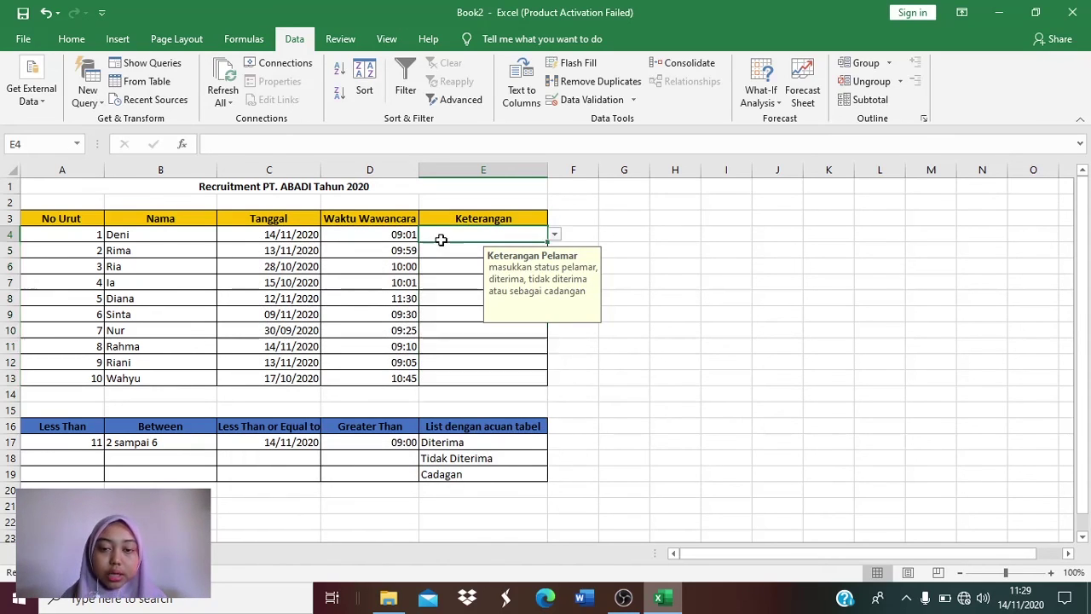
left_click(554, 235)
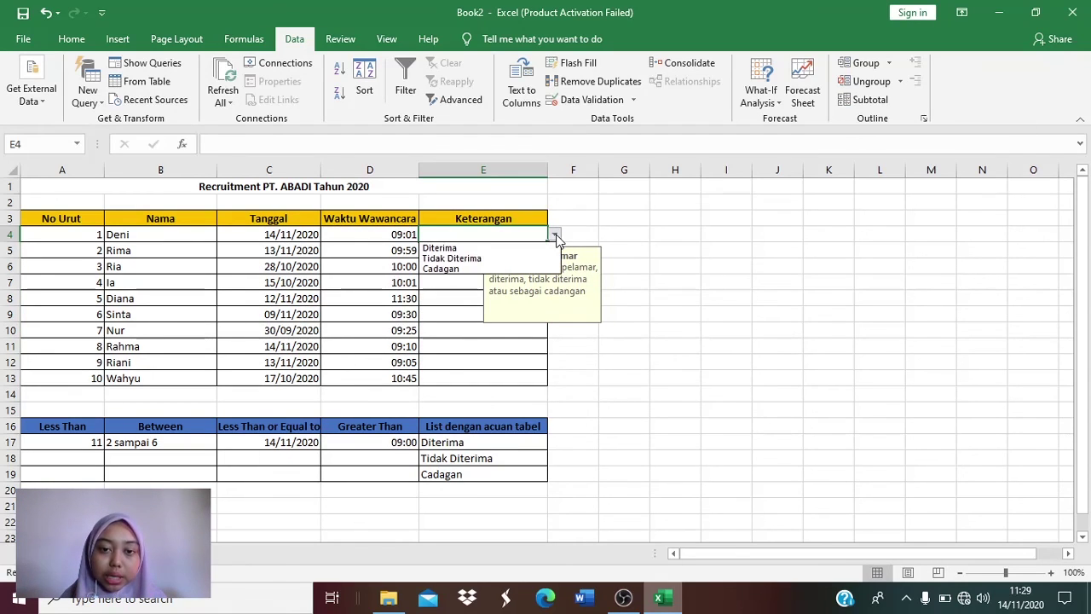
left_click(502, 248)
key("Return")
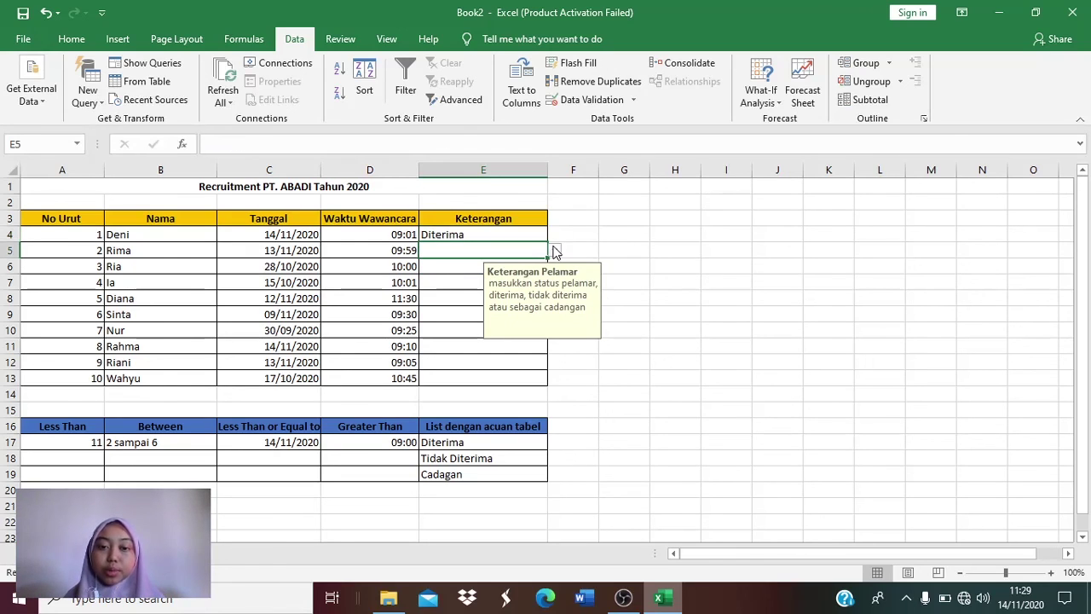
left_click(554, 250)
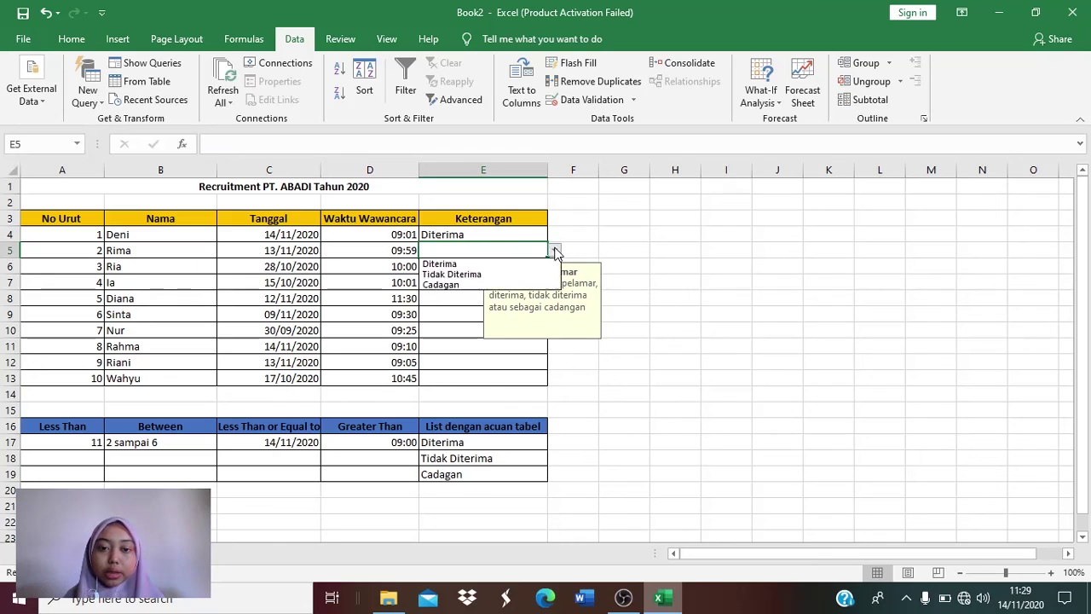
left_click(521, 275)
key("Return")
- Choose Diterima from the list options for the Keterangan cells E6, E7 and E8
left_click(554, 267)
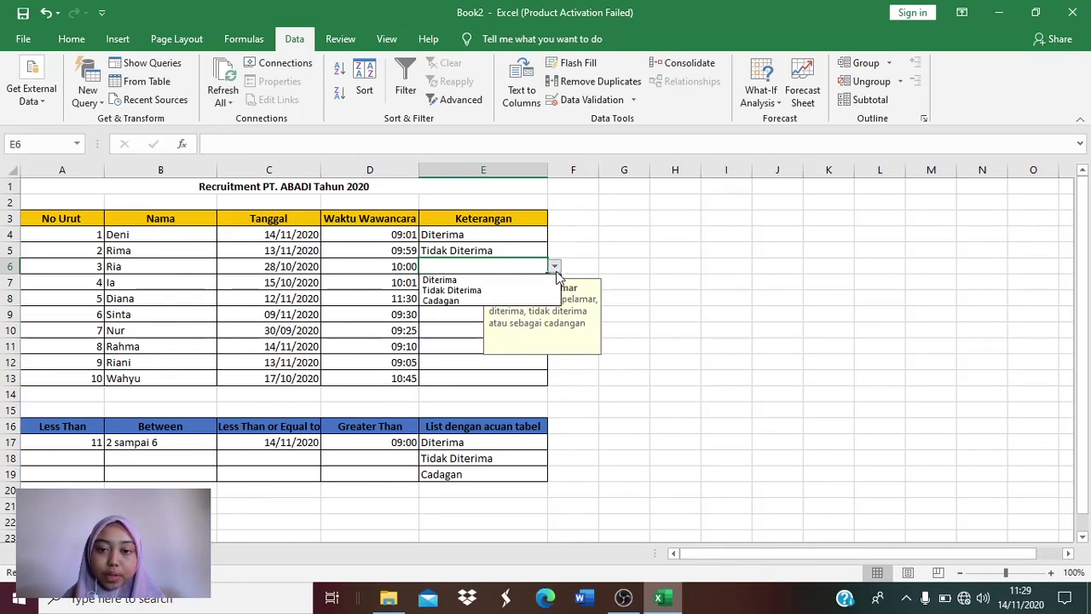
left_click(535, 283)
key("Return")
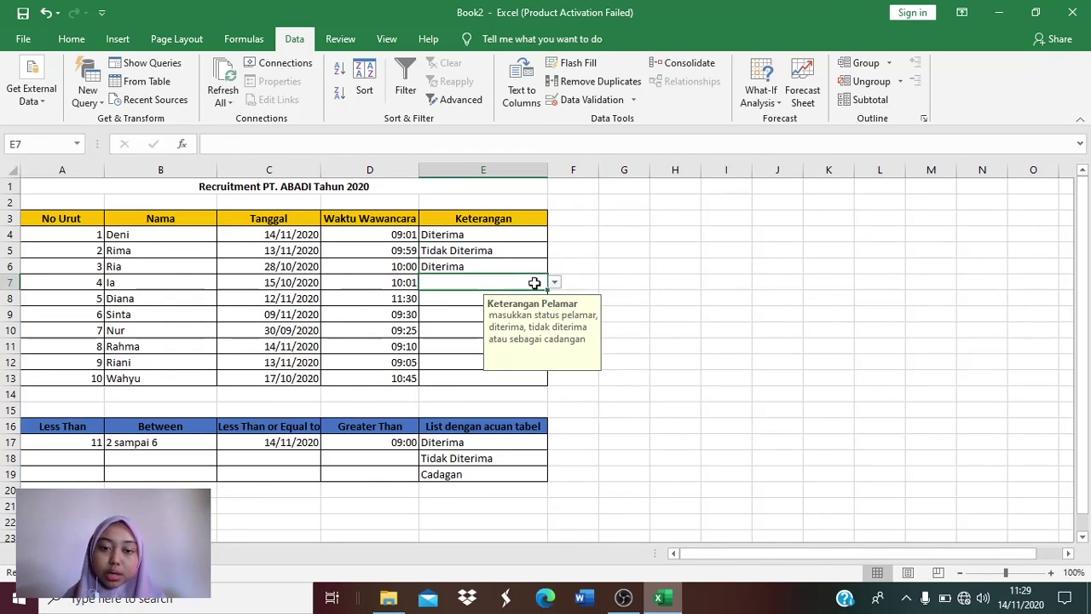
left_click(554, 282)
left_click(537, 296)
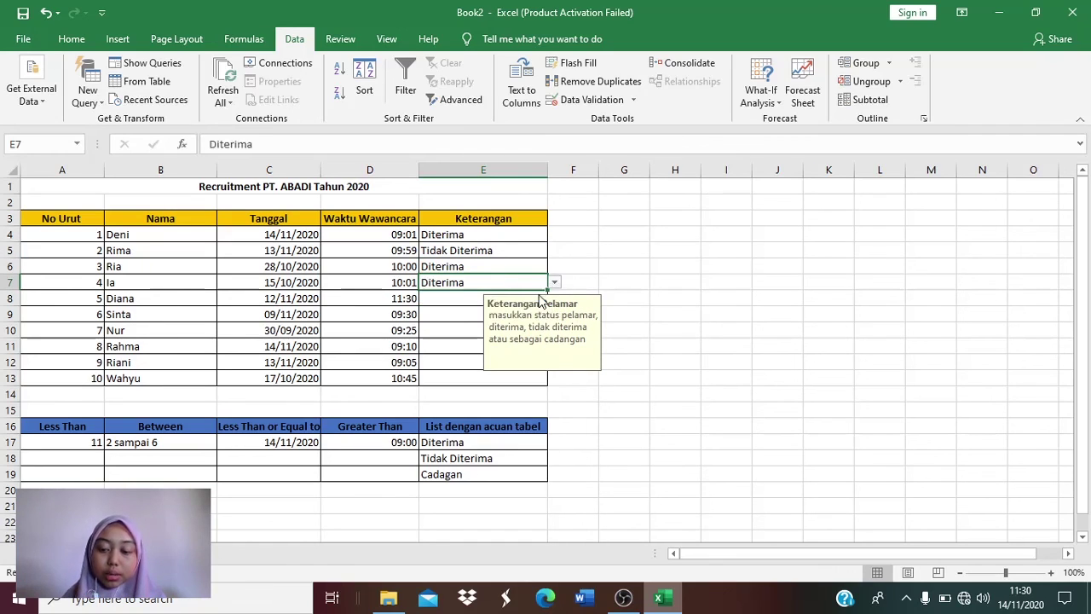
key("Return")
left_click(554, 300)
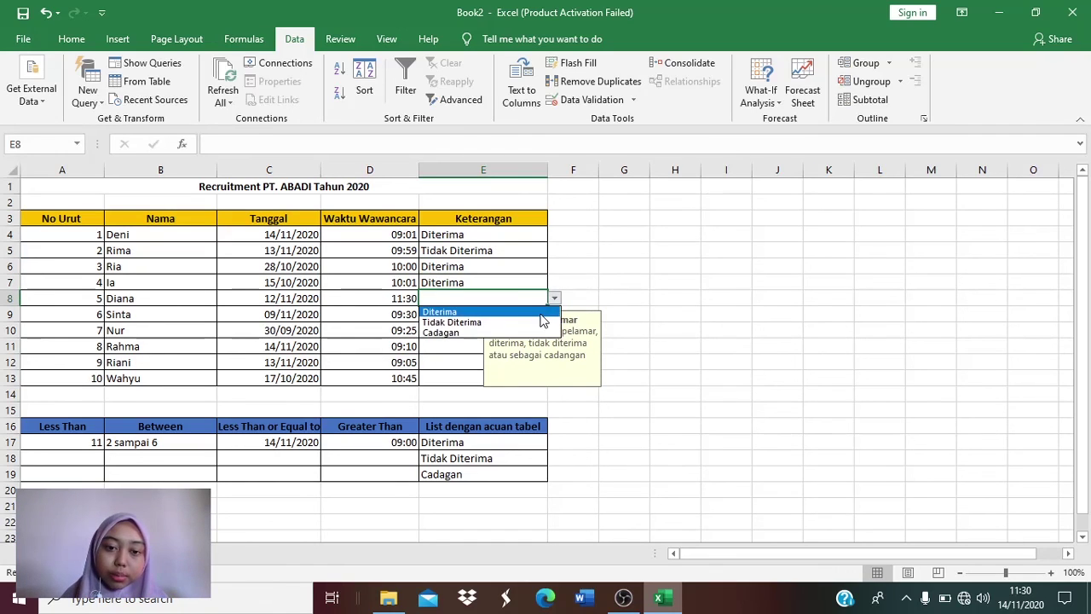
left_click(539, 315)
key("Return")
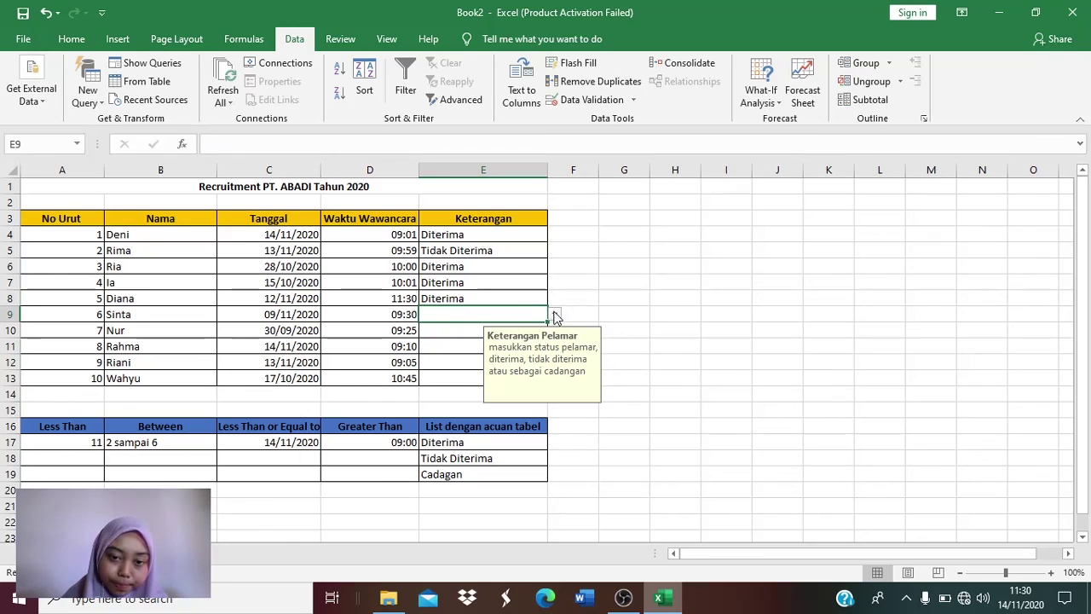
- Choose Cadagan in E9 and Diterima in E10 from the Keterangan list options
left_click(555, 314)
left_click(530, 349)
key("Return")
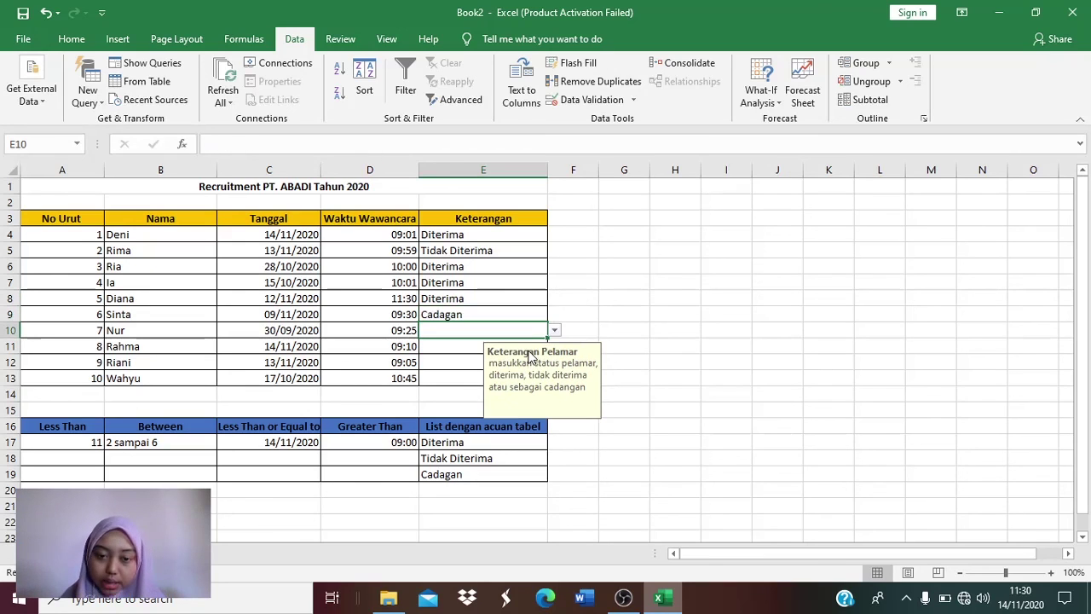
left_click(554, 330)
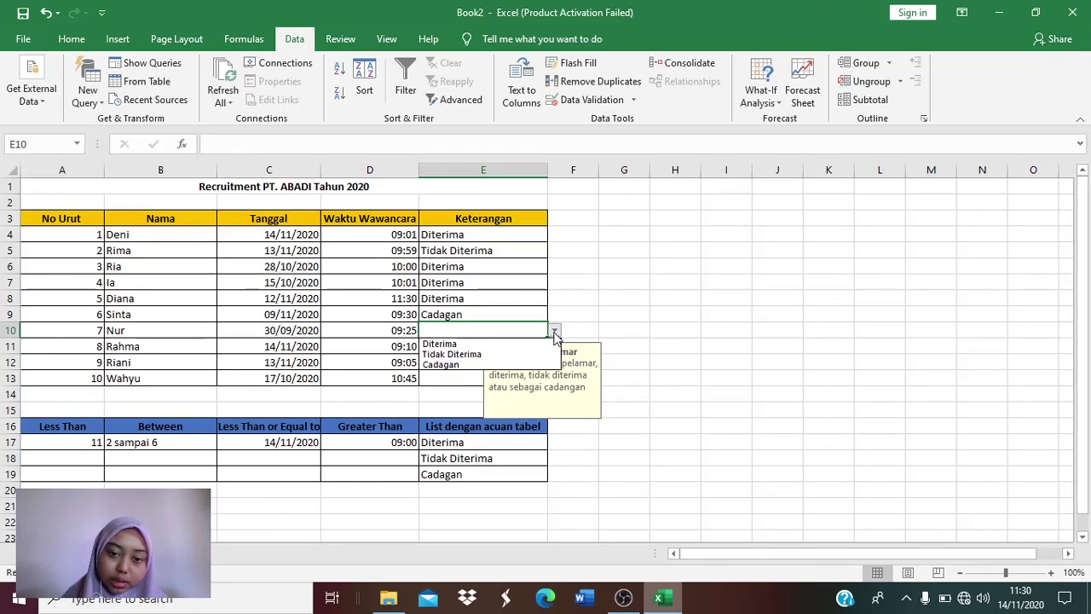
left_click(537, 343)
key("Return")
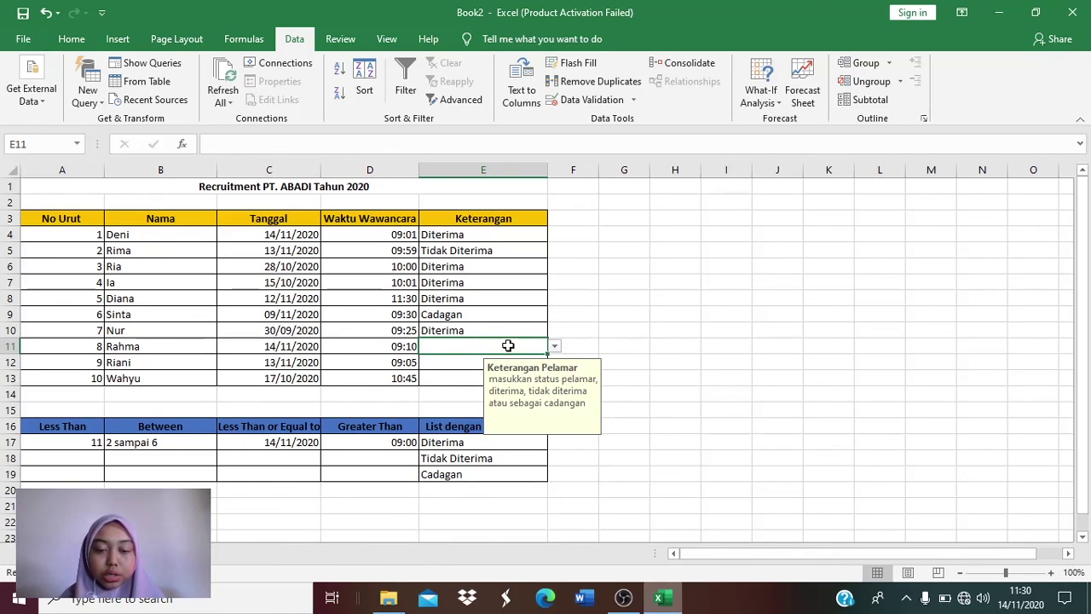
- Try to enter "kurang beruntung" in E11 to test the Keterangan error alert, and cancel the entry
type("kura")
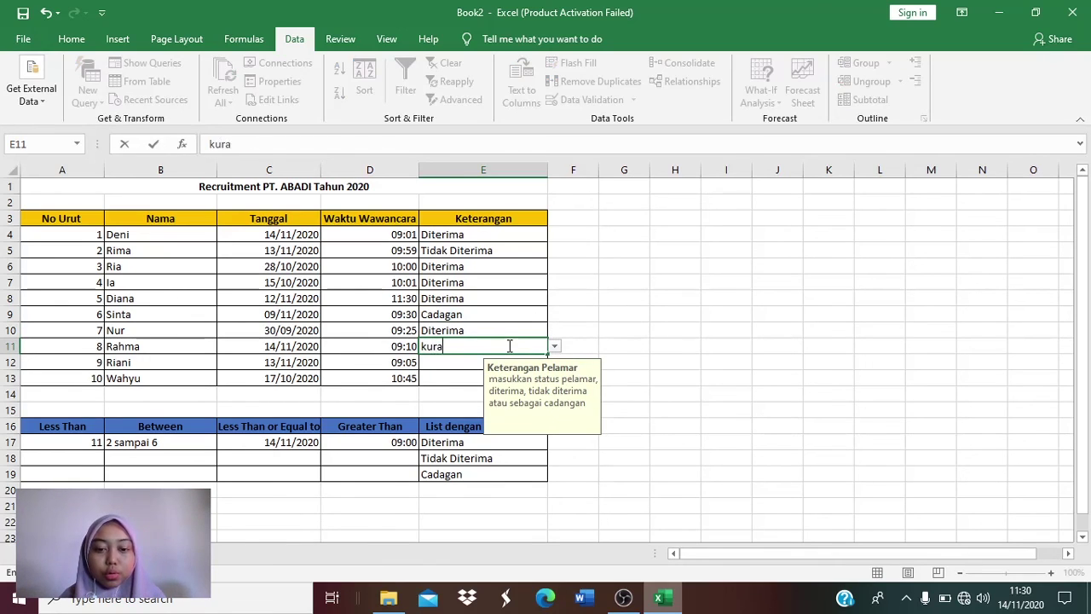
type("ng beruntun")
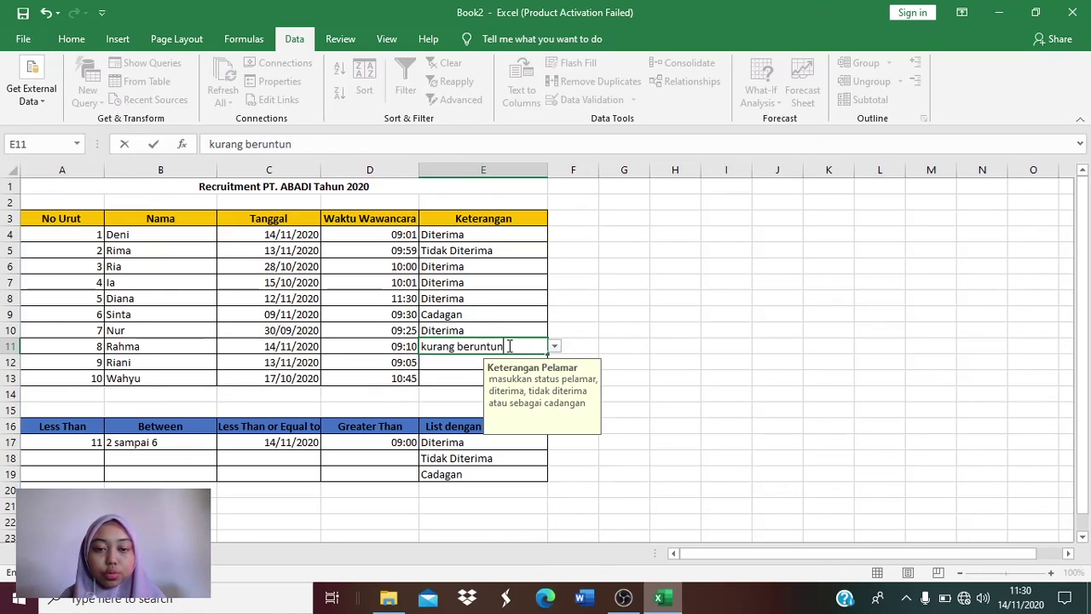
type("g")
key("Return")
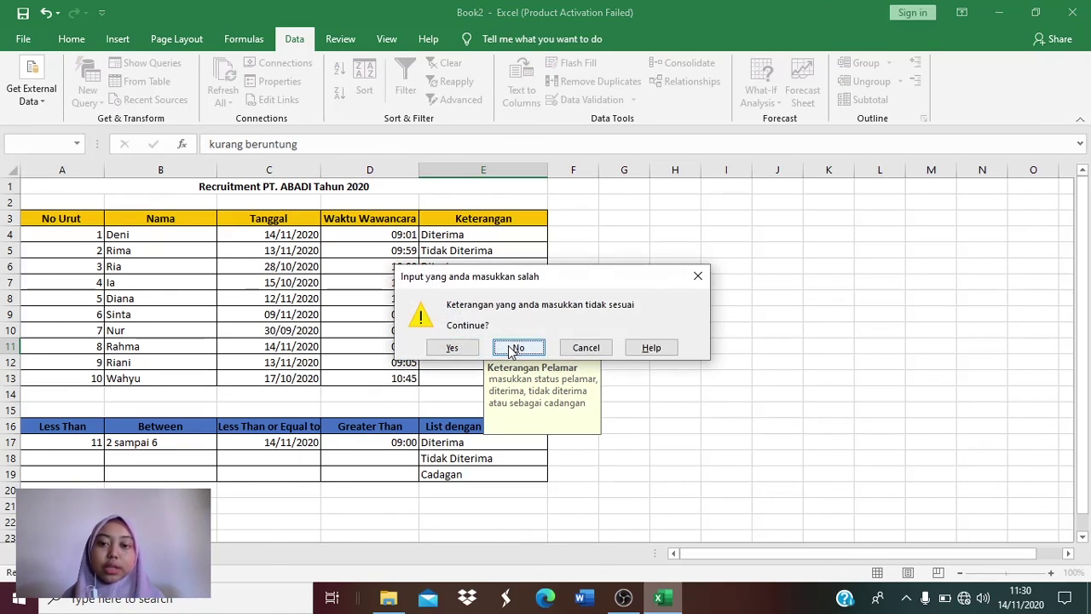
left_click(699, 278)
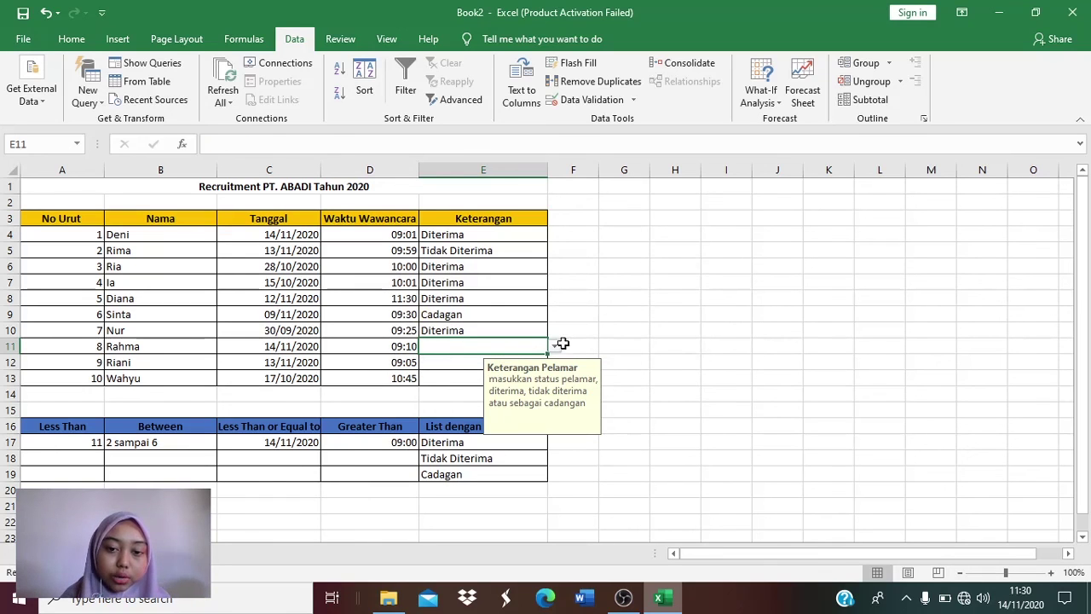
- Choose Tidak Diterima in E11 and Cadagan in E12 from the Keterangan list options
left_click(554, 348)
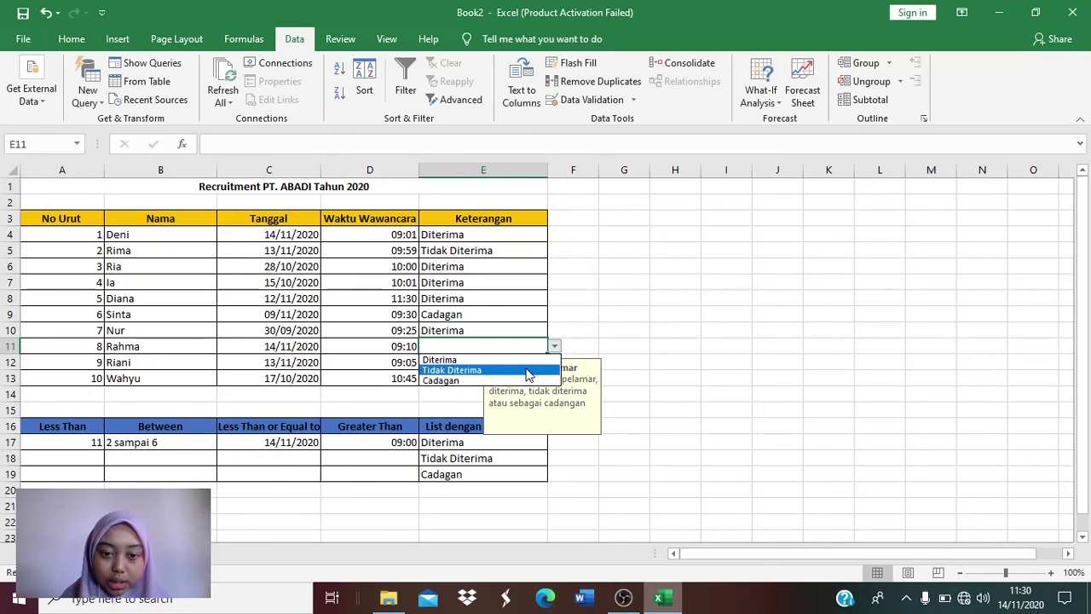
left_click(527, 370)
key("Return")
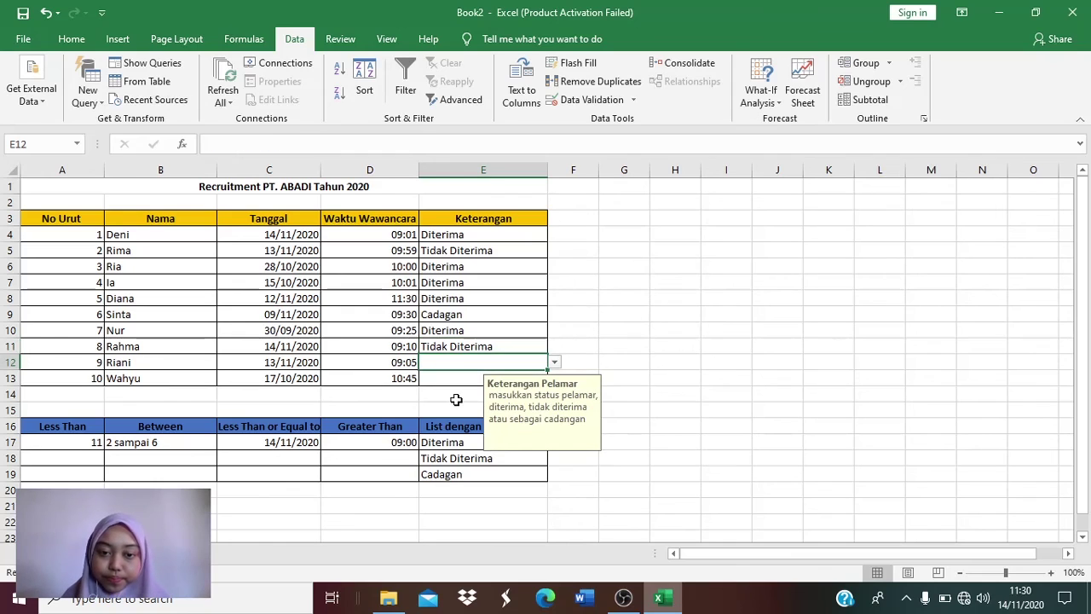
left_click(556, 356)
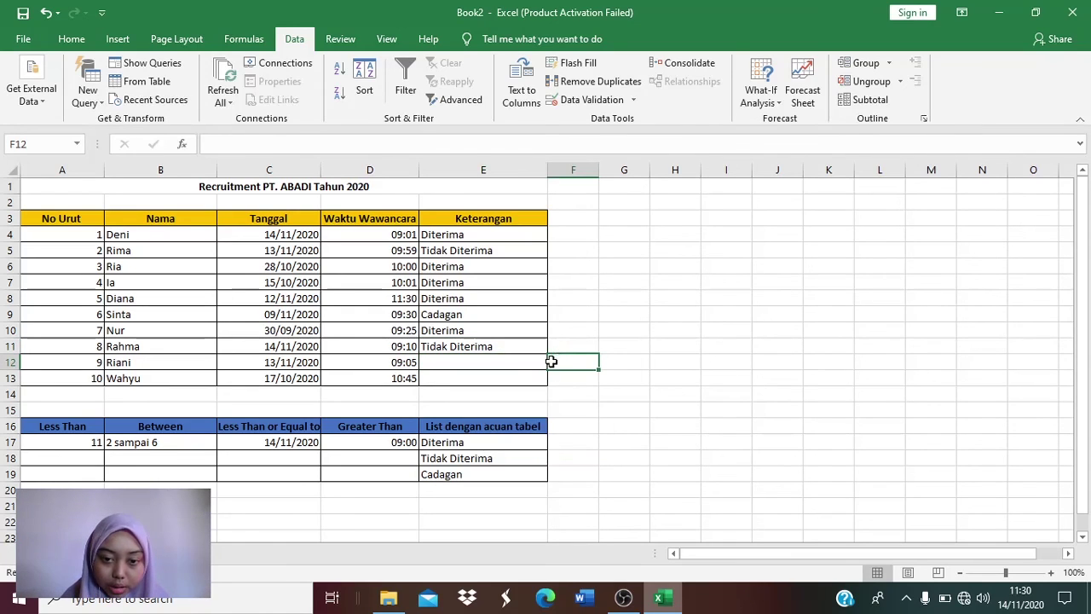
left_click(514, 363)
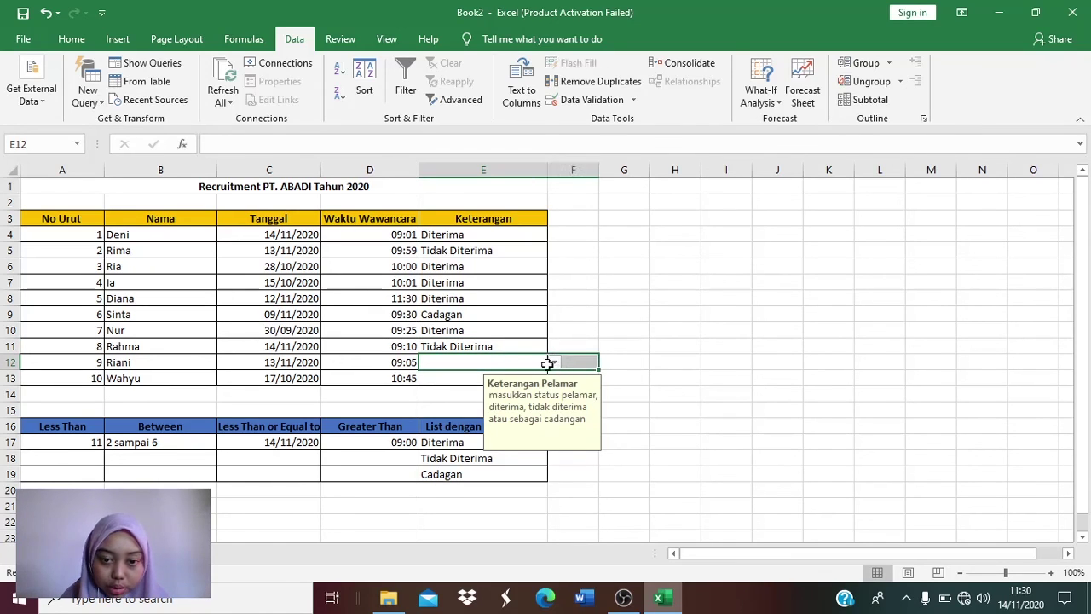
left_click(553, 363)
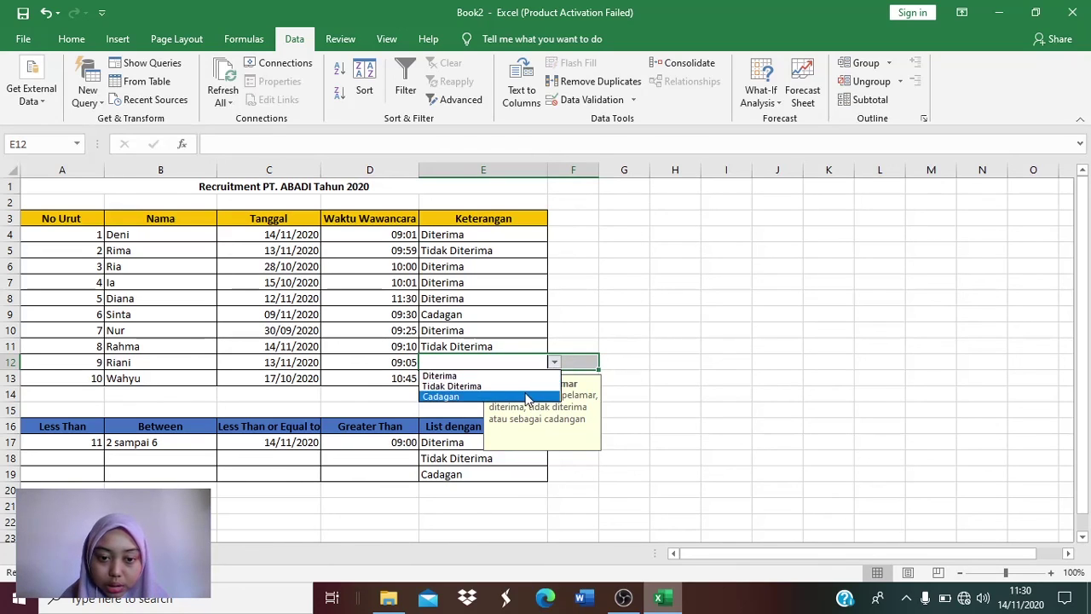
left_click(525, 397)
key("Return")
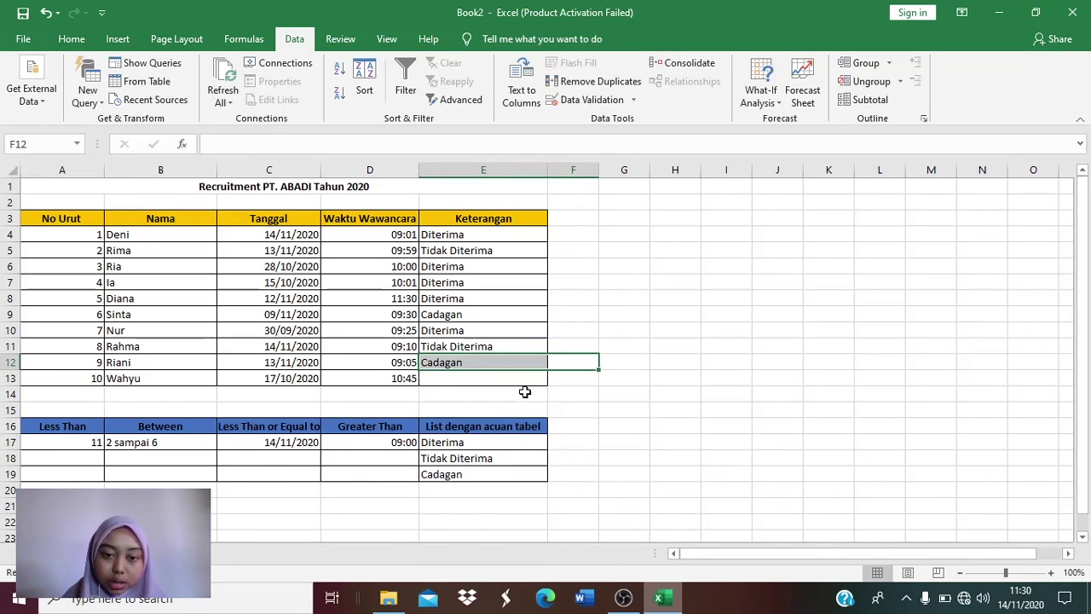
- Choose Diterima from the list options for the last Keterangan cell, E13
left_click(536, 379)
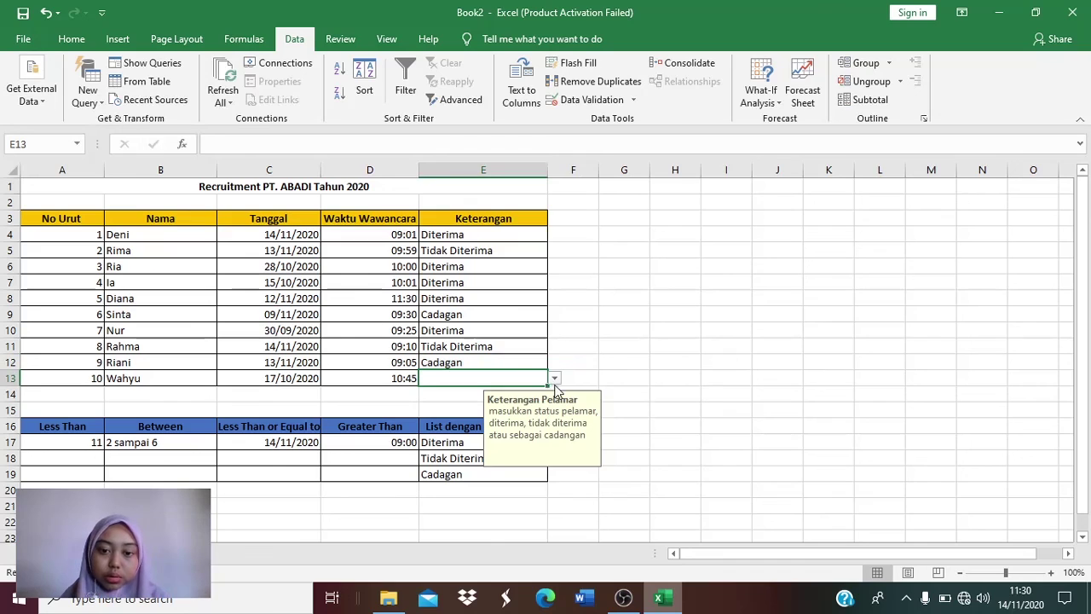
left_click(555, 378)
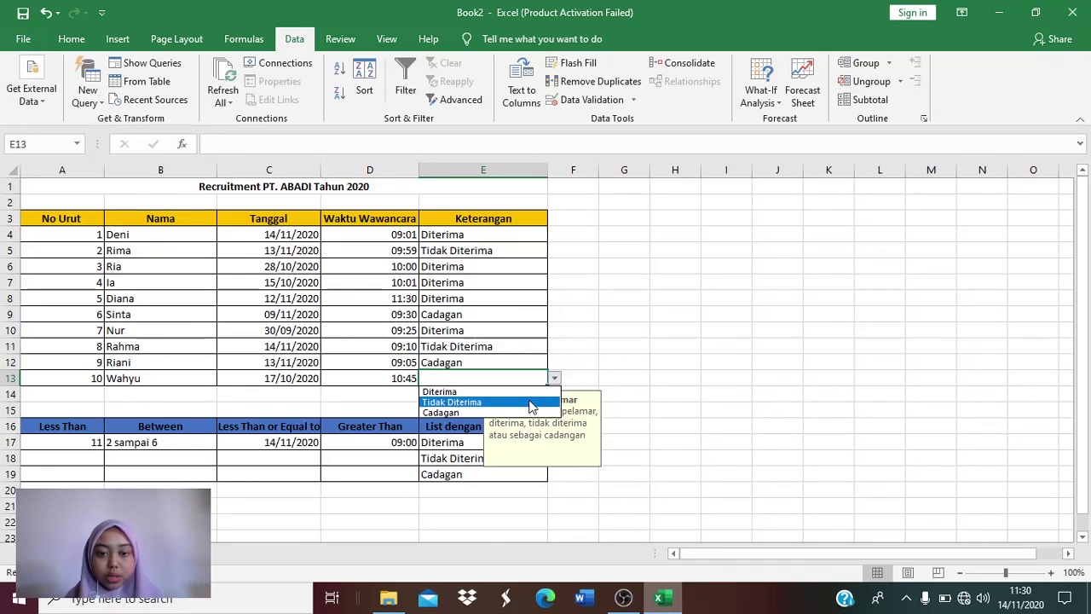
left_click(443, 392)
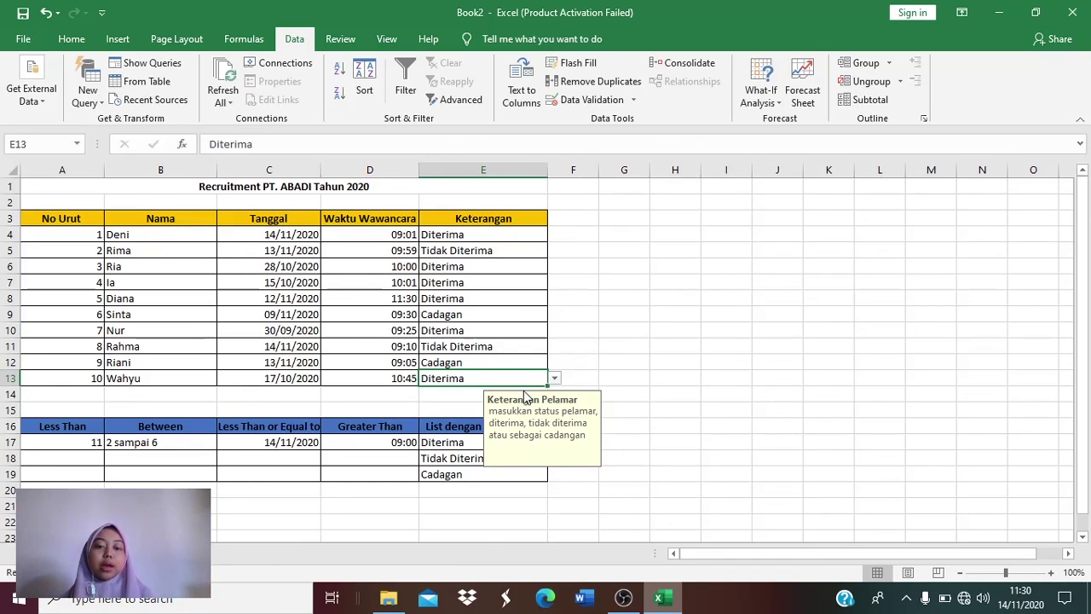
left_click(444, 398)
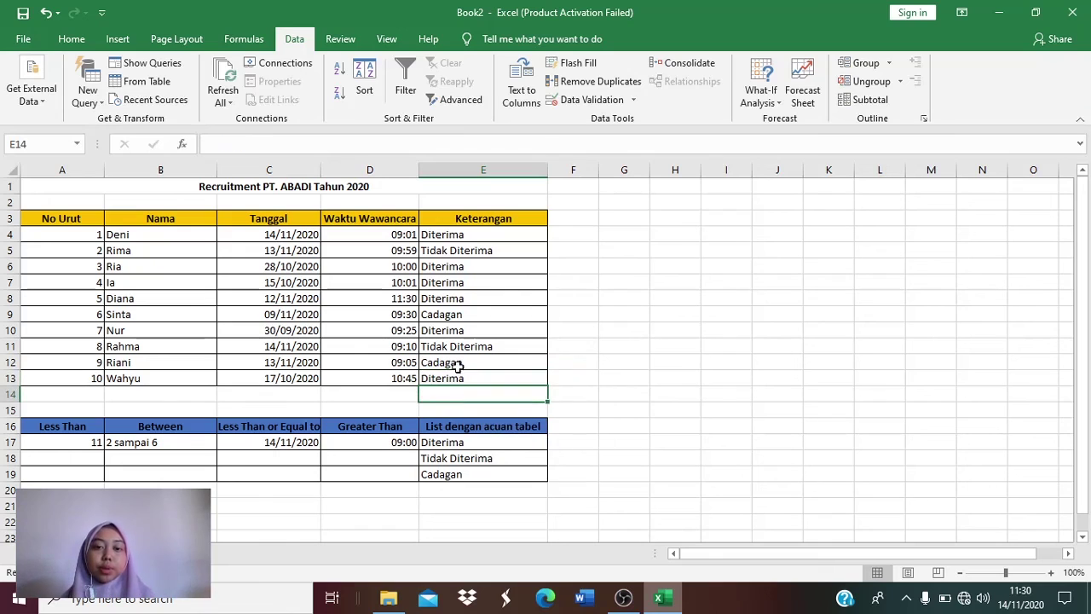
left_click(580, 232)
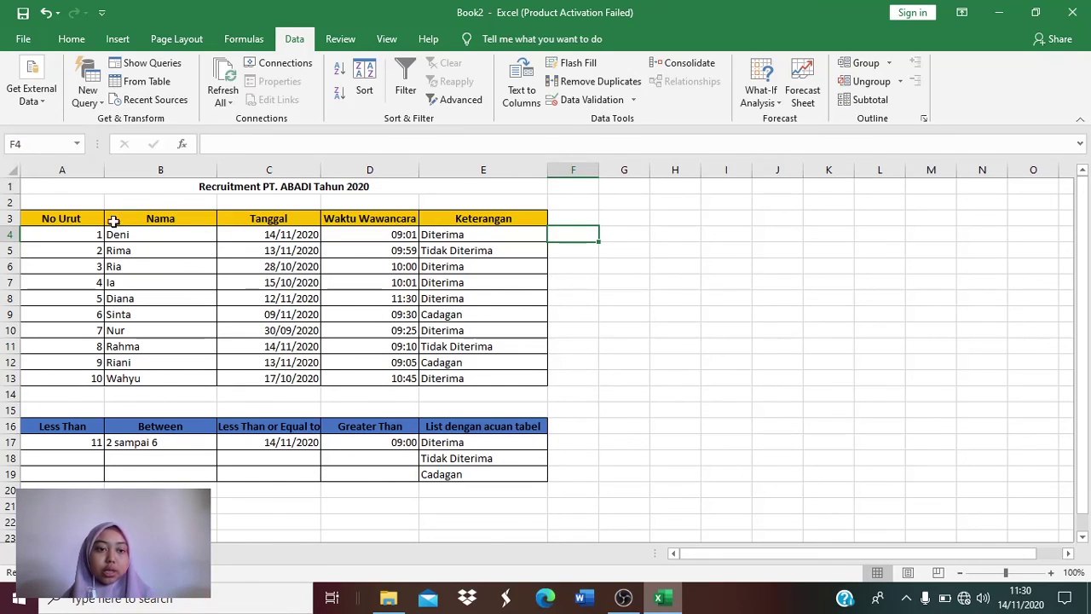
- Center the No Urut numbers in A4:A13 horizontally and deselect the range
left_click_drag(79, 232, 80, 375)
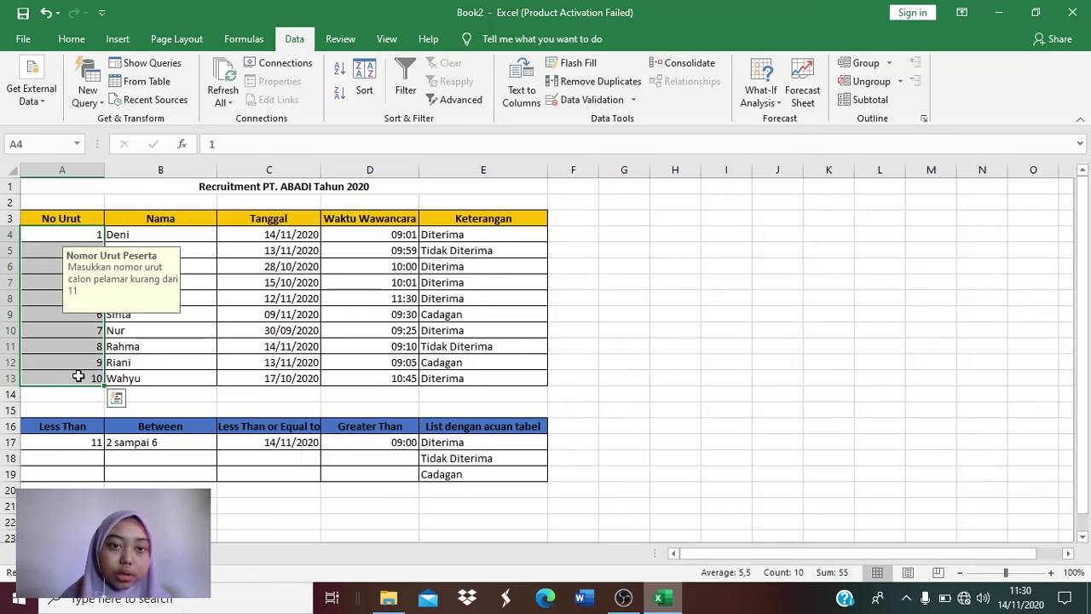
left_click(72, 39)
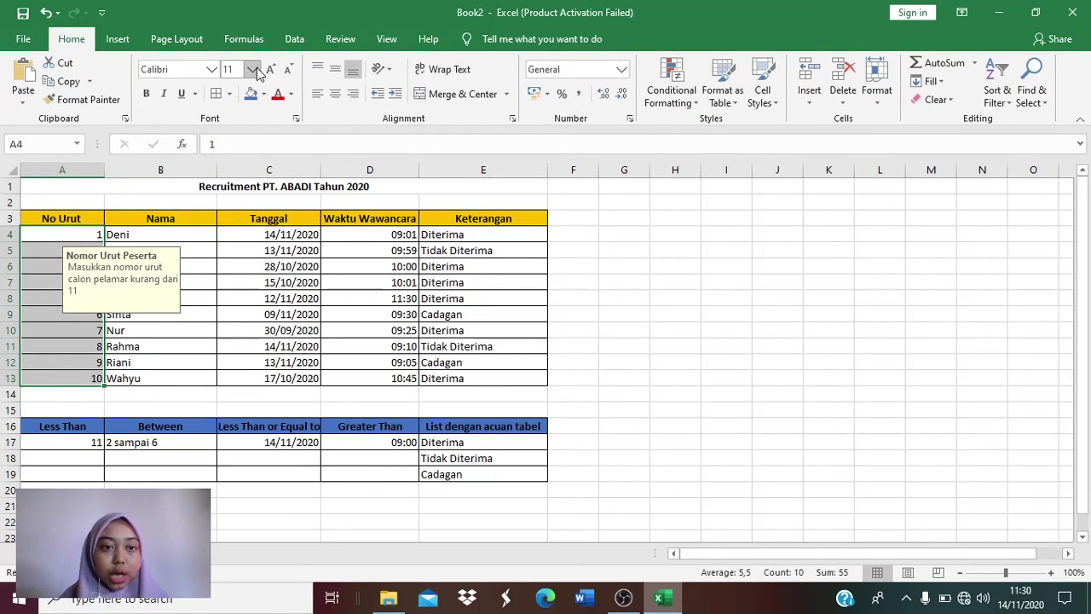
left_click(335, 95)
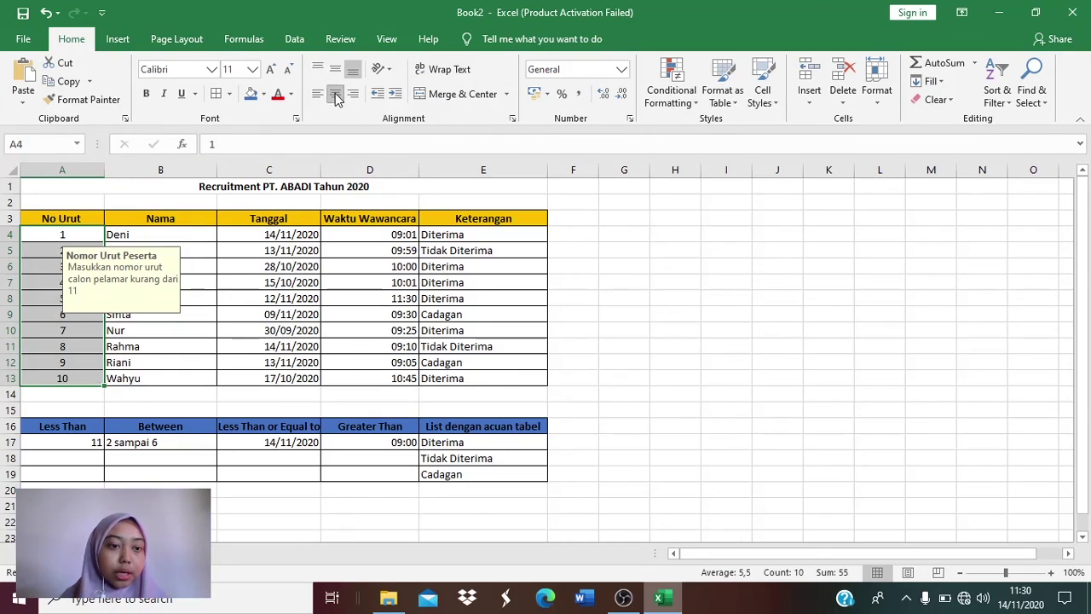
left_click(267, 313)
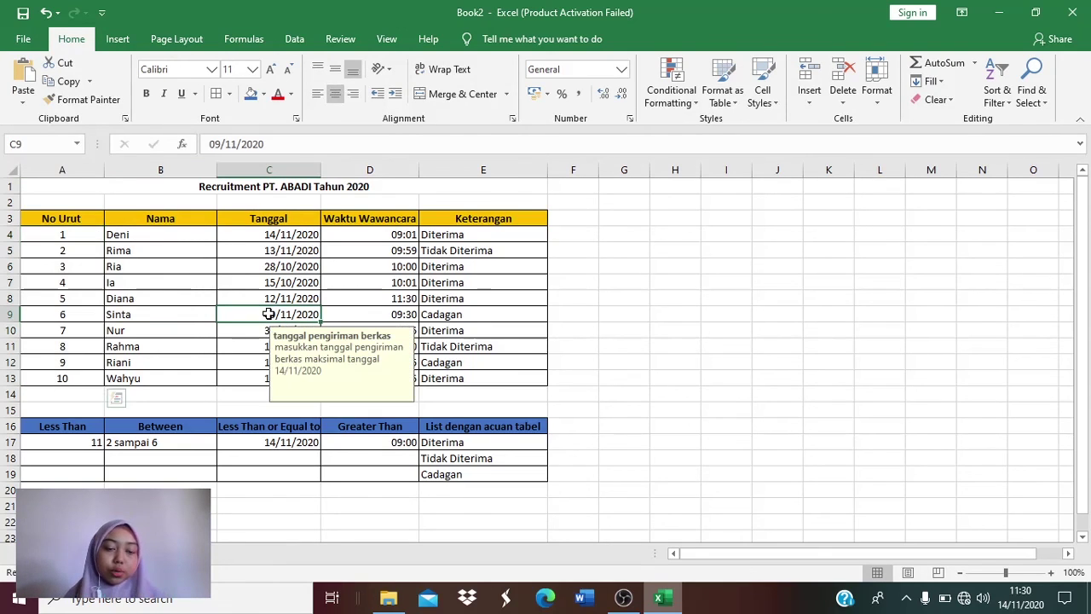
left_click(578, 282)
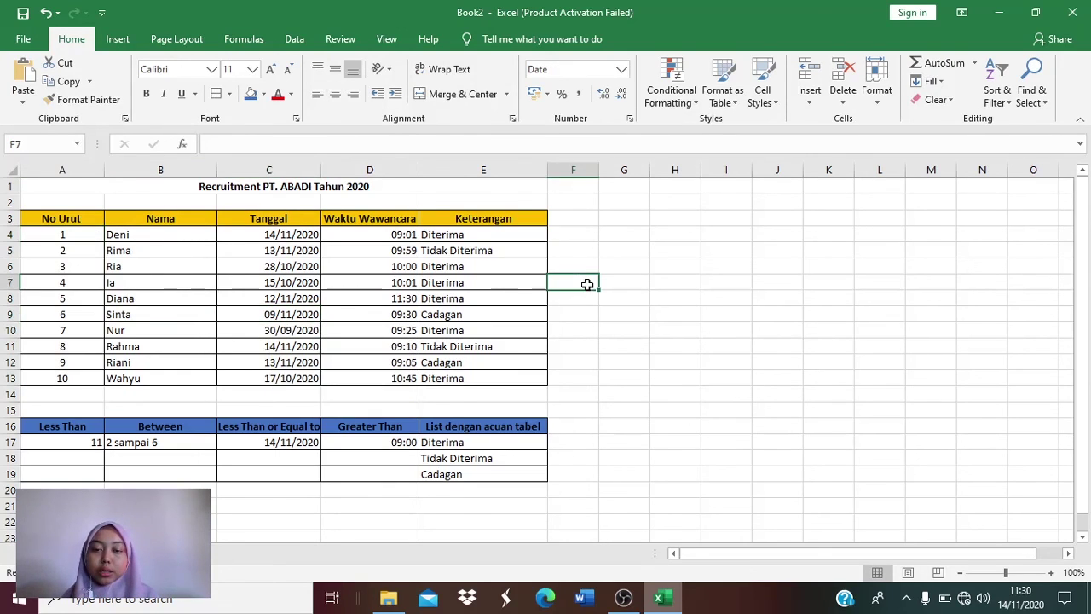
left_click(567, 398)
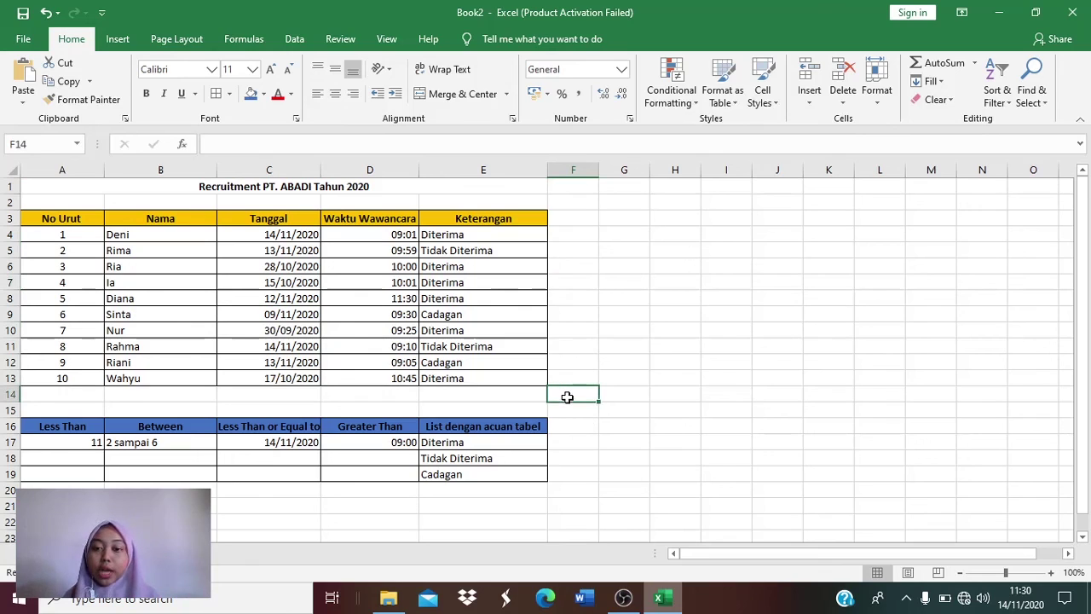